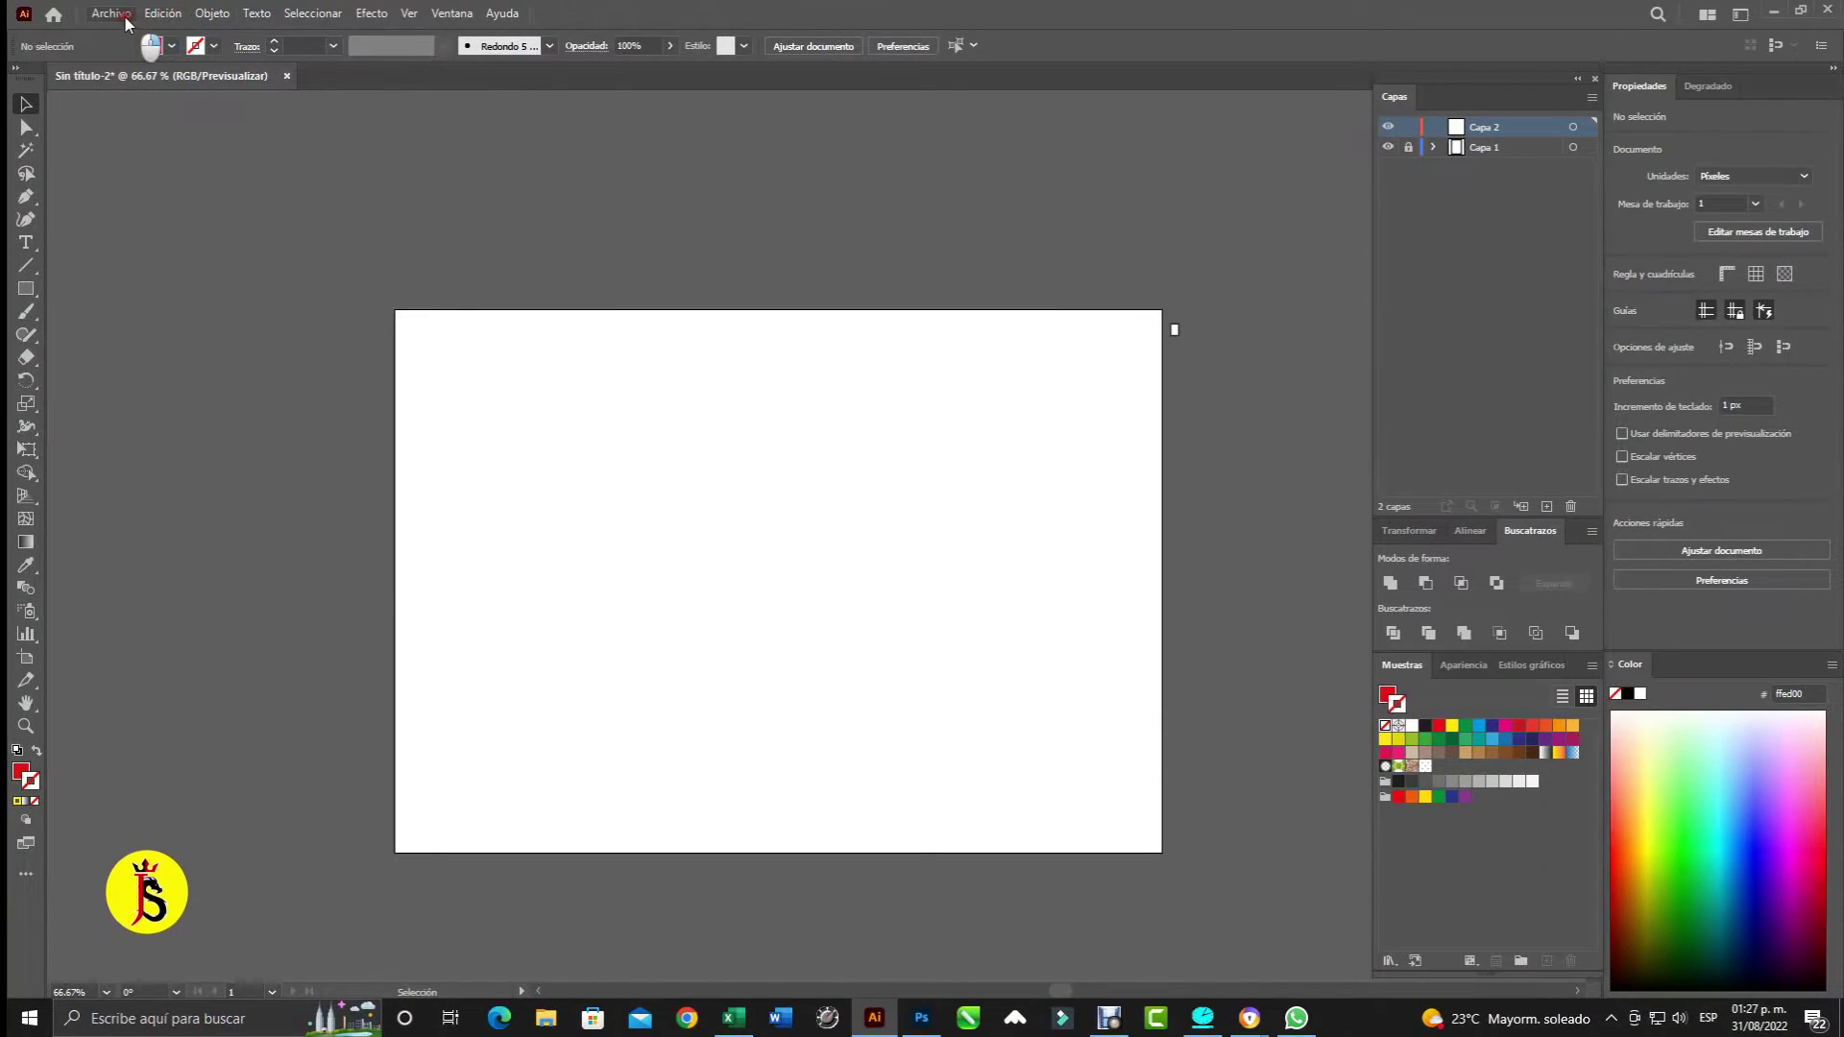
- Create a new 12 × 14 cm Illustrator document from the Nuevo Documento preset
click(126, 15)
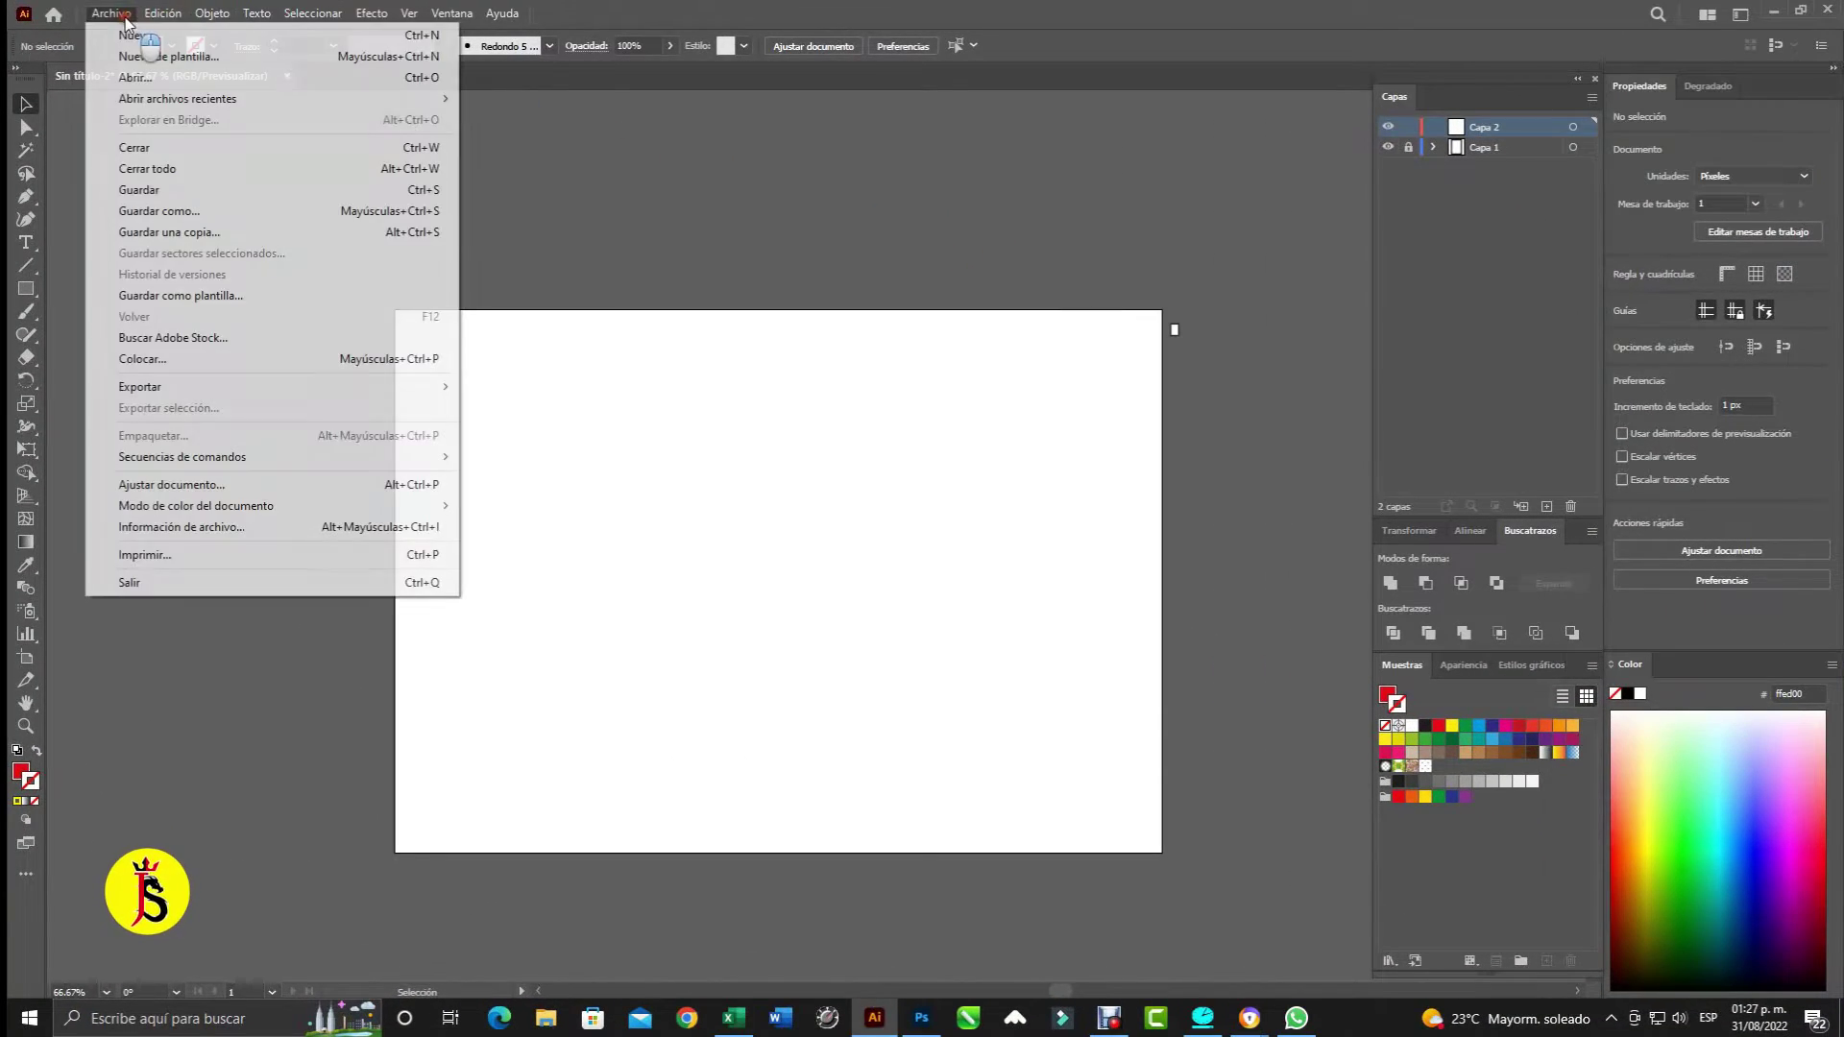
click(125, 37)
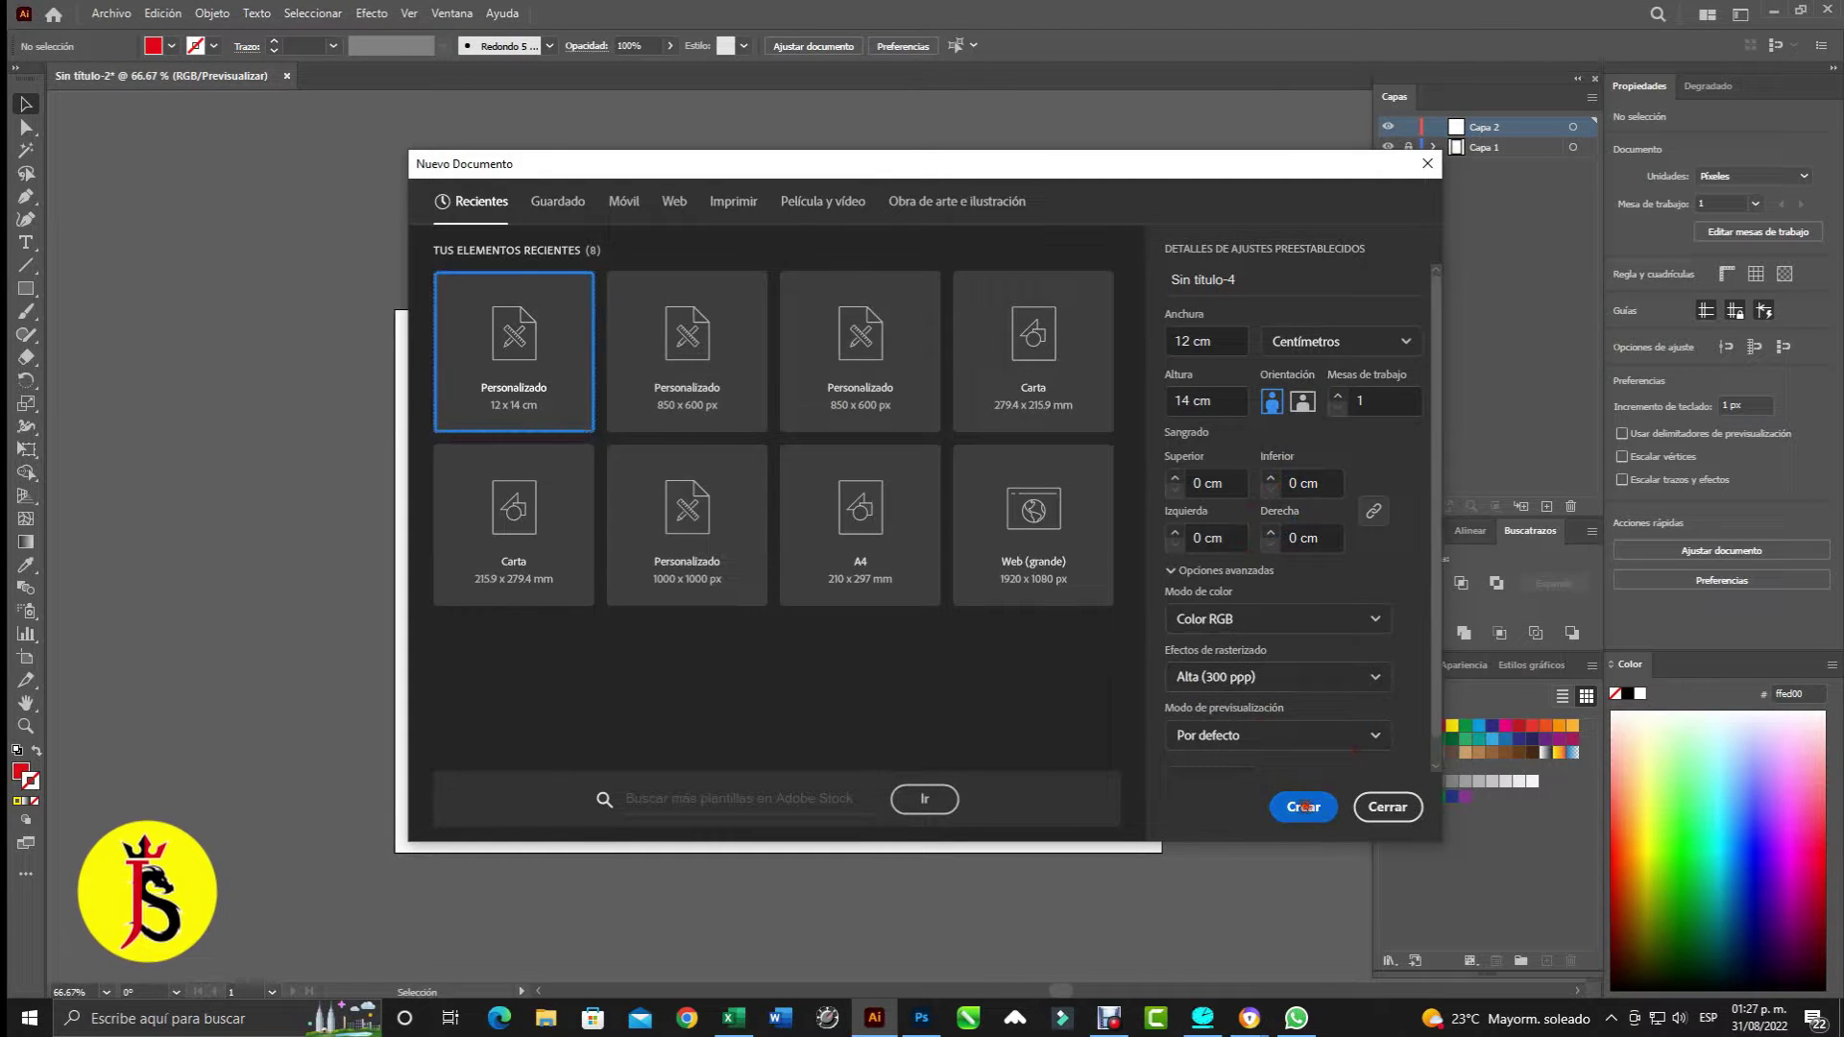
click(1303, 807)
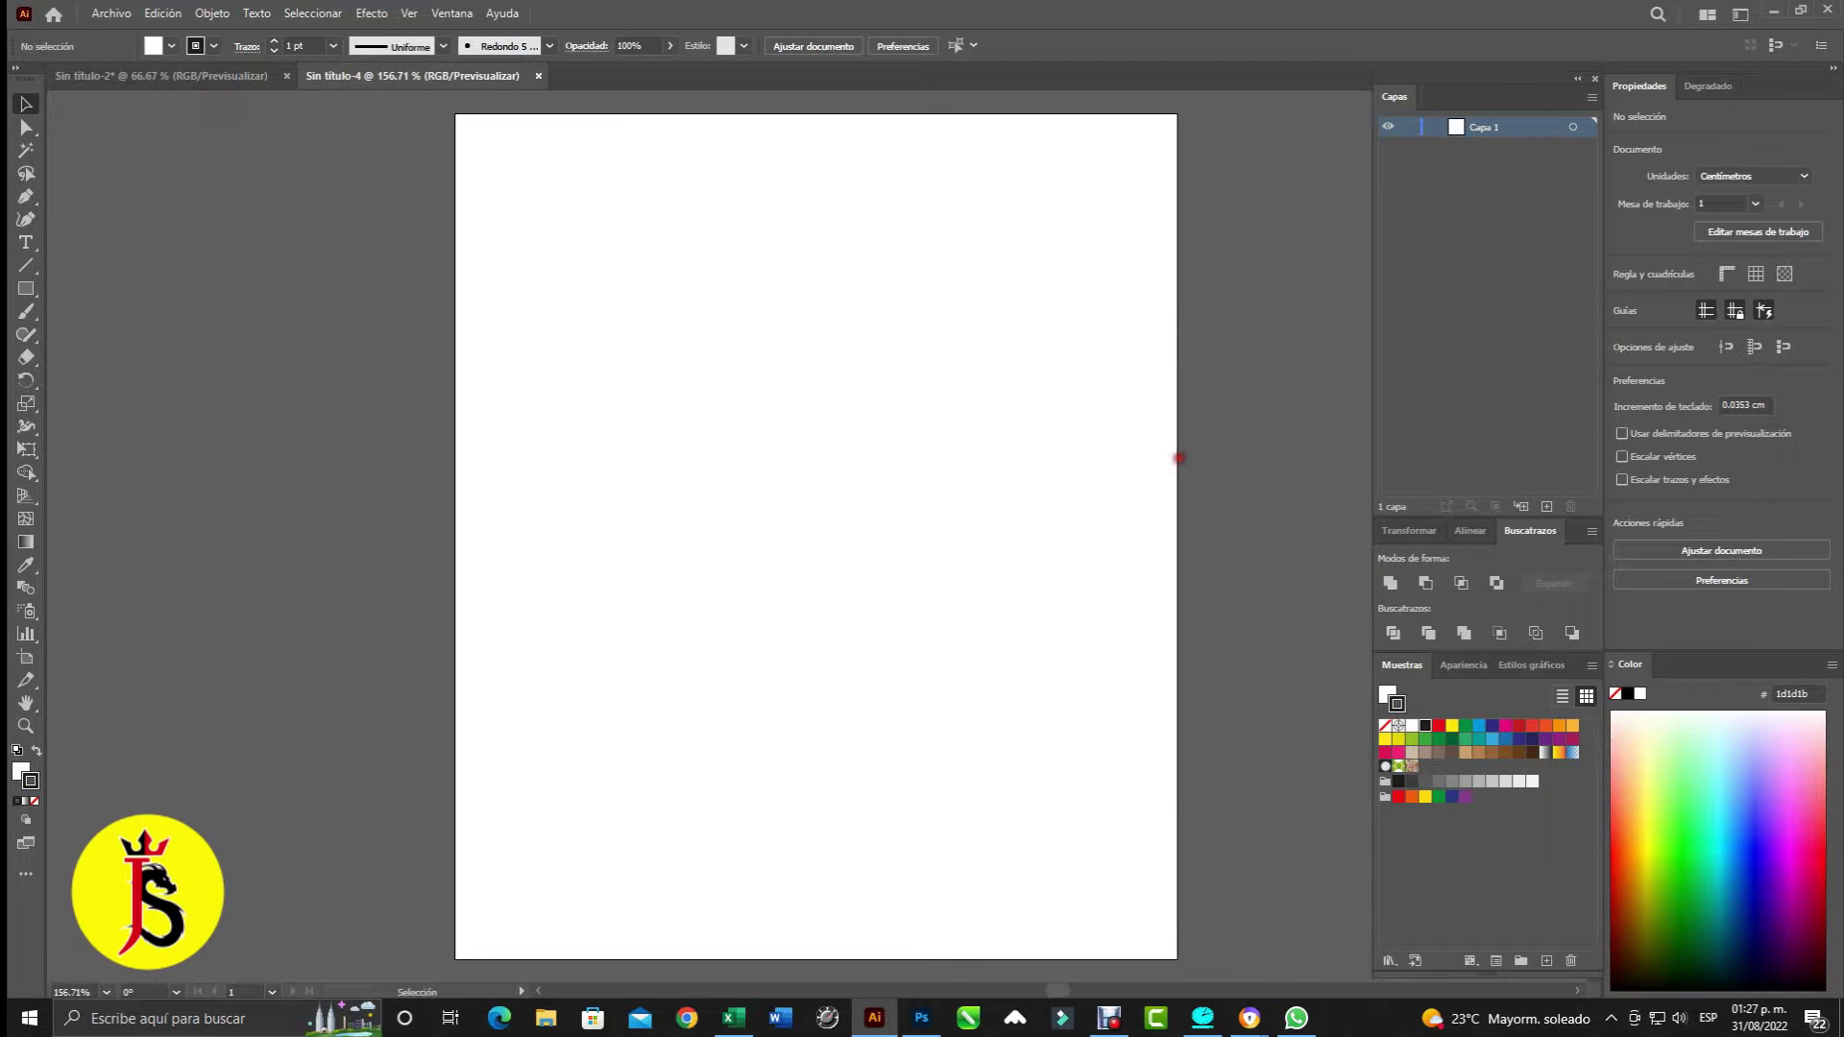
- Draw a 12 × 14 cm rectangle on the artboard
click(36, 289)
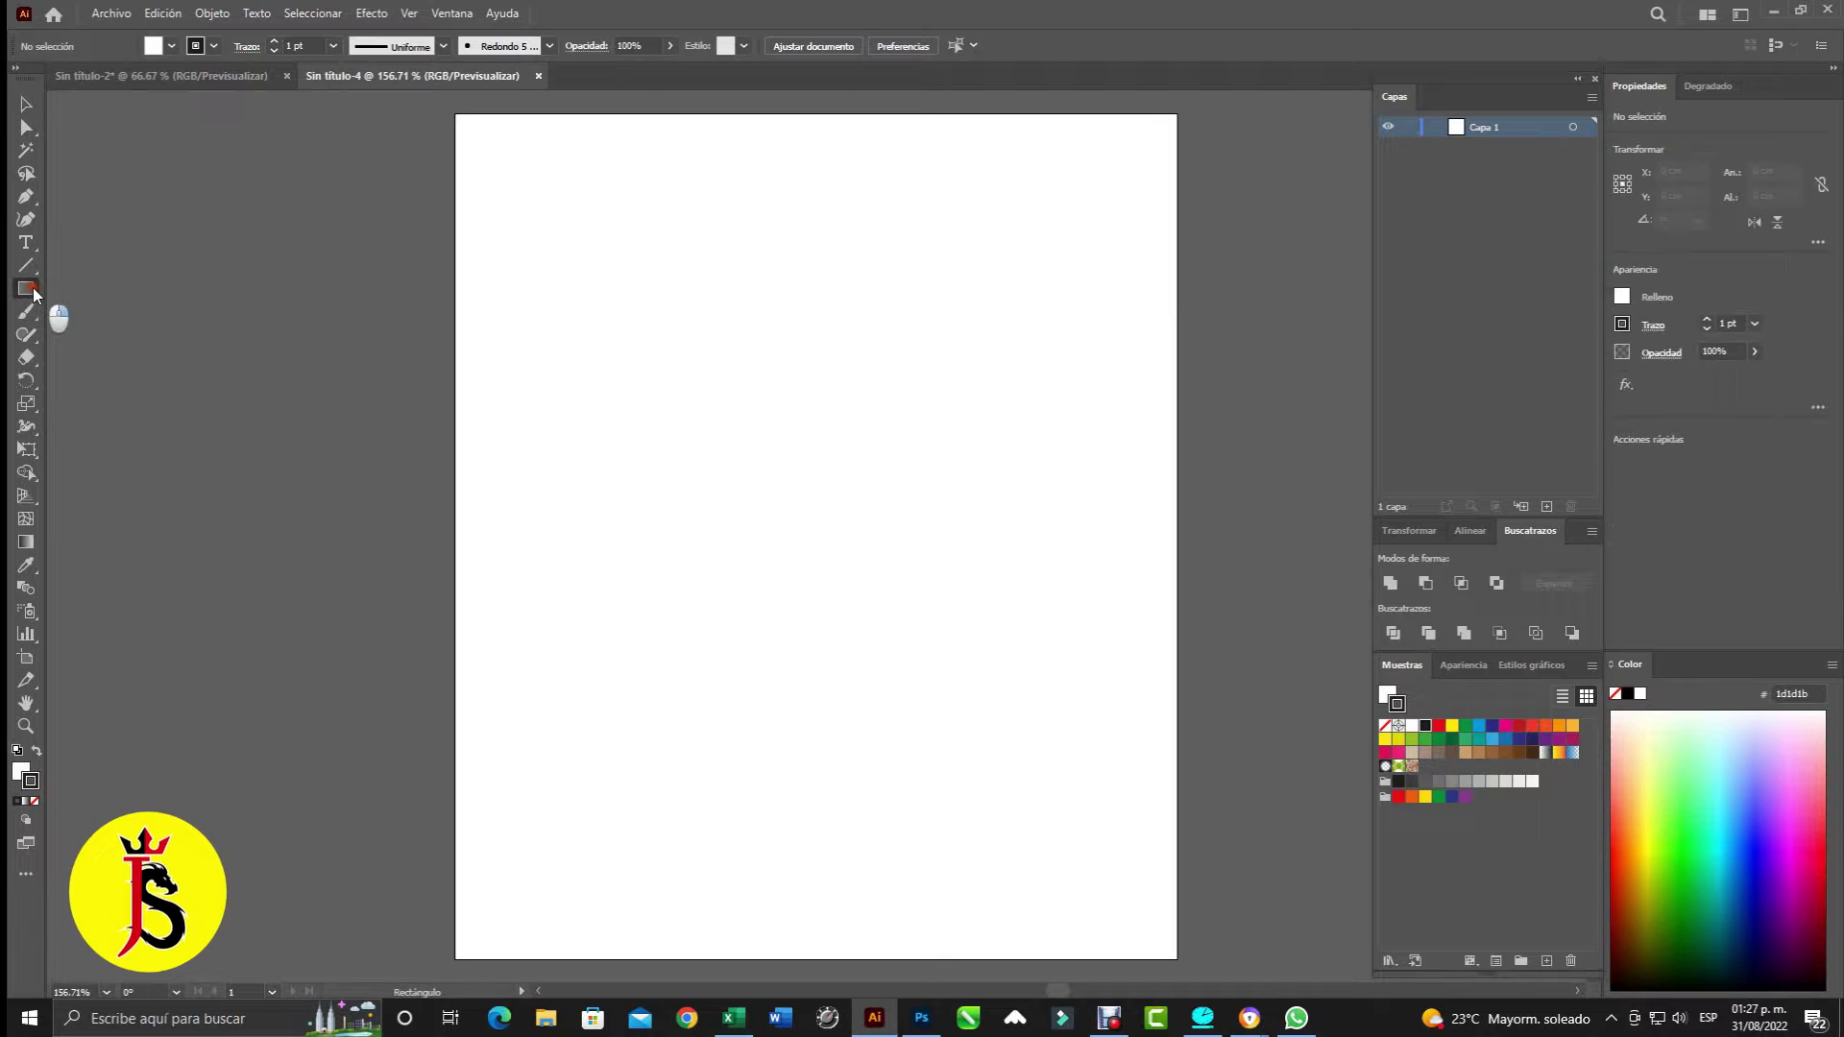
click(767, 387)
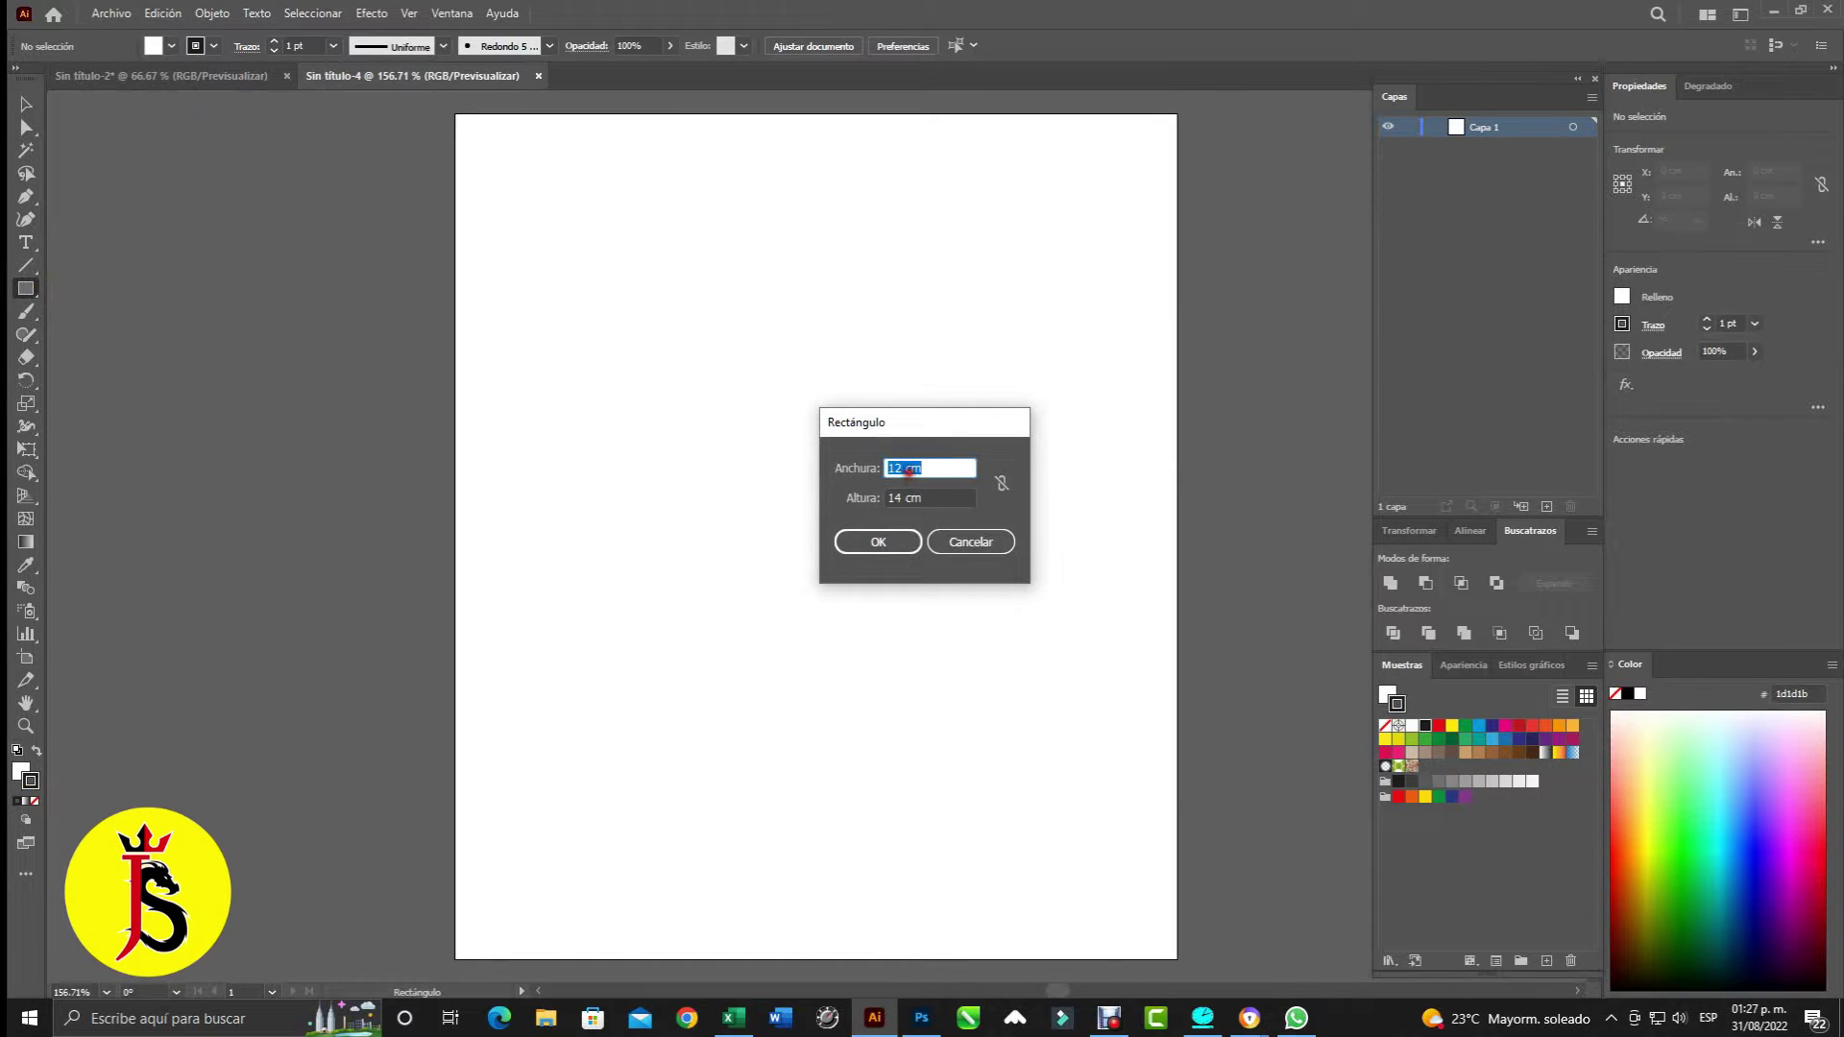
click(884, 543)
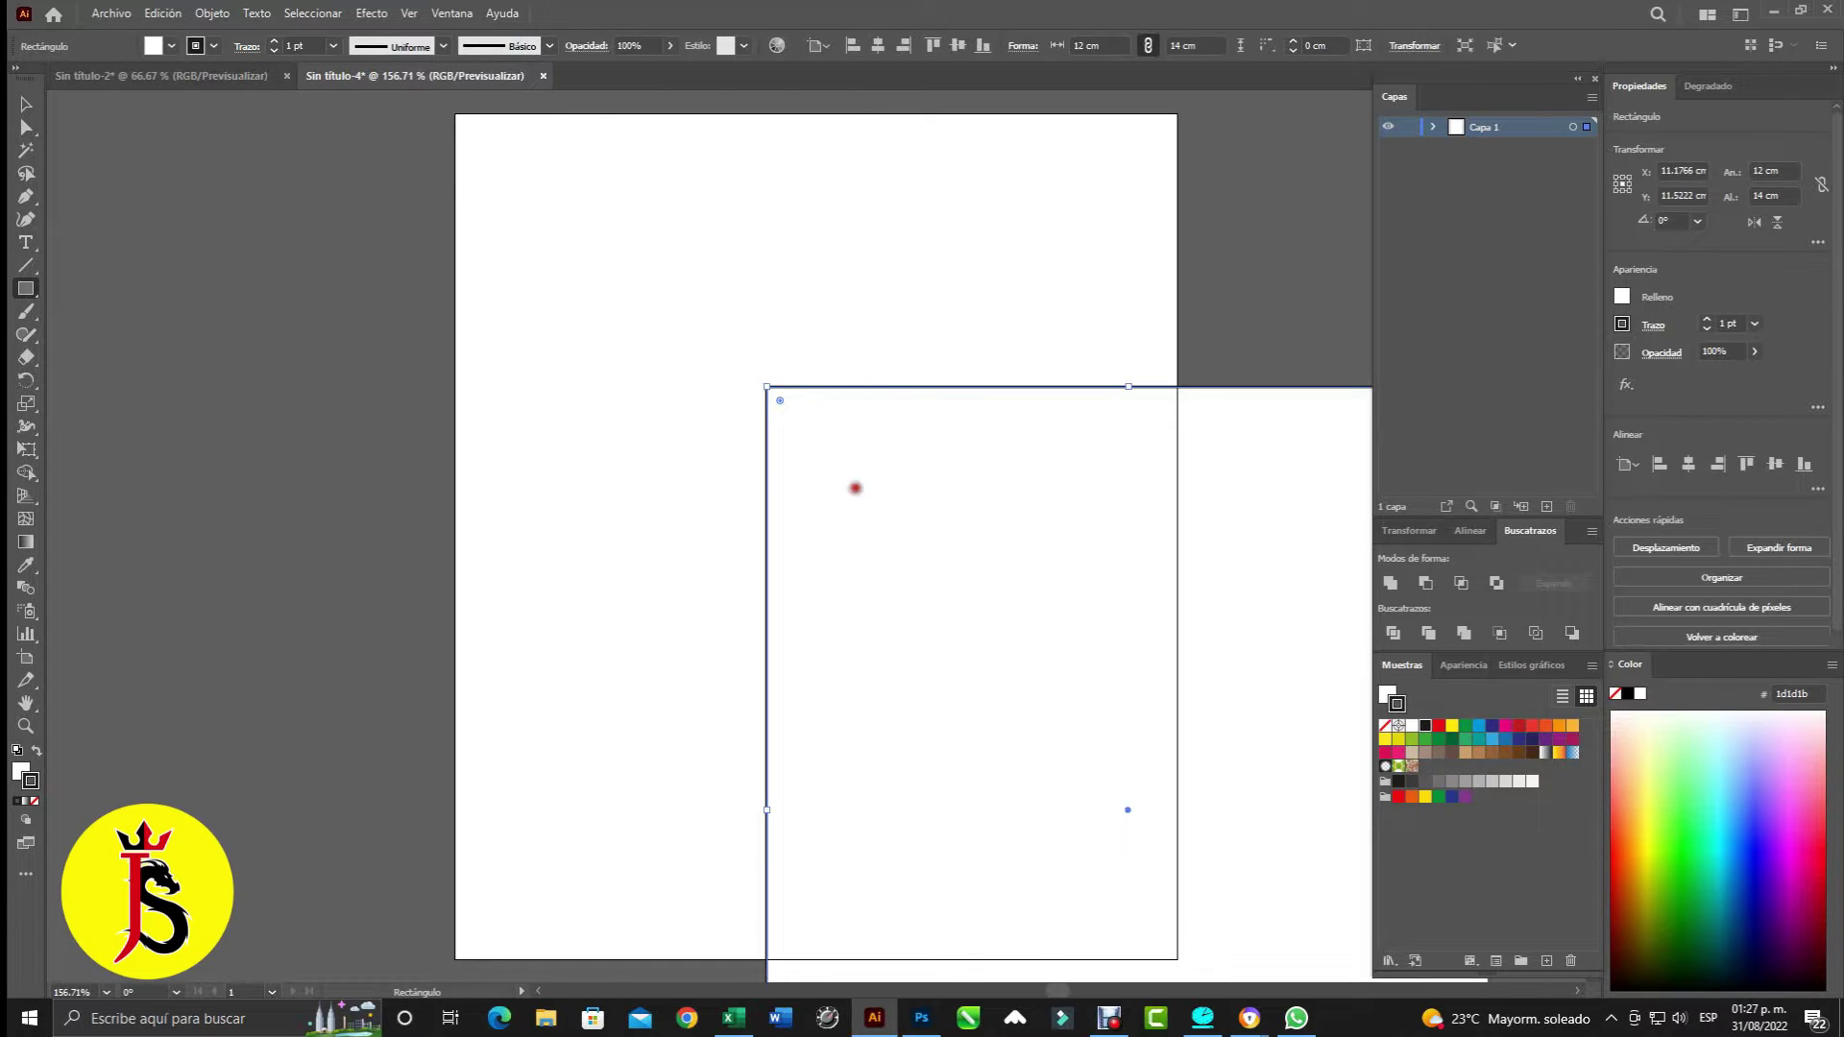
- Give the rectangle an orange fill and no outline, and centre it on the artboard
click(214, 46)
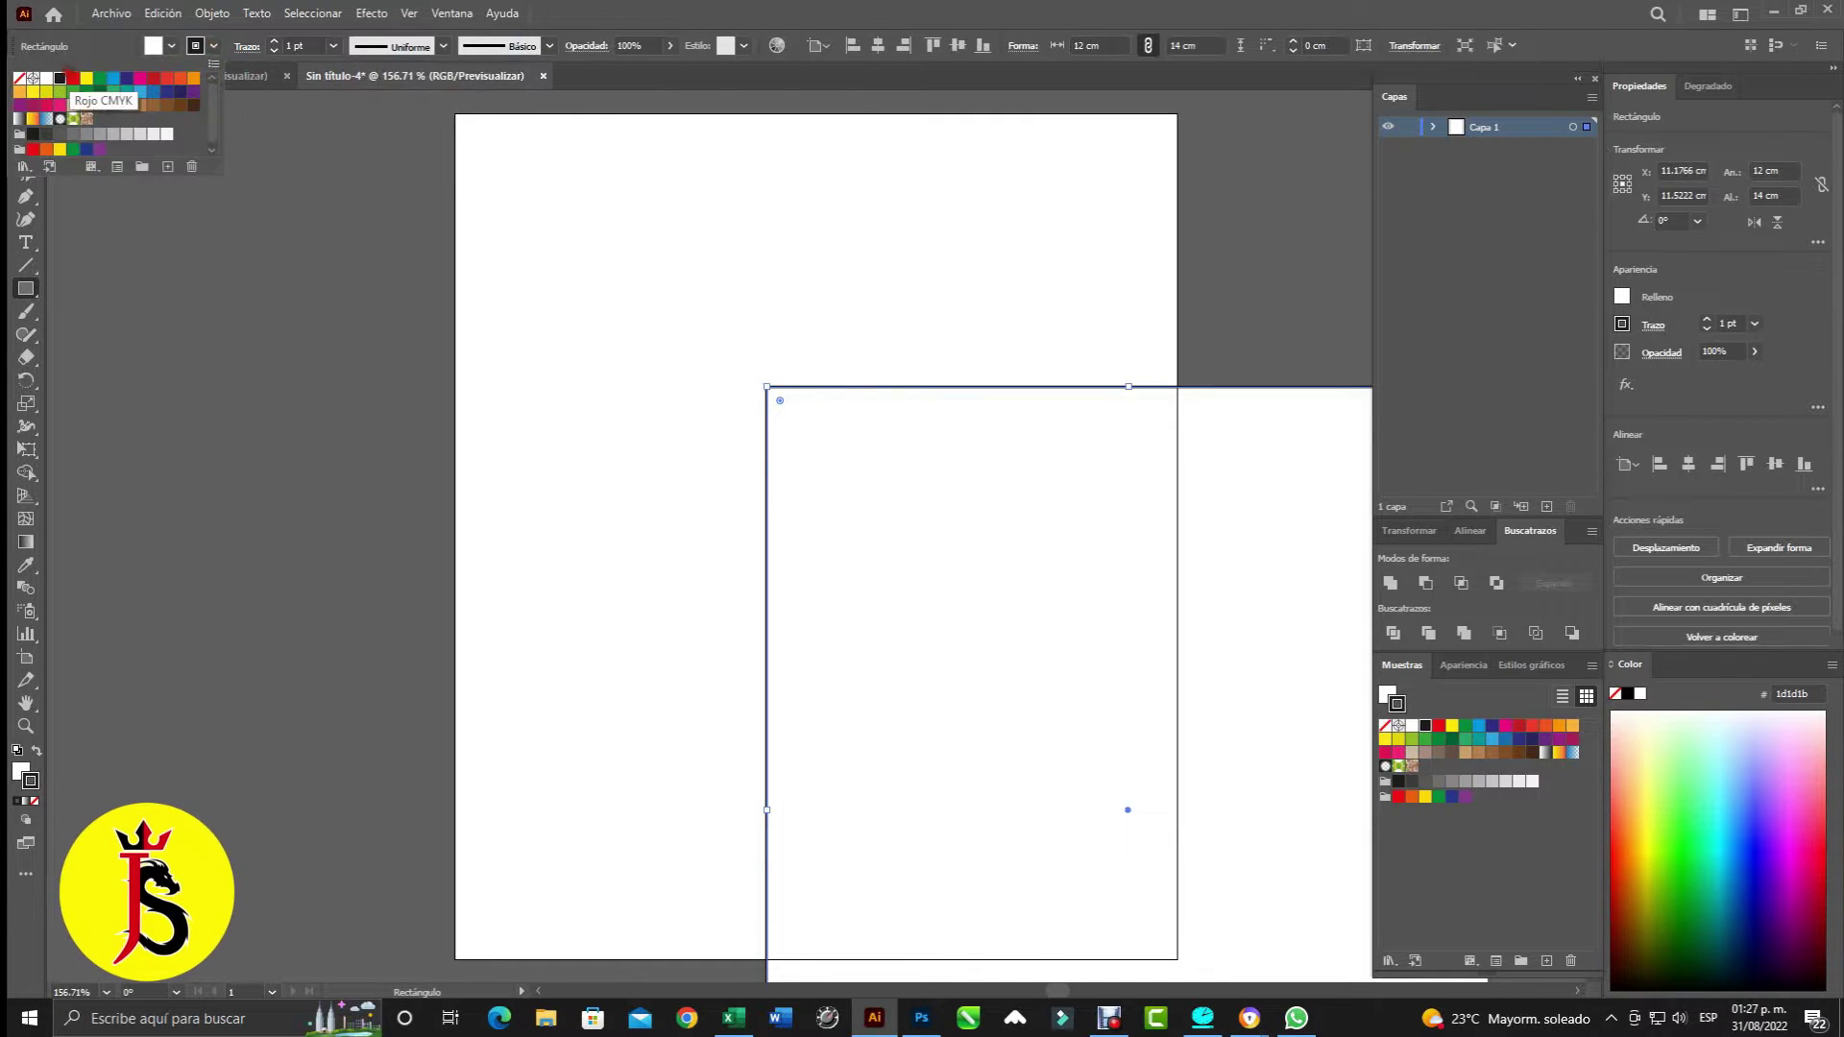
click(19, 78)
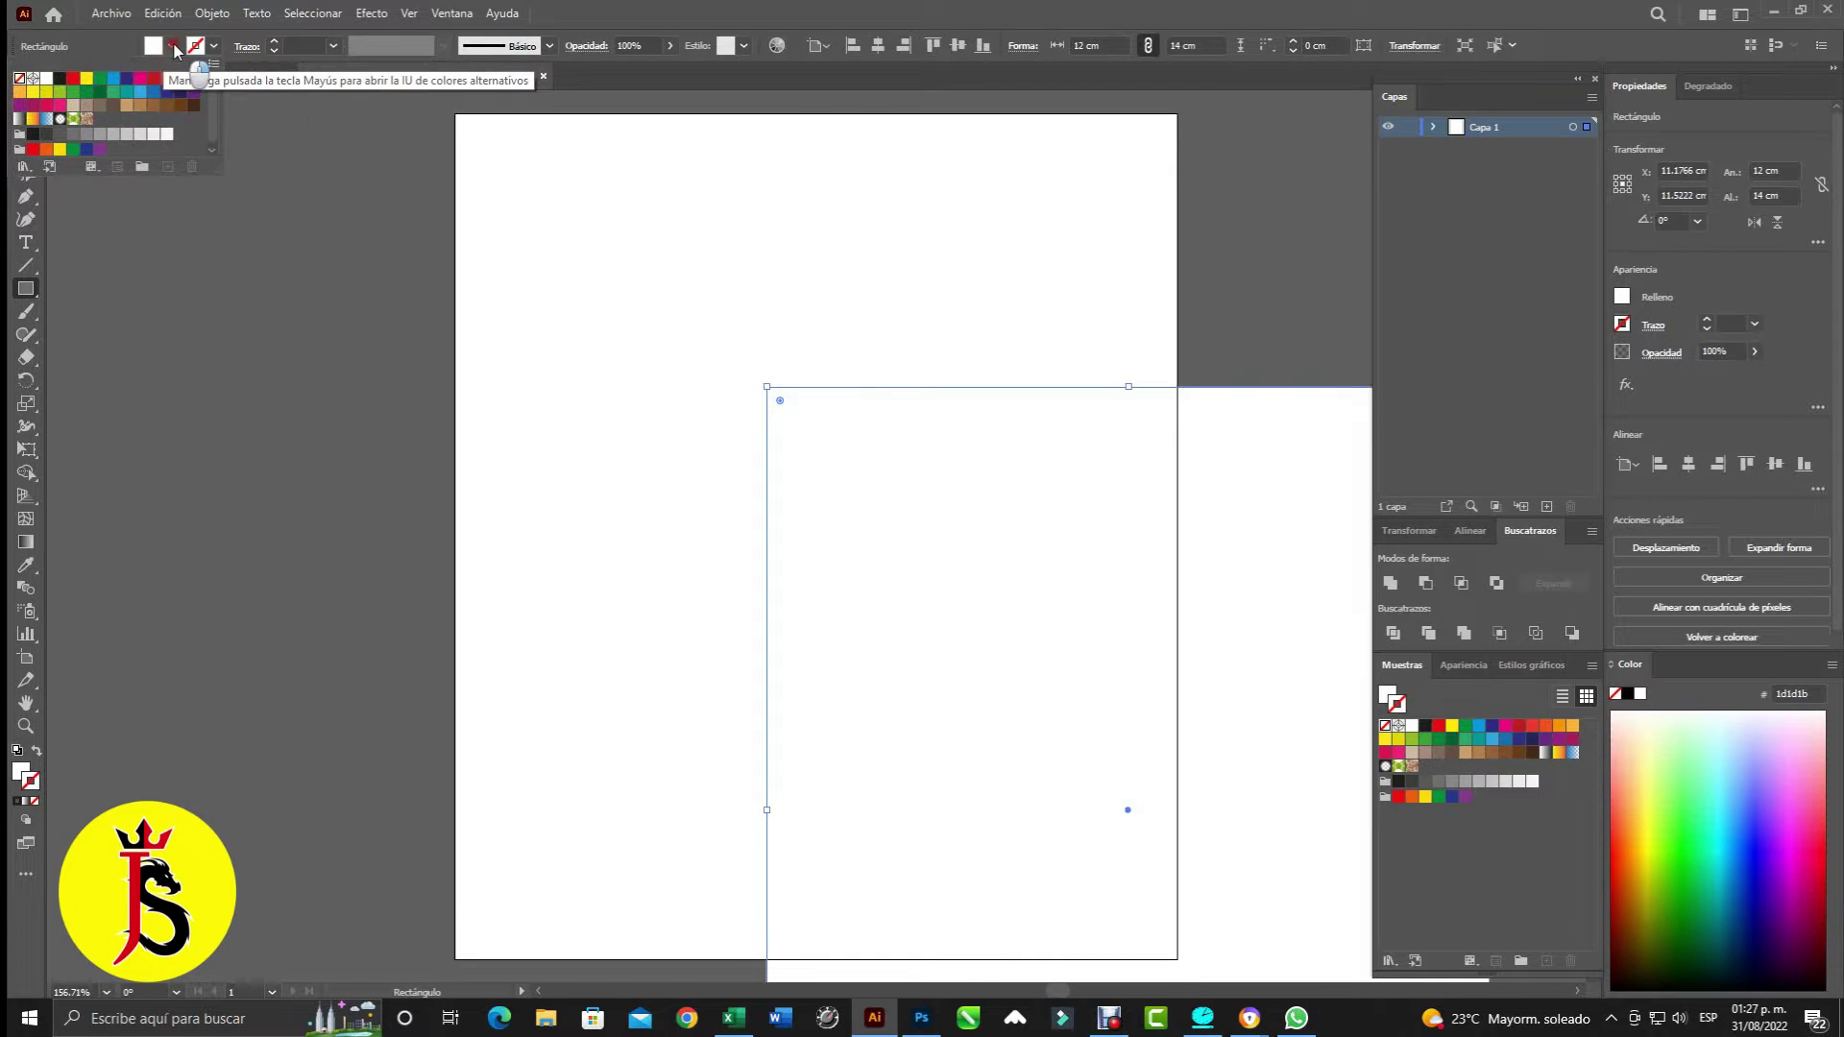
click(172, 46)
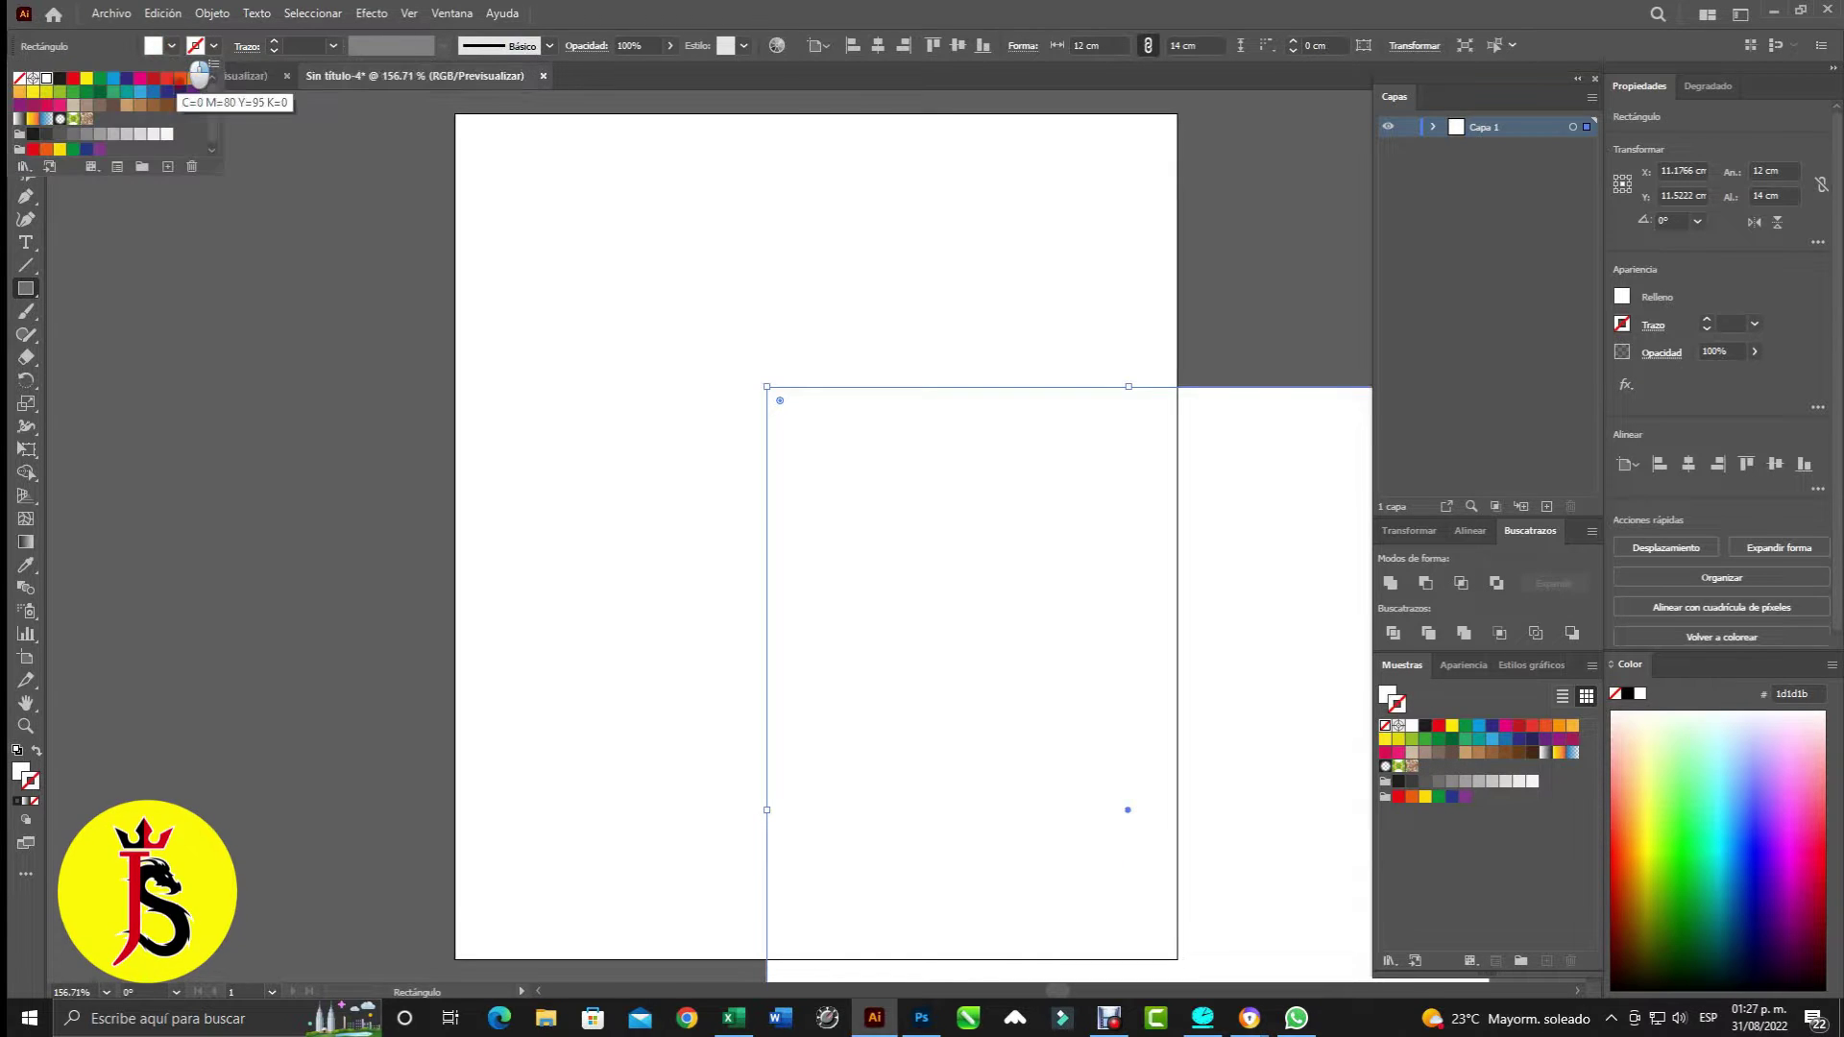
click(193, 78)
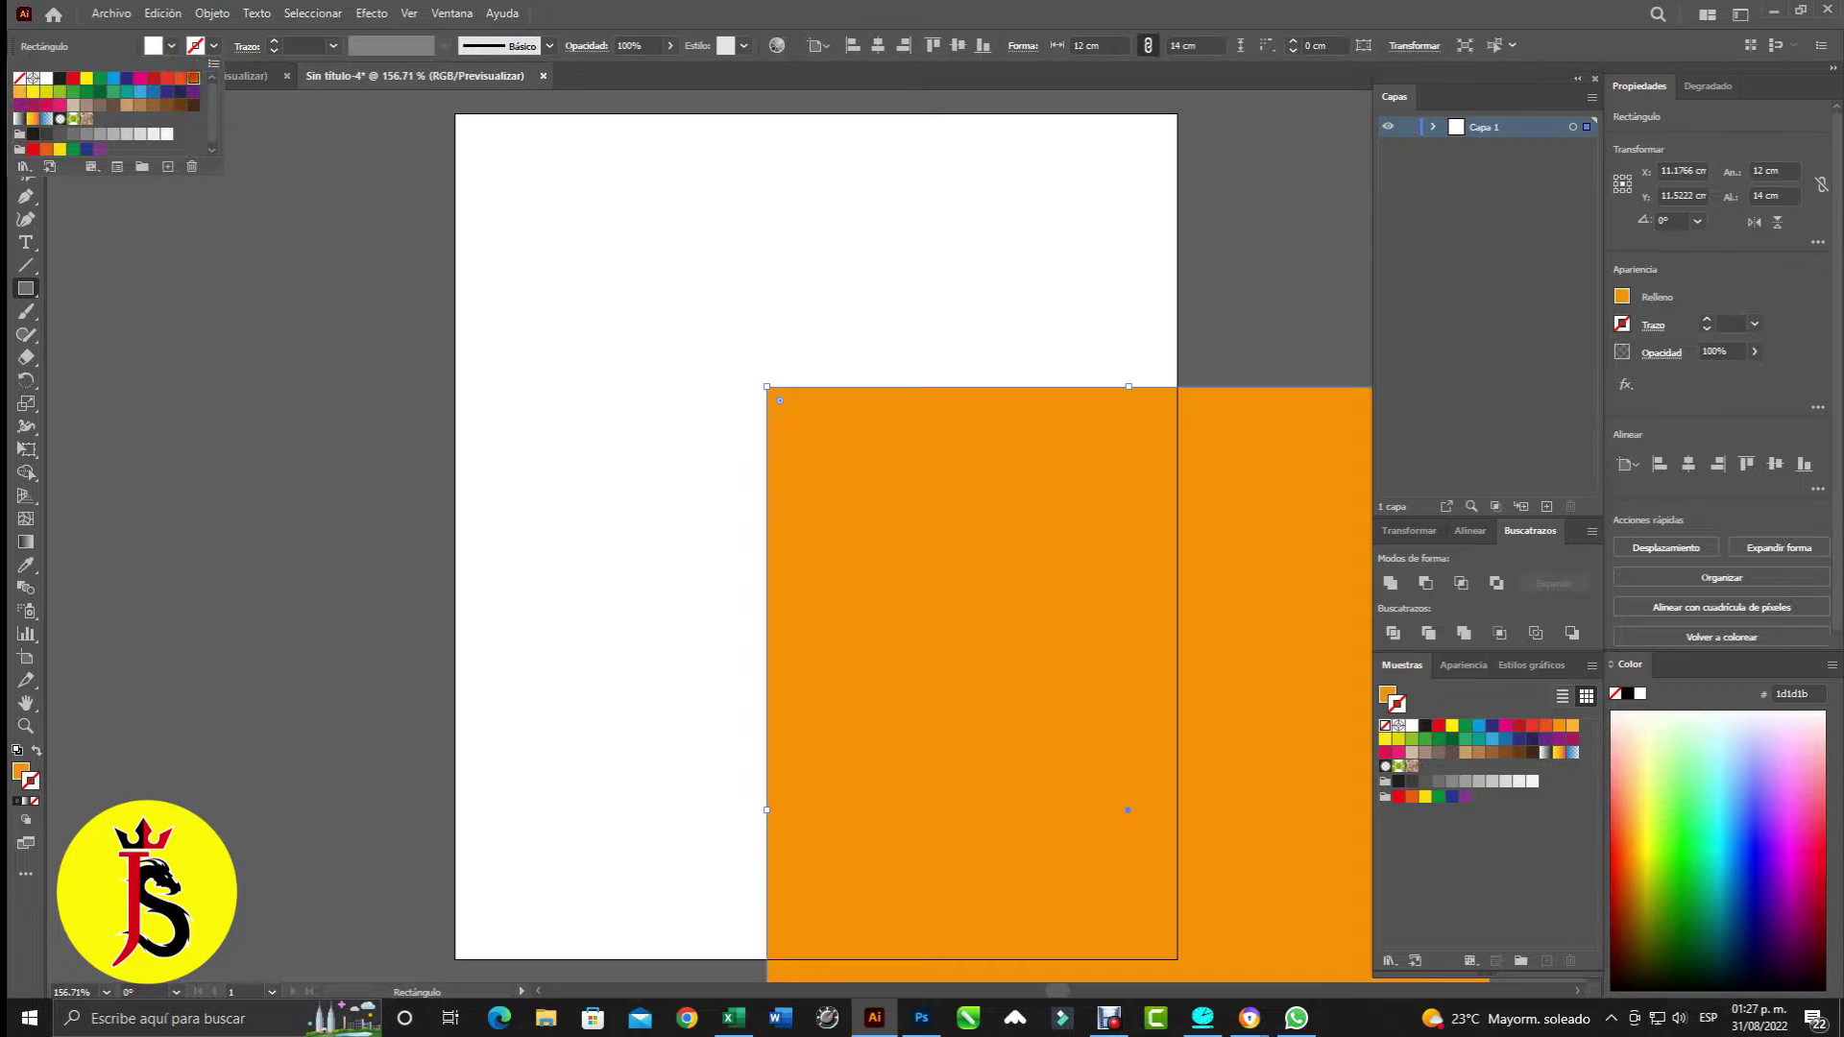
click(880, 57)
click(878, 50)
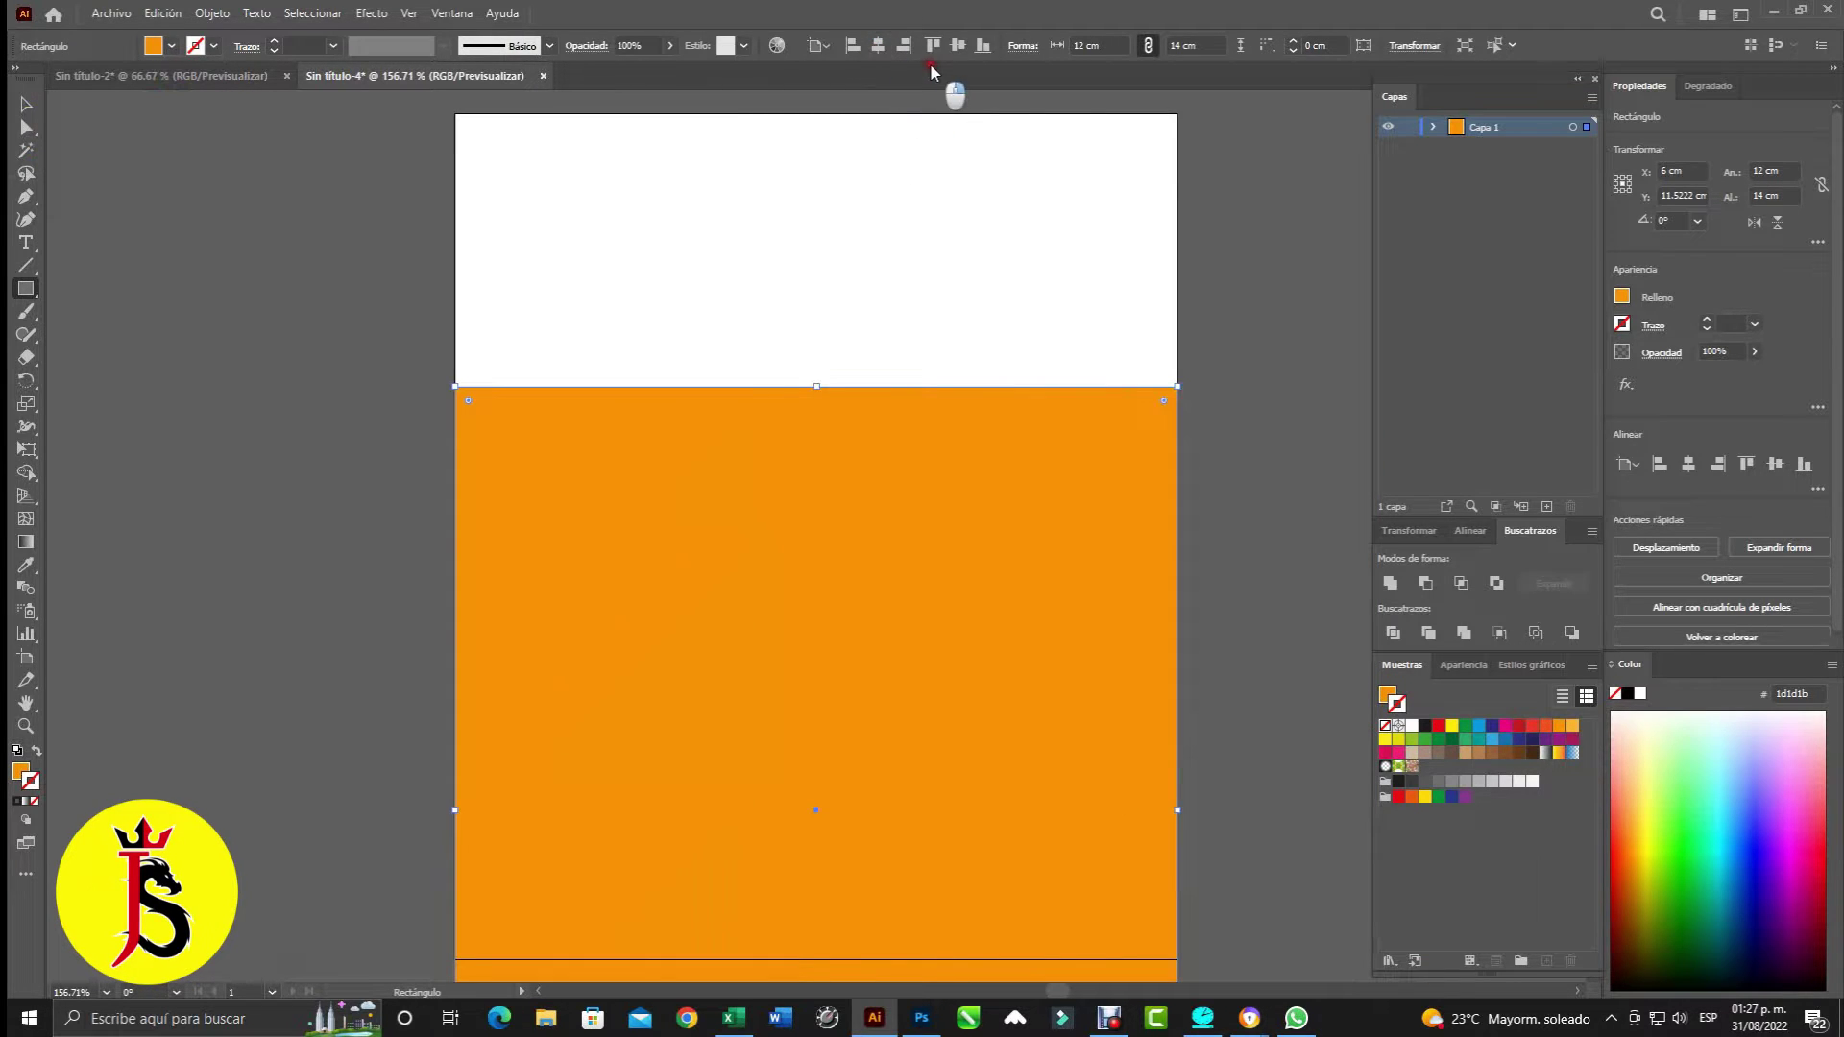
click(957, 48)
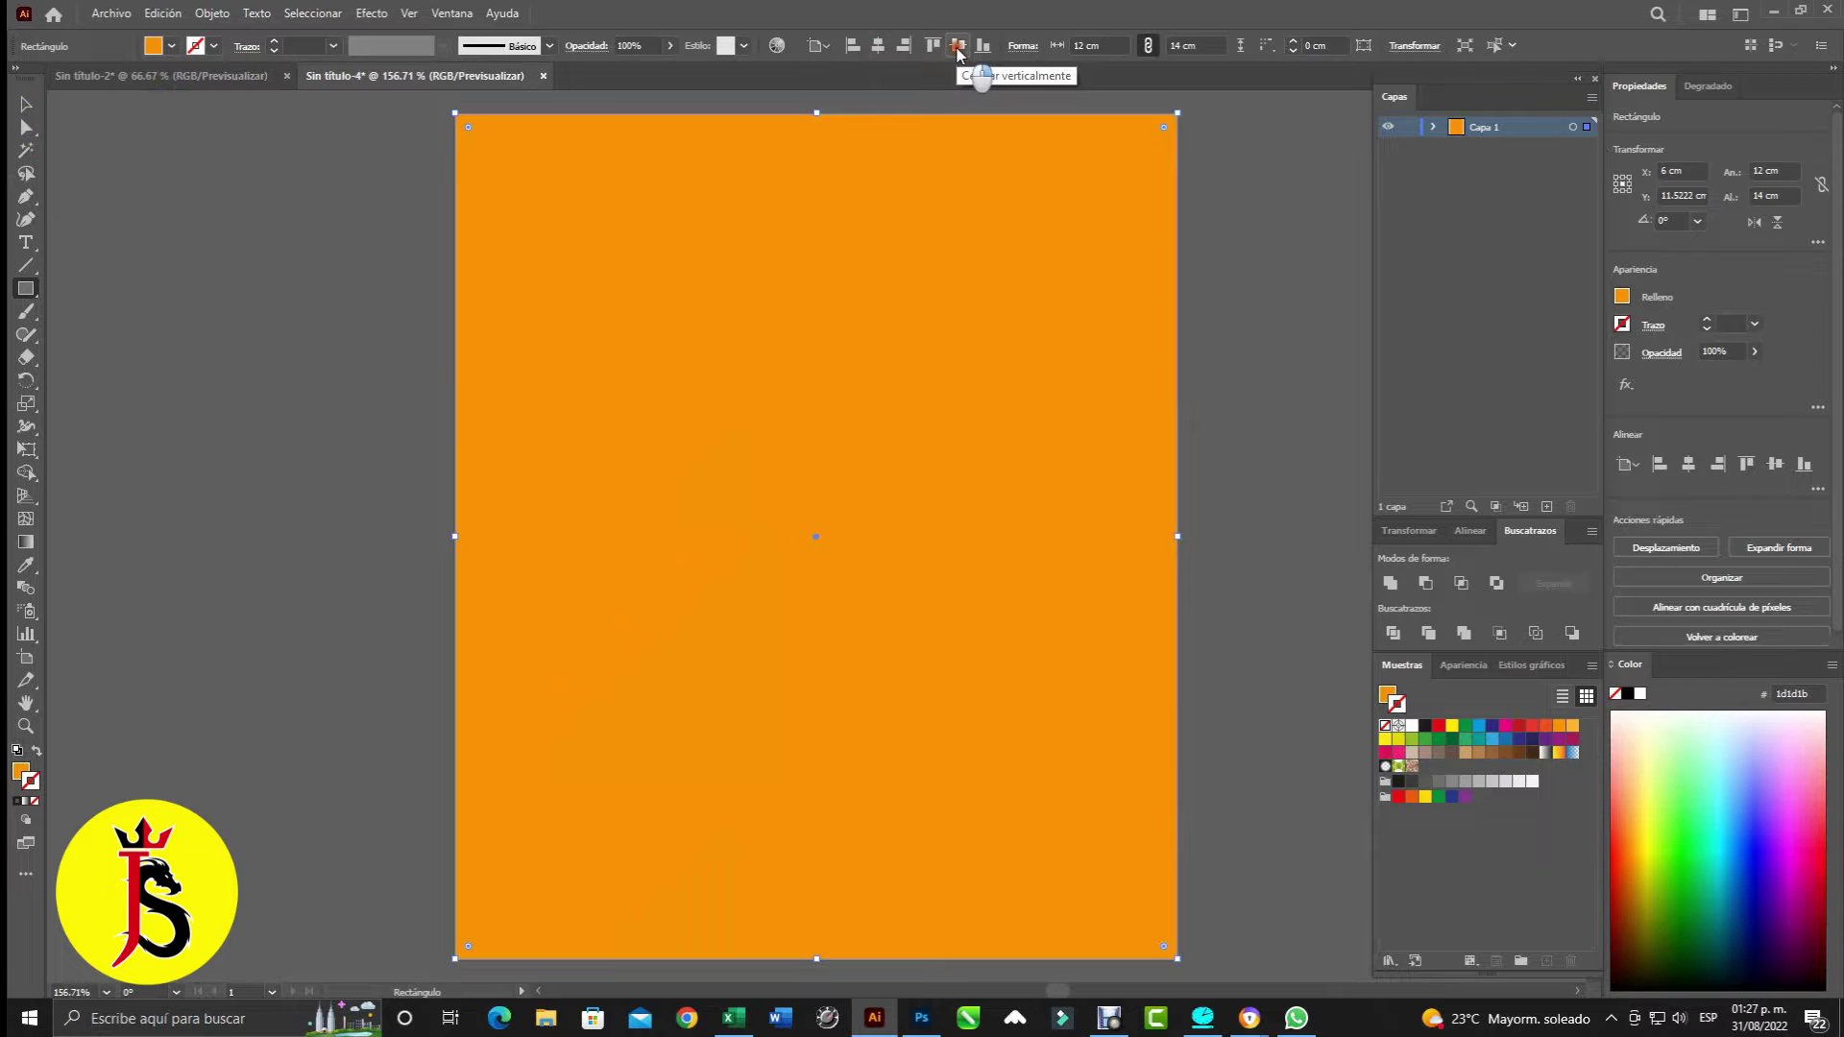
click(162, 14)
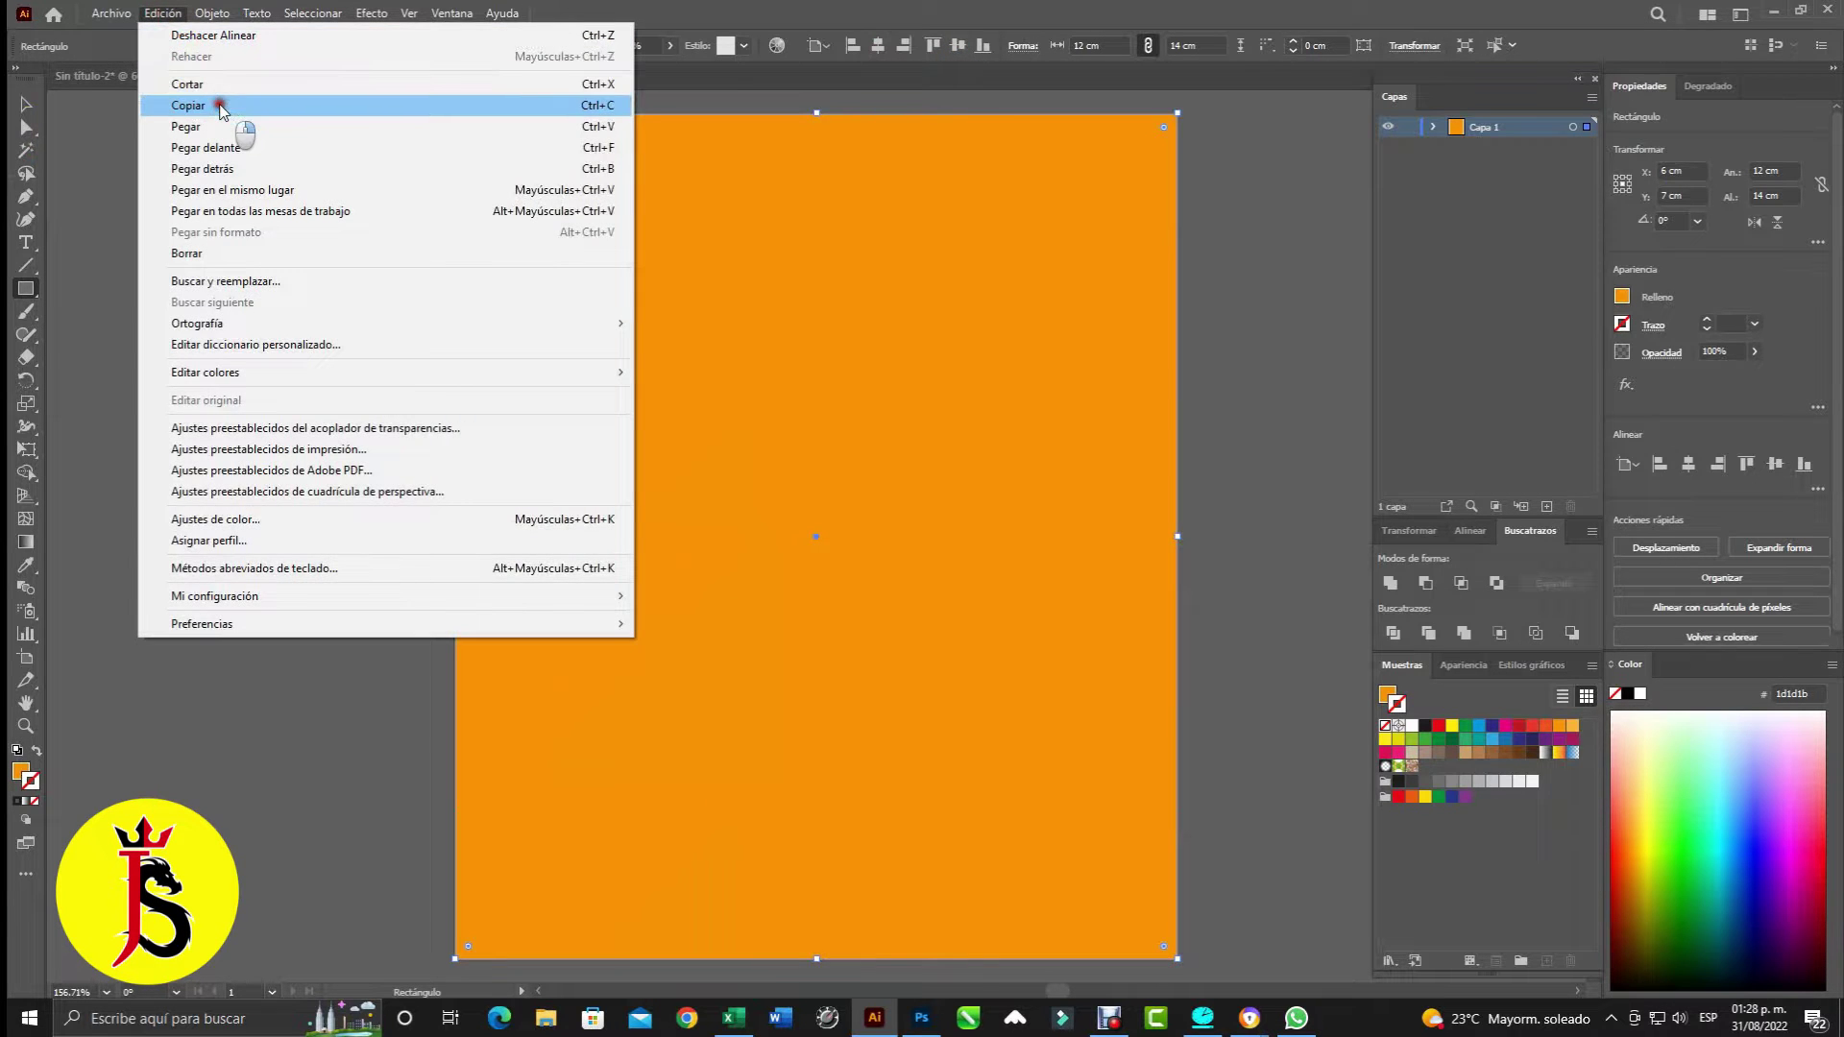
- Paste a copy of the orange rectangle in place, then lock the lower copy in Capa 1
click(236, 108)
click(163, 14)
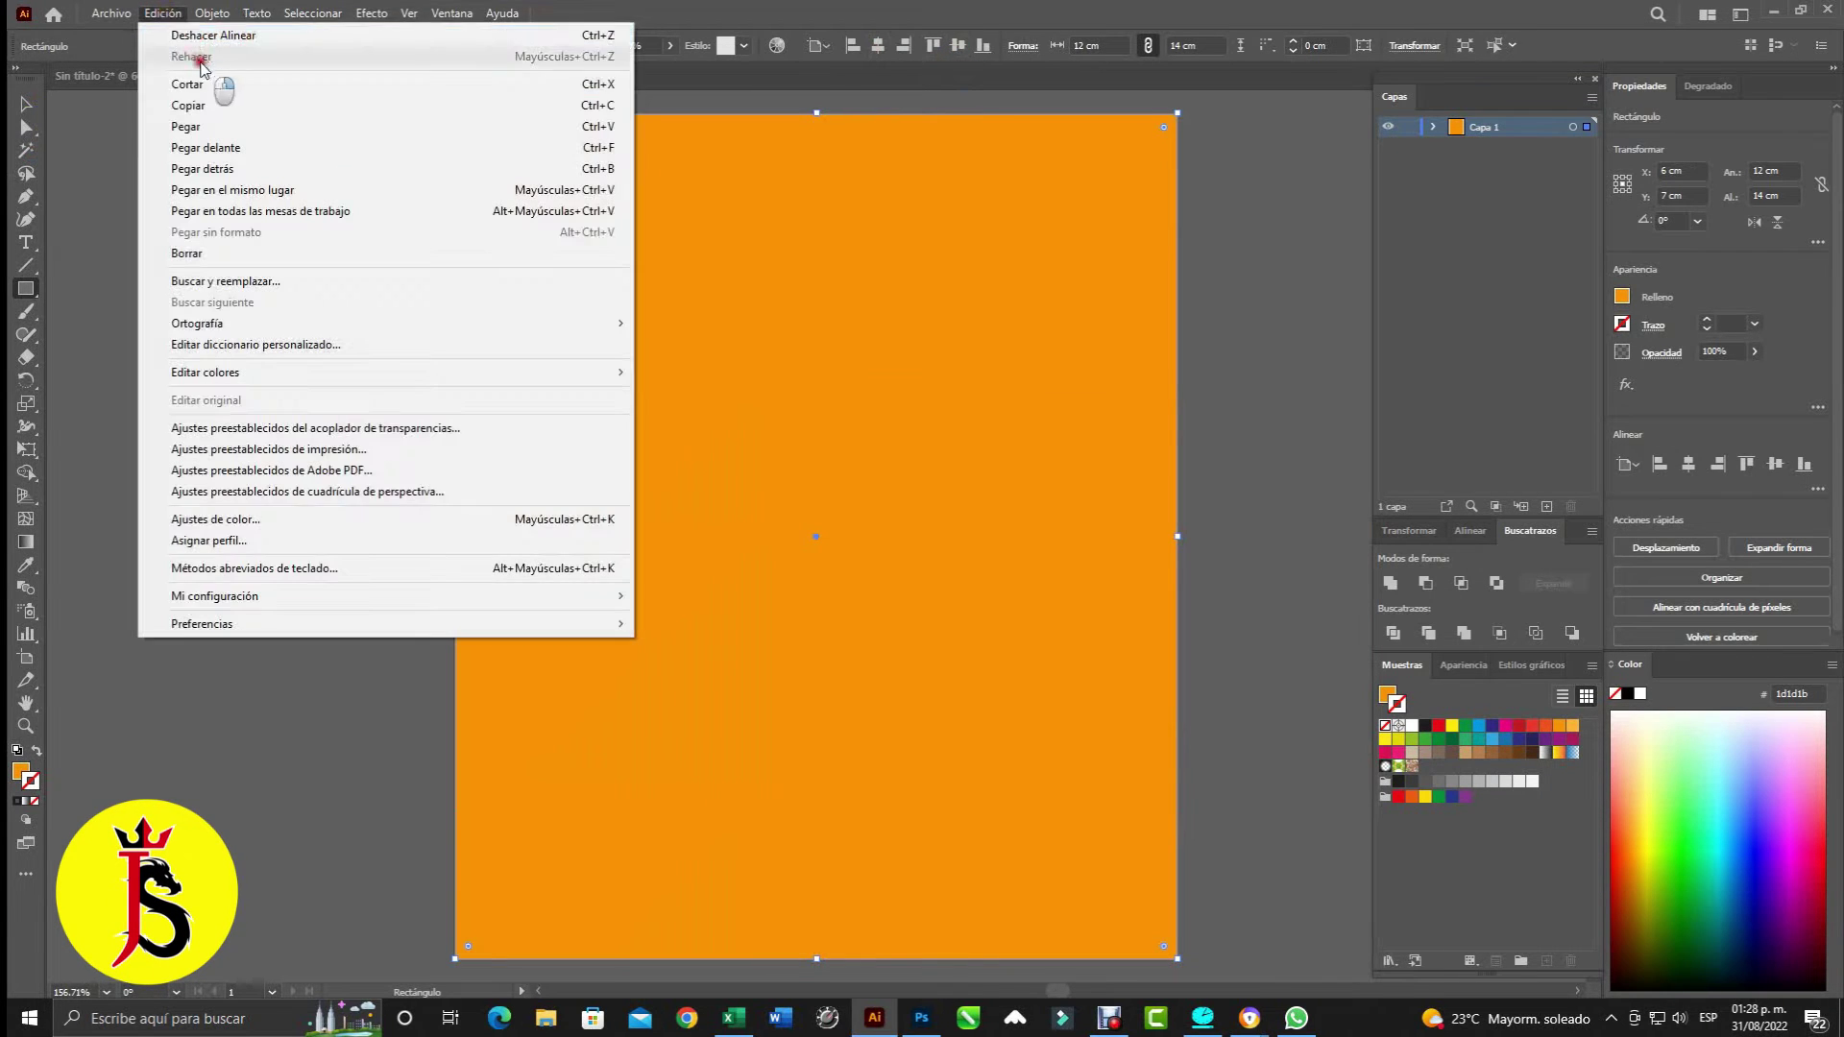
click(292, 191)
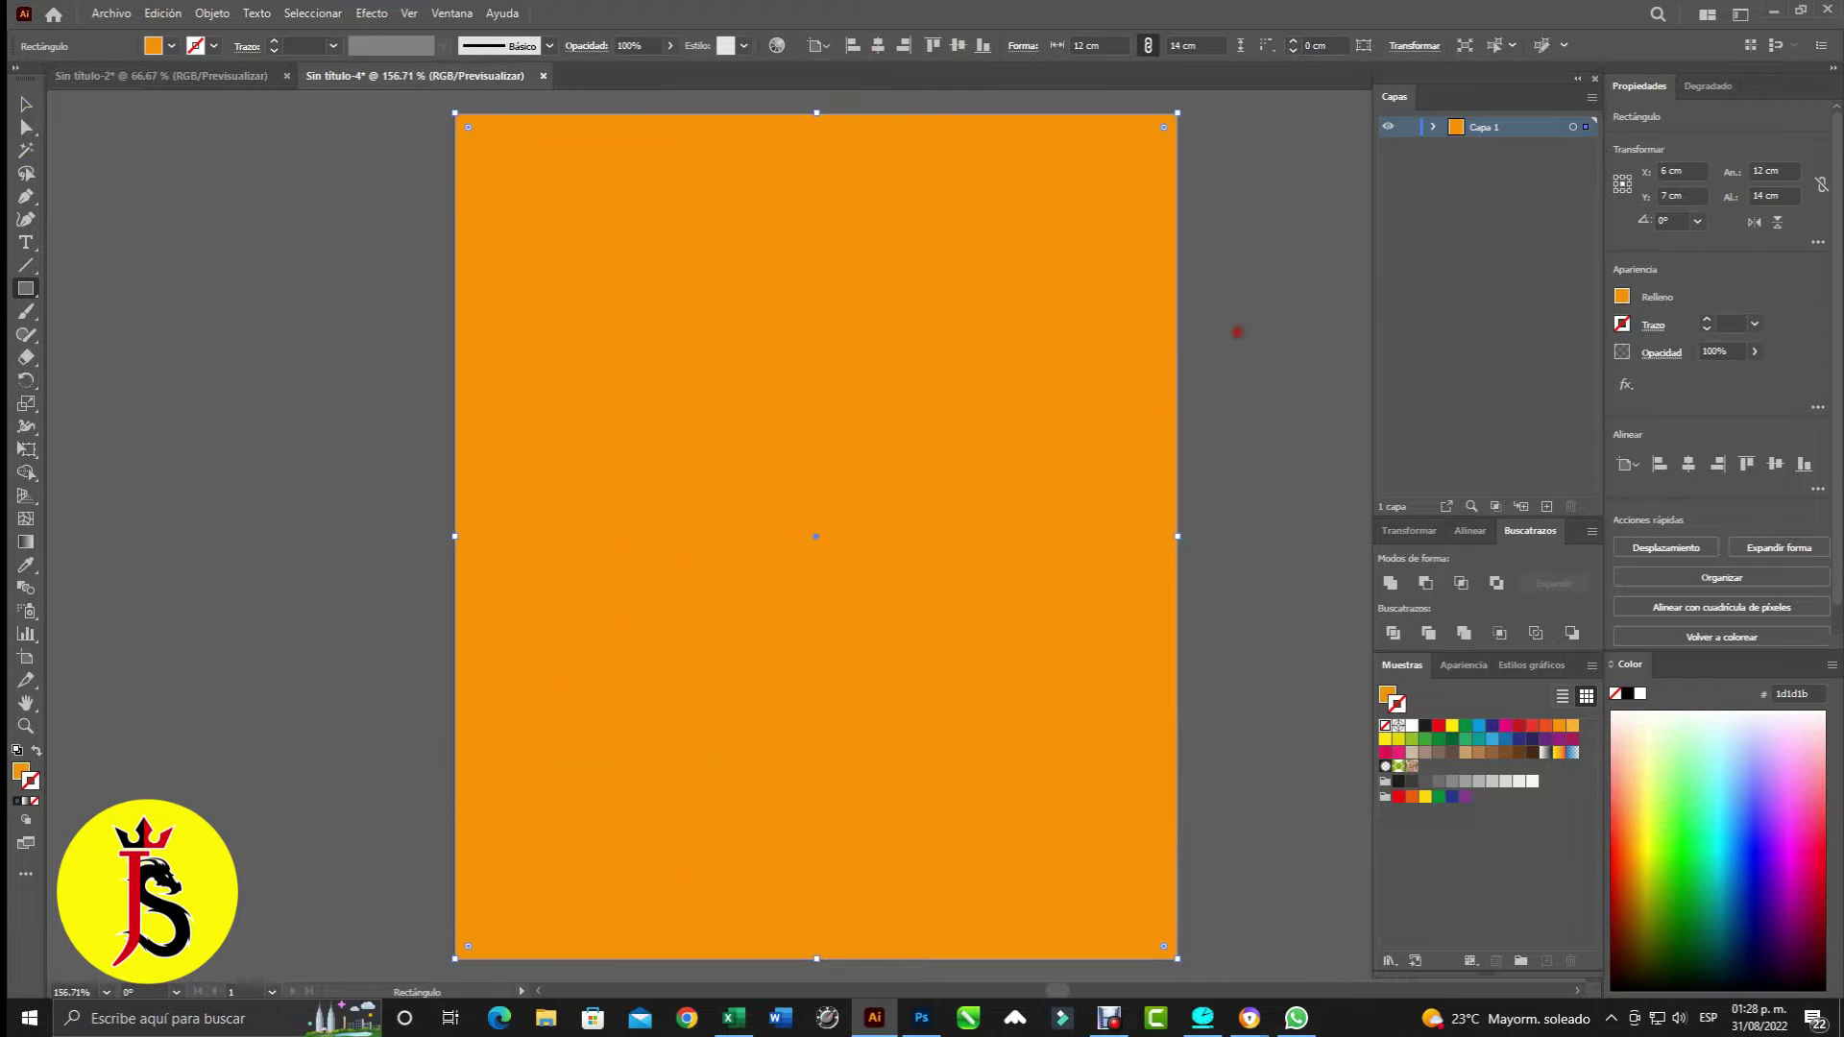
click(1432, 129)
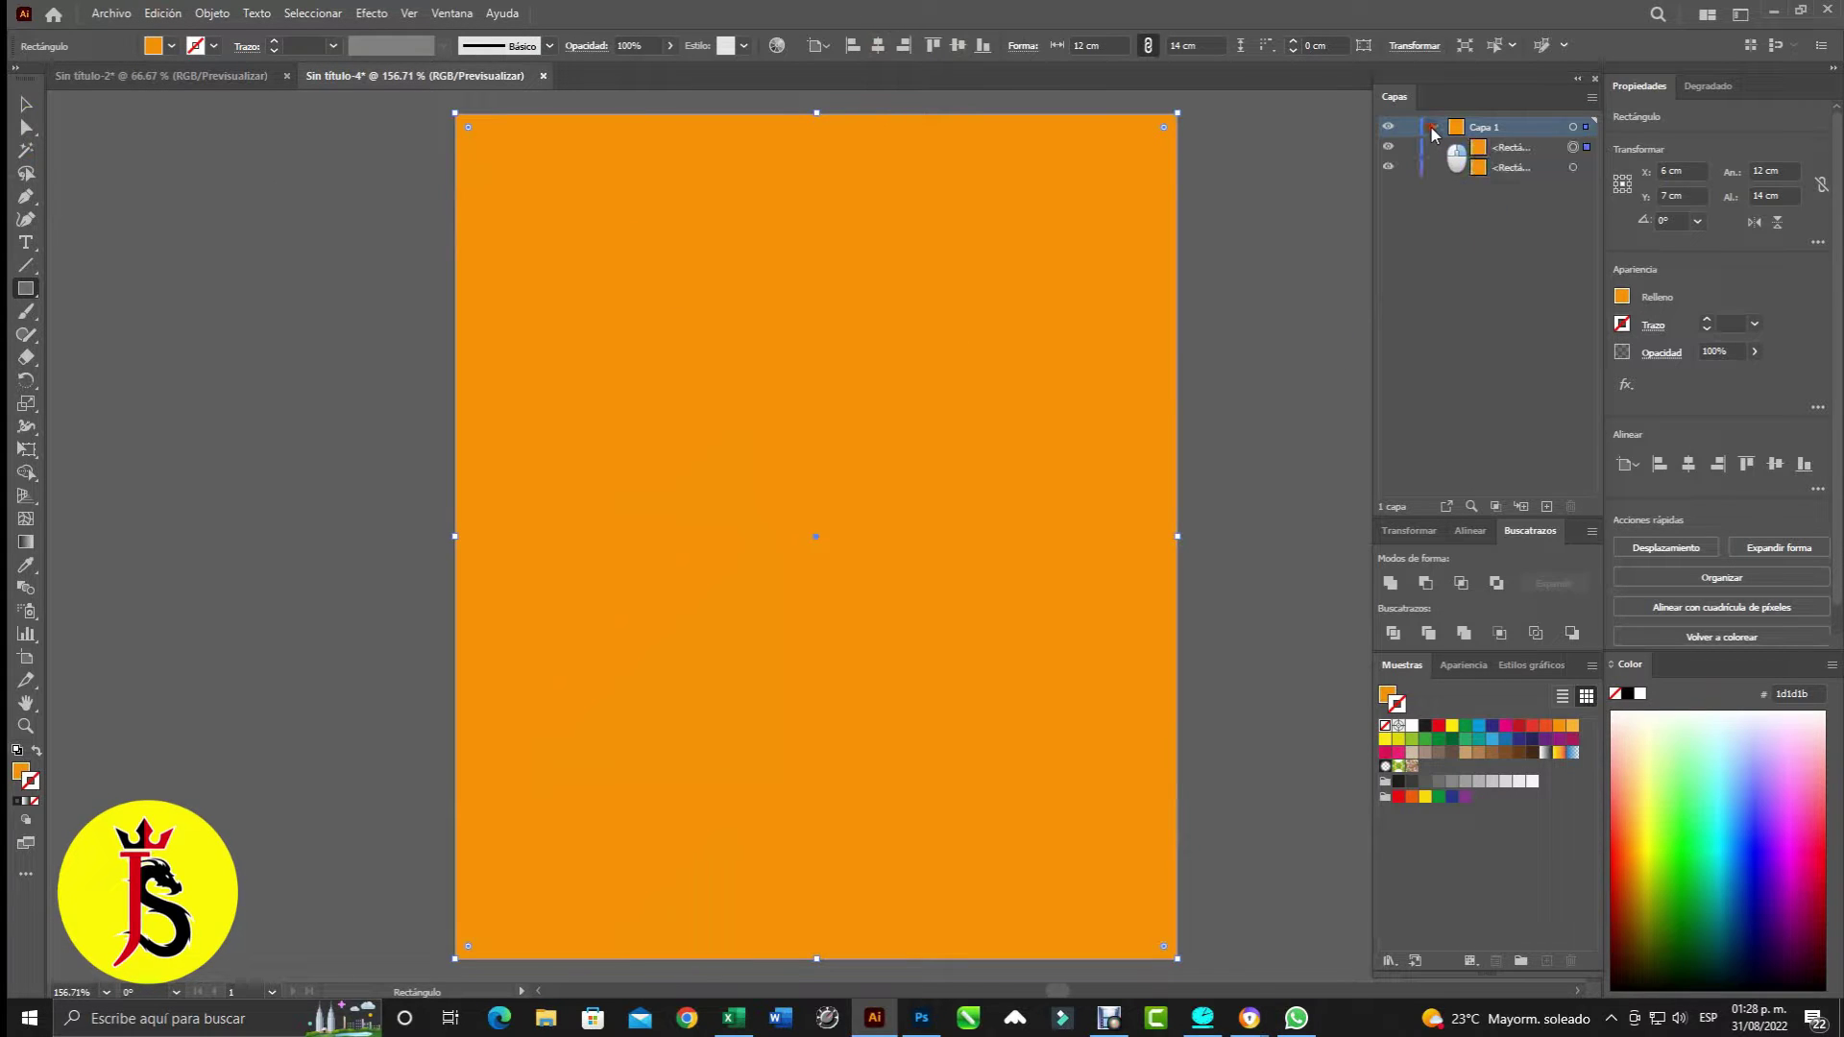
click(1408, 167)
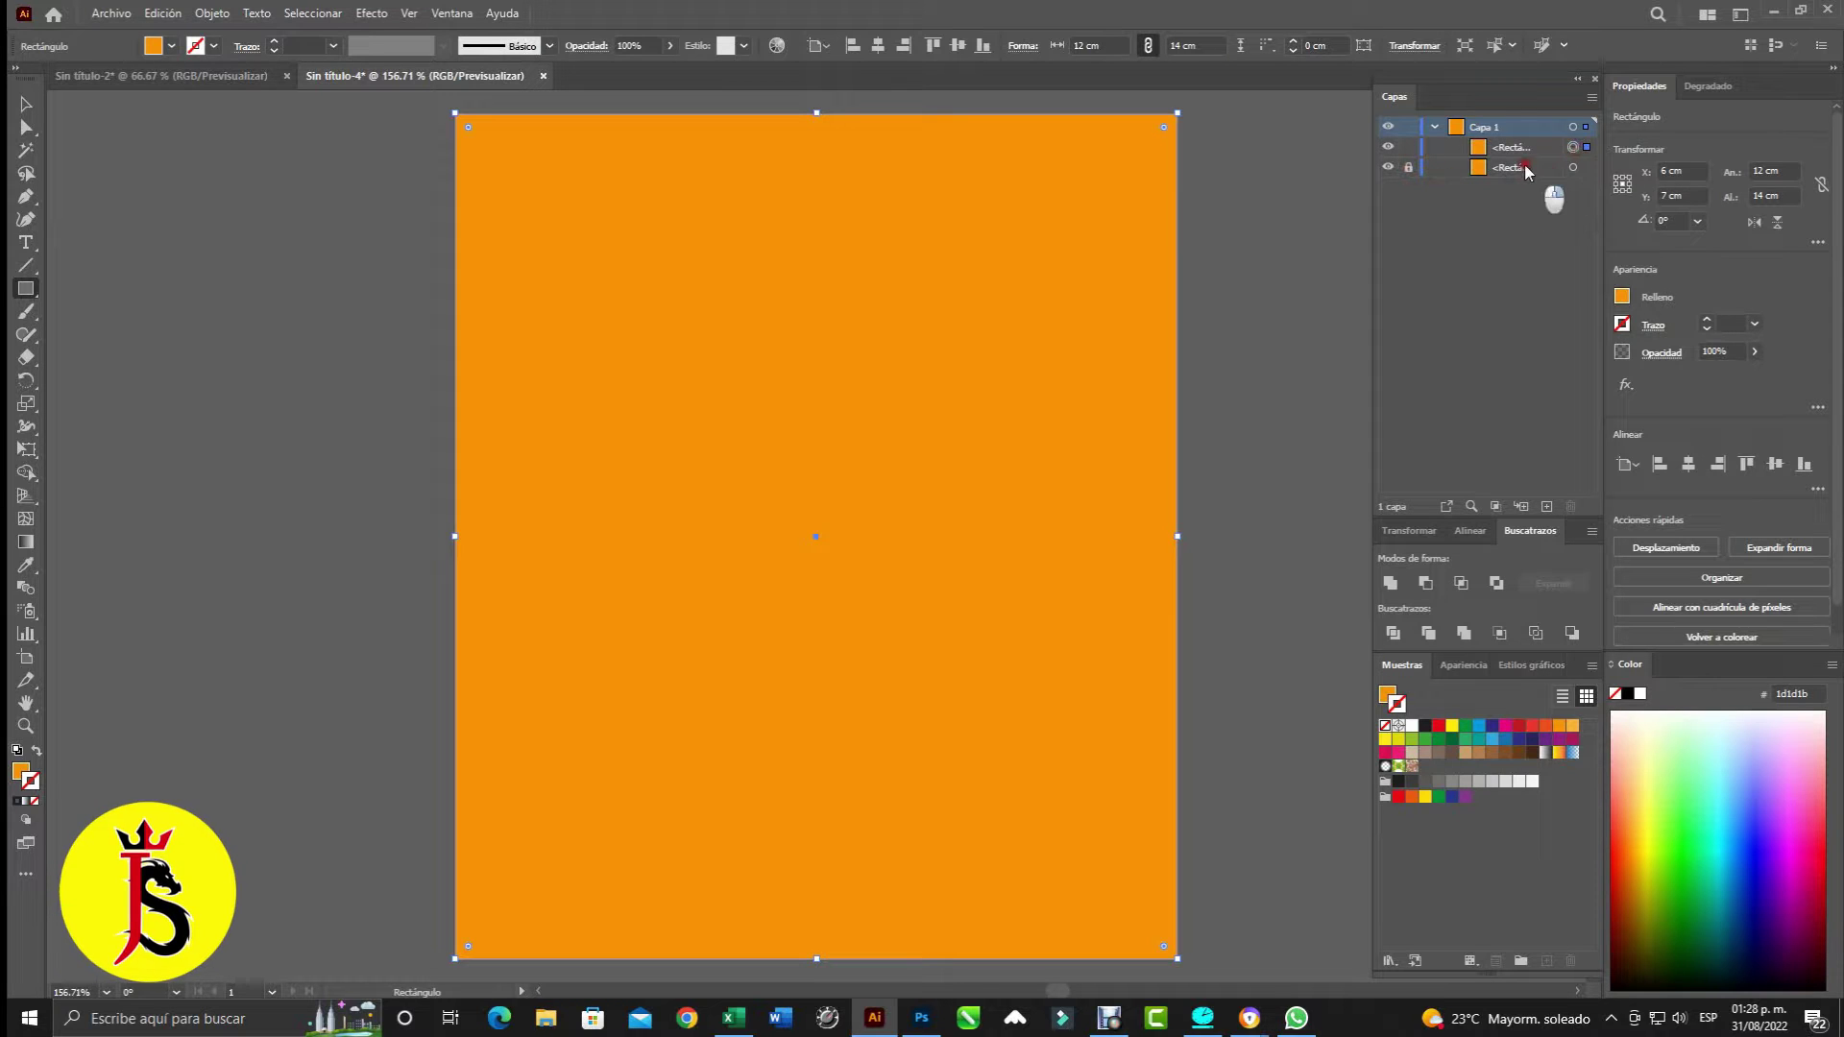
- Apply the dot pattern swatch from the Gráficos básicos_Motivo2 library
click(1592, 666)
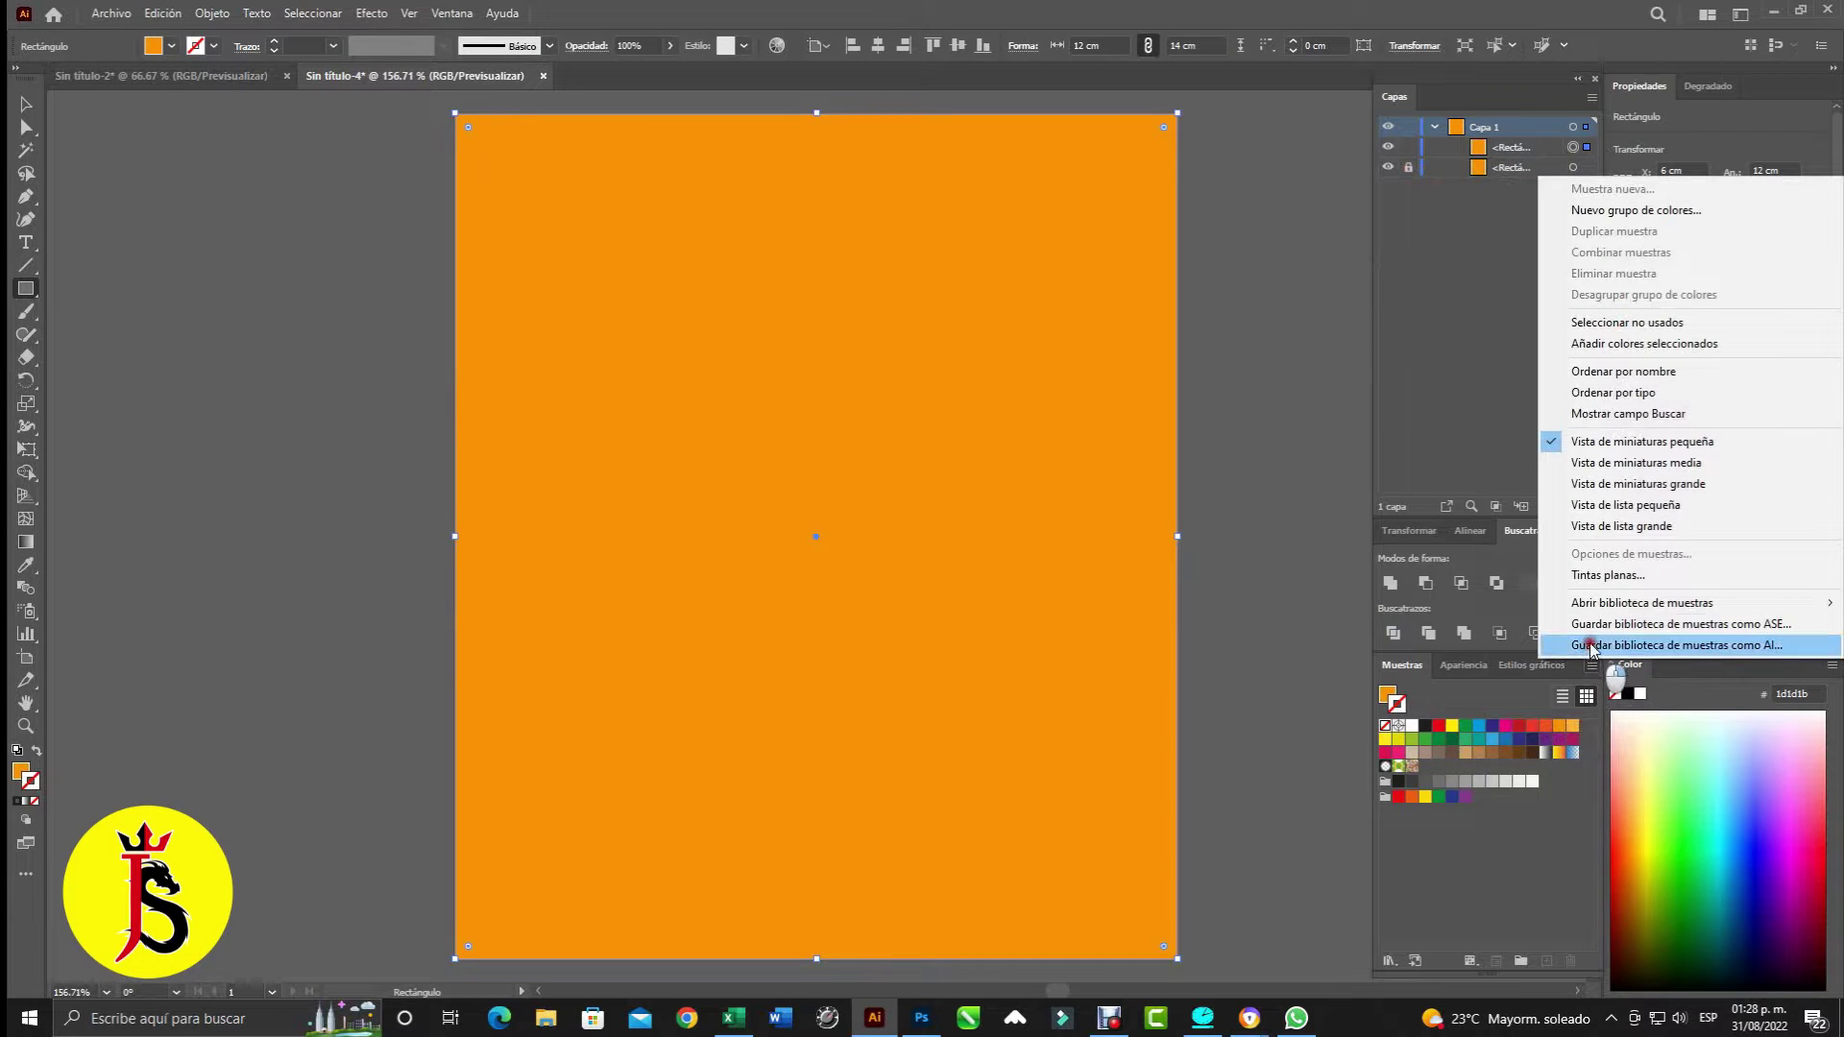
mouse_move(1642, 602)
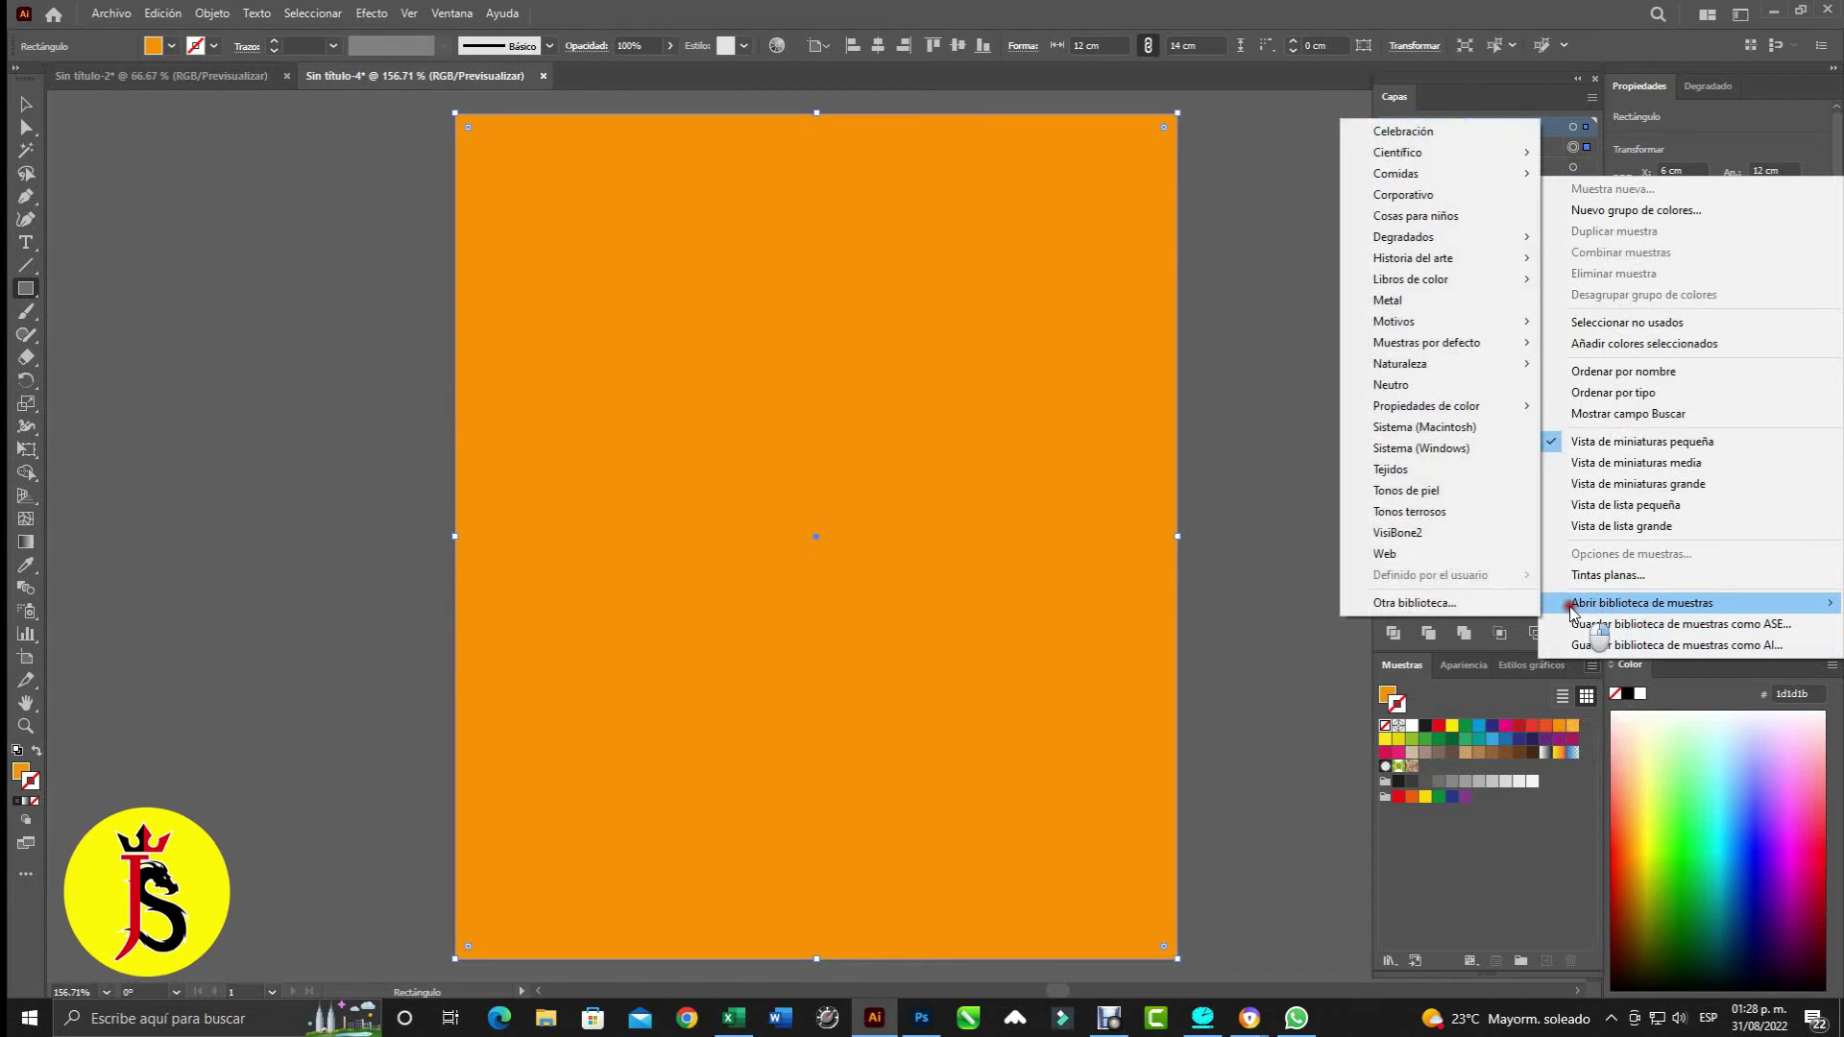
mouse_move(1433, 321)
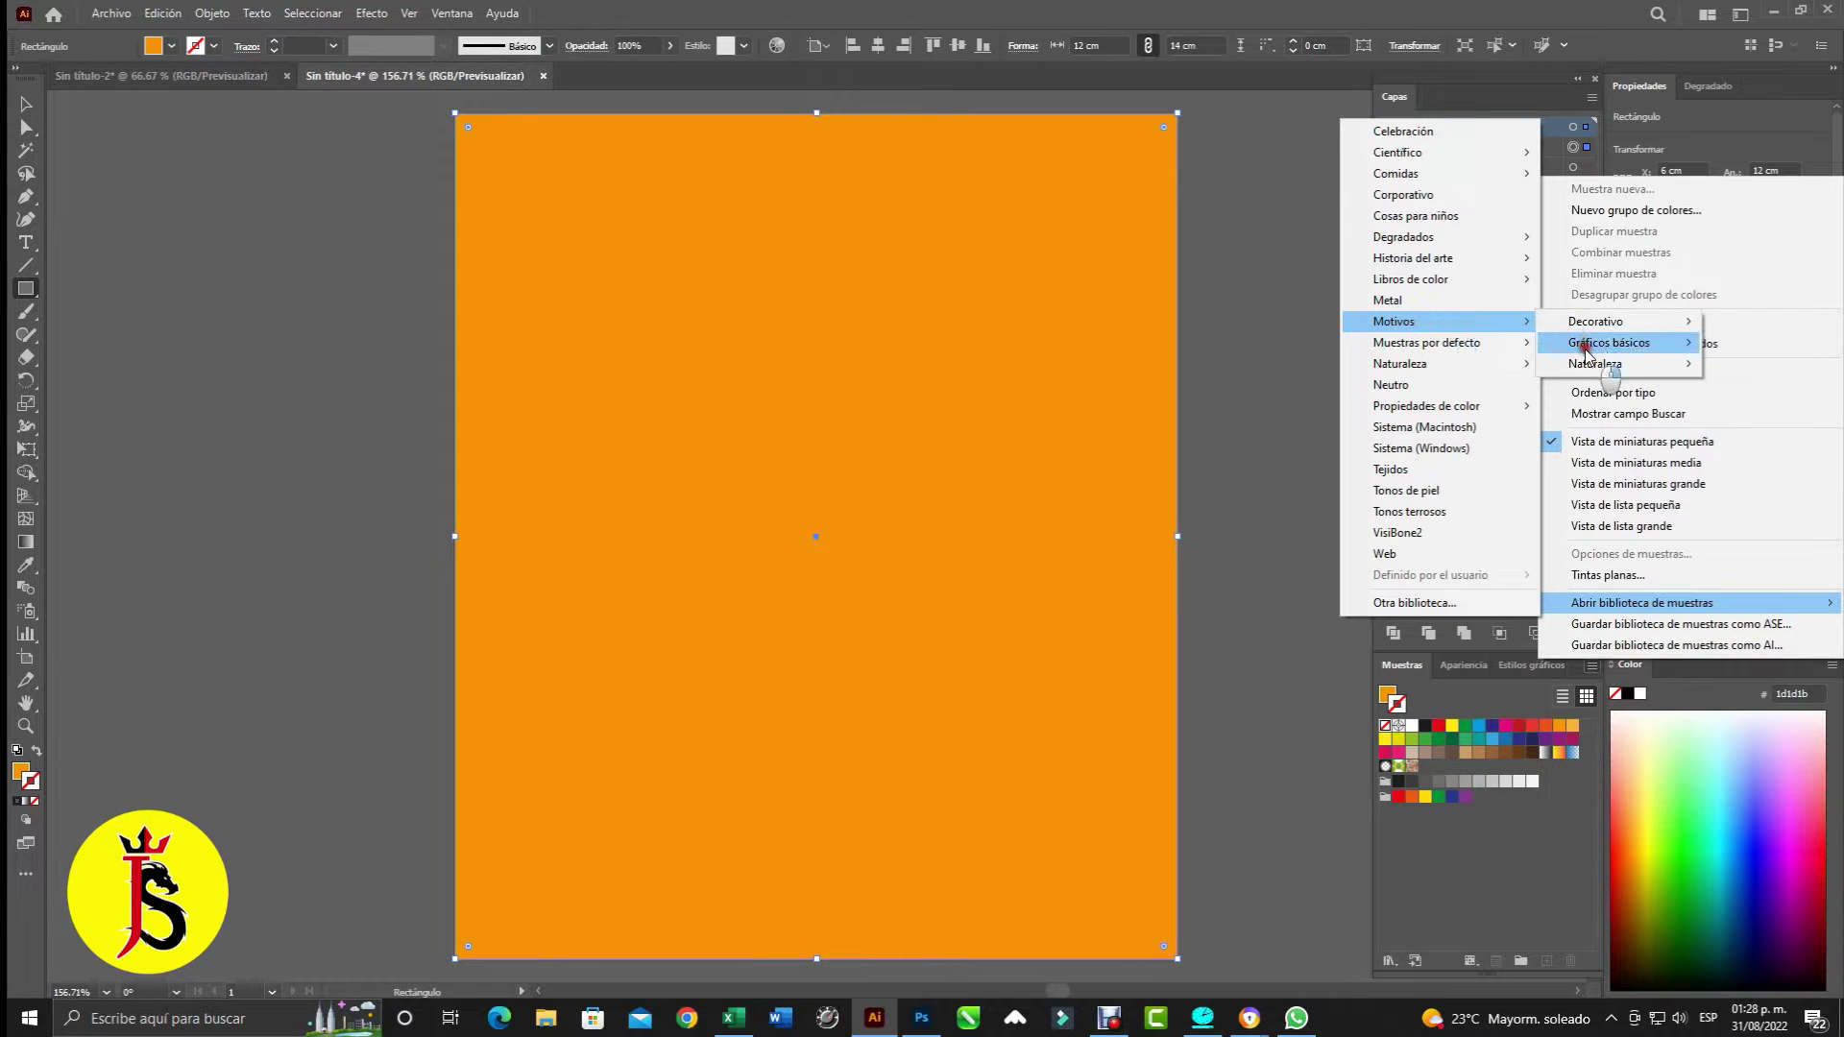
mouse_move(1610, 343)
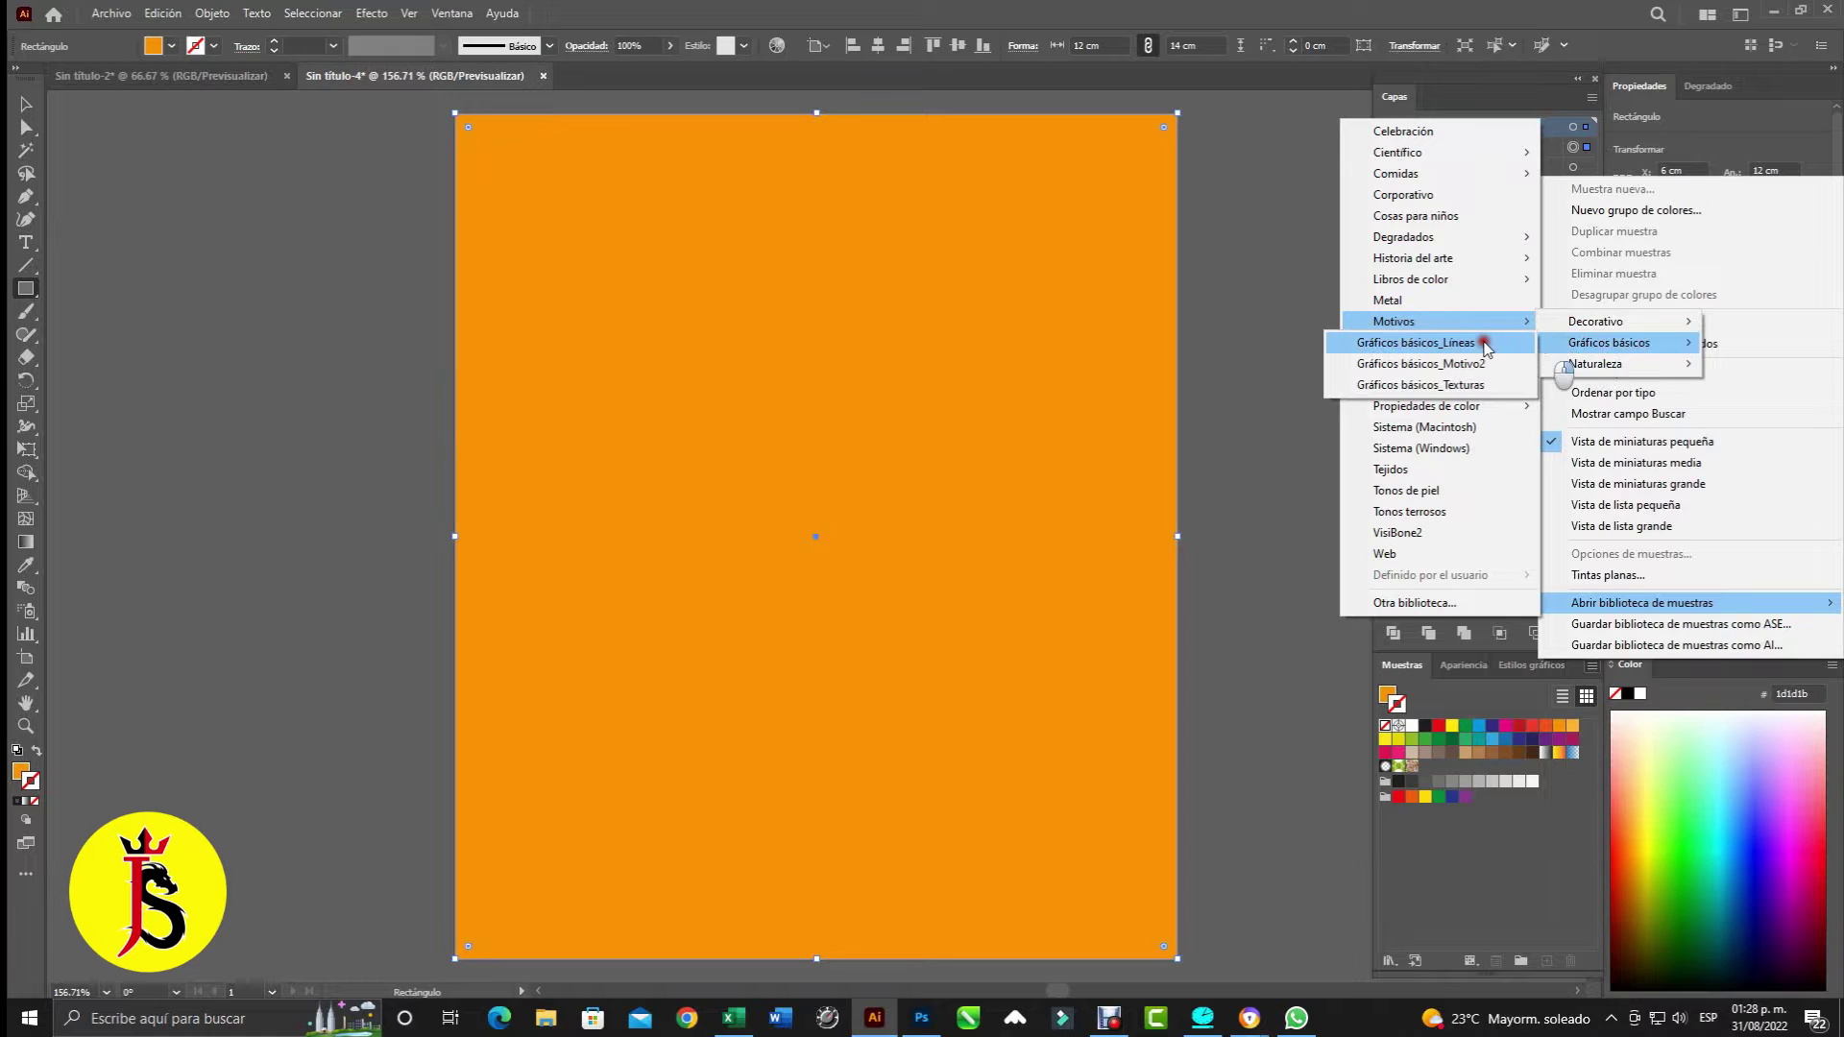
click(1483, 344)
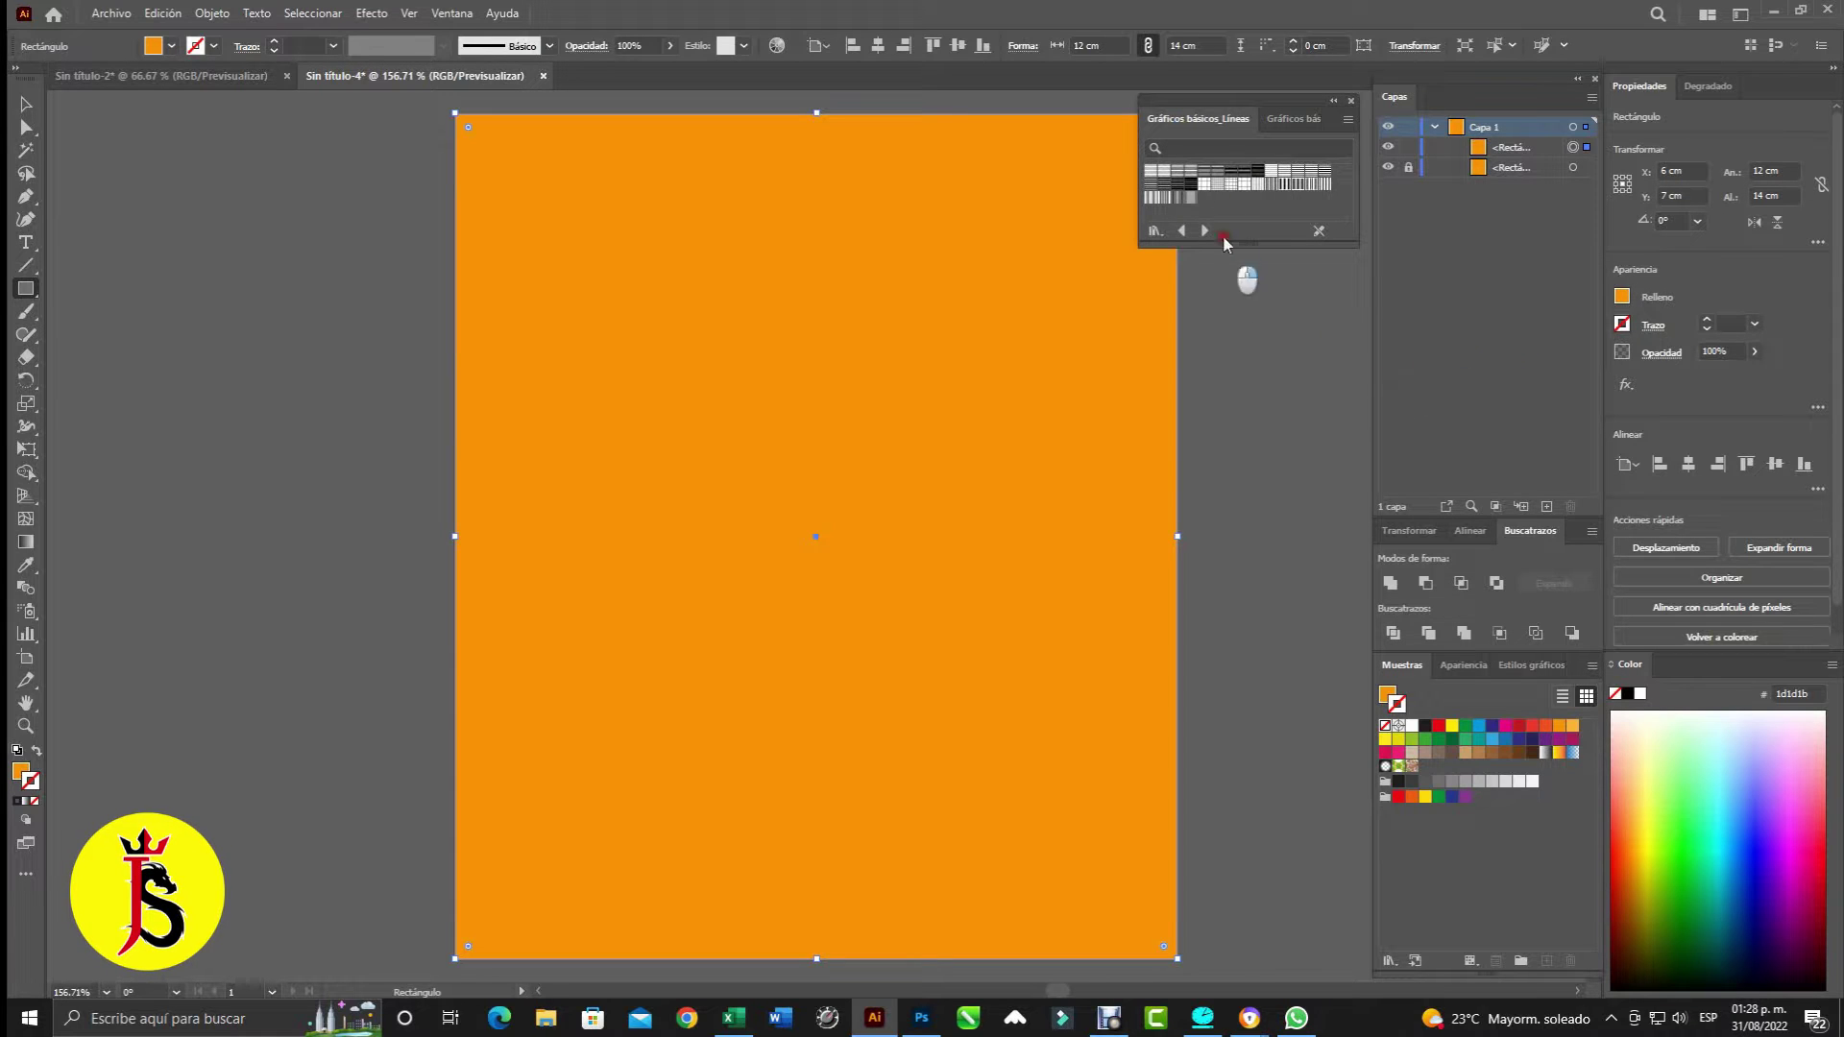
click(1285, 121)
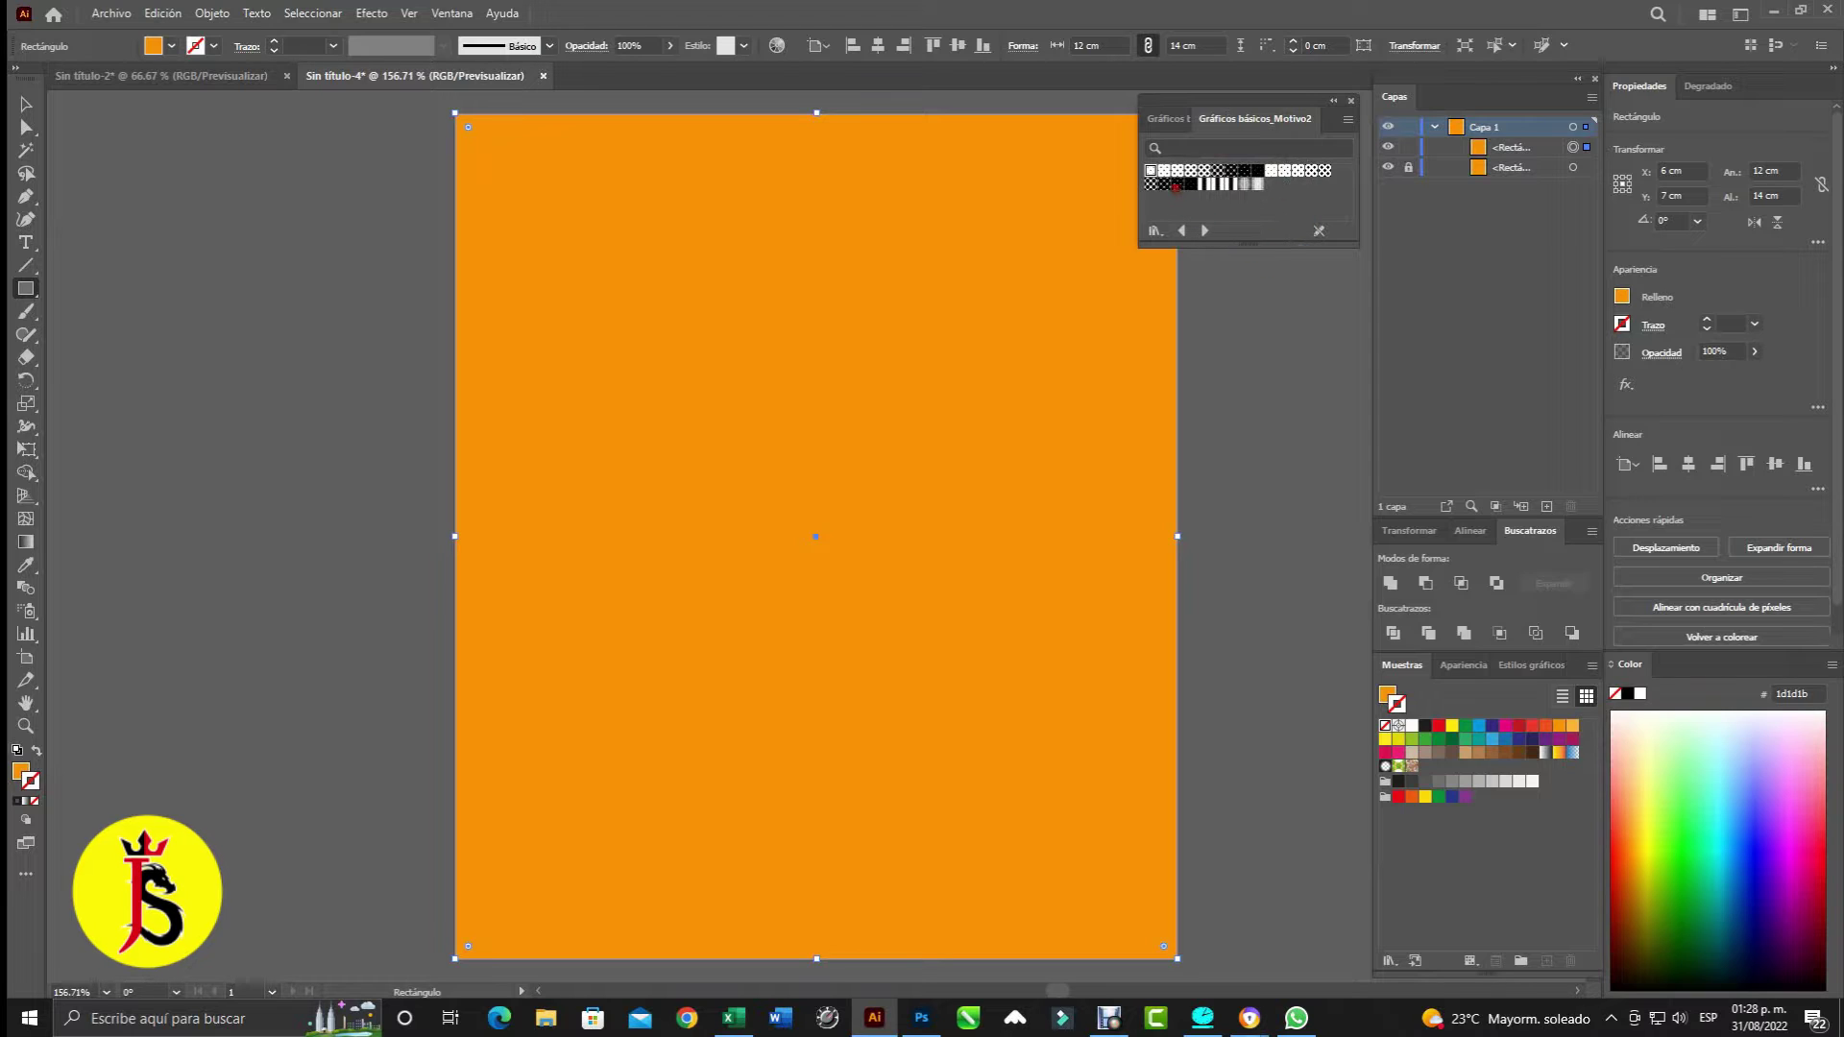
click(1165, 171)
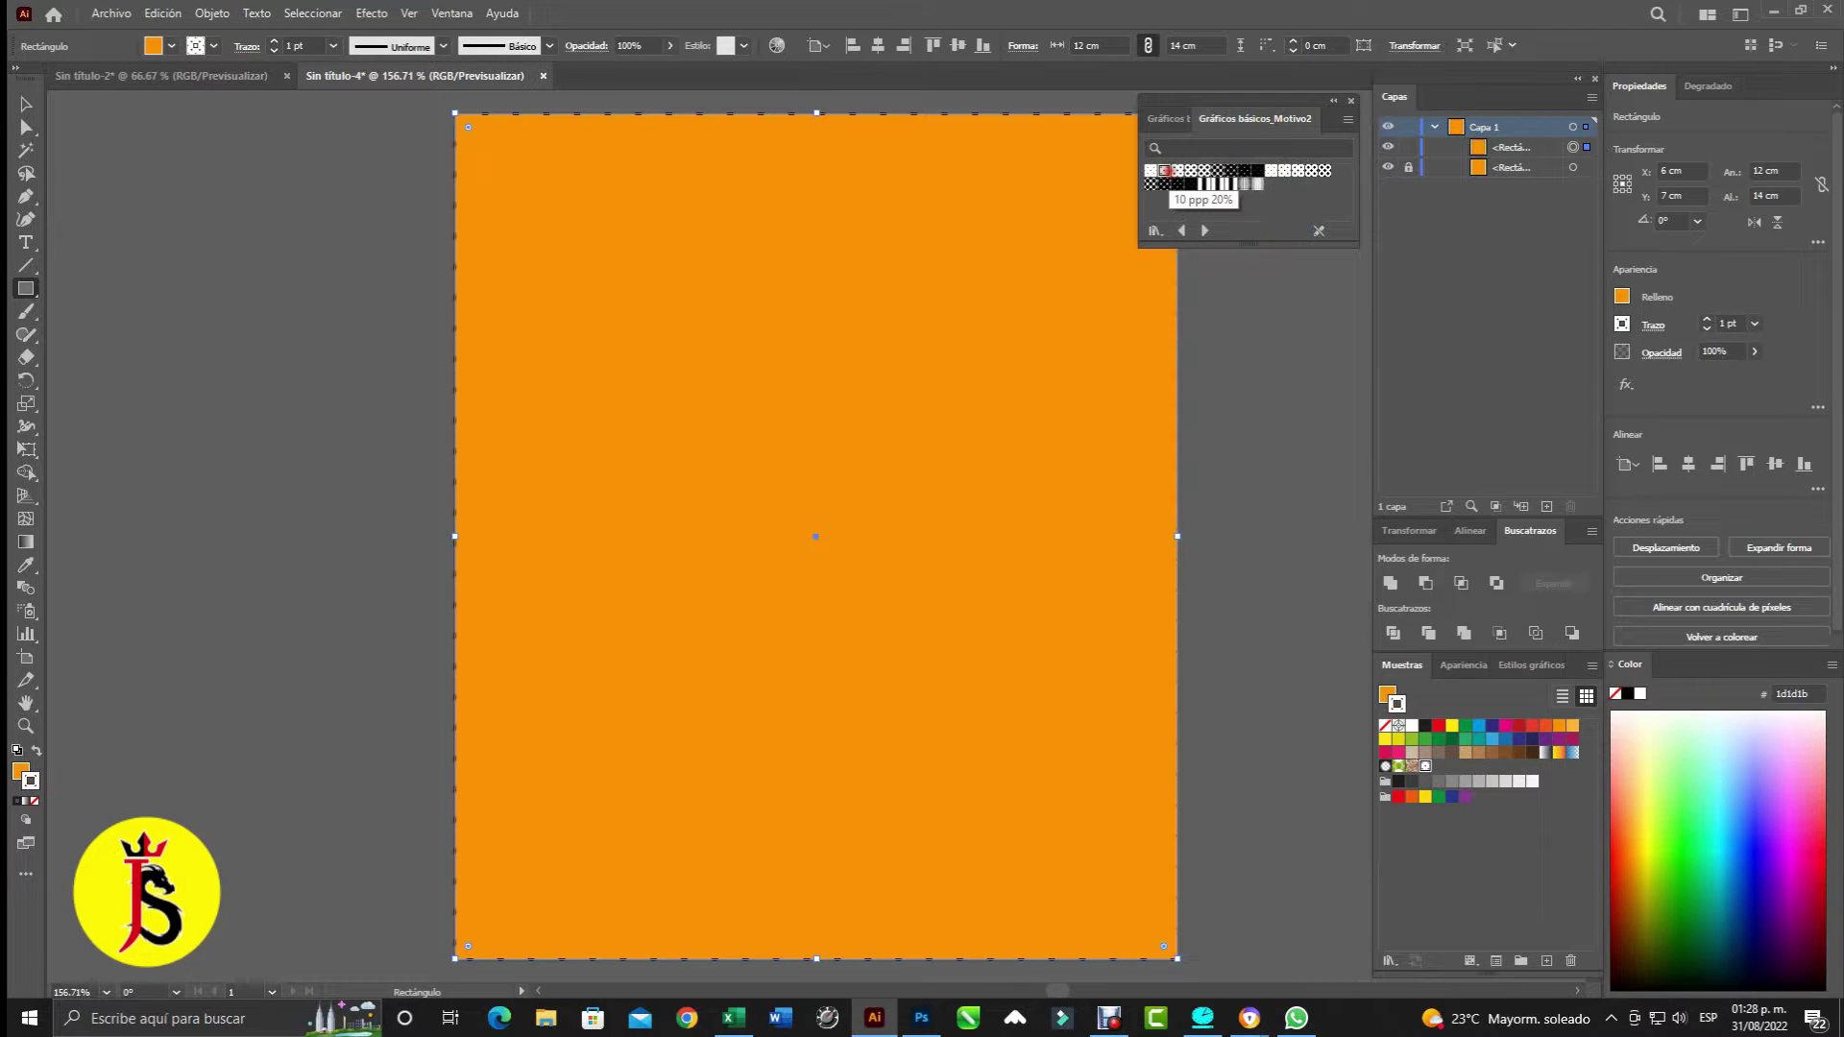
click(274, 50)
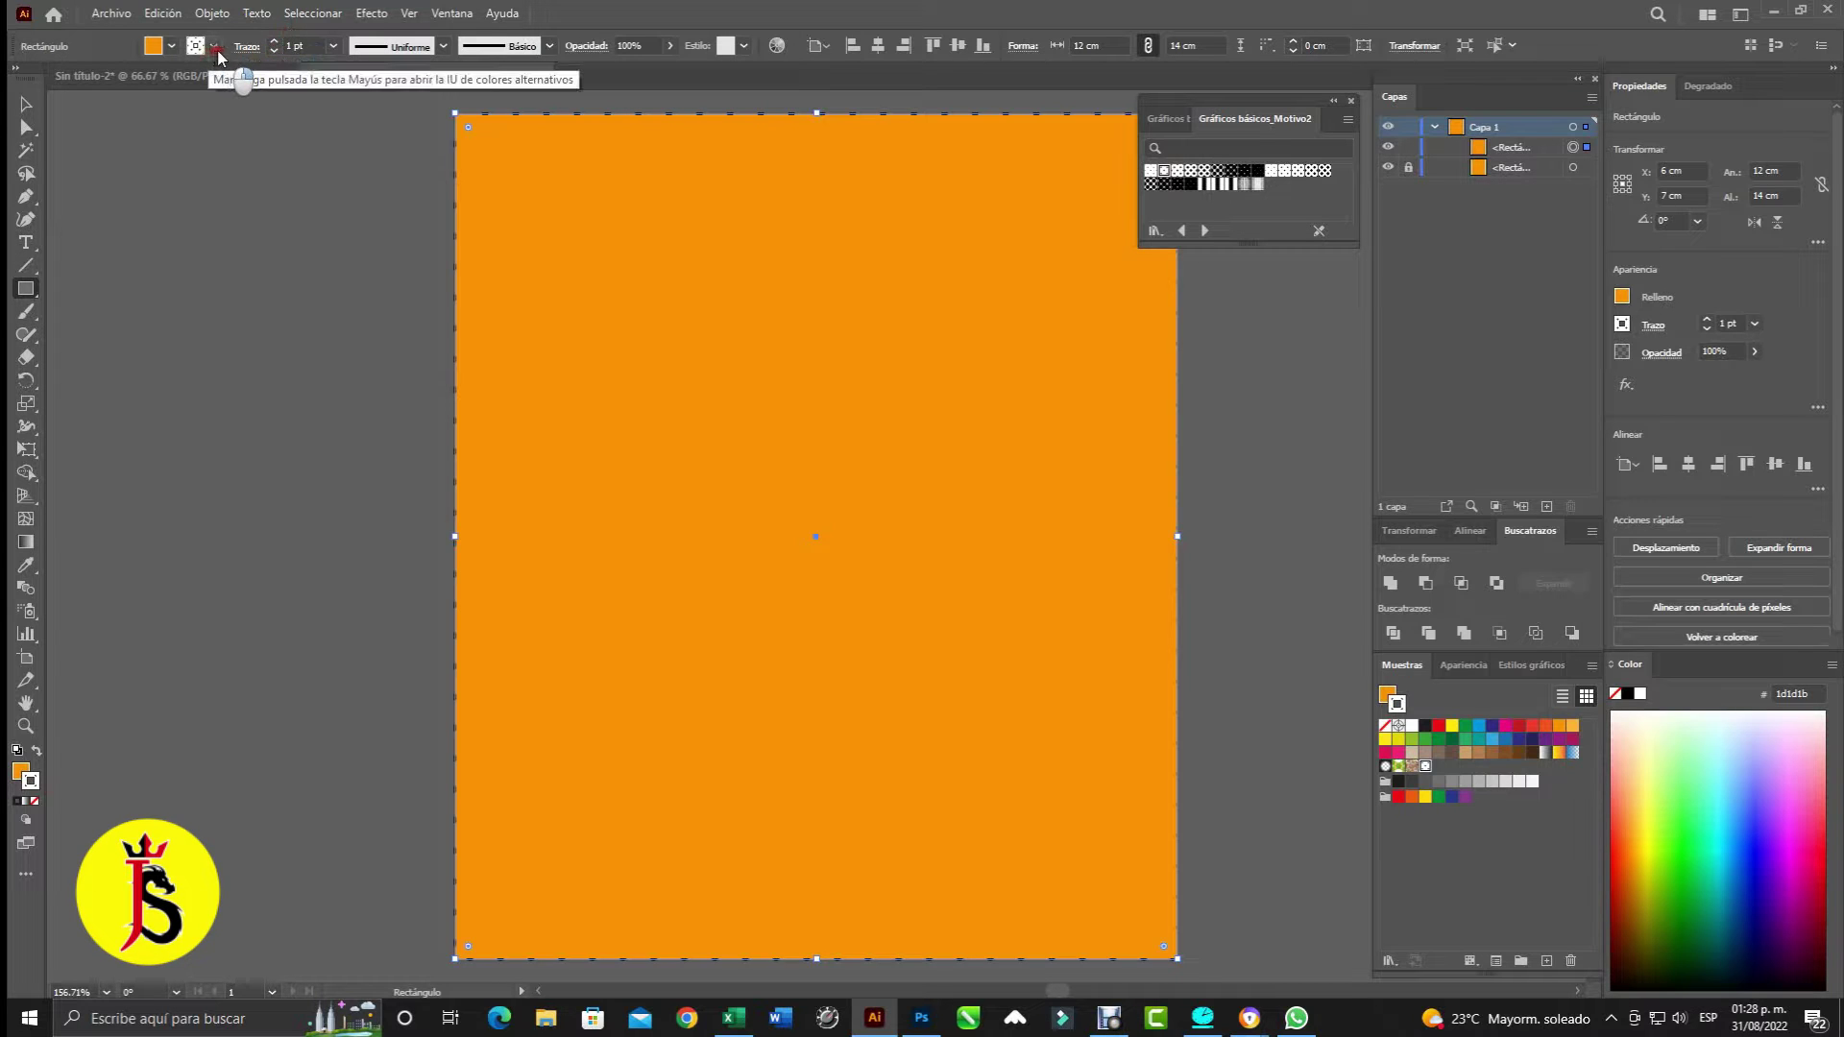
- Swap the dot pattern into the fill and remove the outline
click(160, 48)
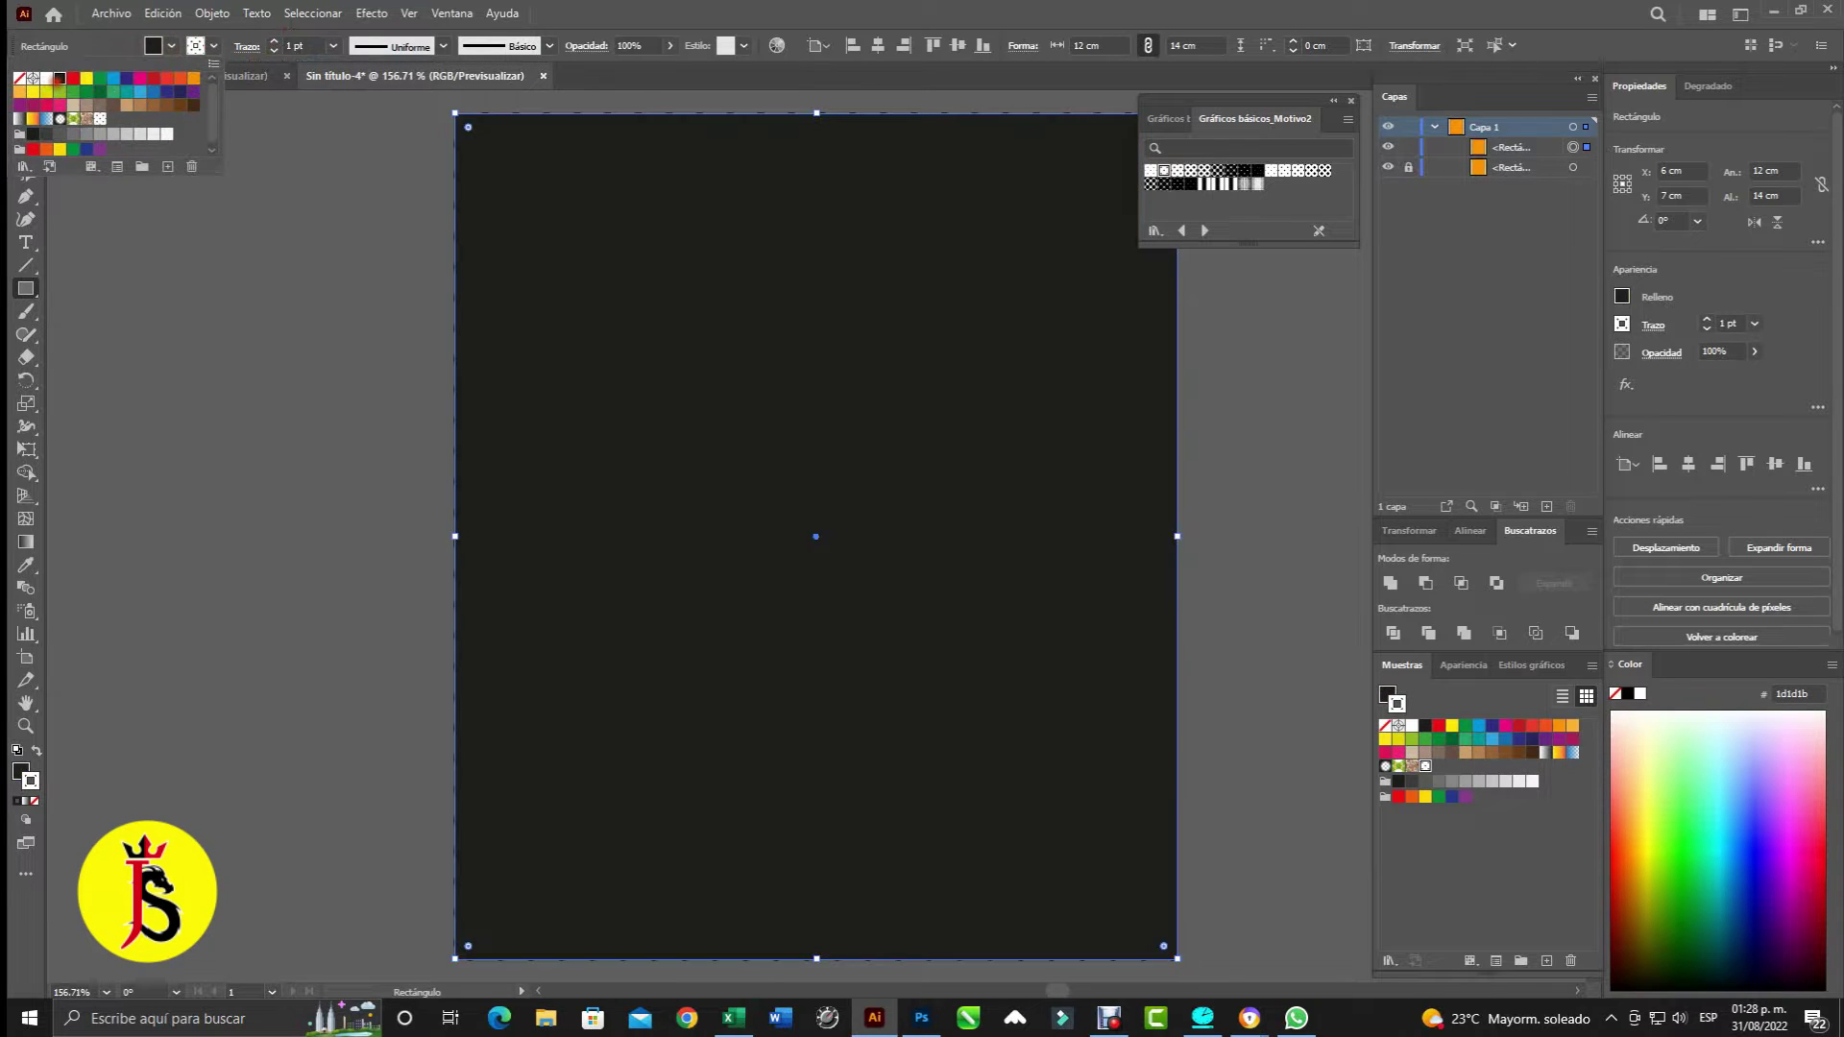
click(60, 78)
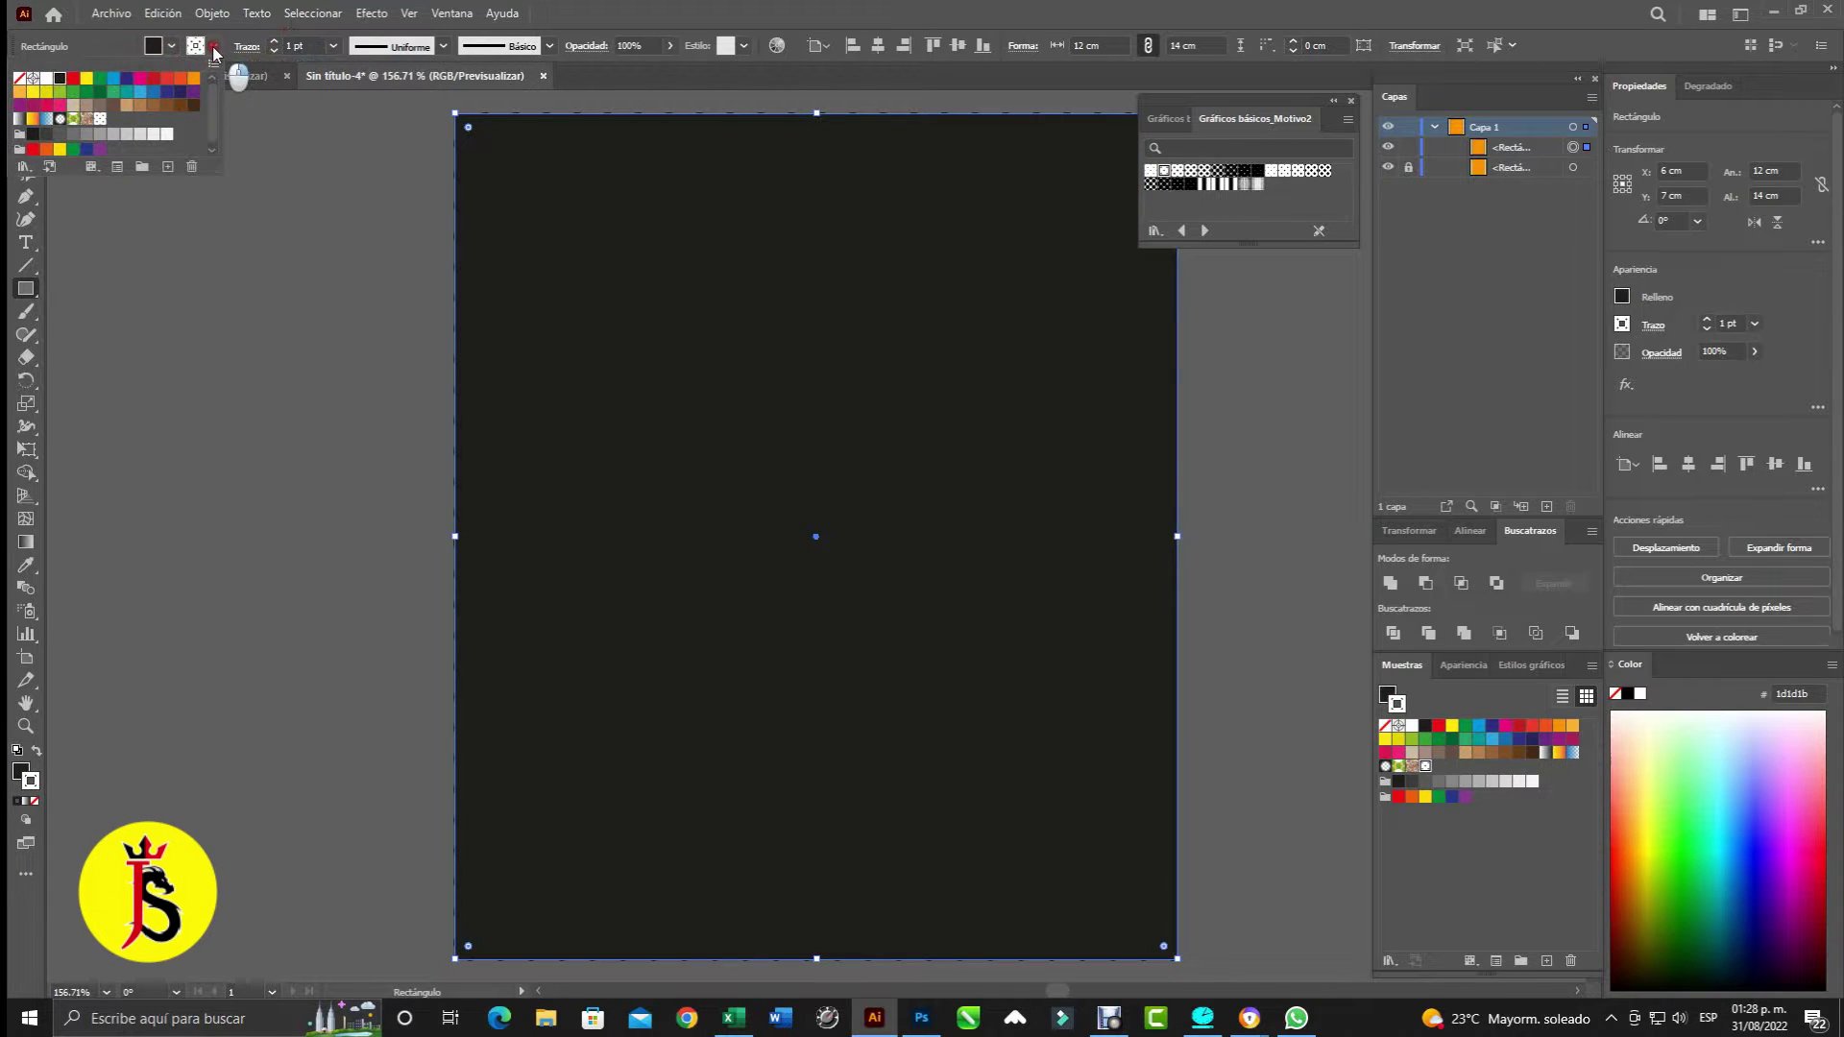
click(36, 750)
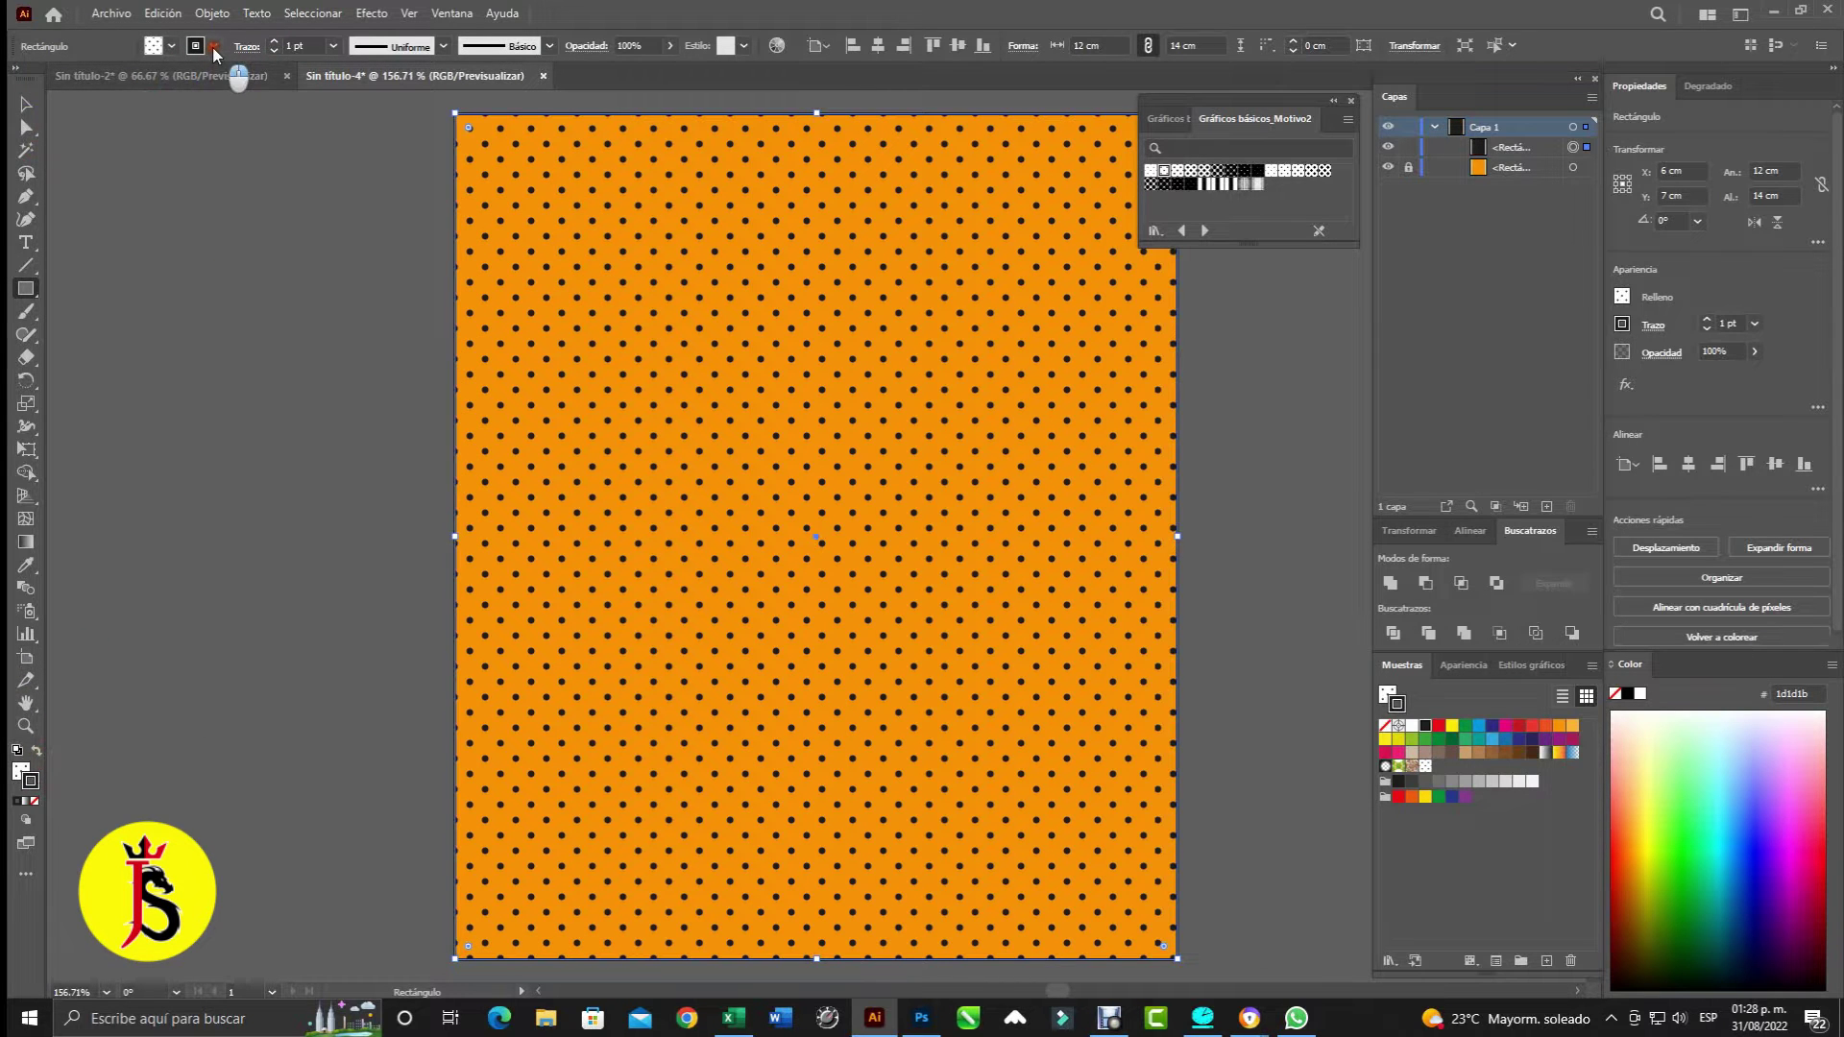
click(213, 45)
click(20, 80)
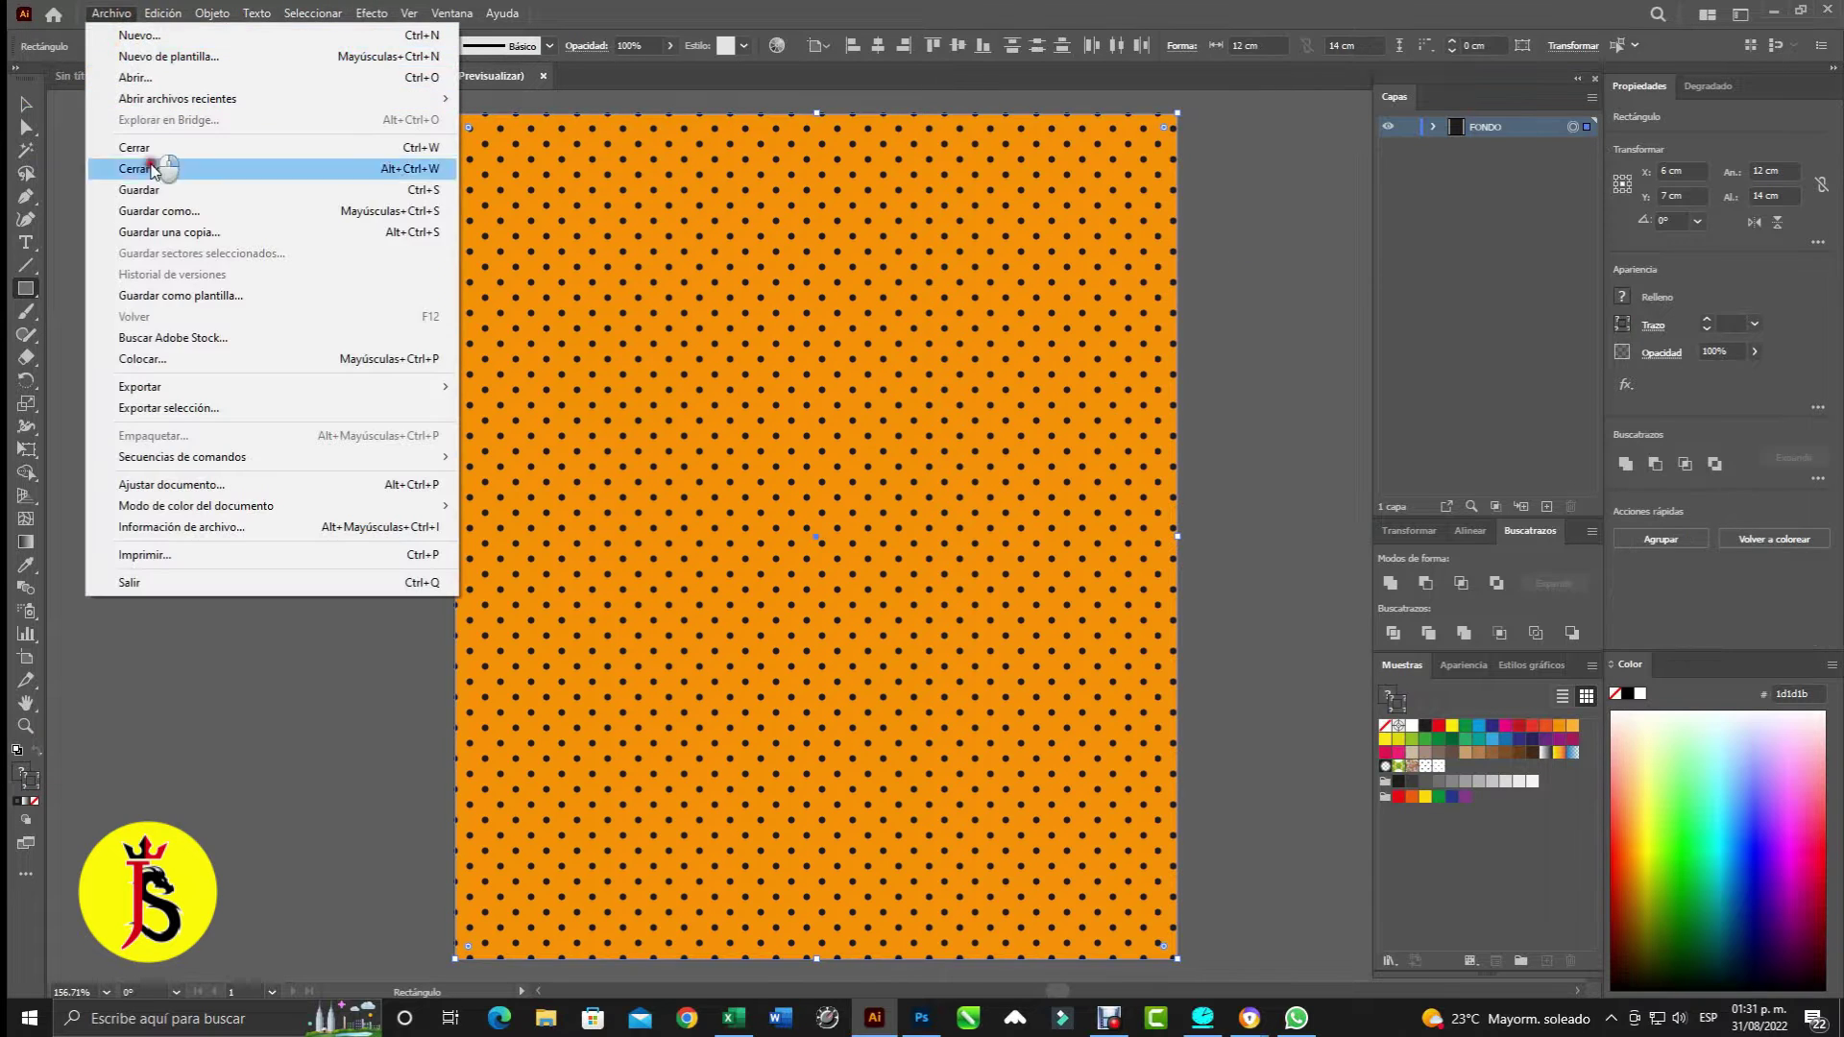
mouse_move(140, 386)
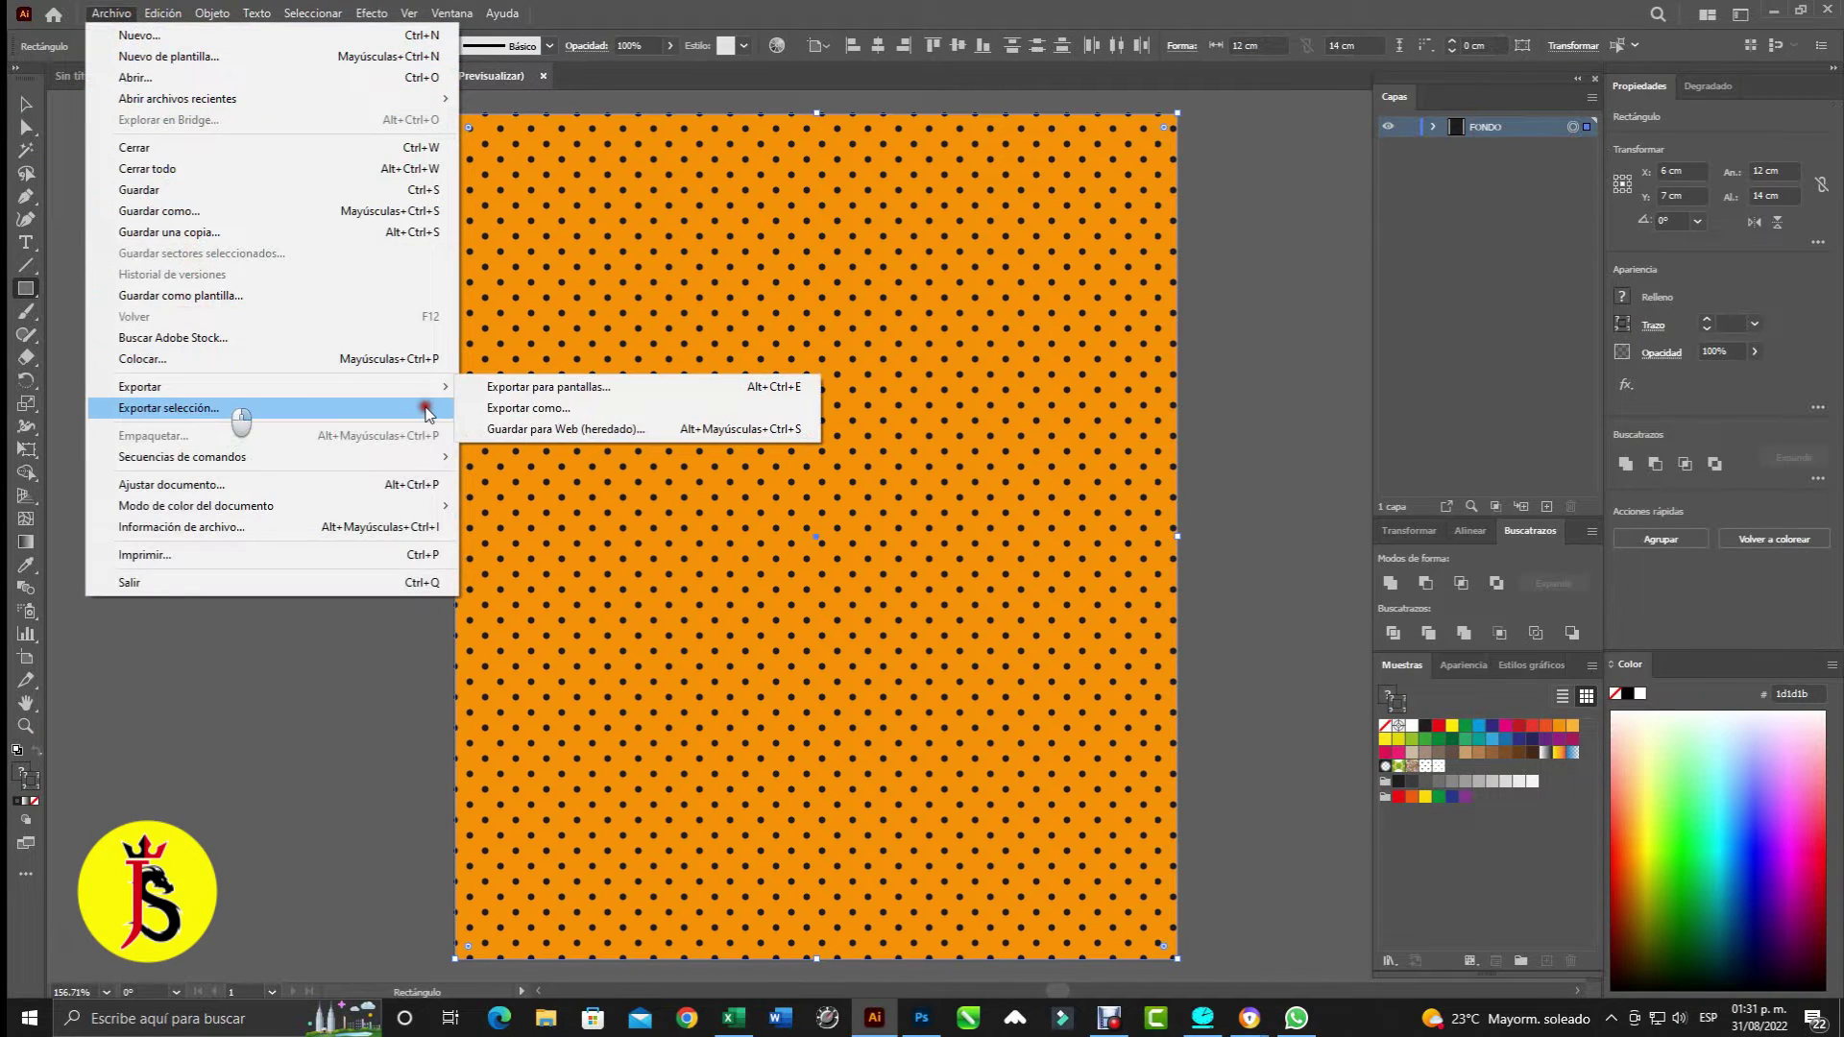
- Export the artwork as FONDO.png at 300 ppp, then lock the FONDO layer
click(577, 411)
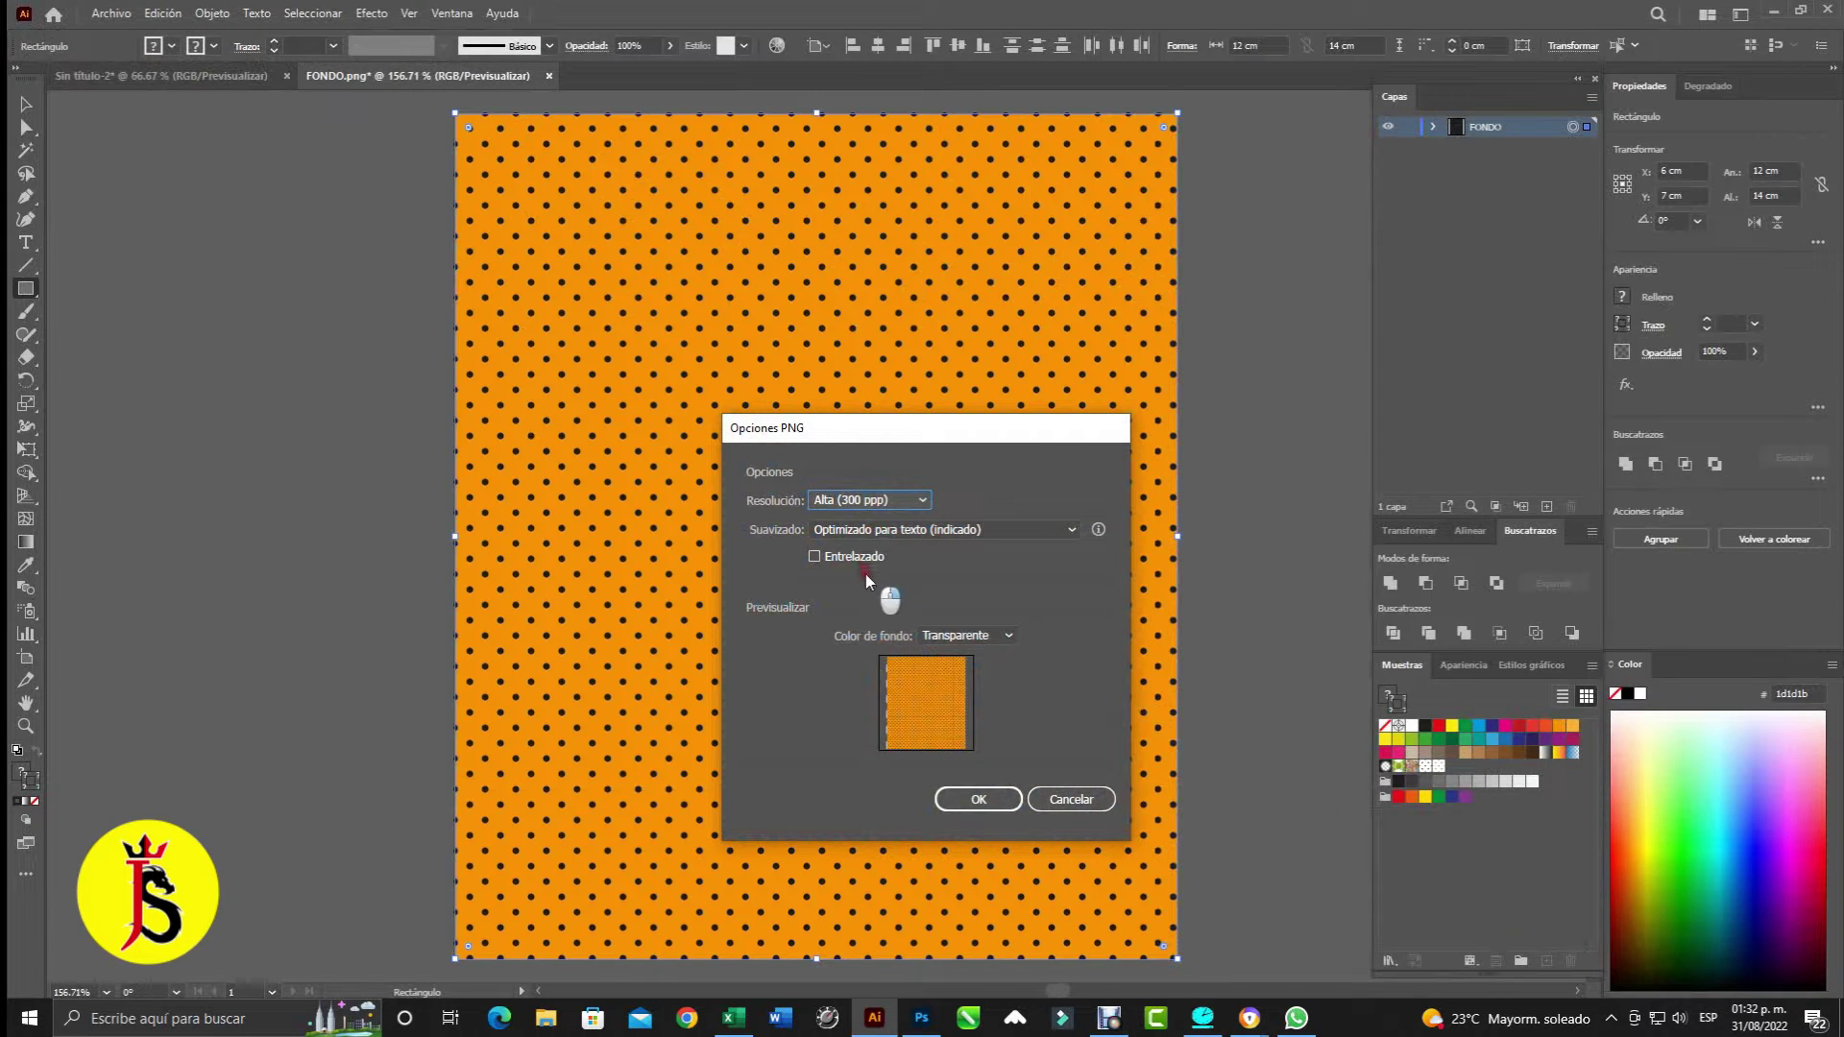
click(979, 799)
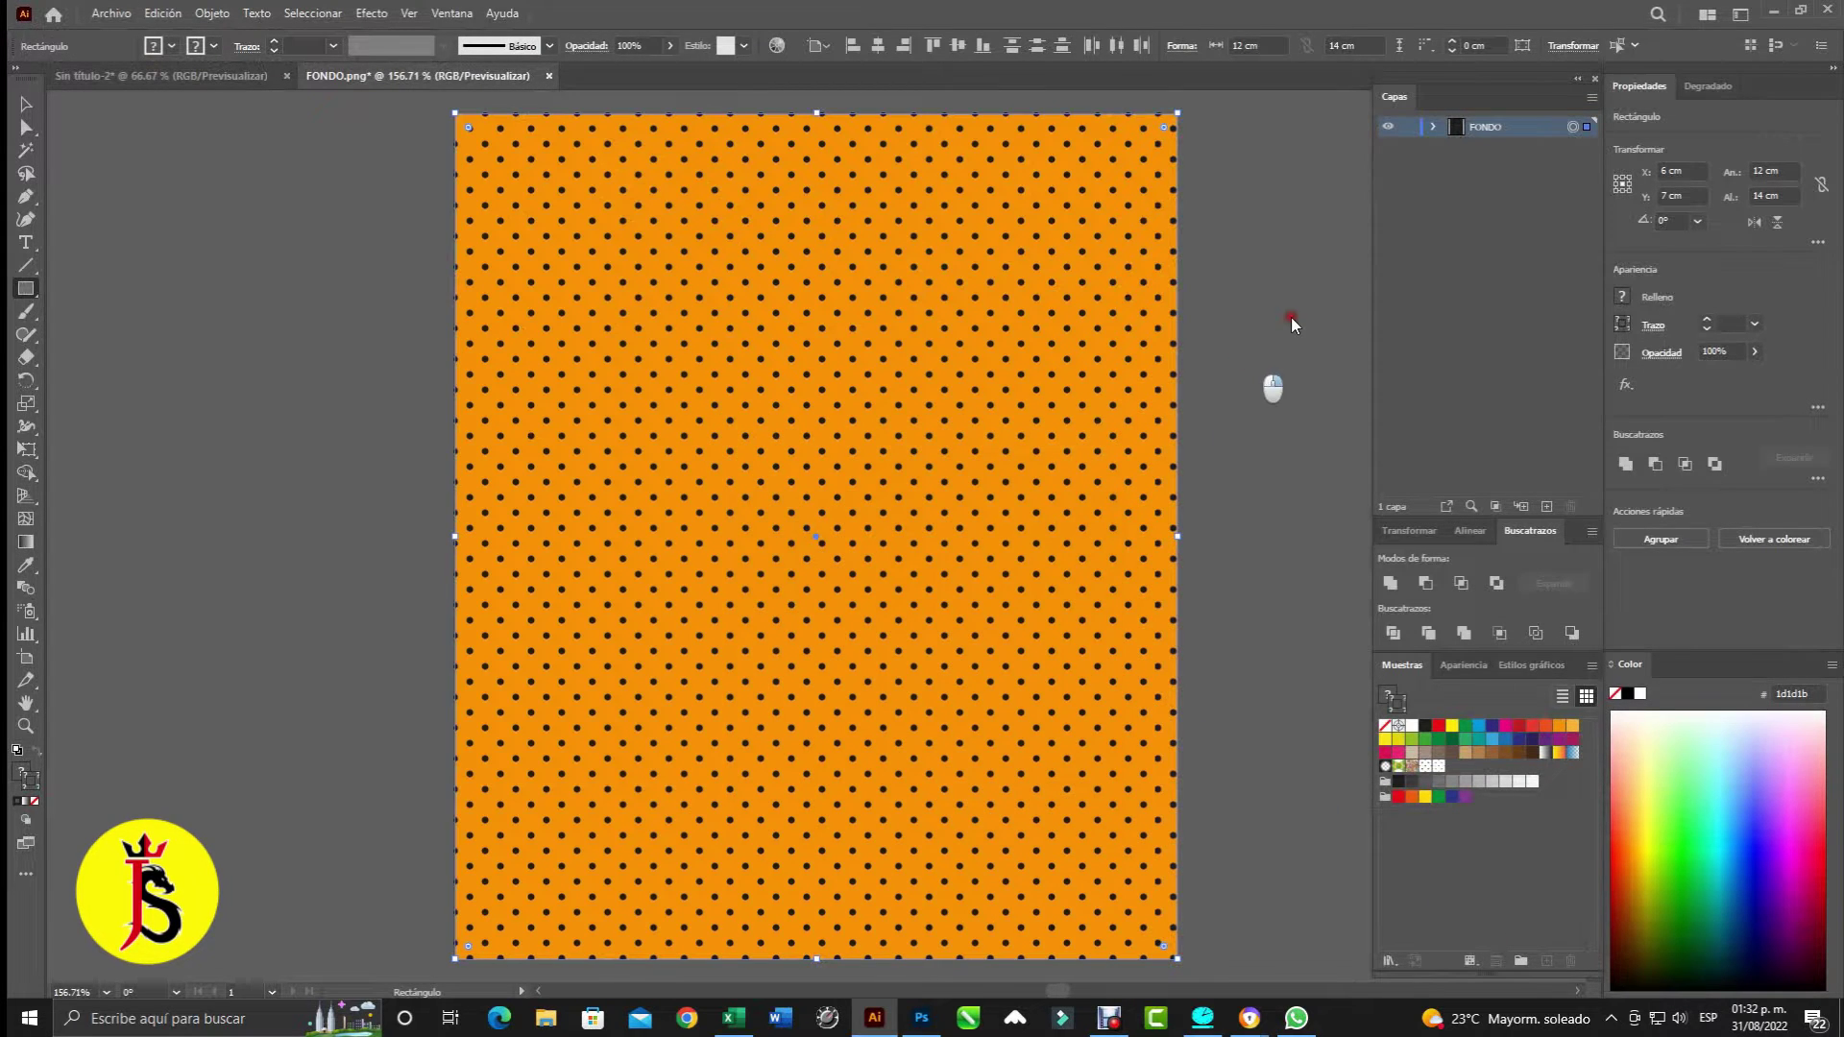
click(1409, 126)
- Add a new layer above FONDO named RADIAL, and start an exact-size rectangle
click(1546, 507)
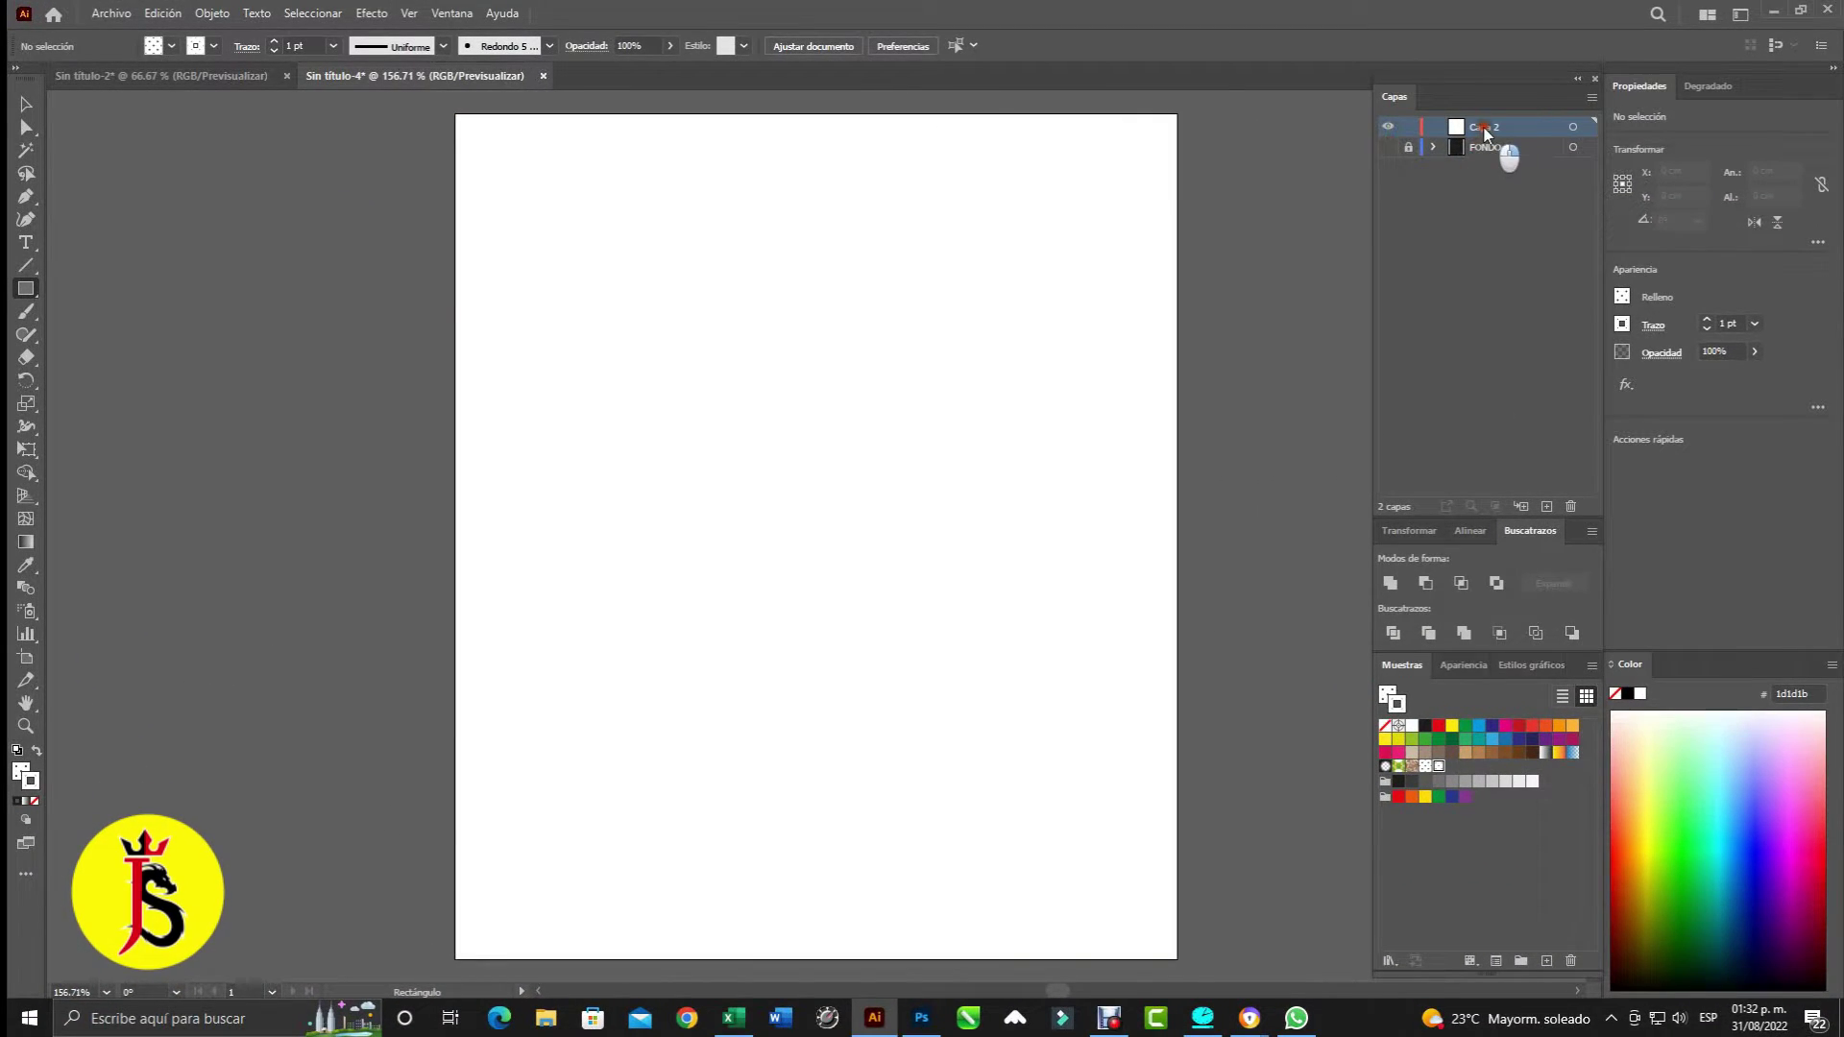
text(RADIAL)
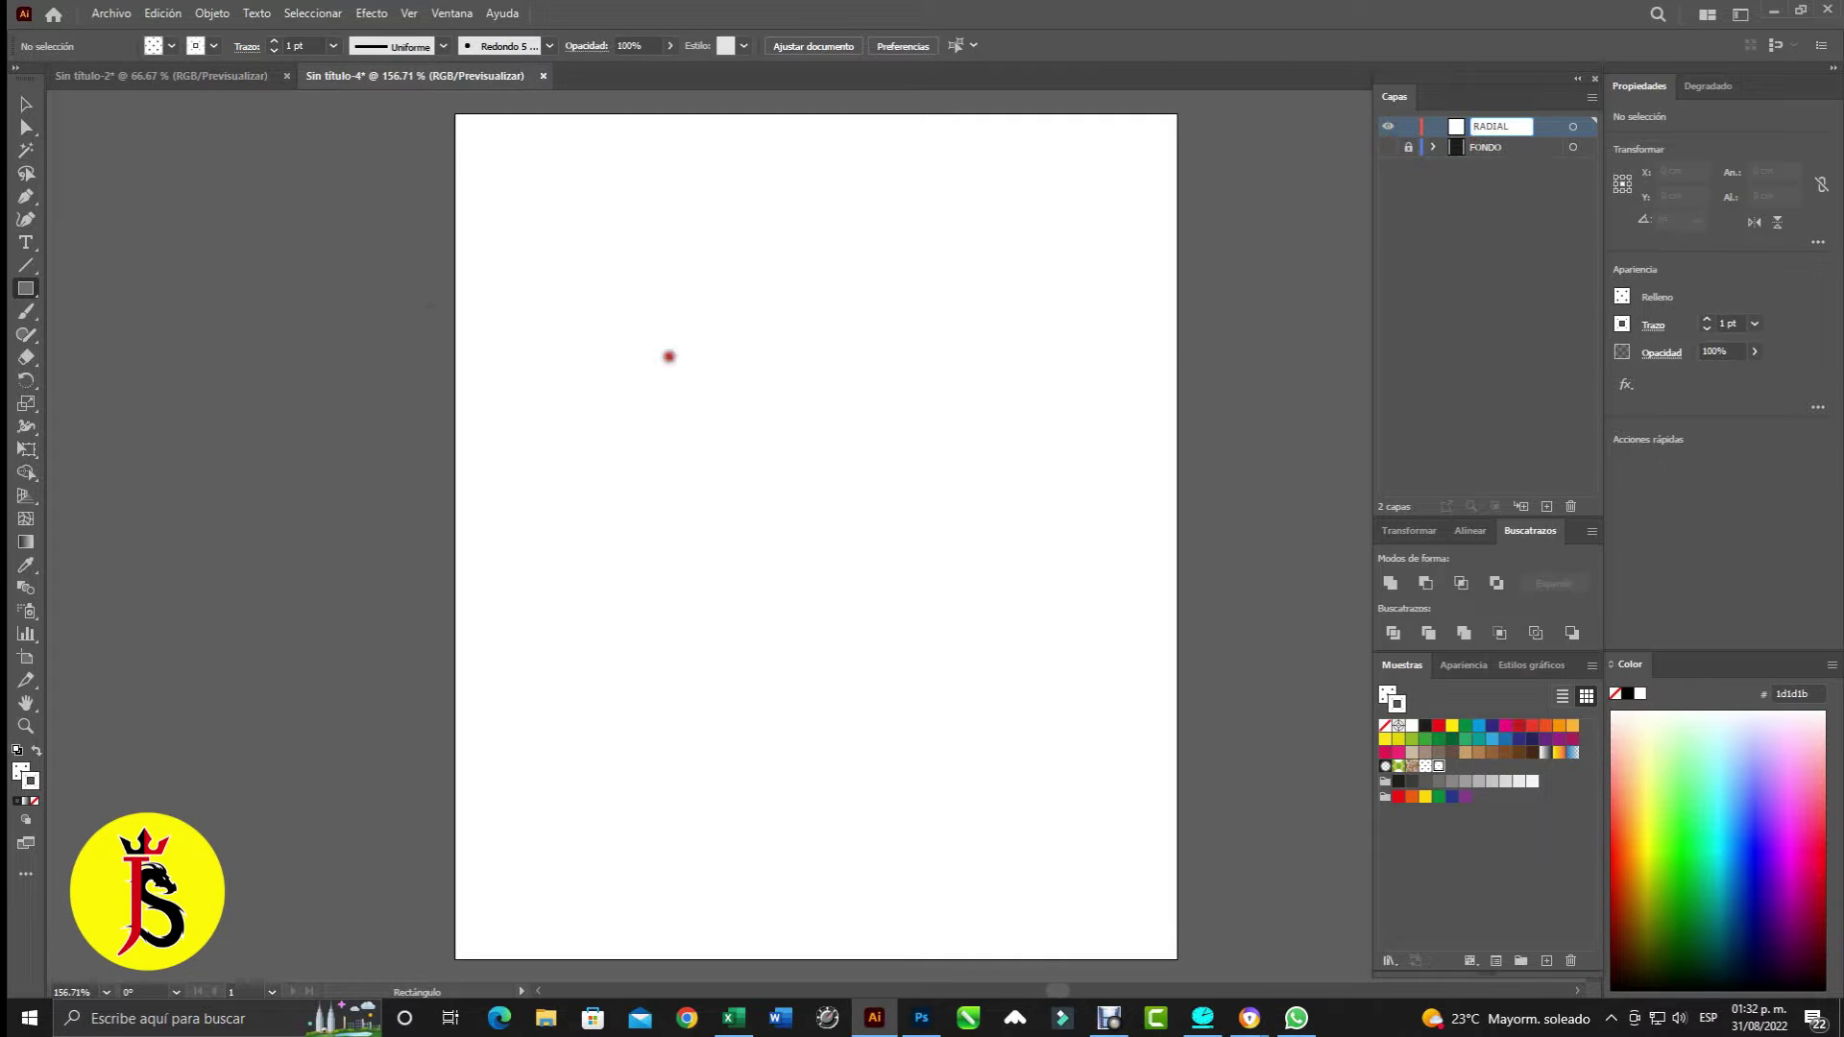
click(31, 293)
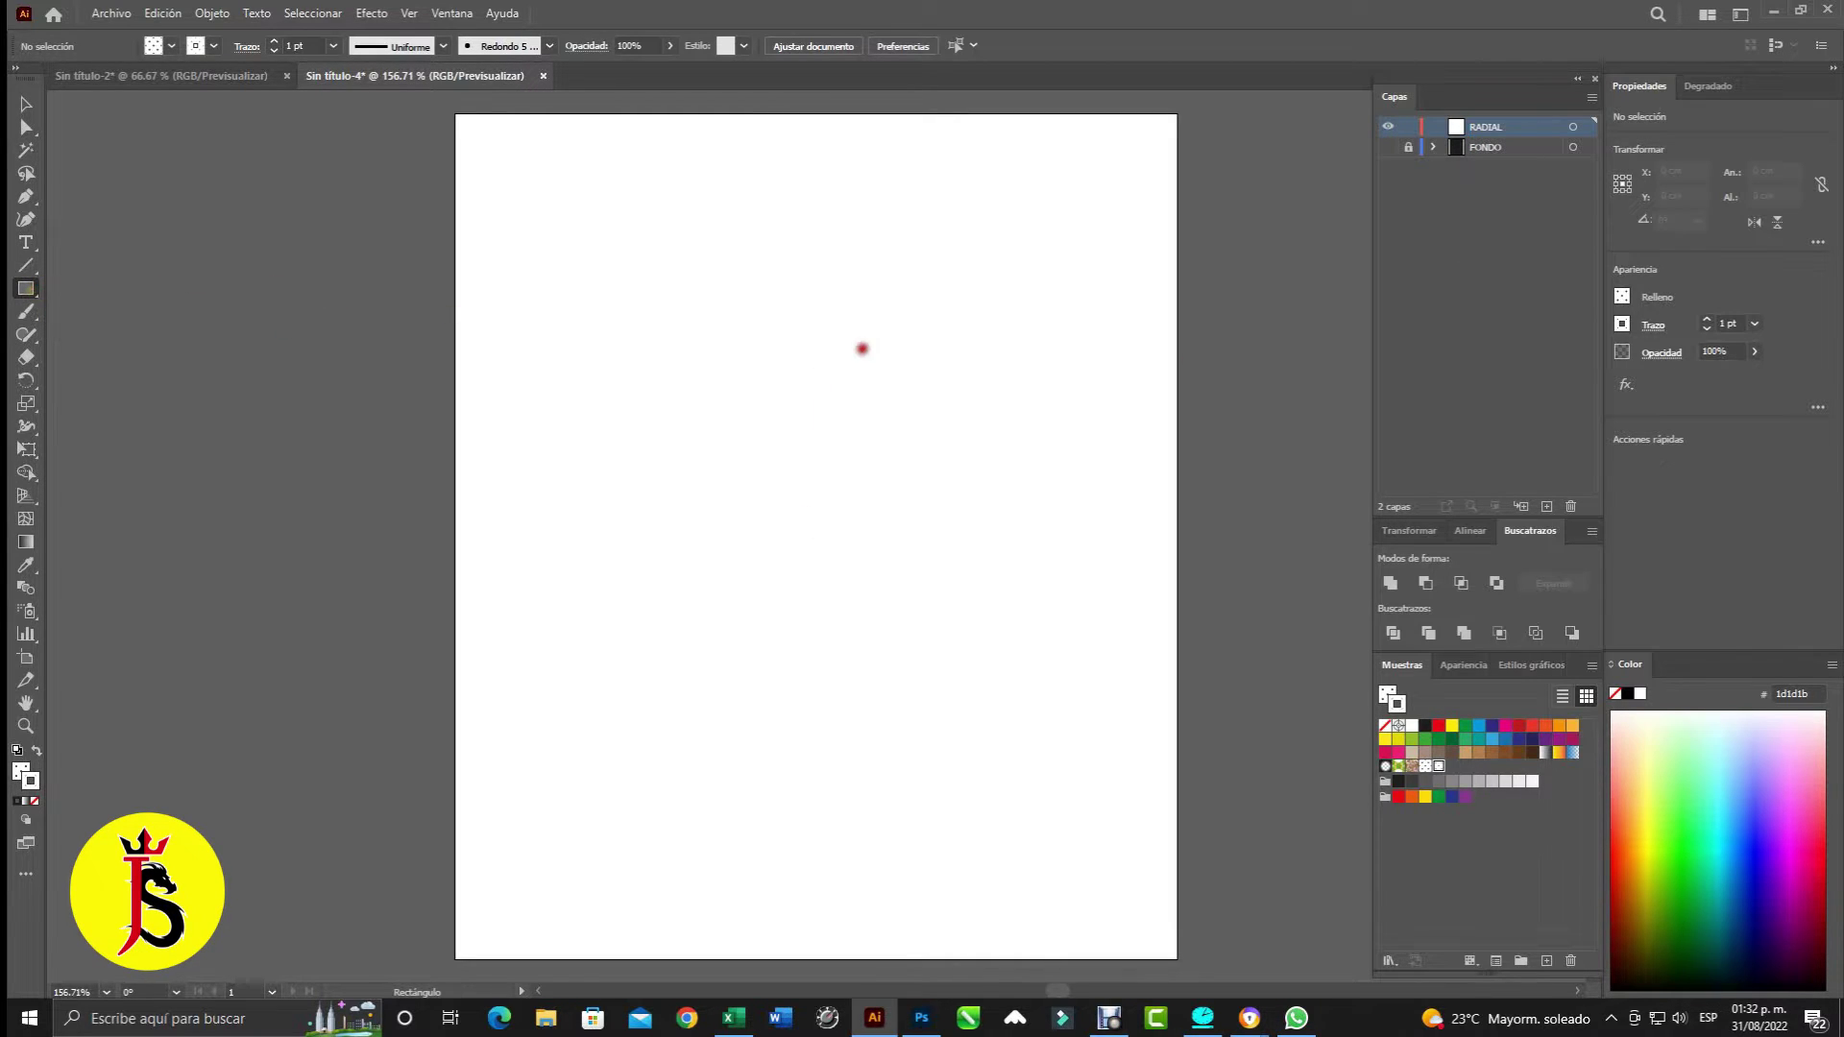
click(816, 334)
text(2)
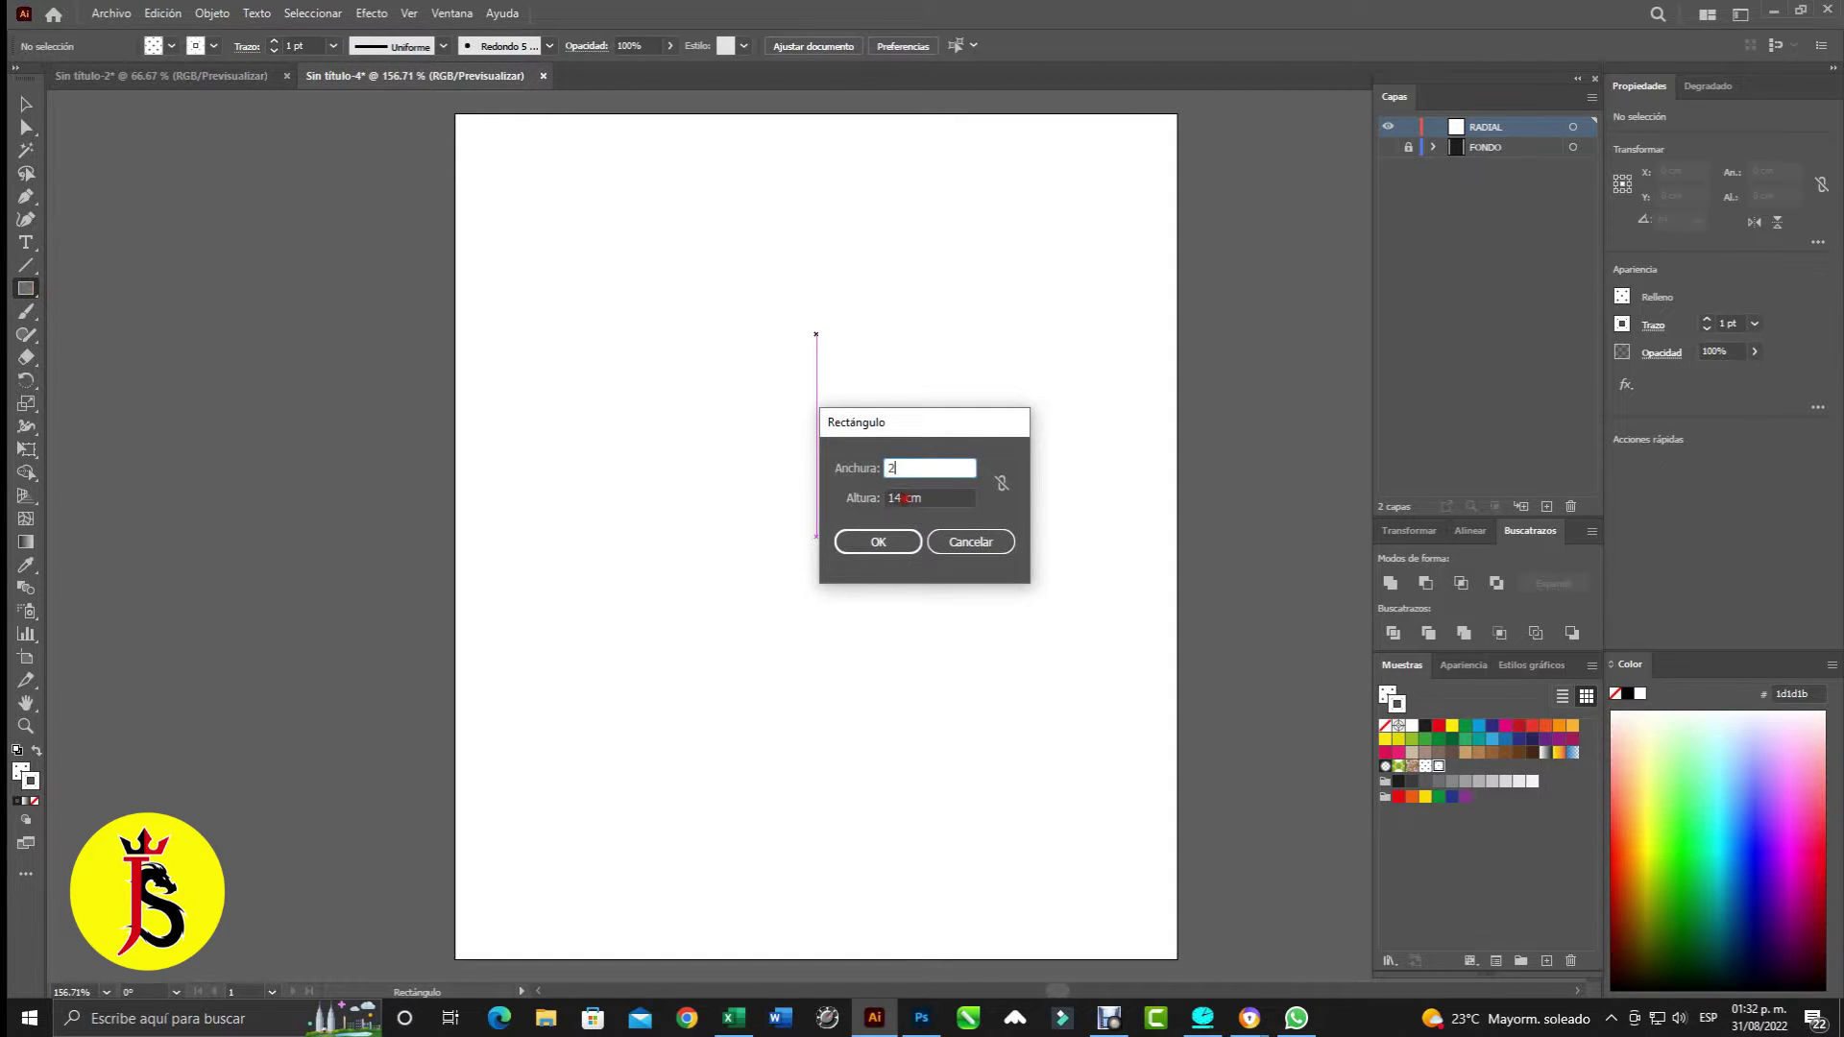
- Create a 2 × 10 cm rectangle with solid black fill and no stroke
double_click(900, 498)
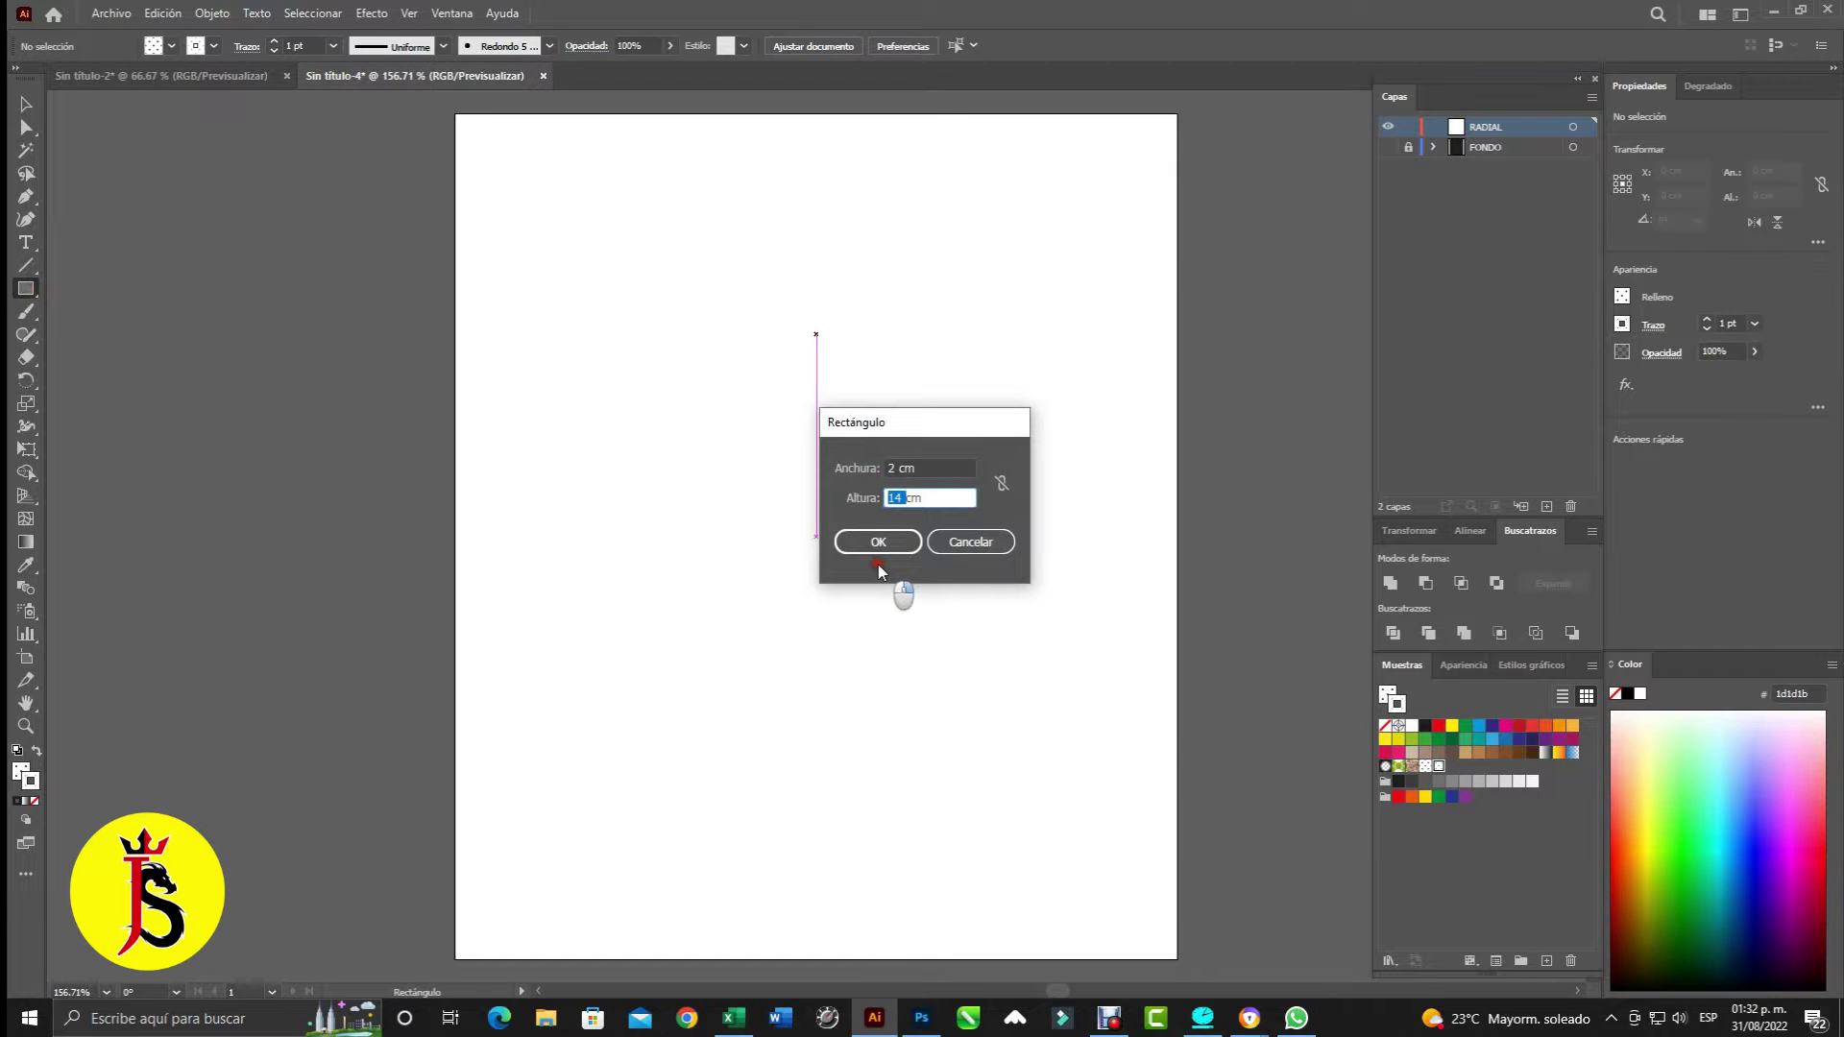
text(10)
click(895, 546)
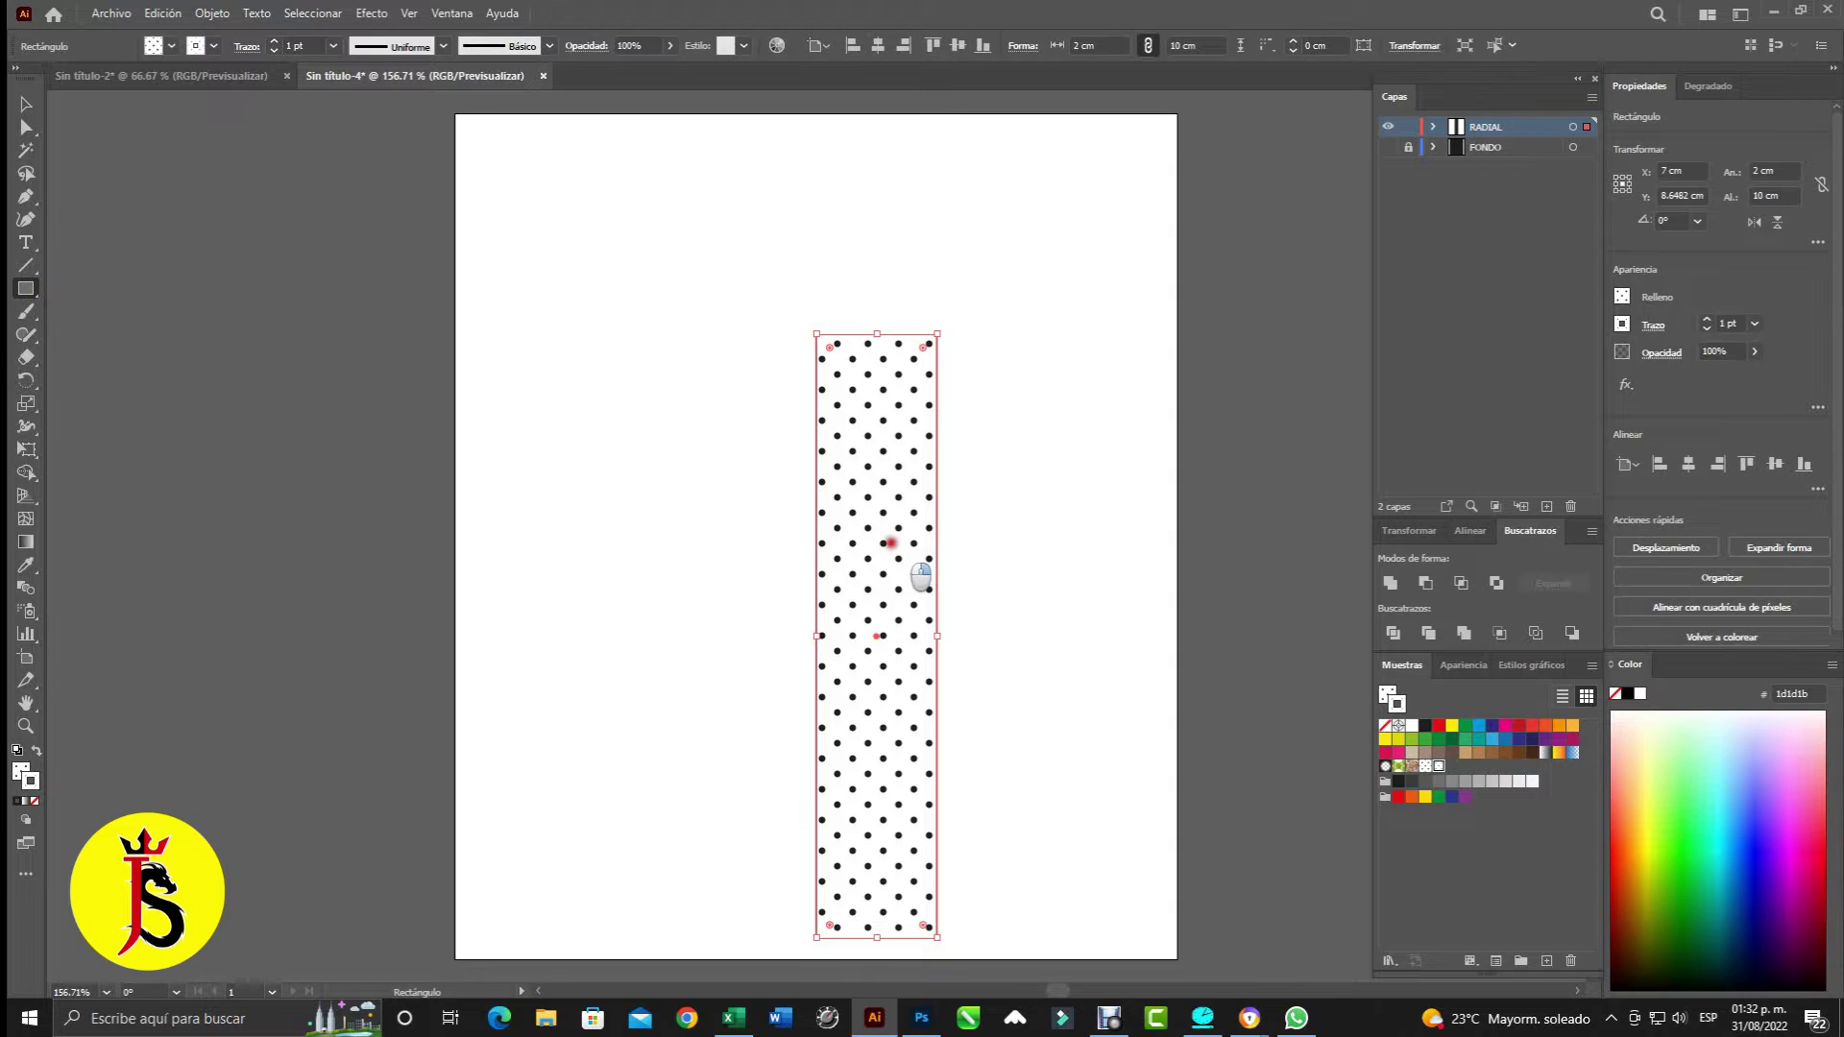
click(173, 47)
click(59, 79)
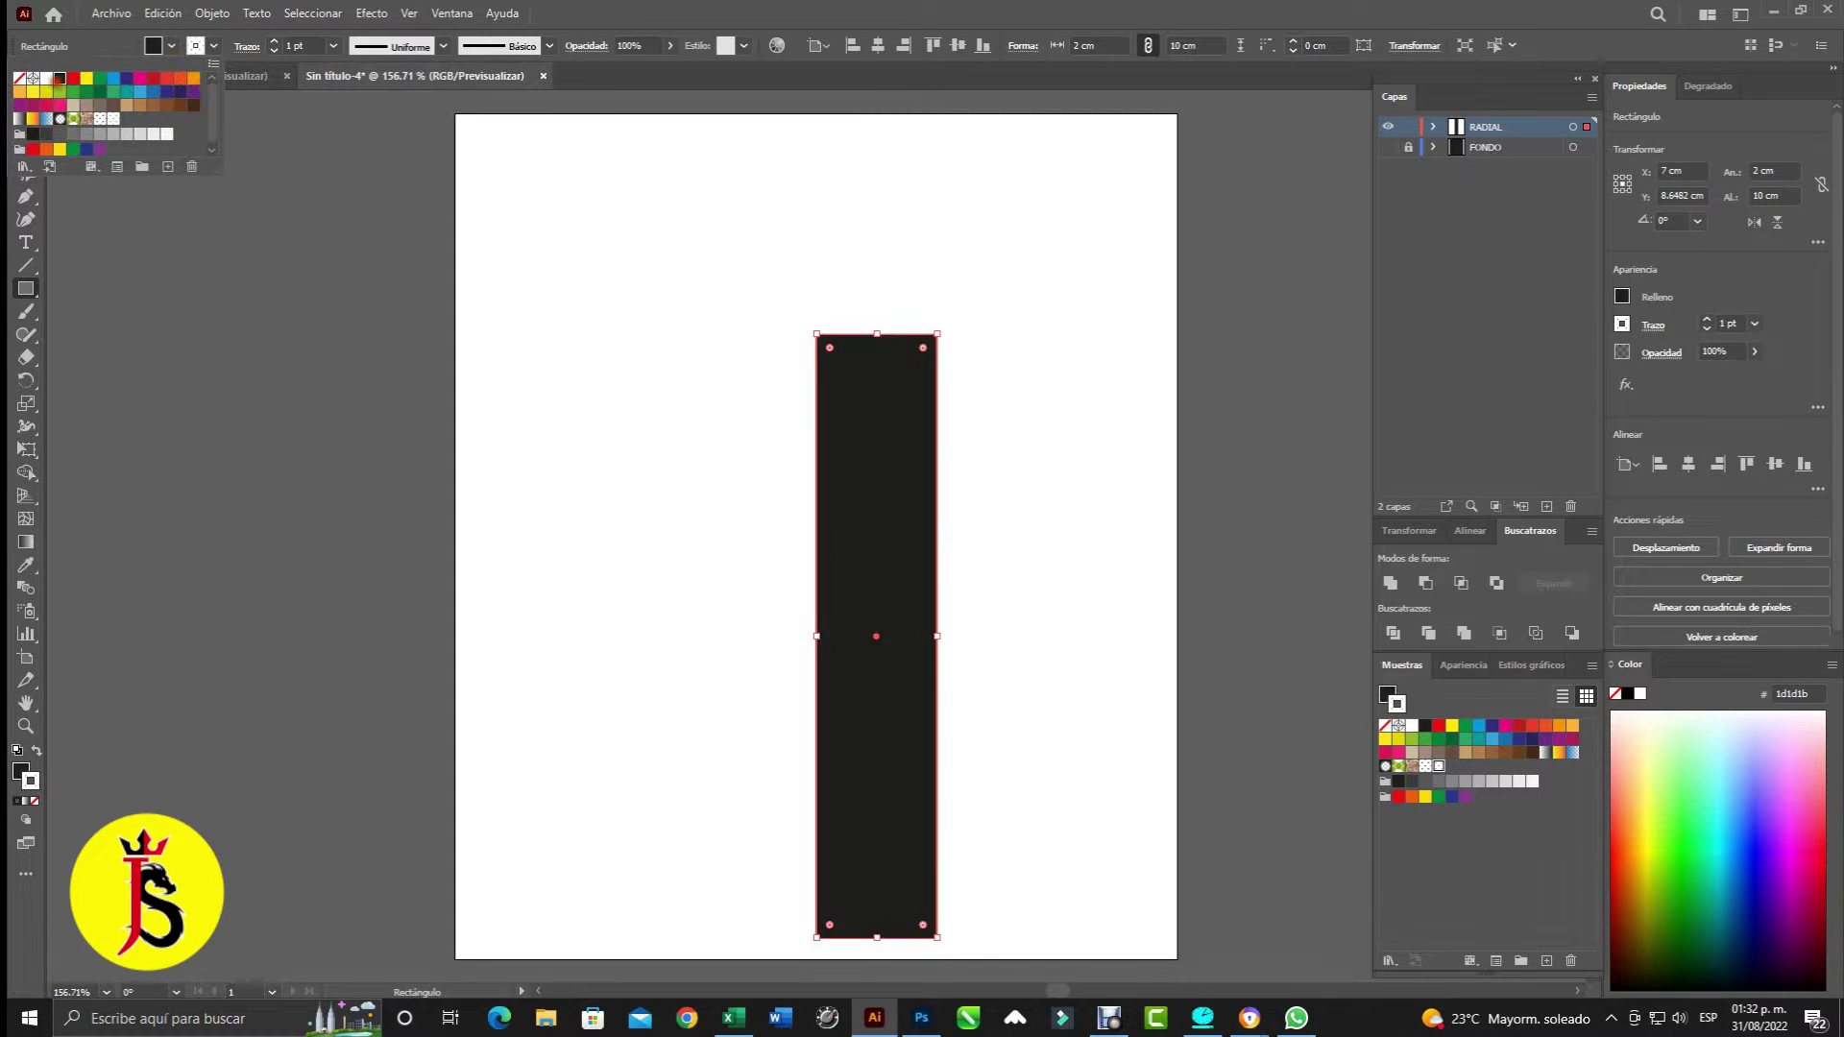
click(218, 61)
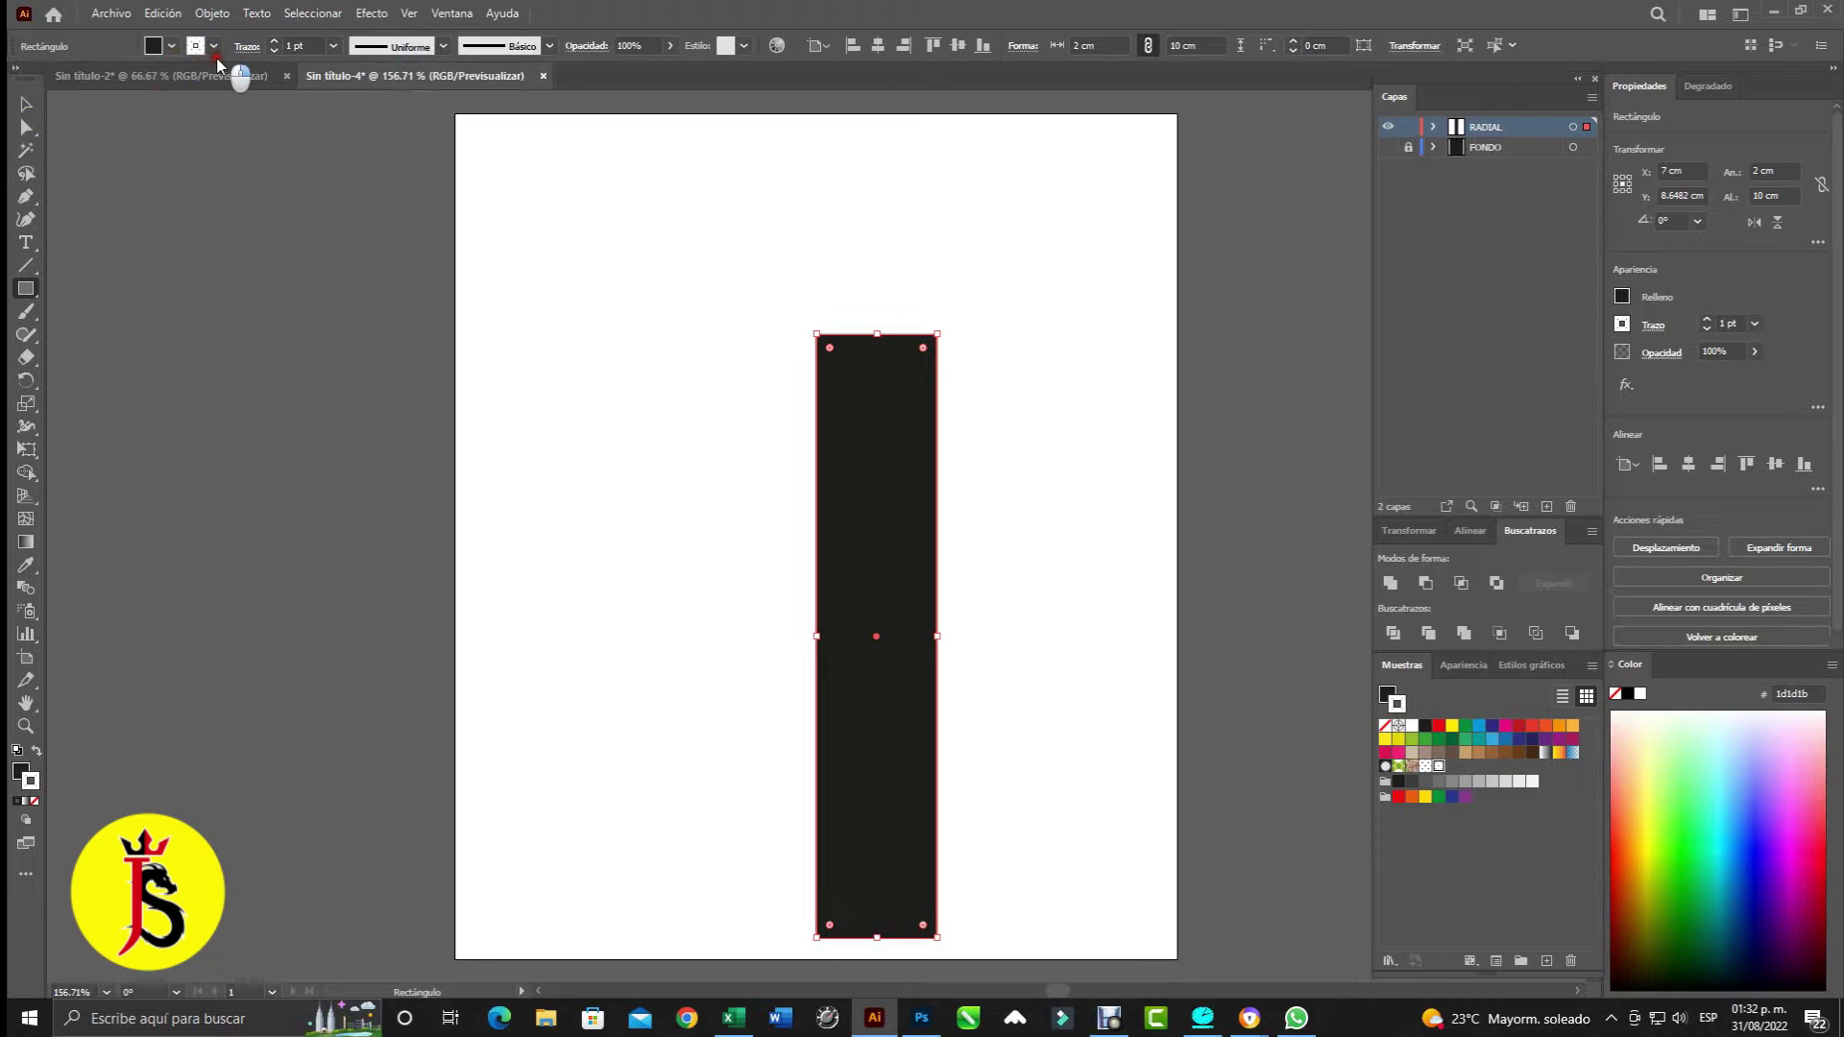
click(215, 47)
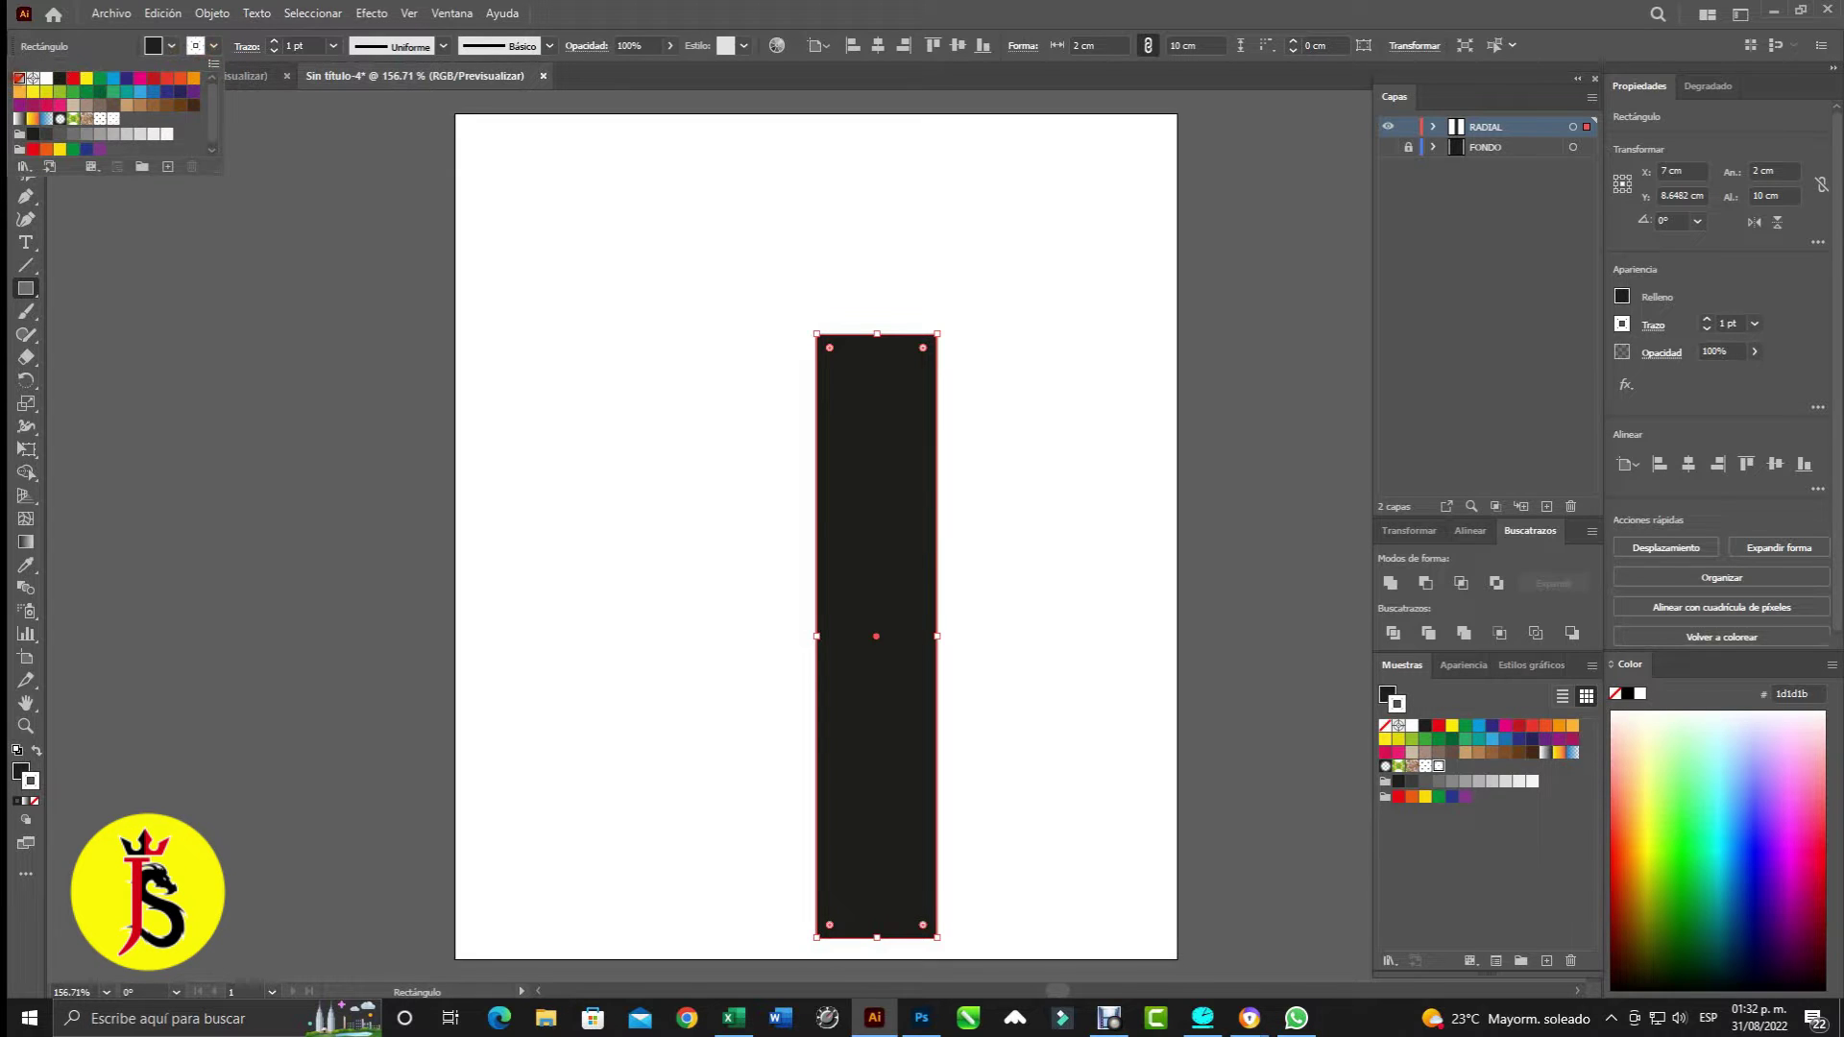
click(19, 78)
- Average the two bottom anchors into one point on both axes, then move the spike up
click(211, 220)
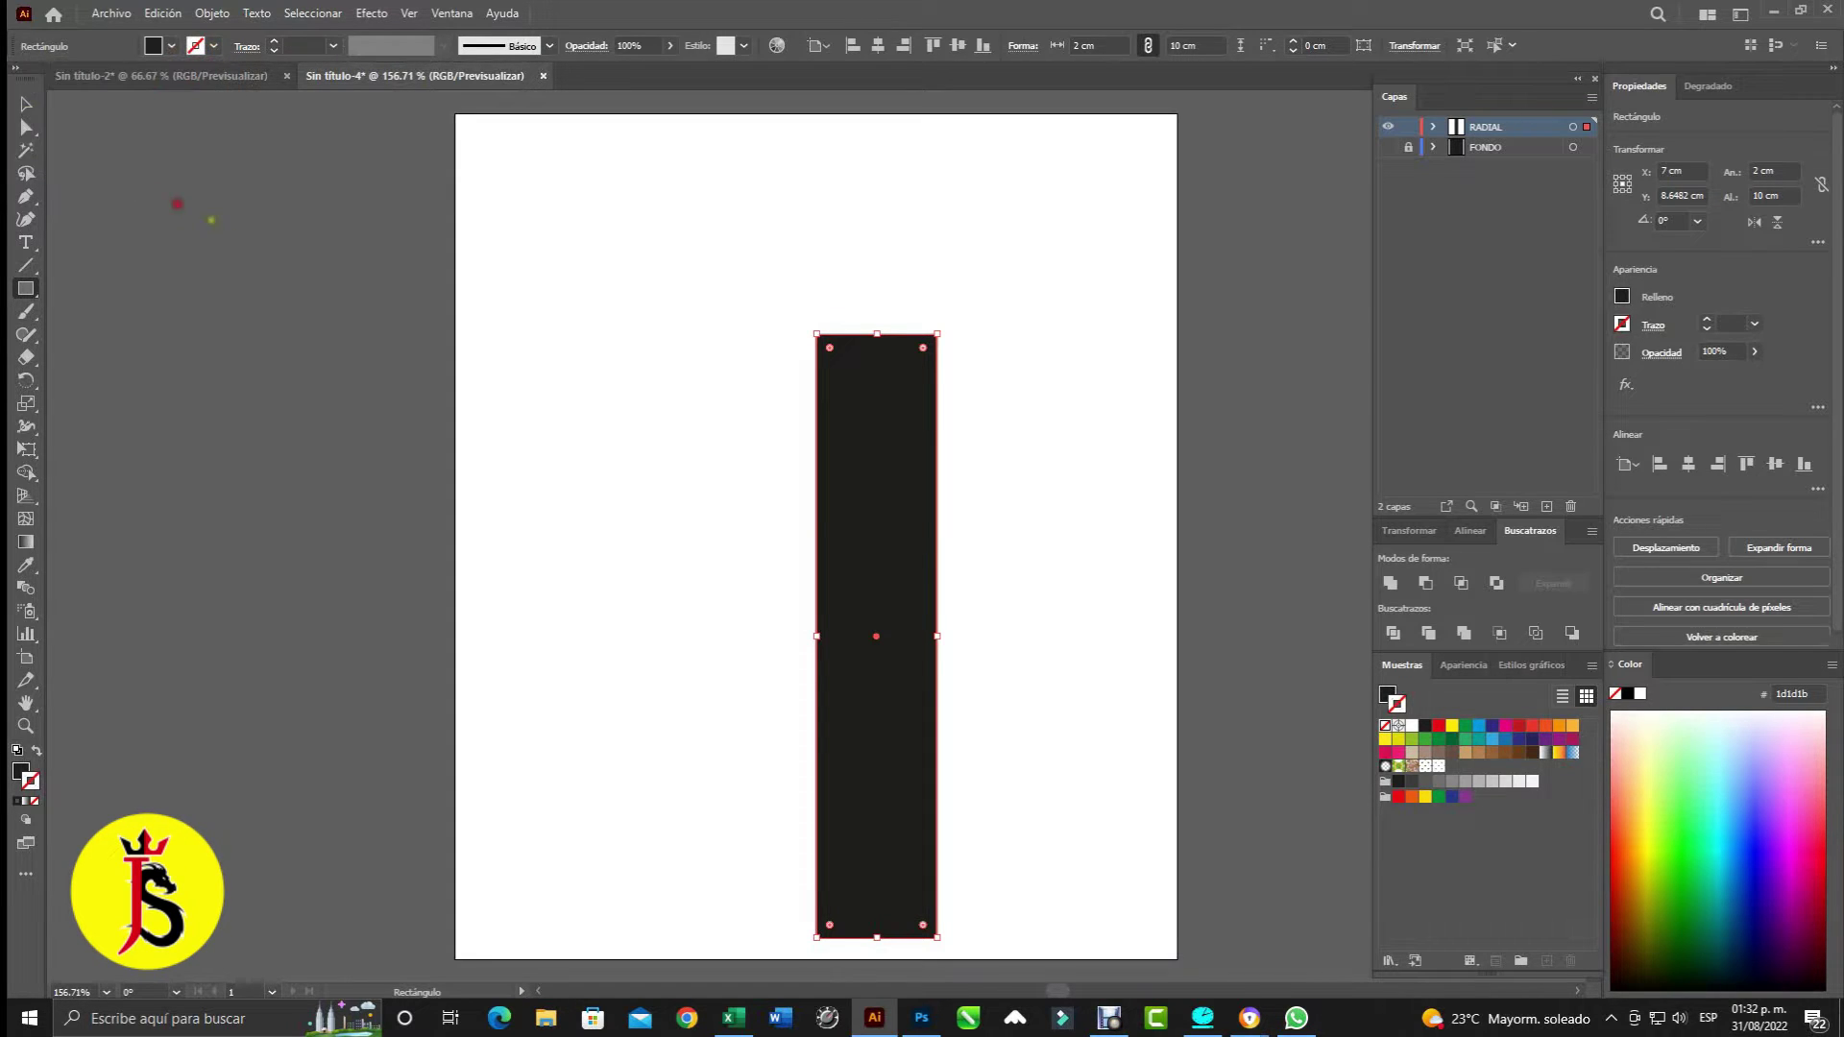
click(34, 129)
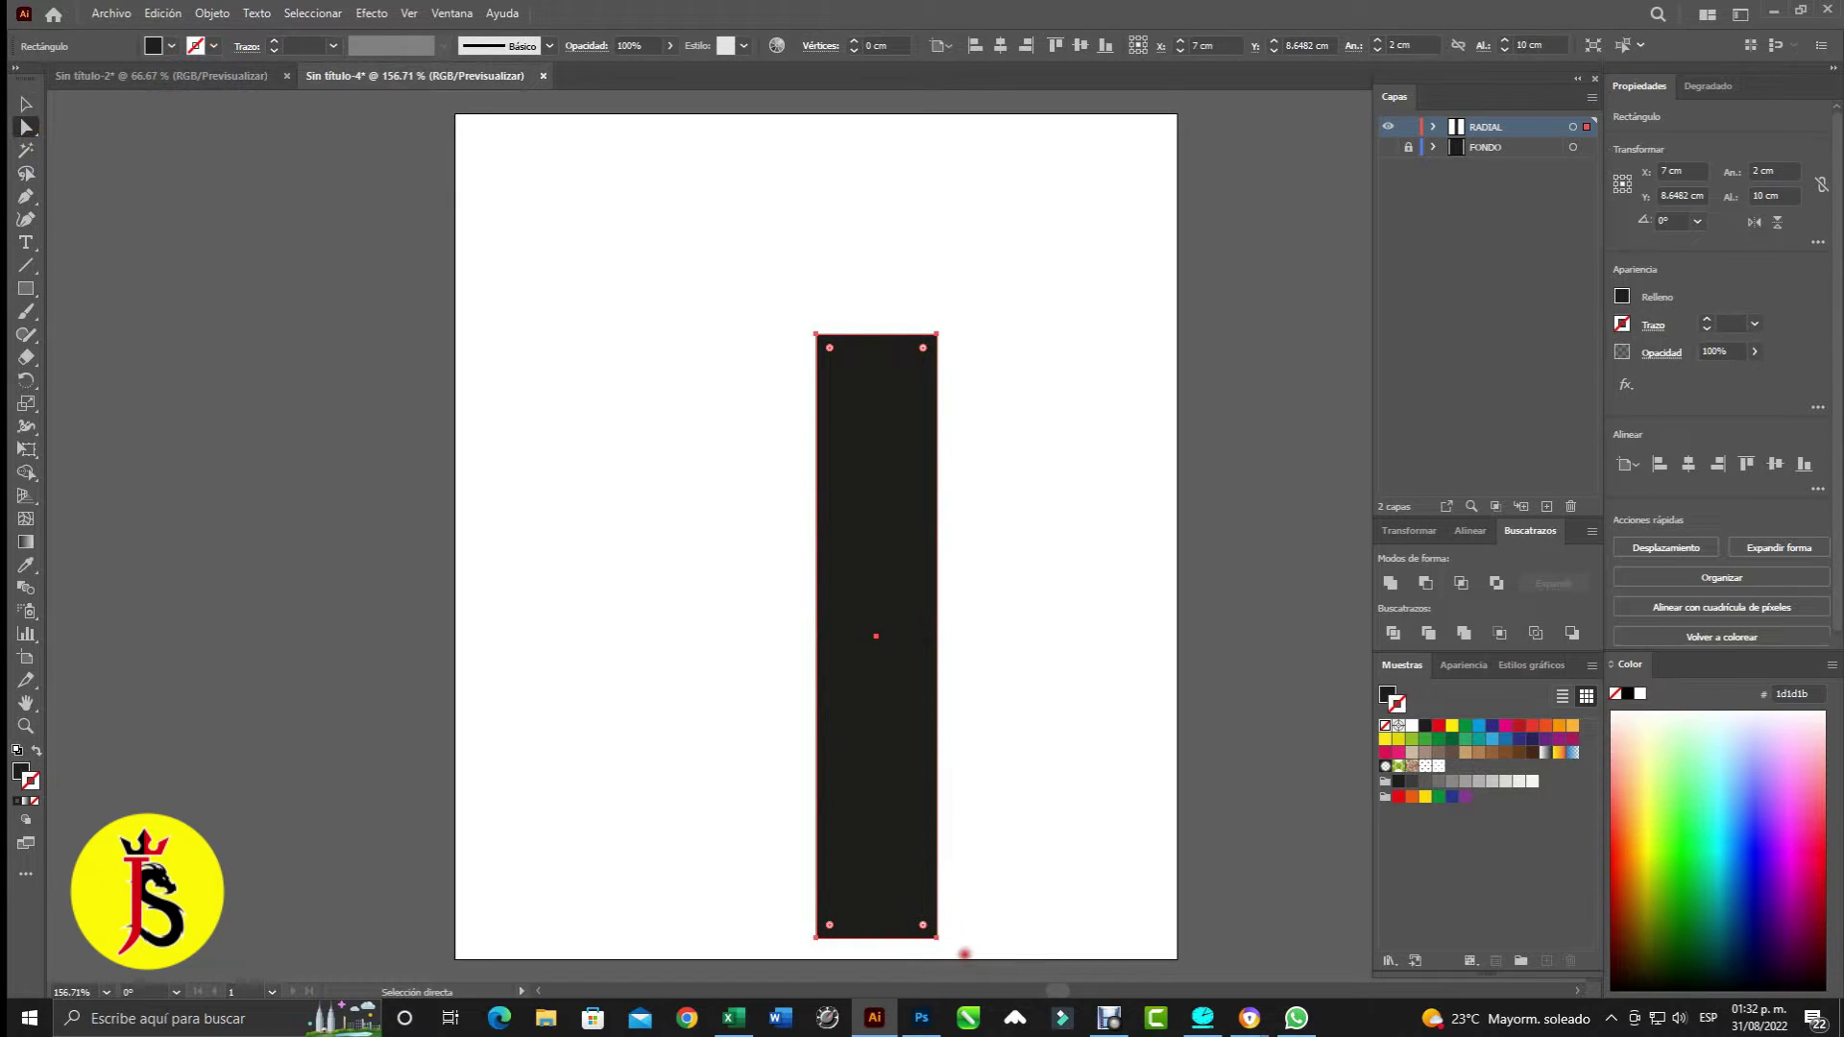
drag(952, 957, 804, 900)
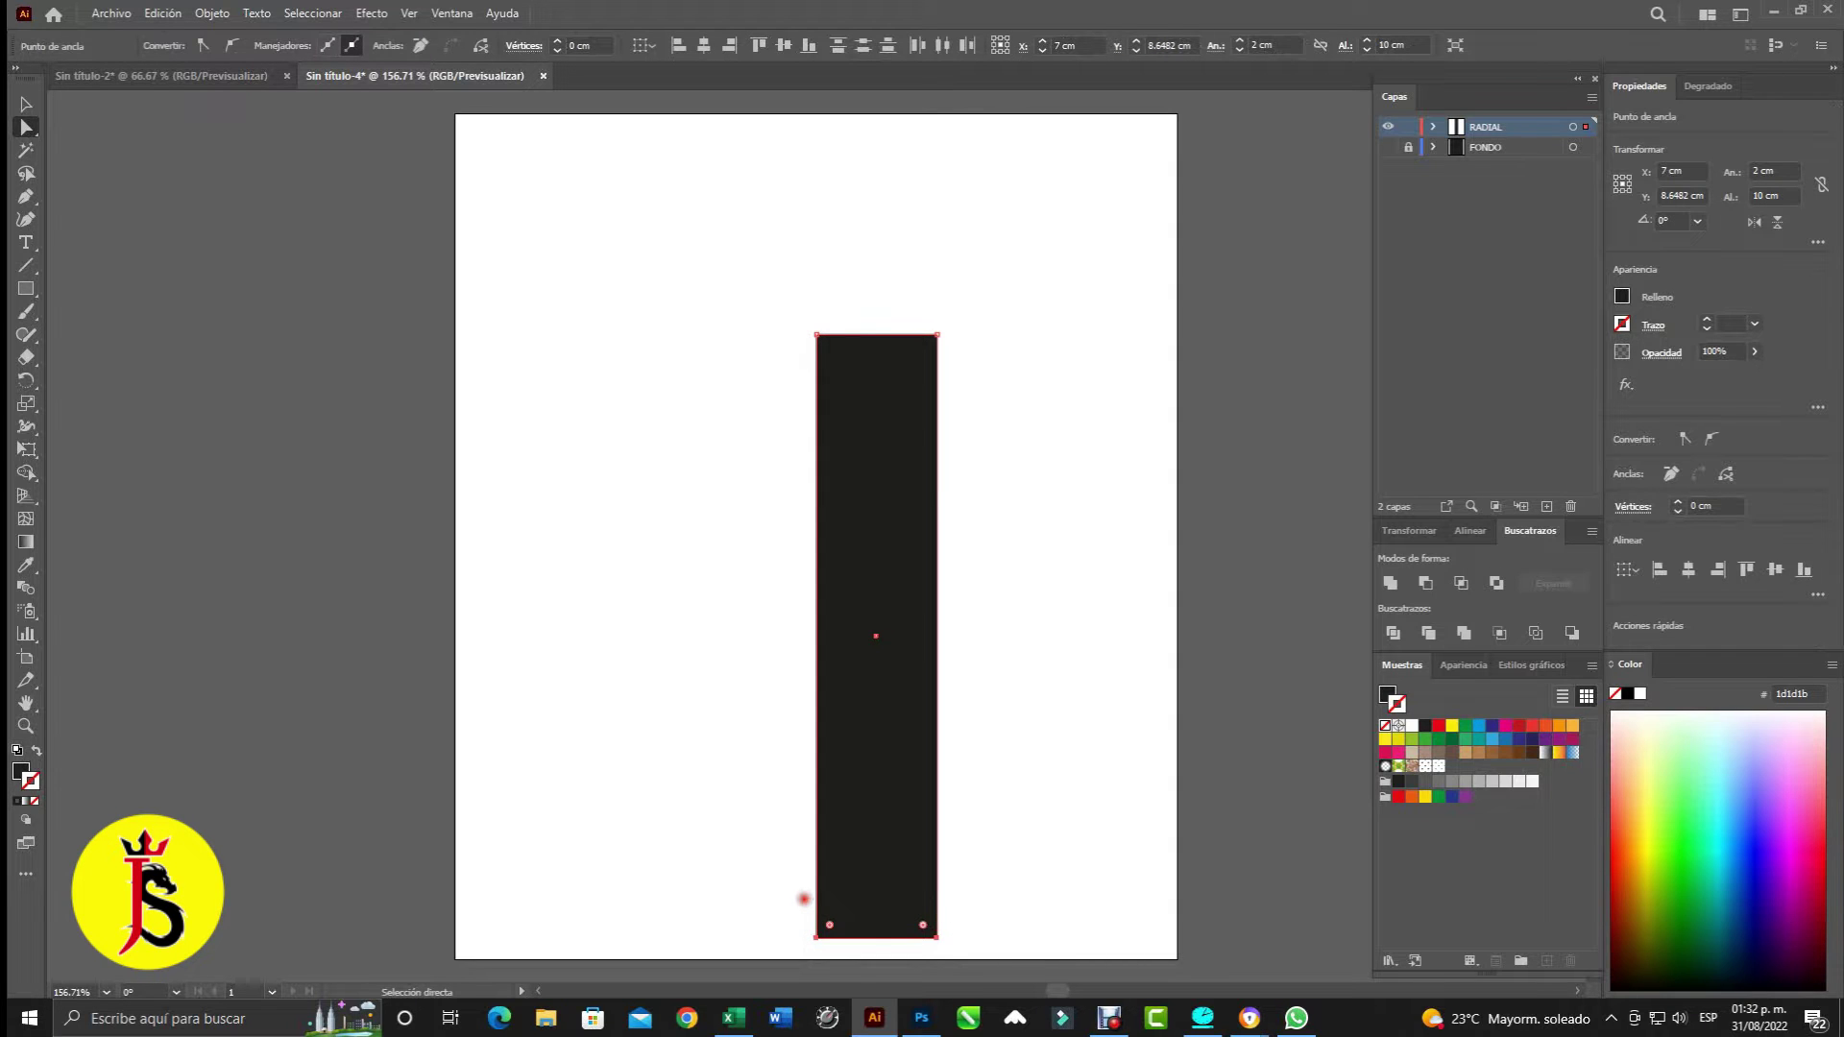
key(ctrl)
key(ctrl+alt+j)
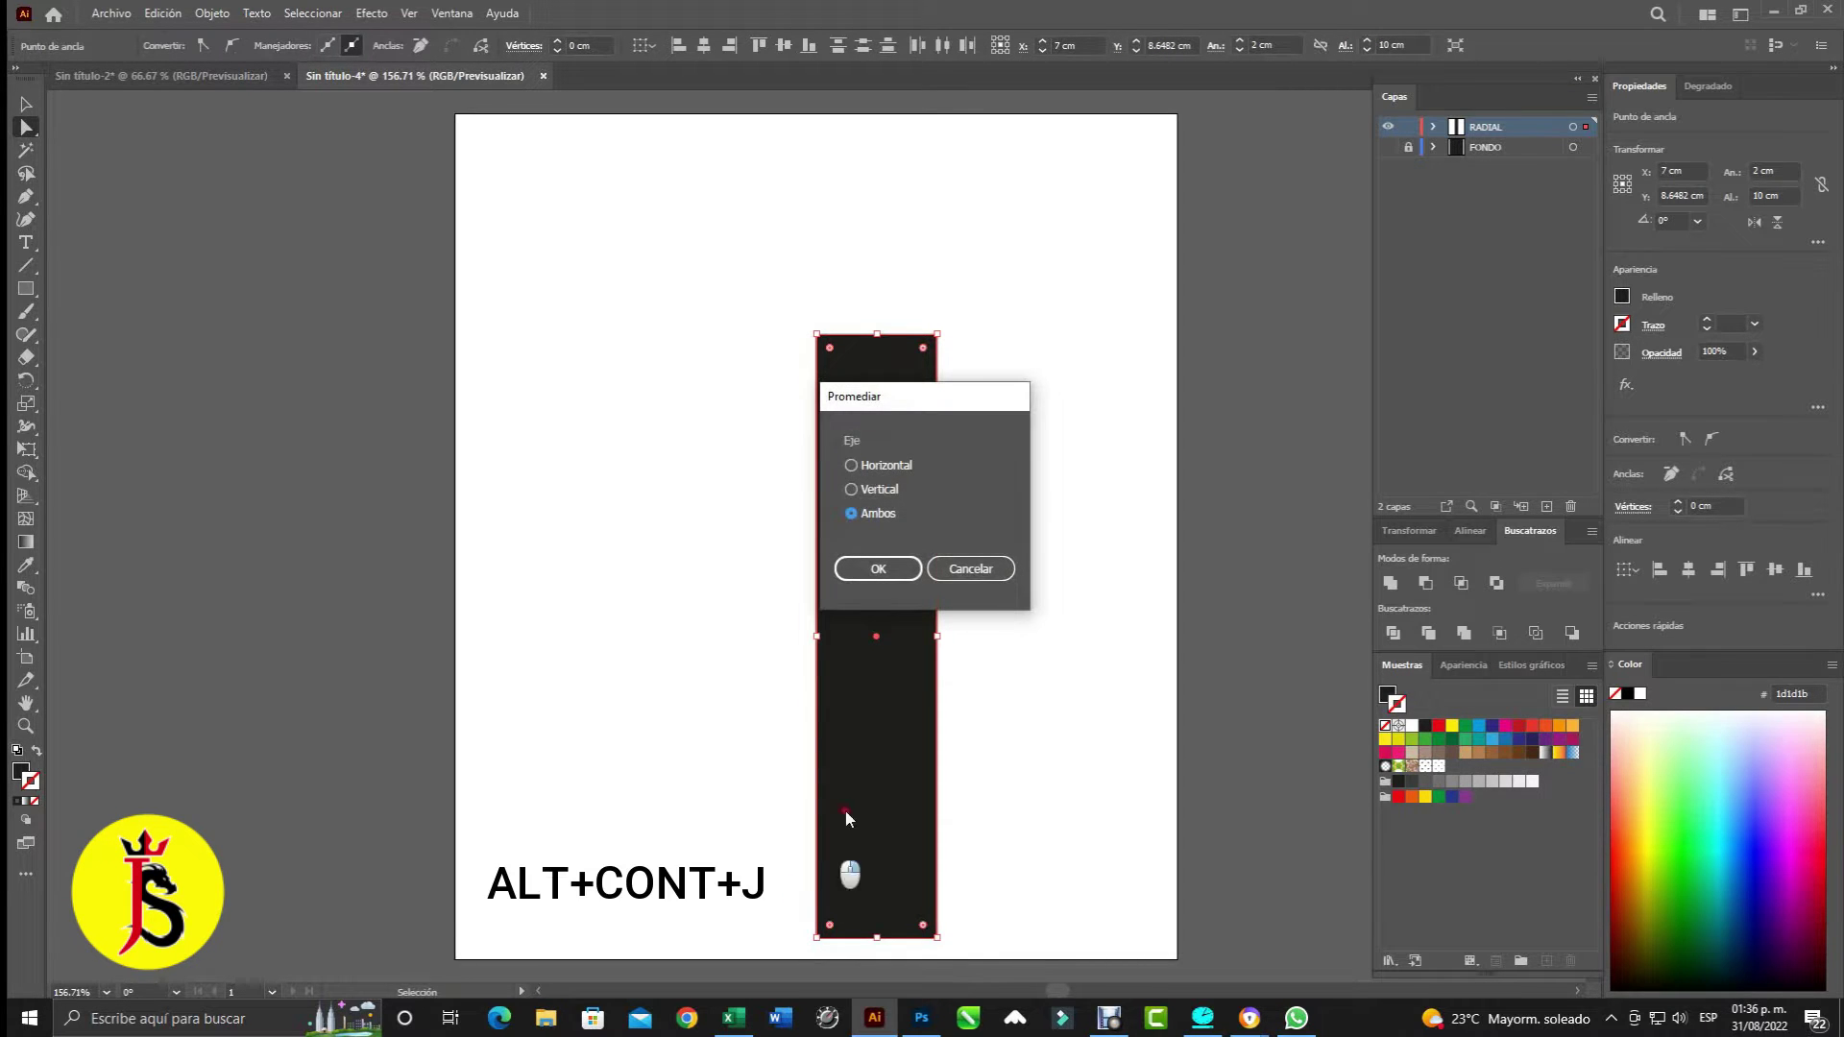
click(880, 571)
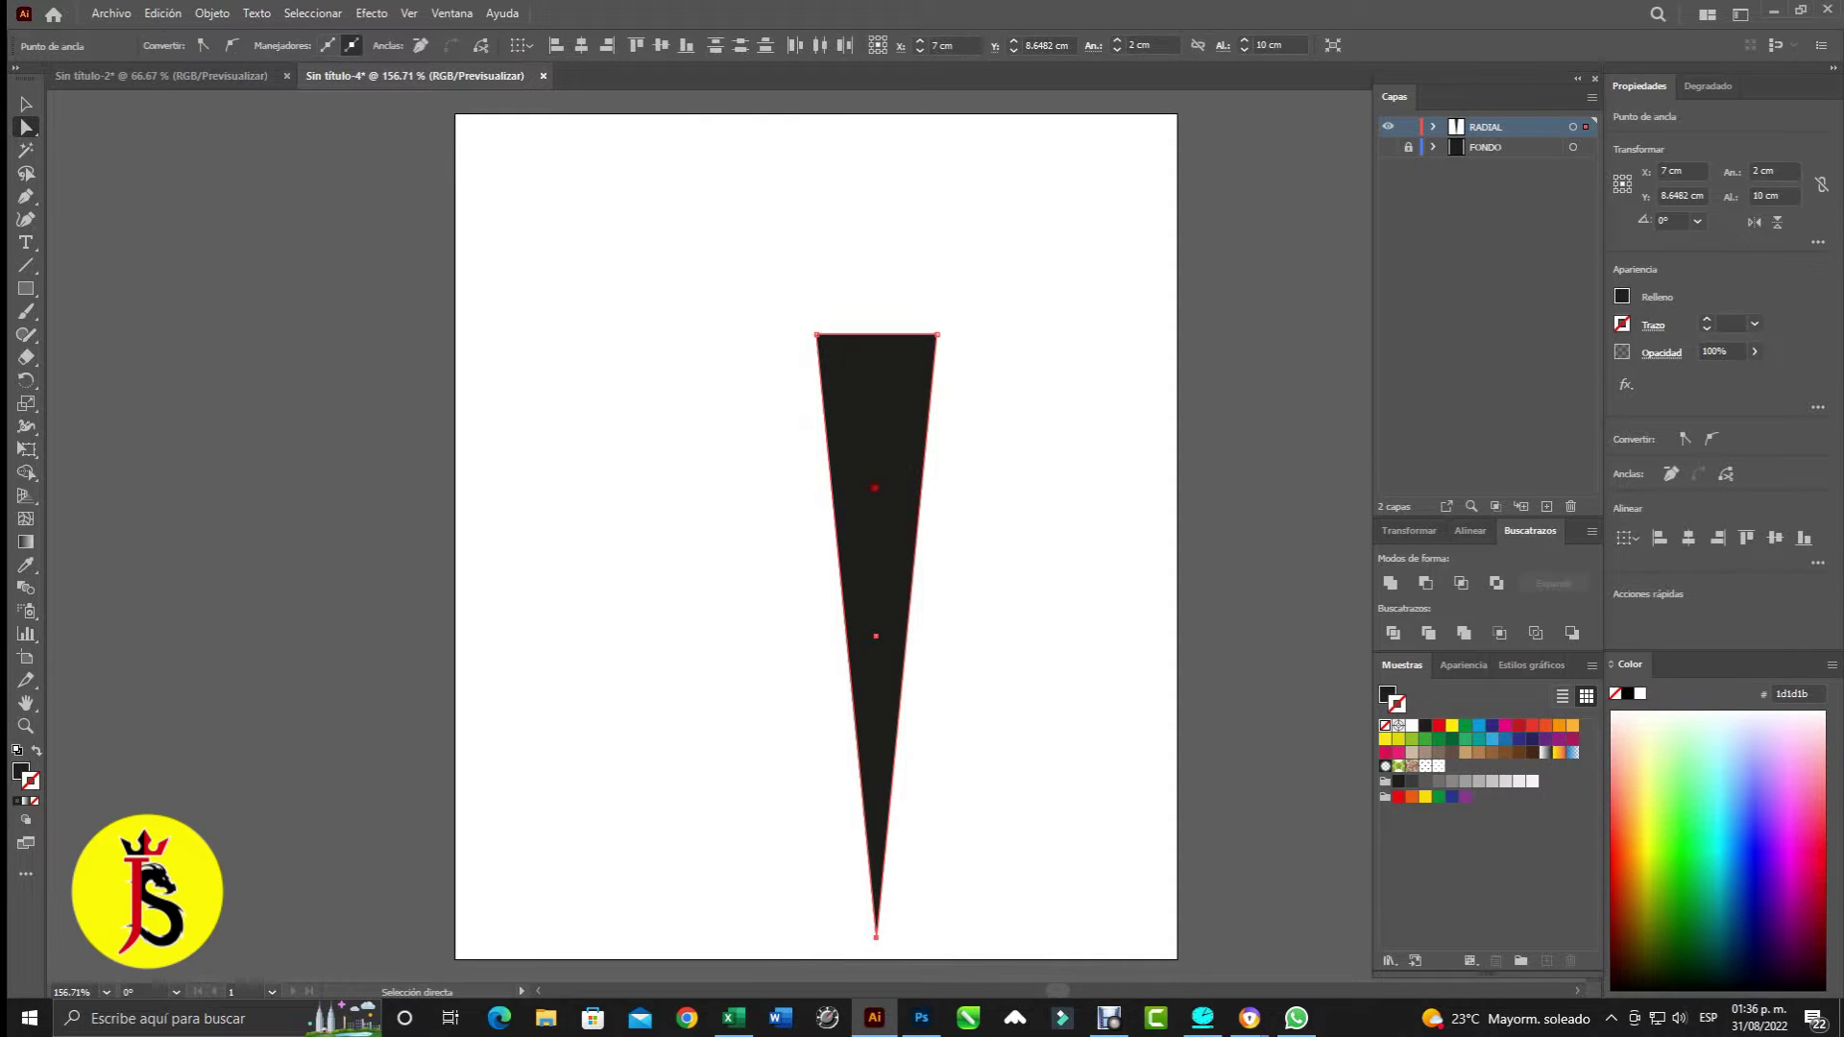
key(v)
mouse_move(875, 465)
mouse_down()
mouse_move(814, 357)
mouse_move(817, 324)
mouse_up()
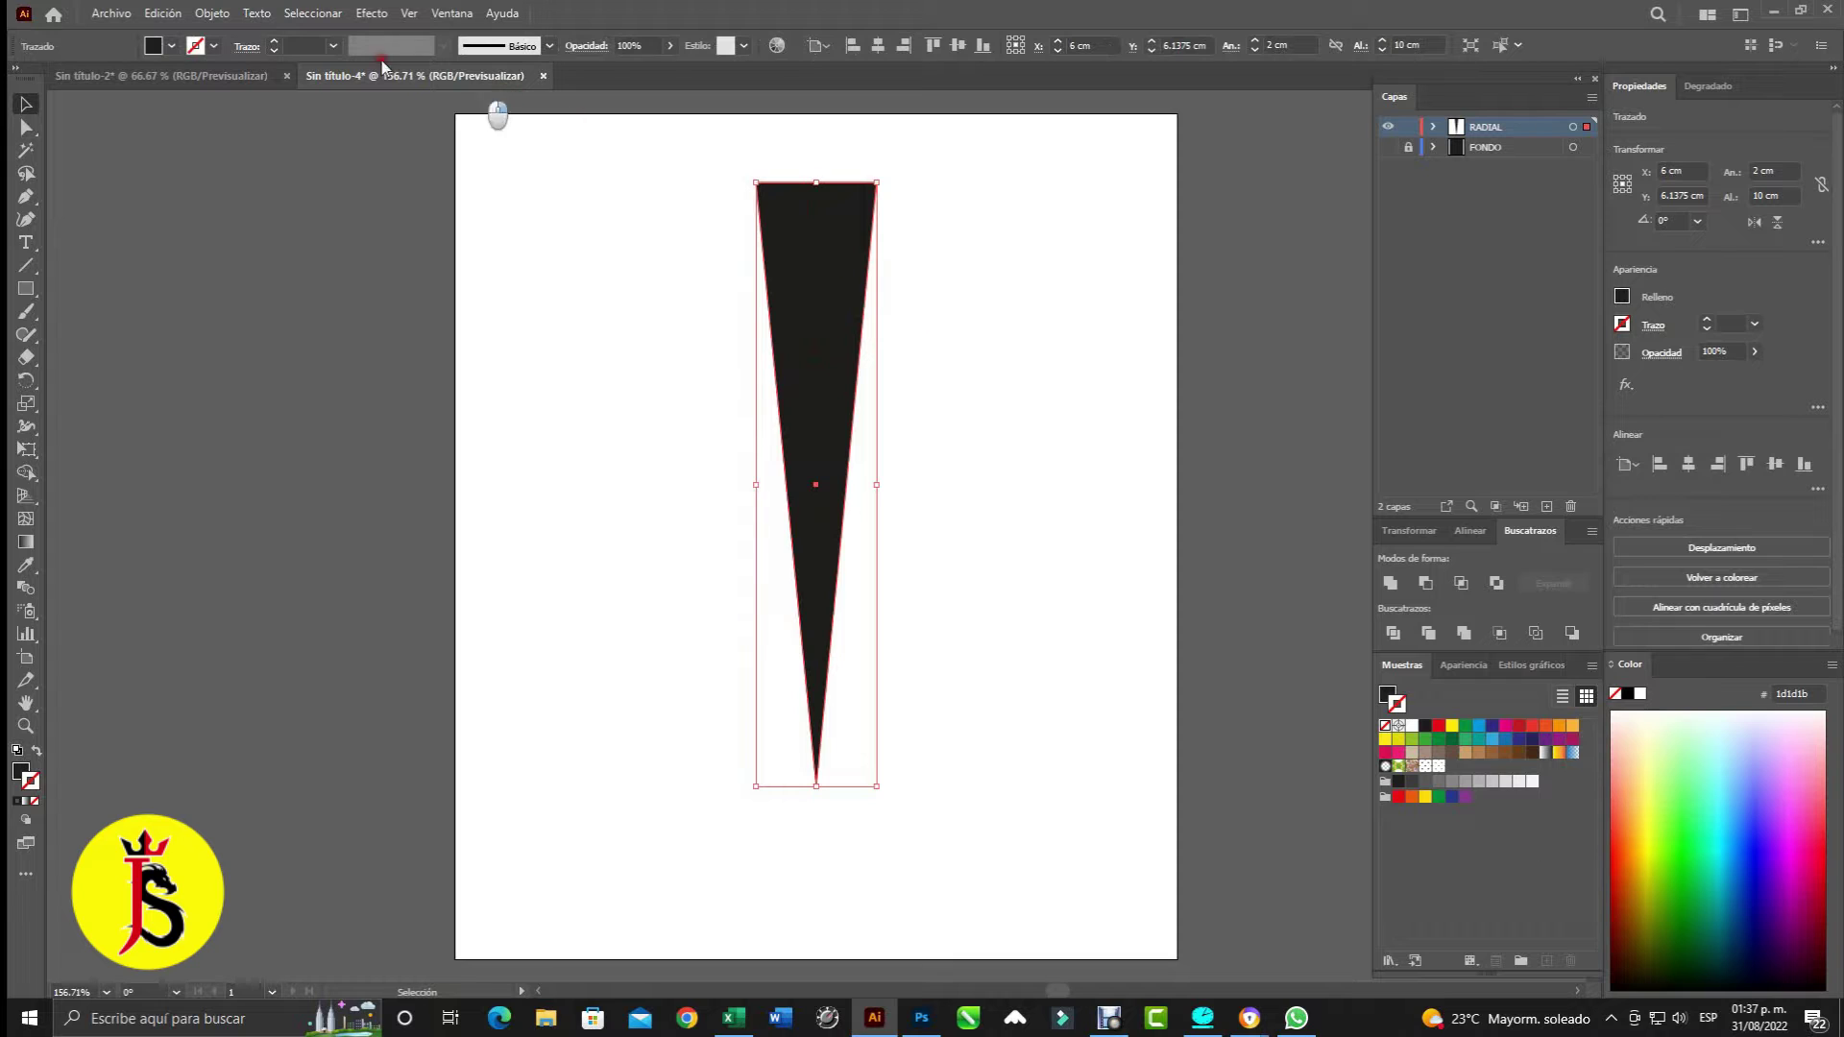
- Apply a Transform effect with 18° rotation and 19 copies, pivoting on the bottom-centre point
click(215, 14)
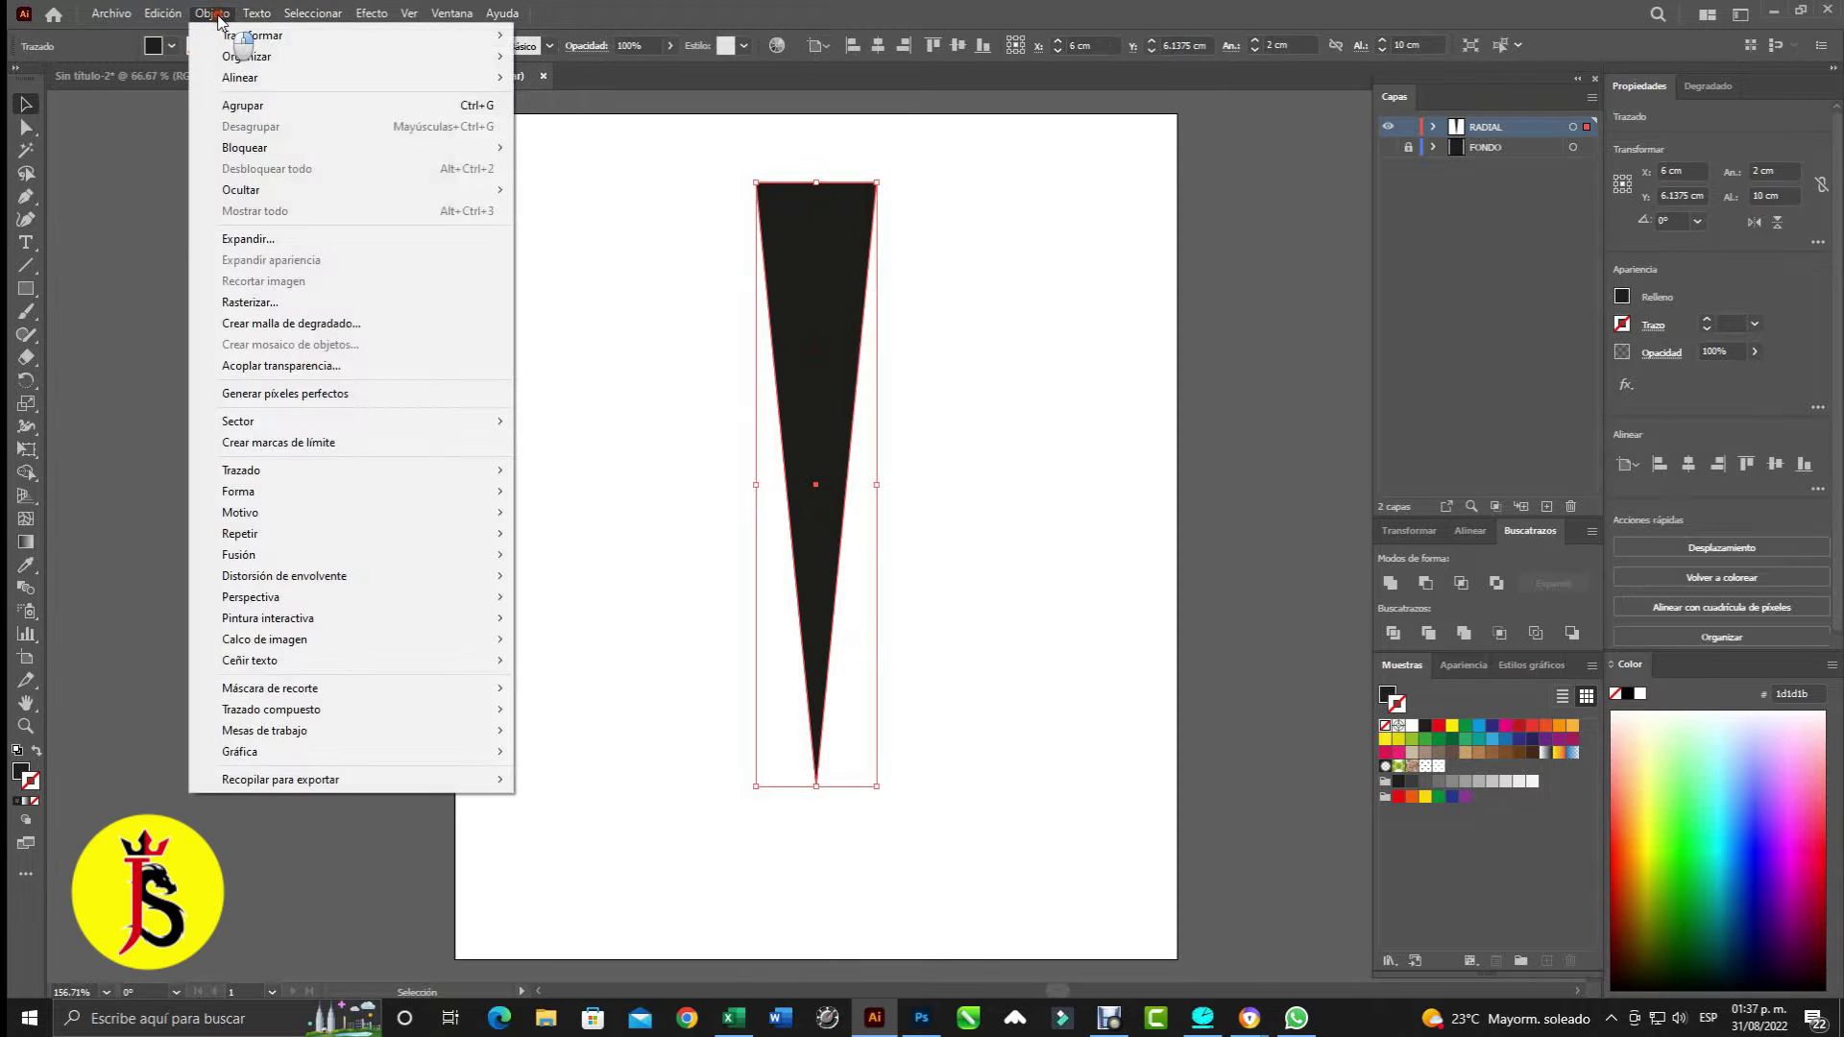
mouse_move(371, 13)
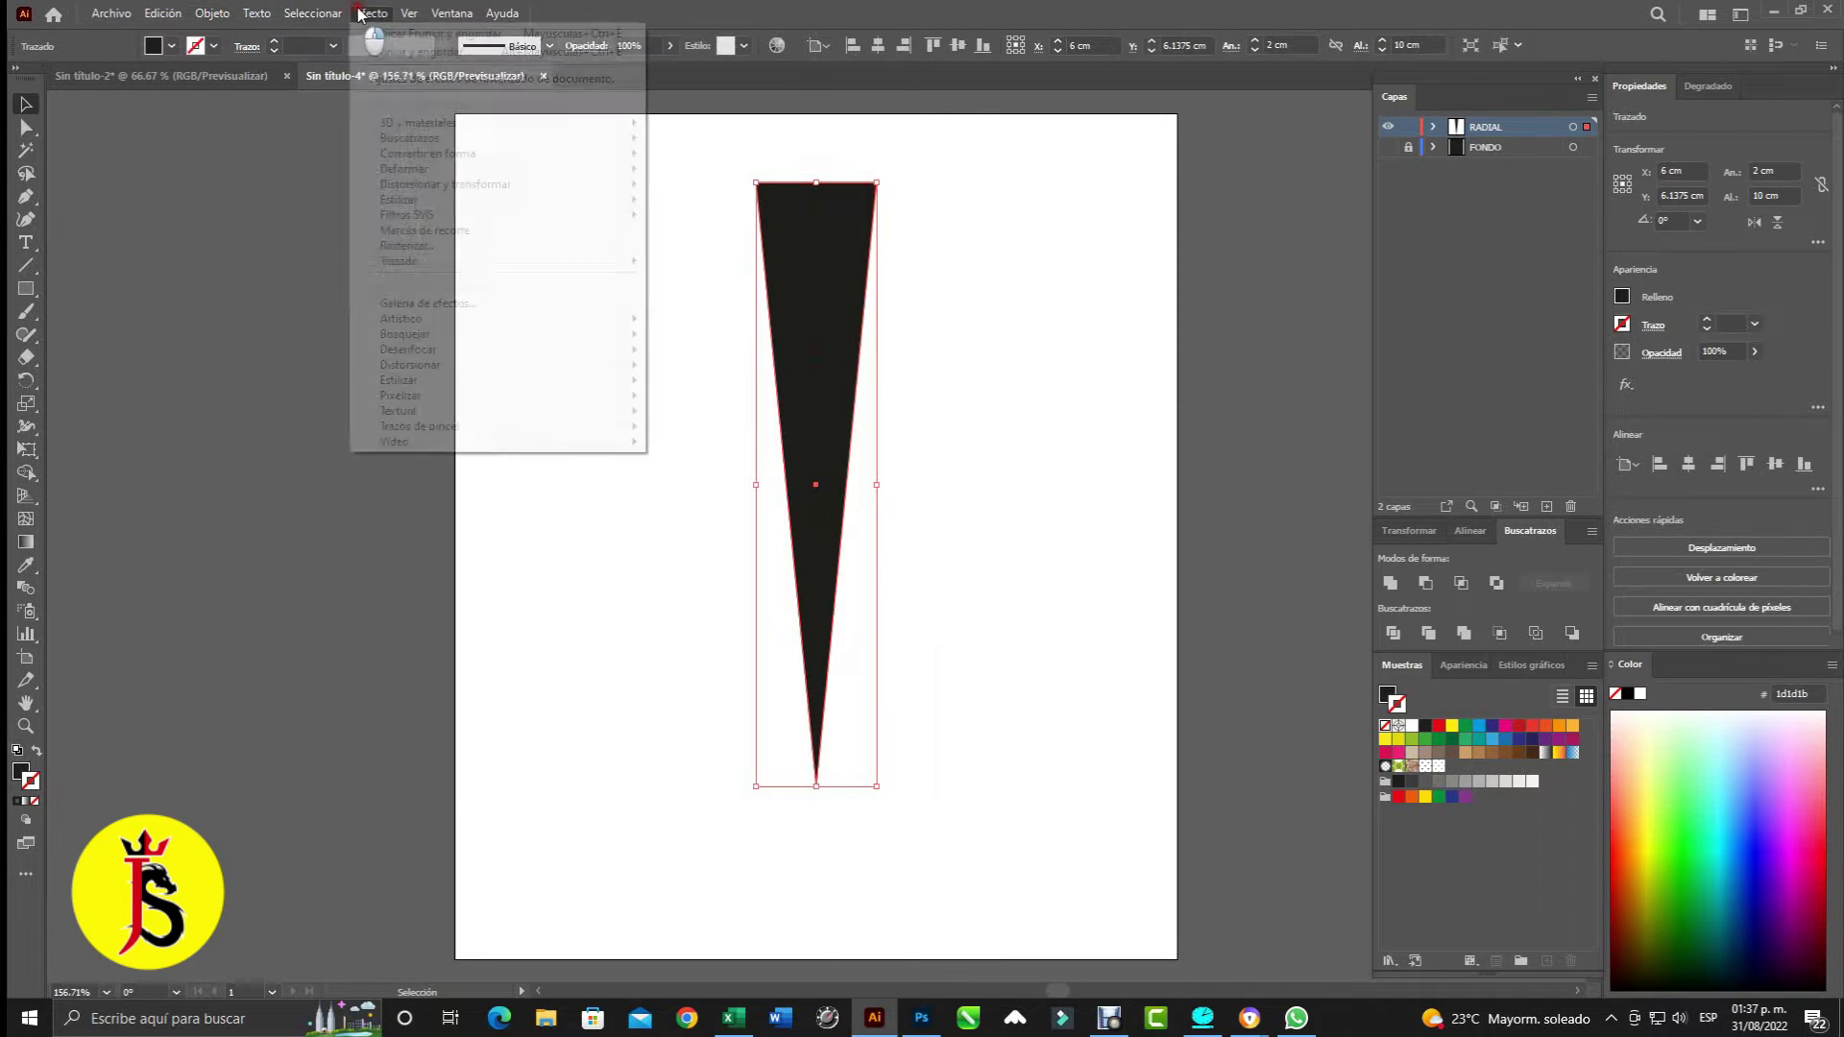
mouse_move(446, 185)
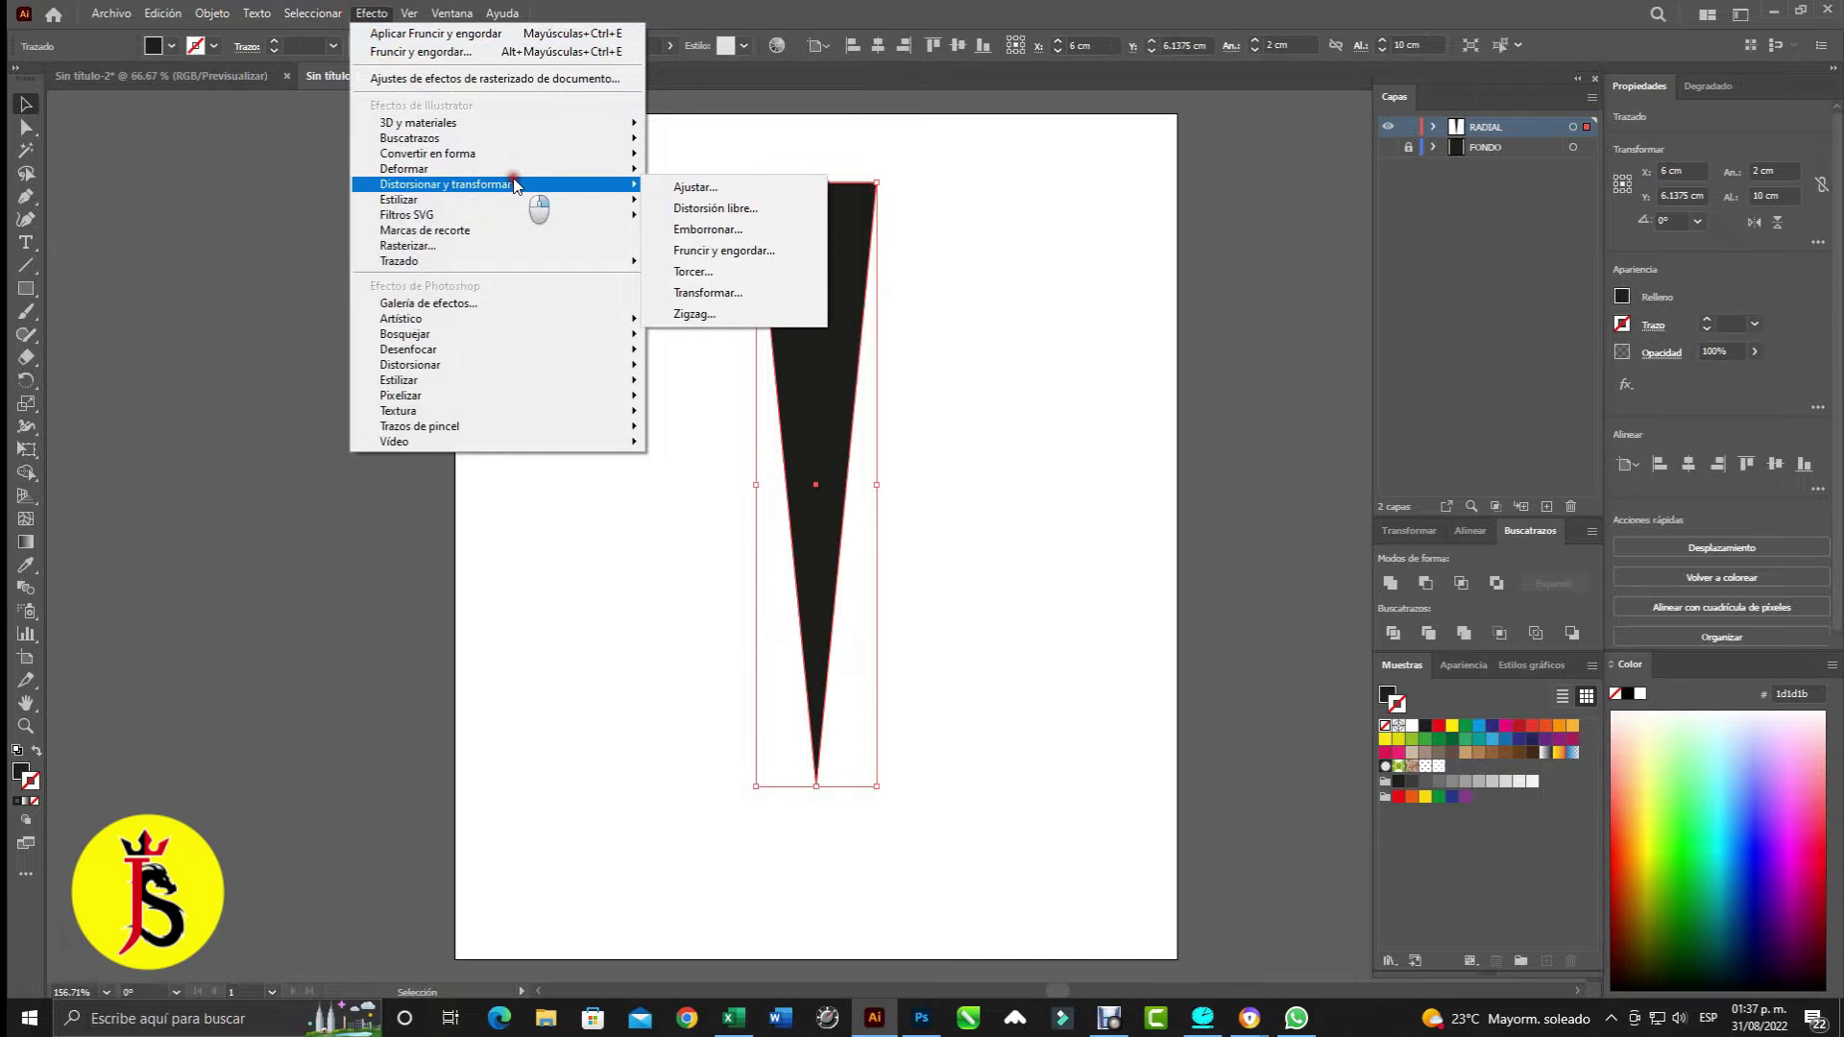
click(793, 294)
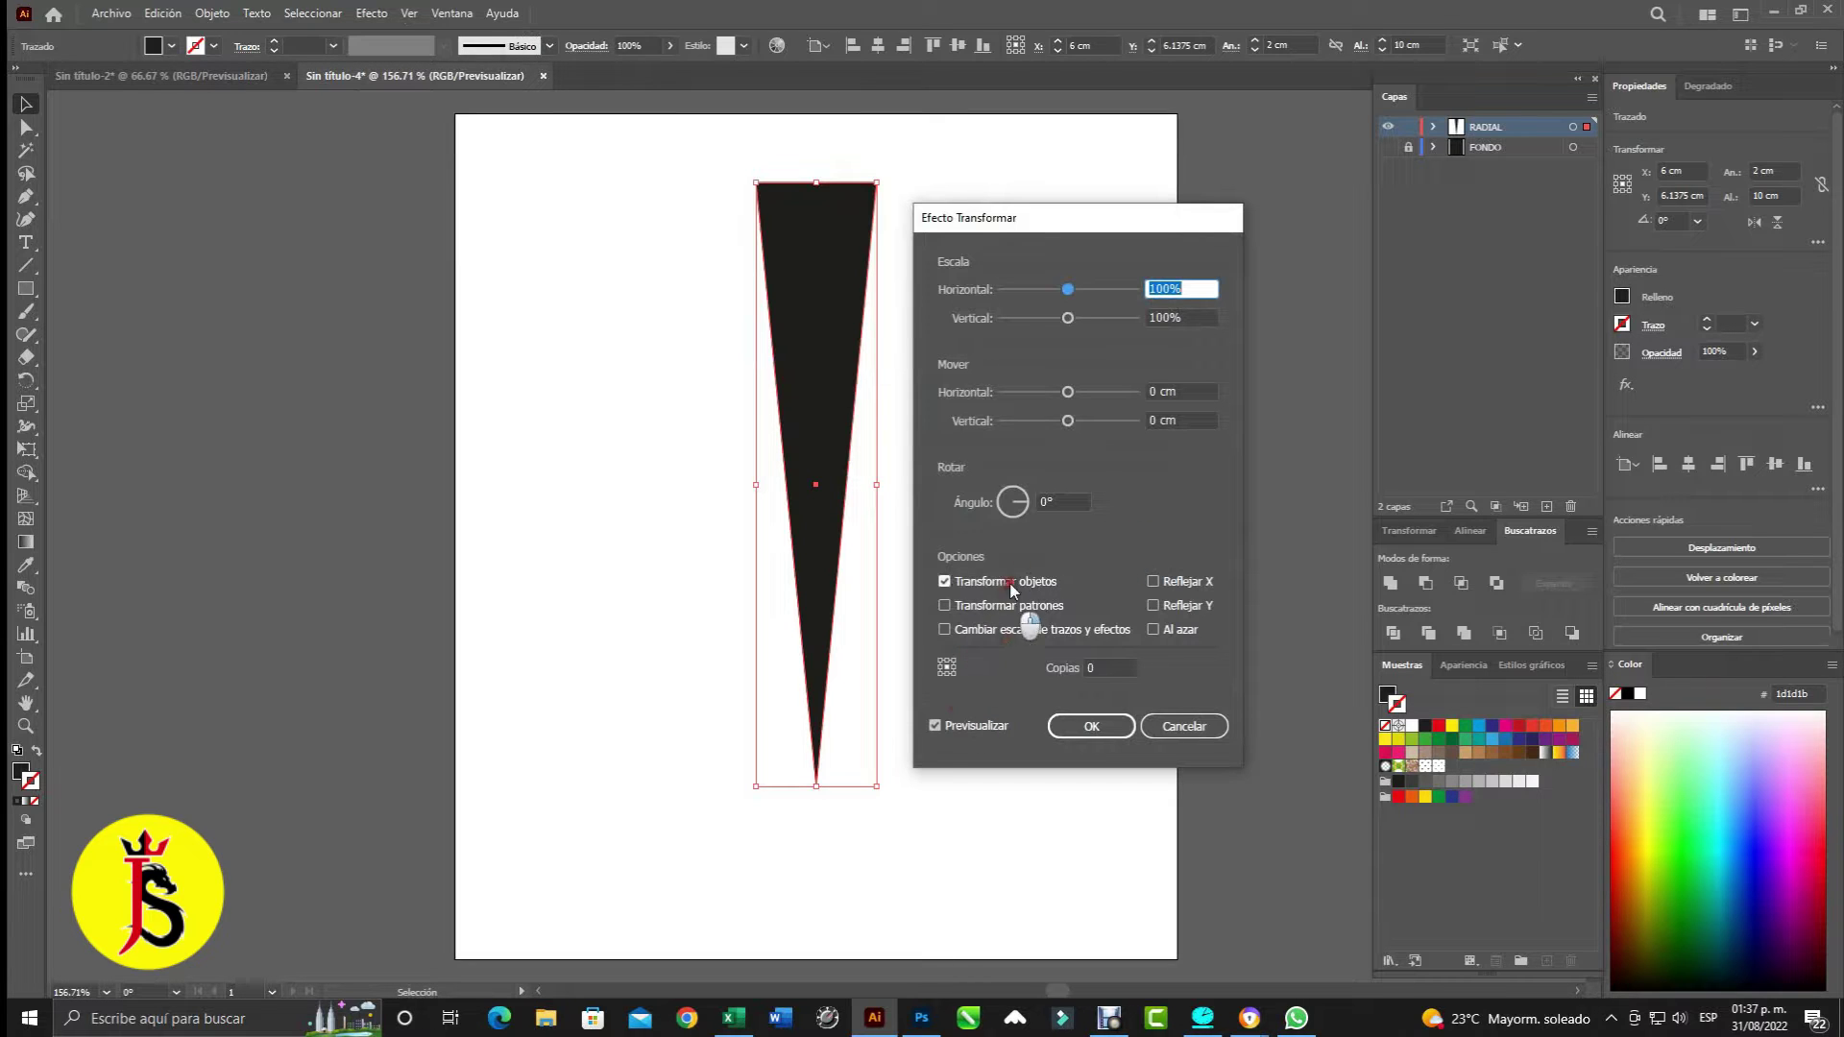
click(946, 675)
click(1063, 501)
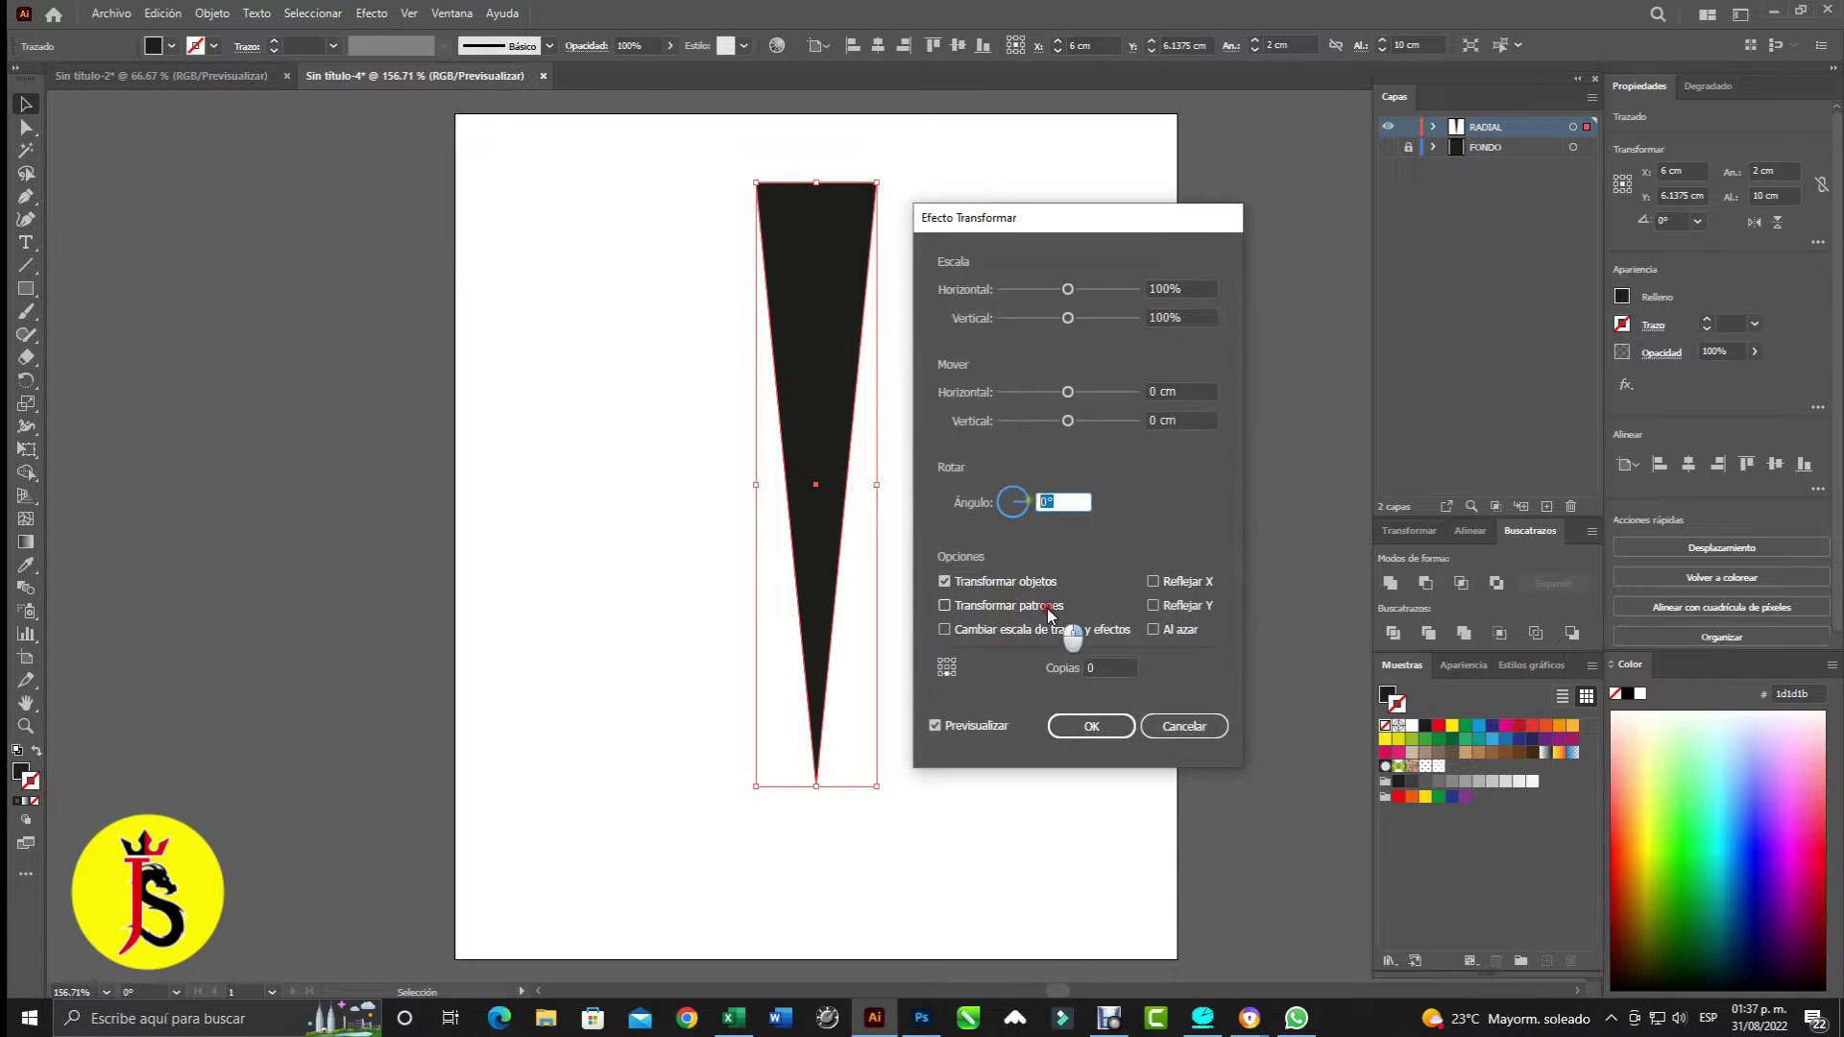
text(18)
click(1090, 667)
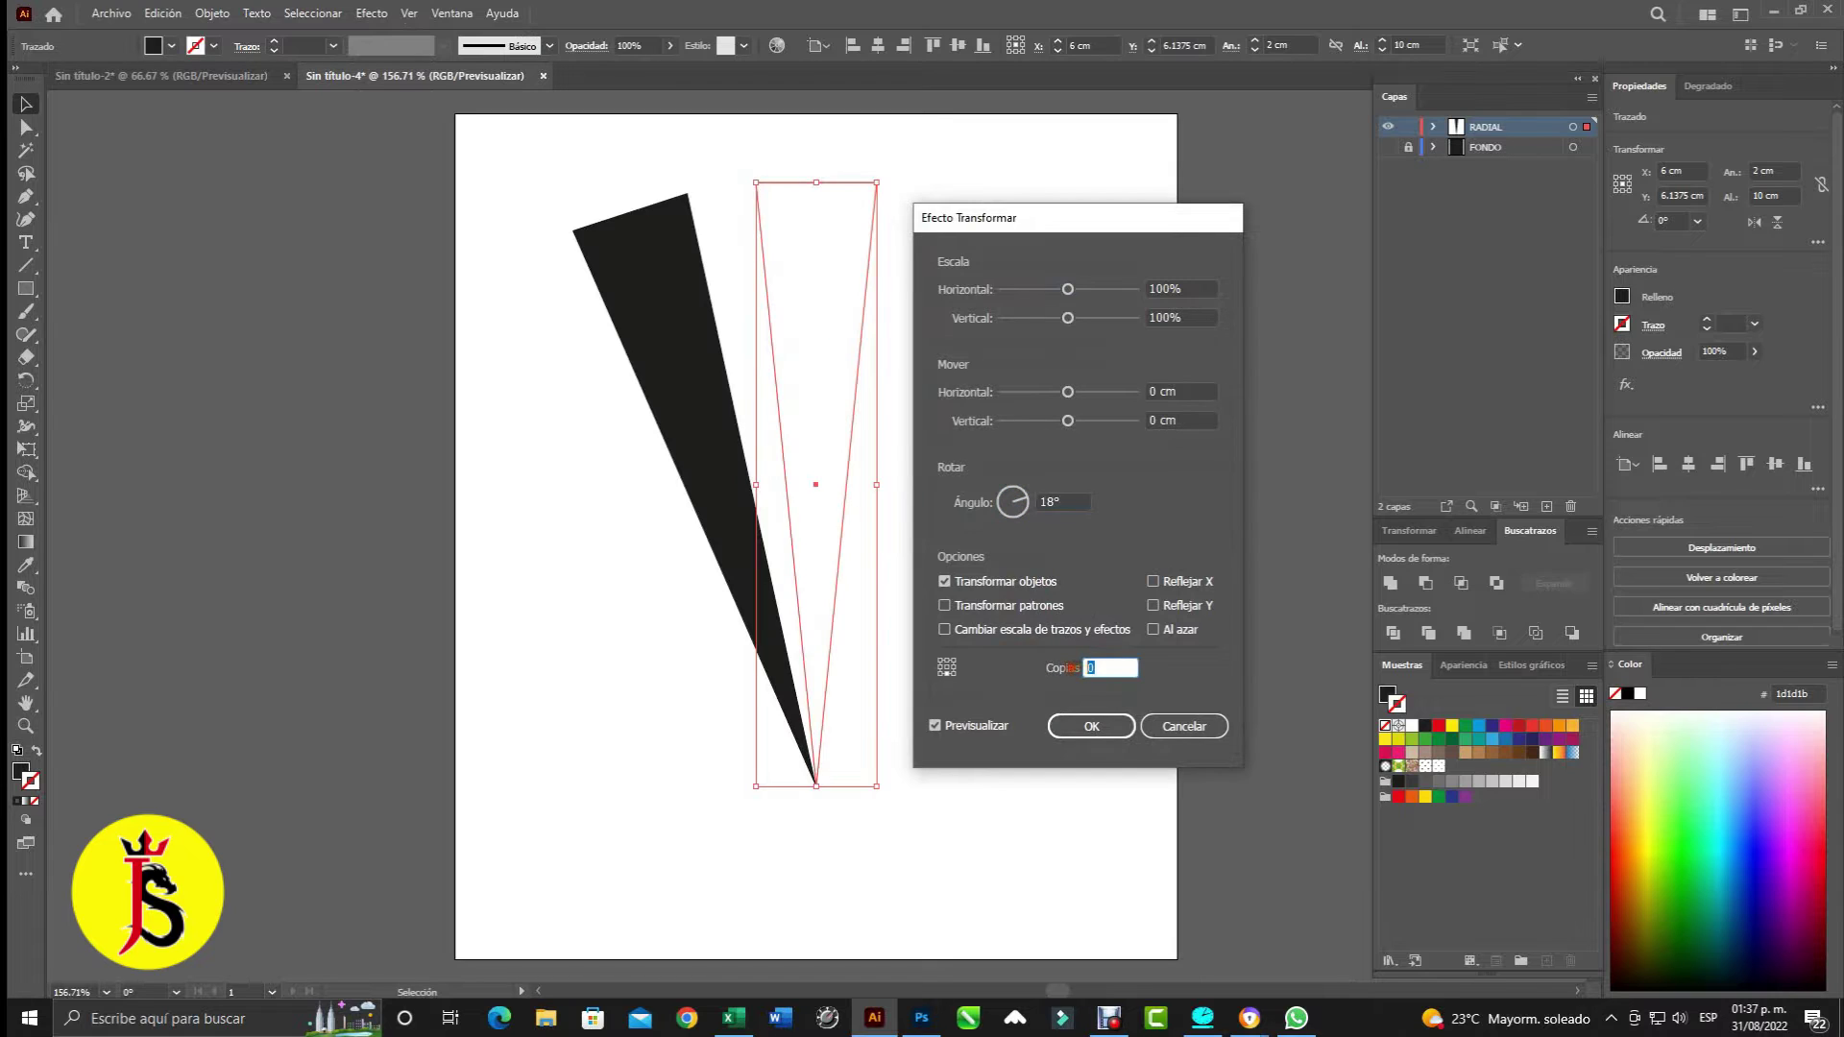
text(1)
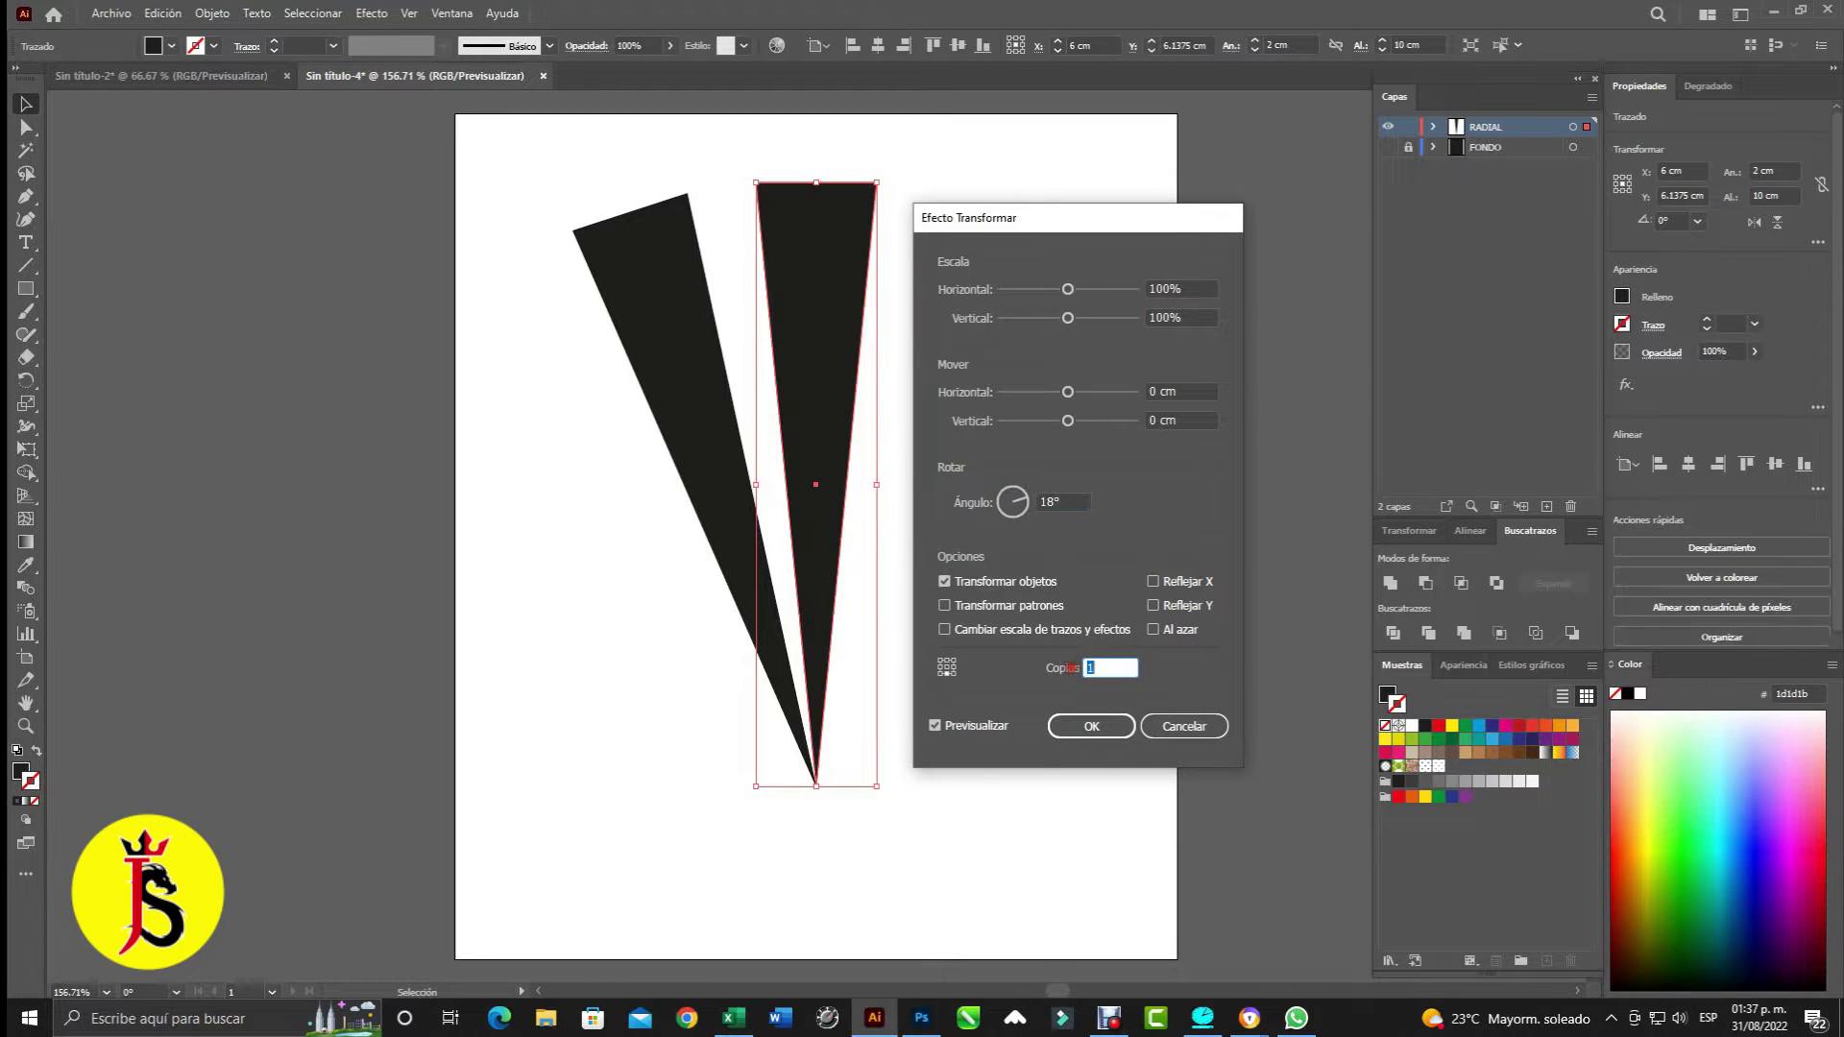
key(Up)
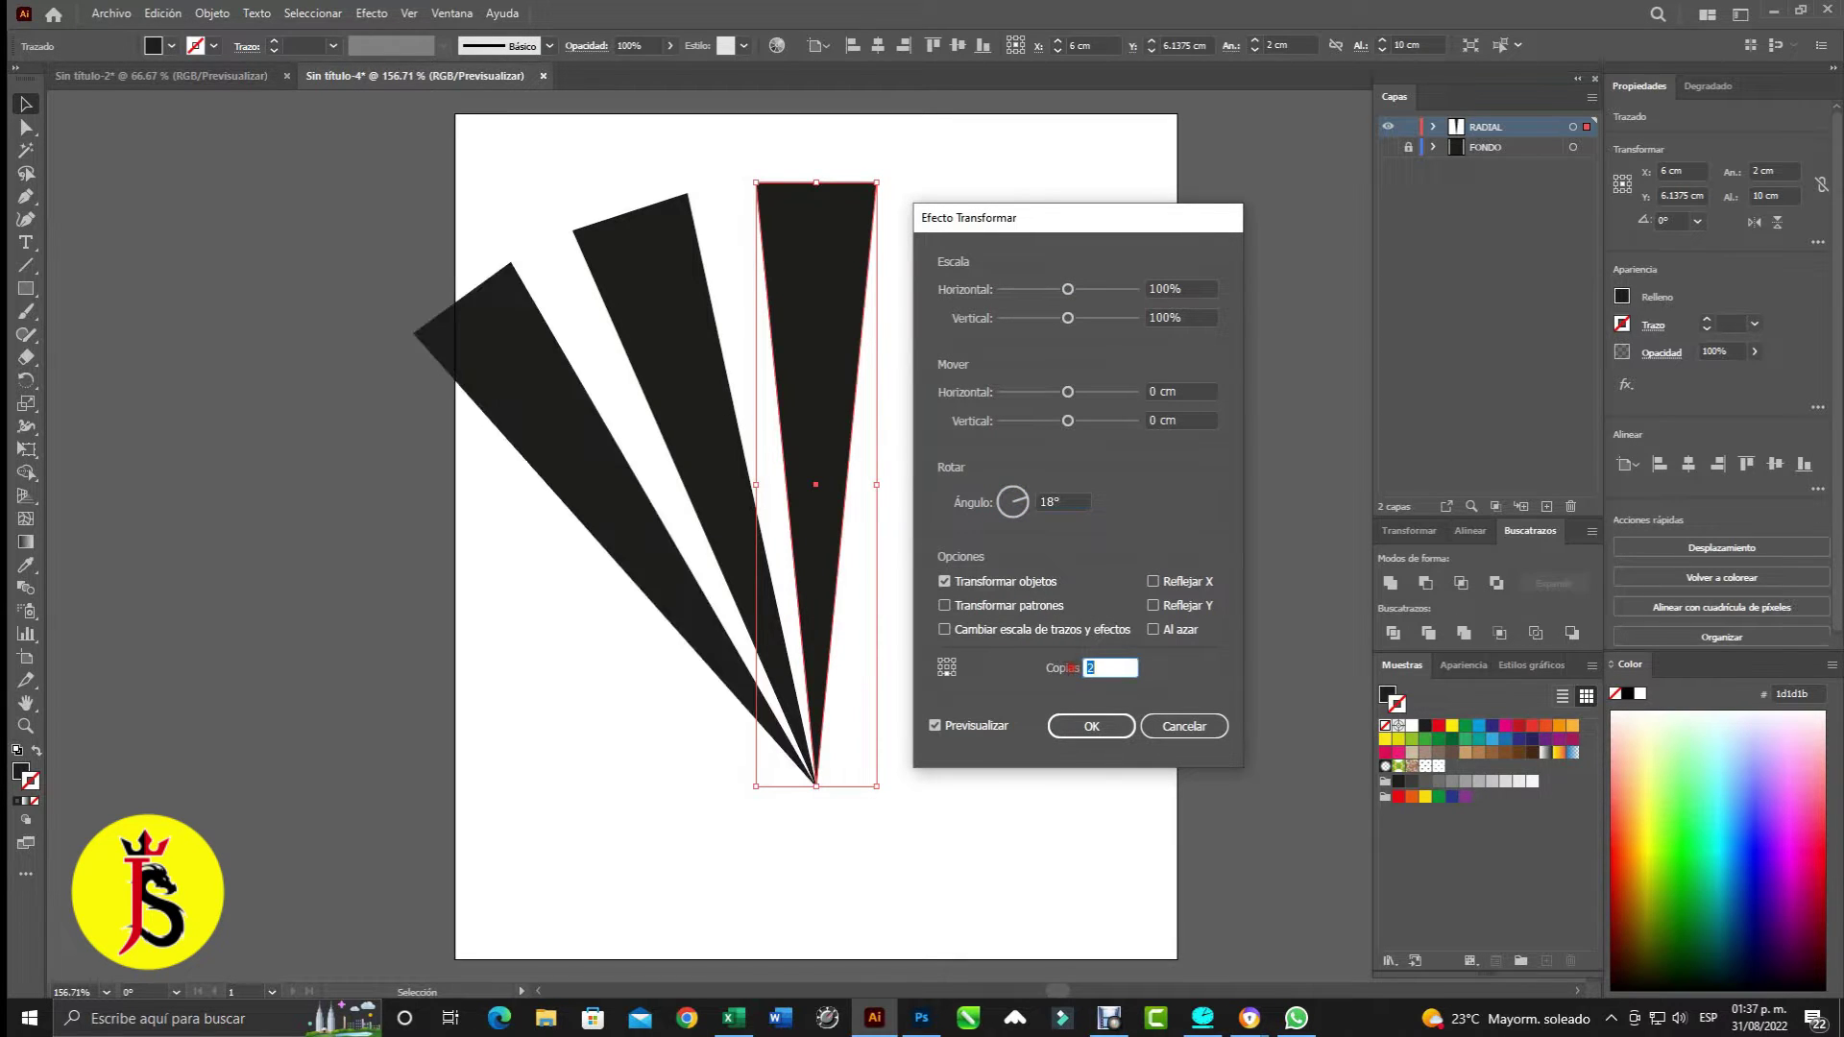
key(Up)
key(Up)
key(Up)
key(Up)
key(Up)
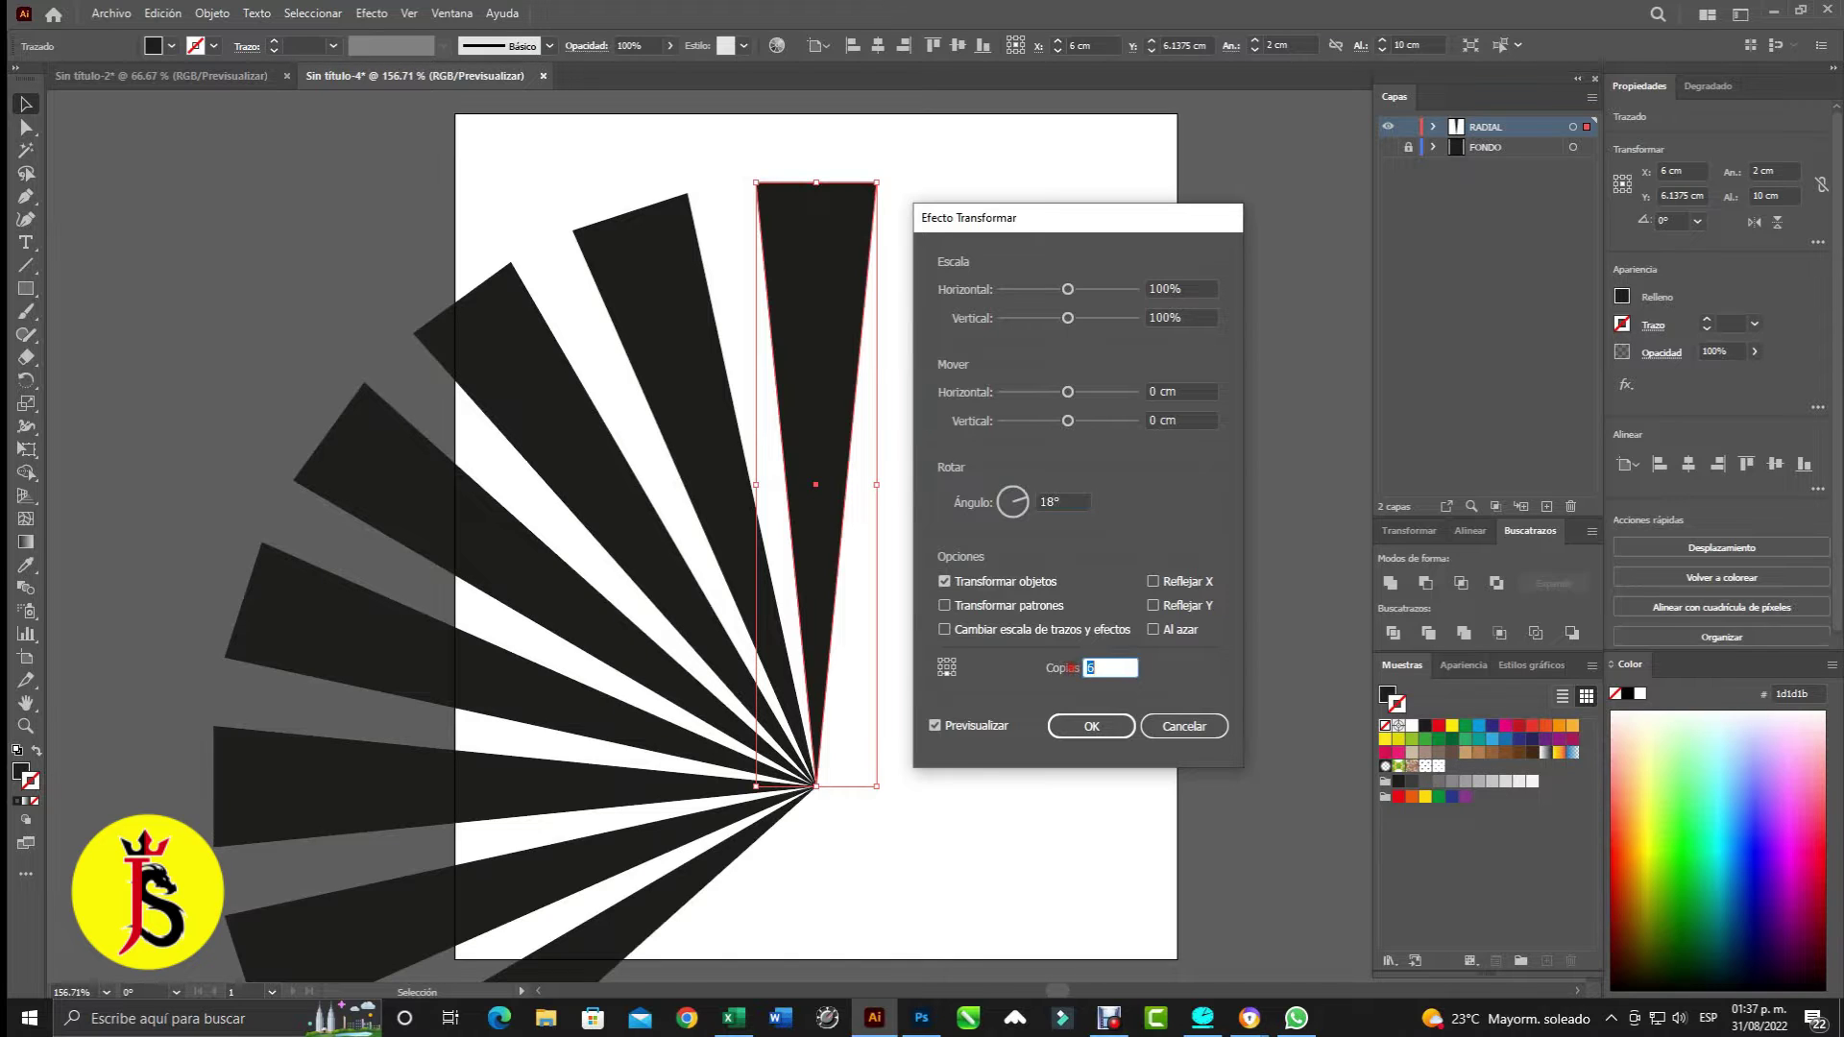
key(Up)
key(Up)
key(Up)
key(Up)
key(Up)
key(Up)
key(Up)
key(Up)
key(Up)
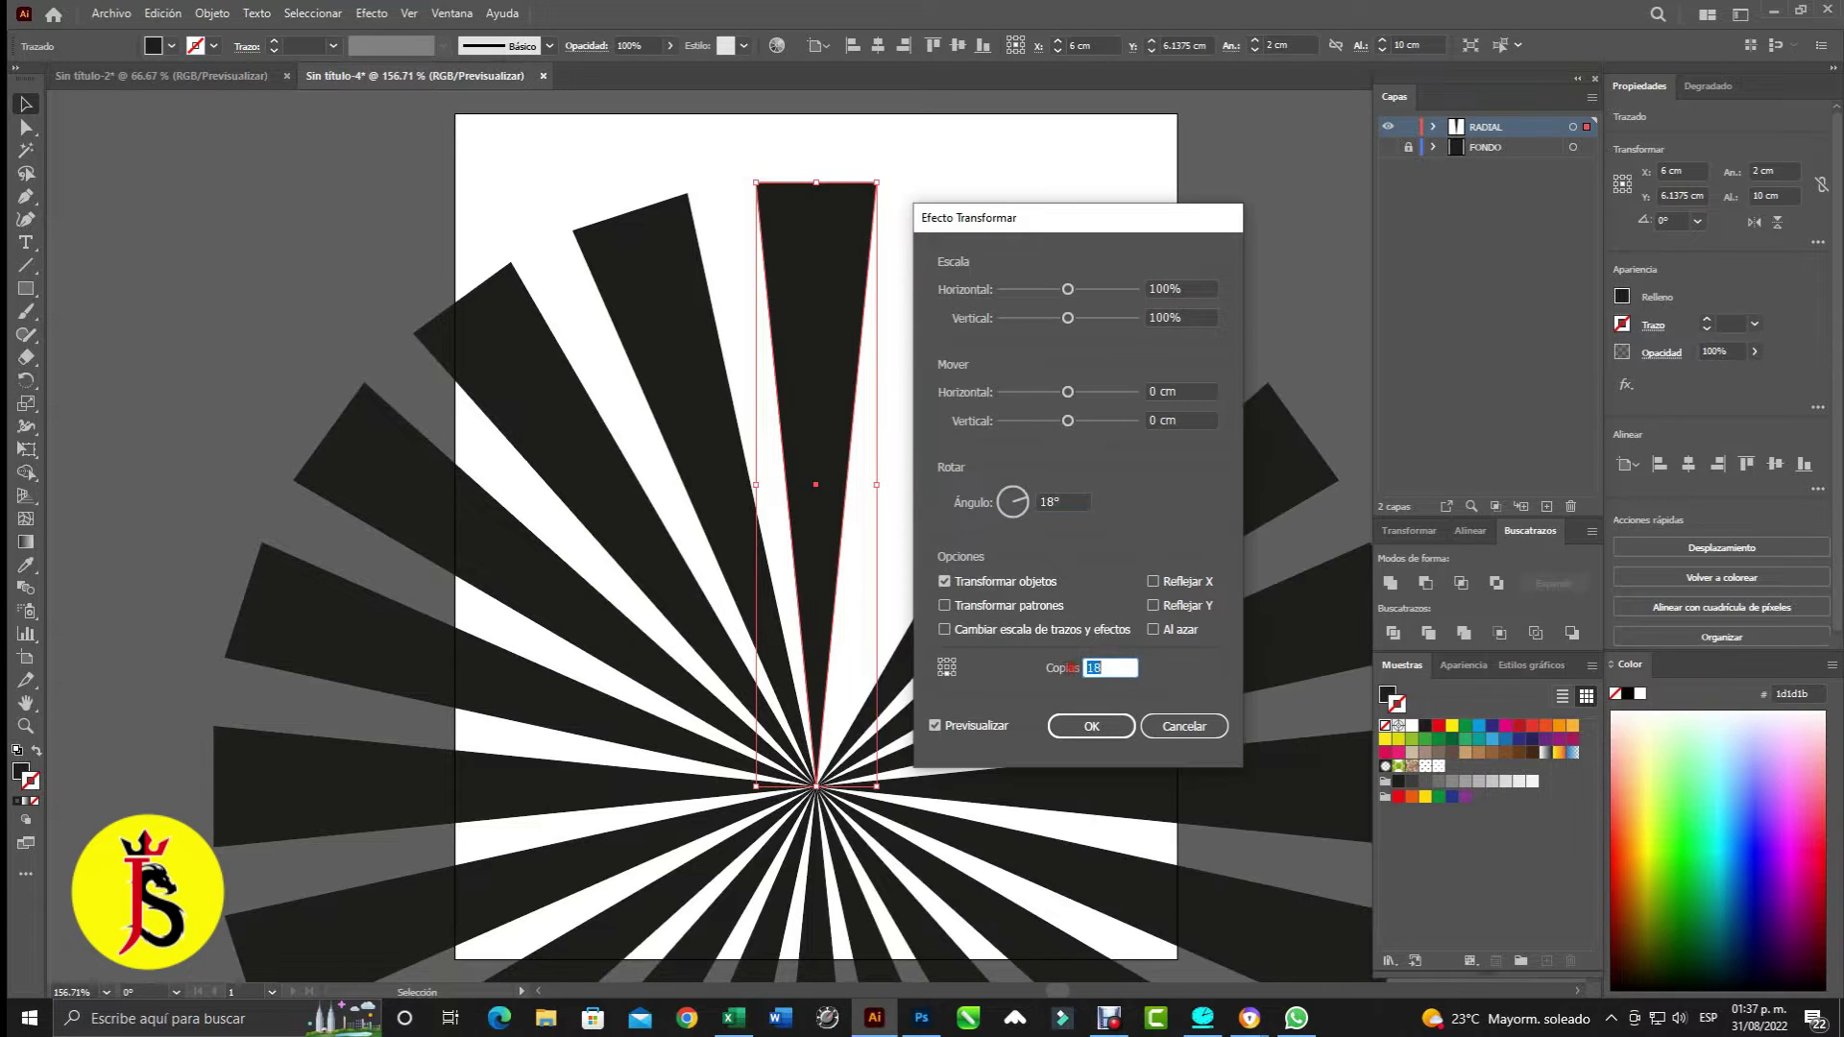
key(Up)
key(Up)
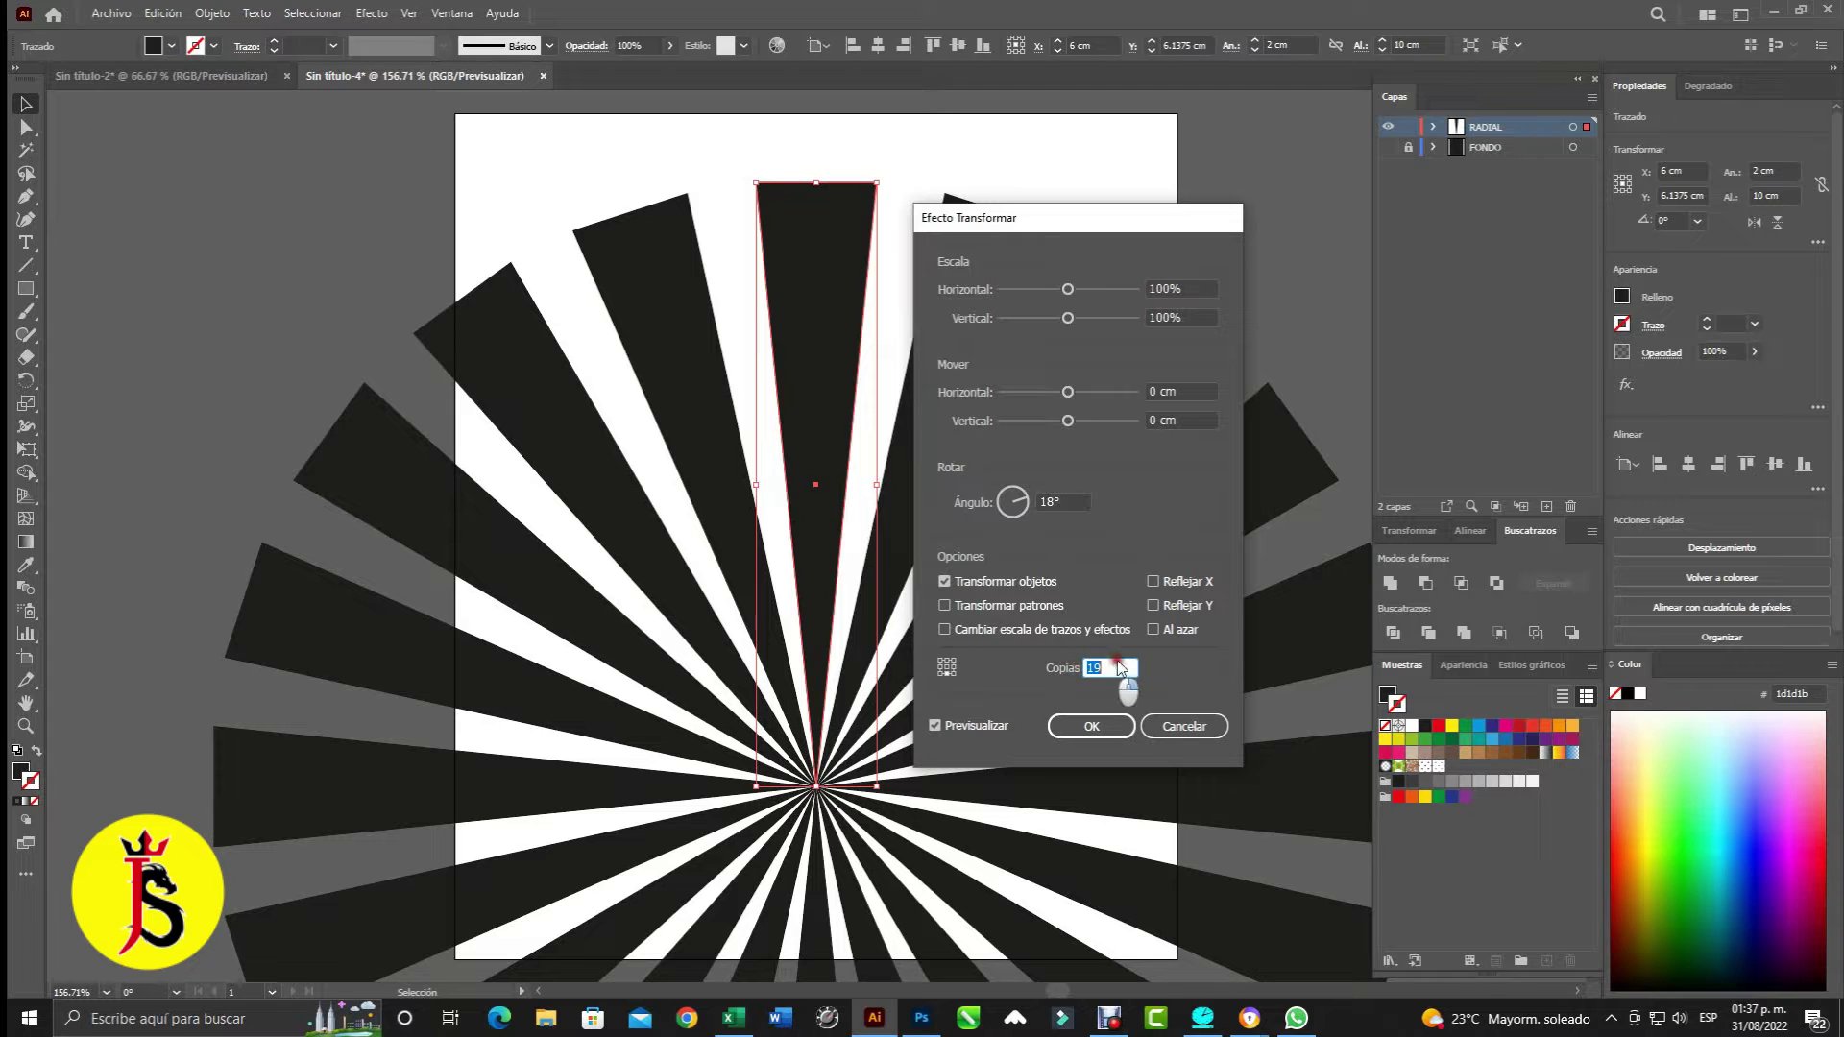
click(1114, 728)
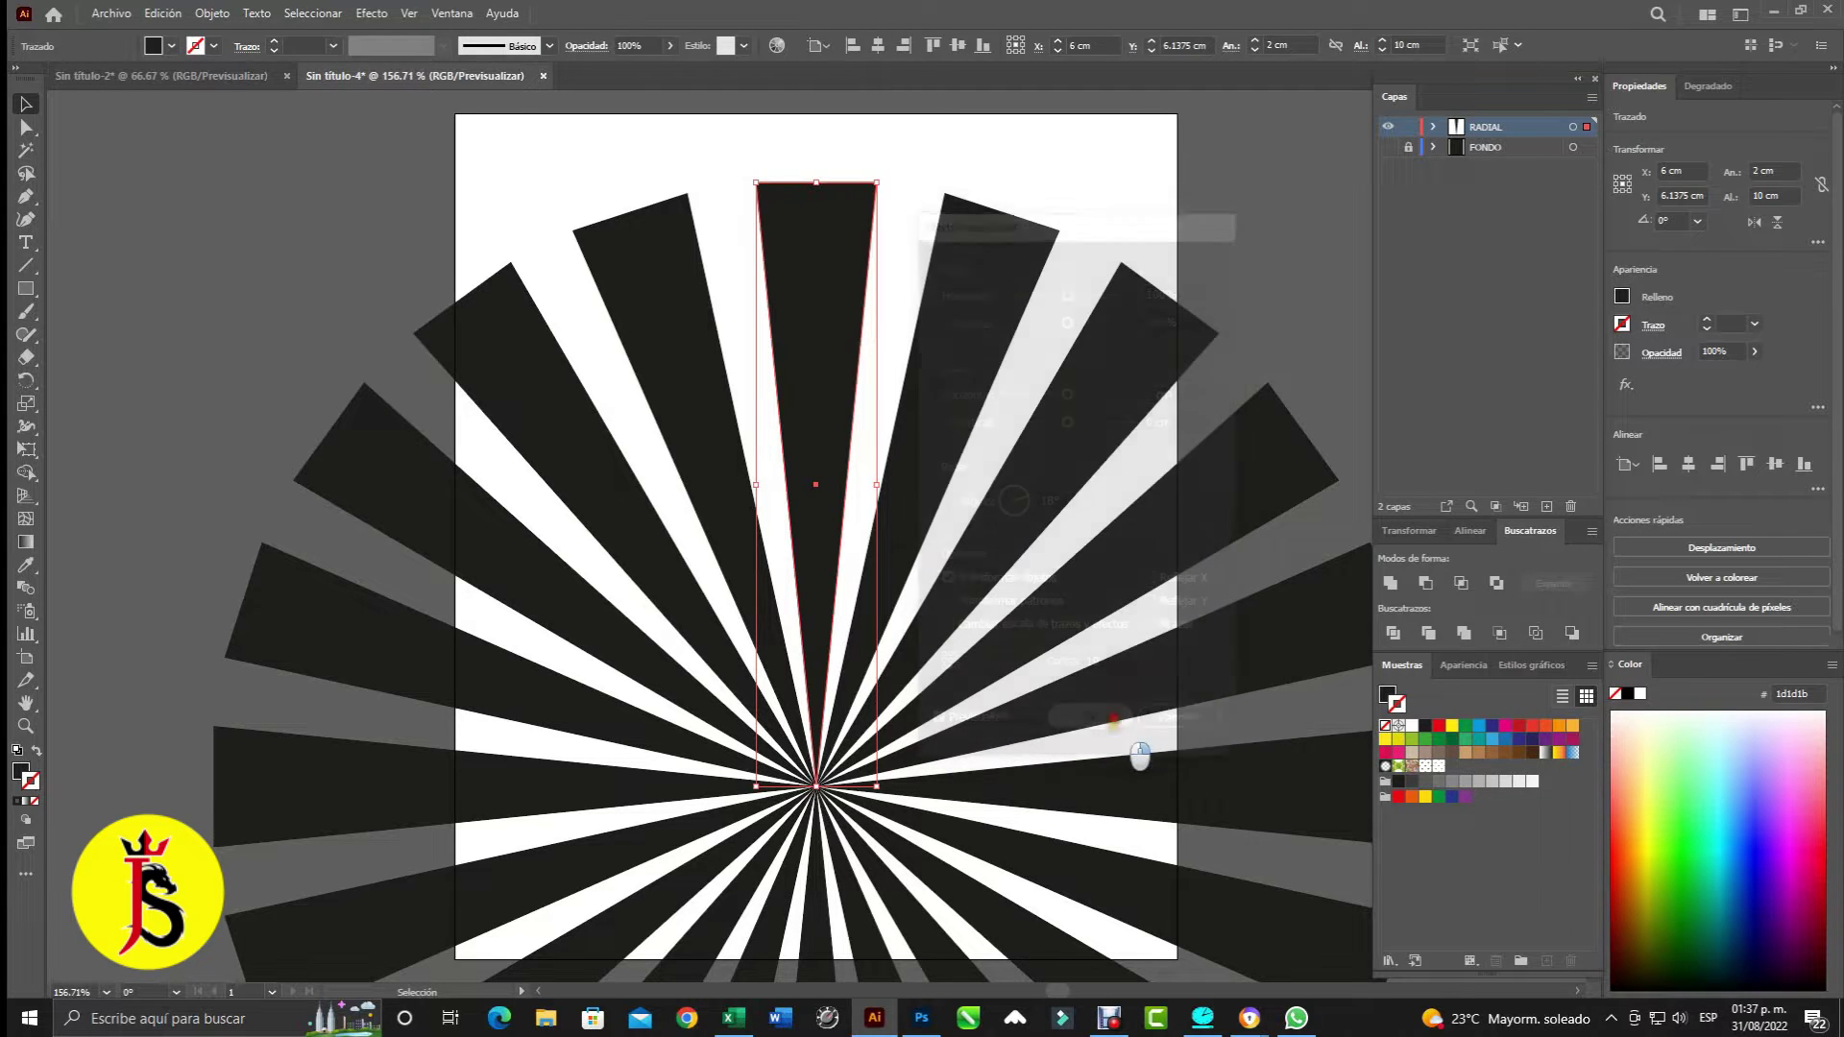
- Narrow the source ray, lengthen it to 9.49 cm, and raise it to centre the burst
key(ctrl+1)
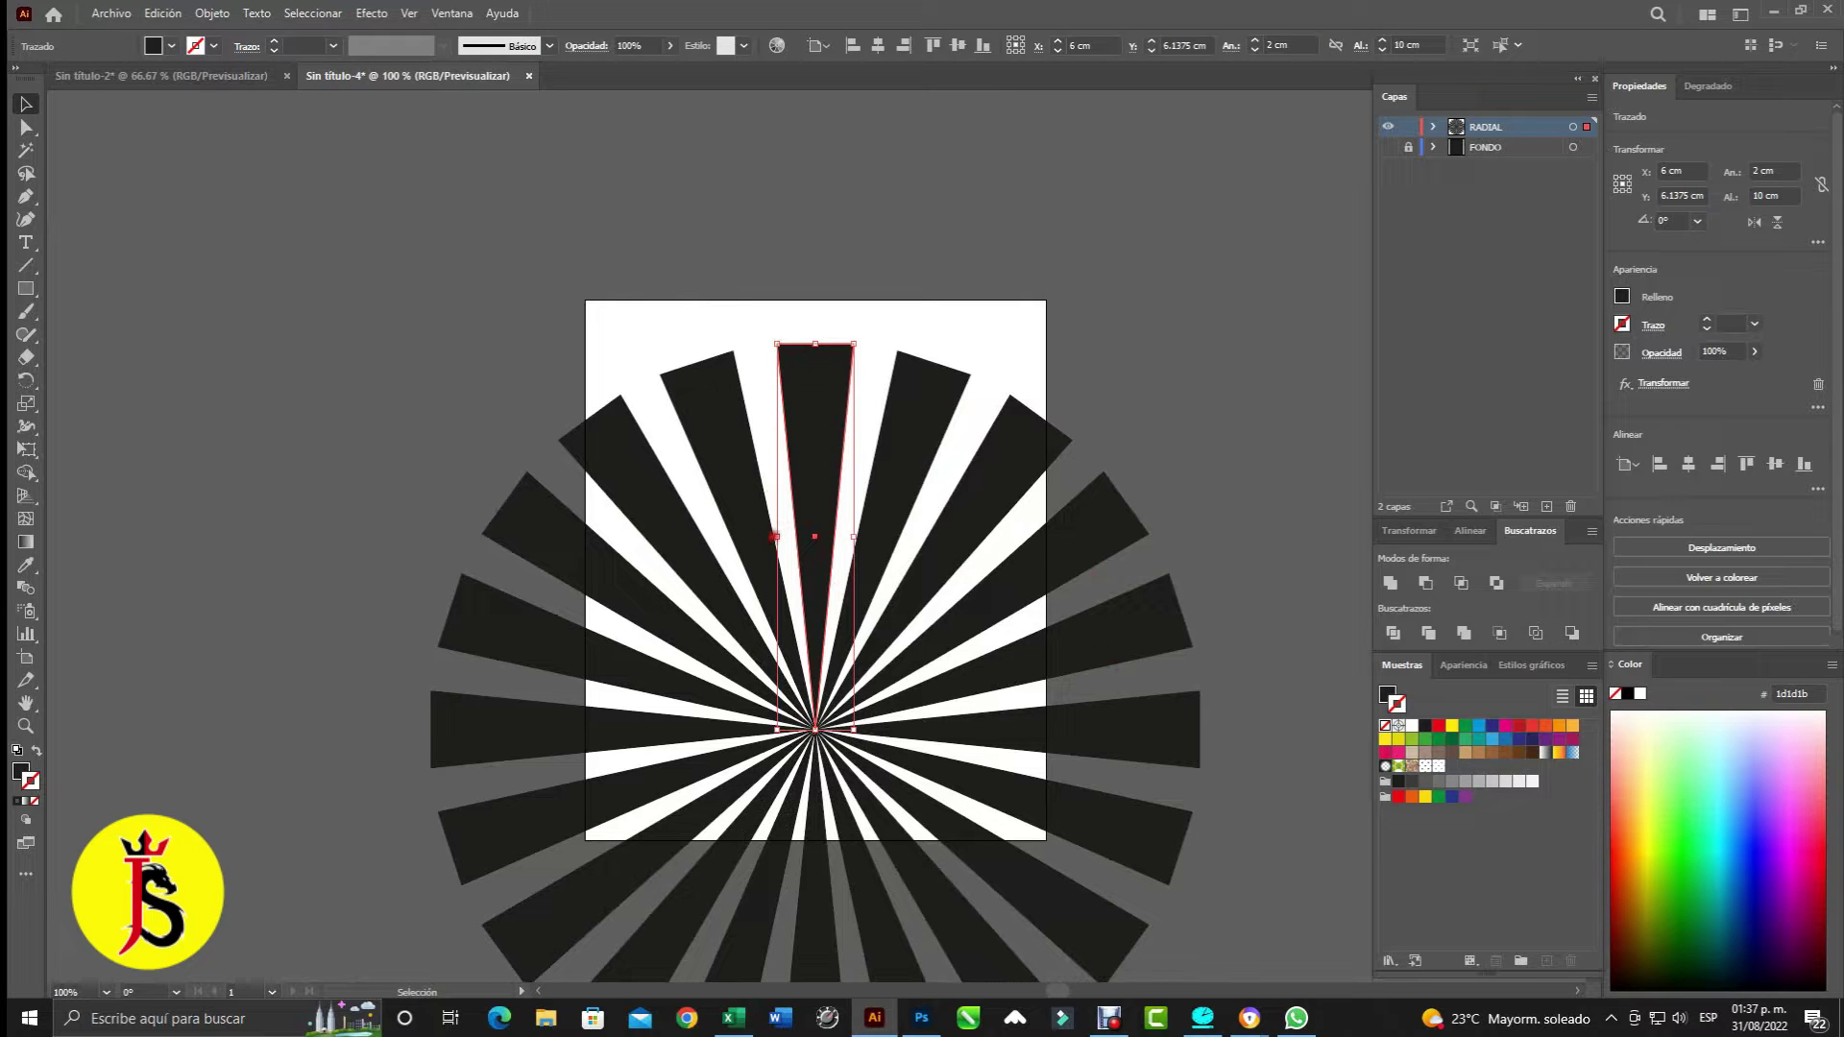
drag(774, 536, 784, 533)
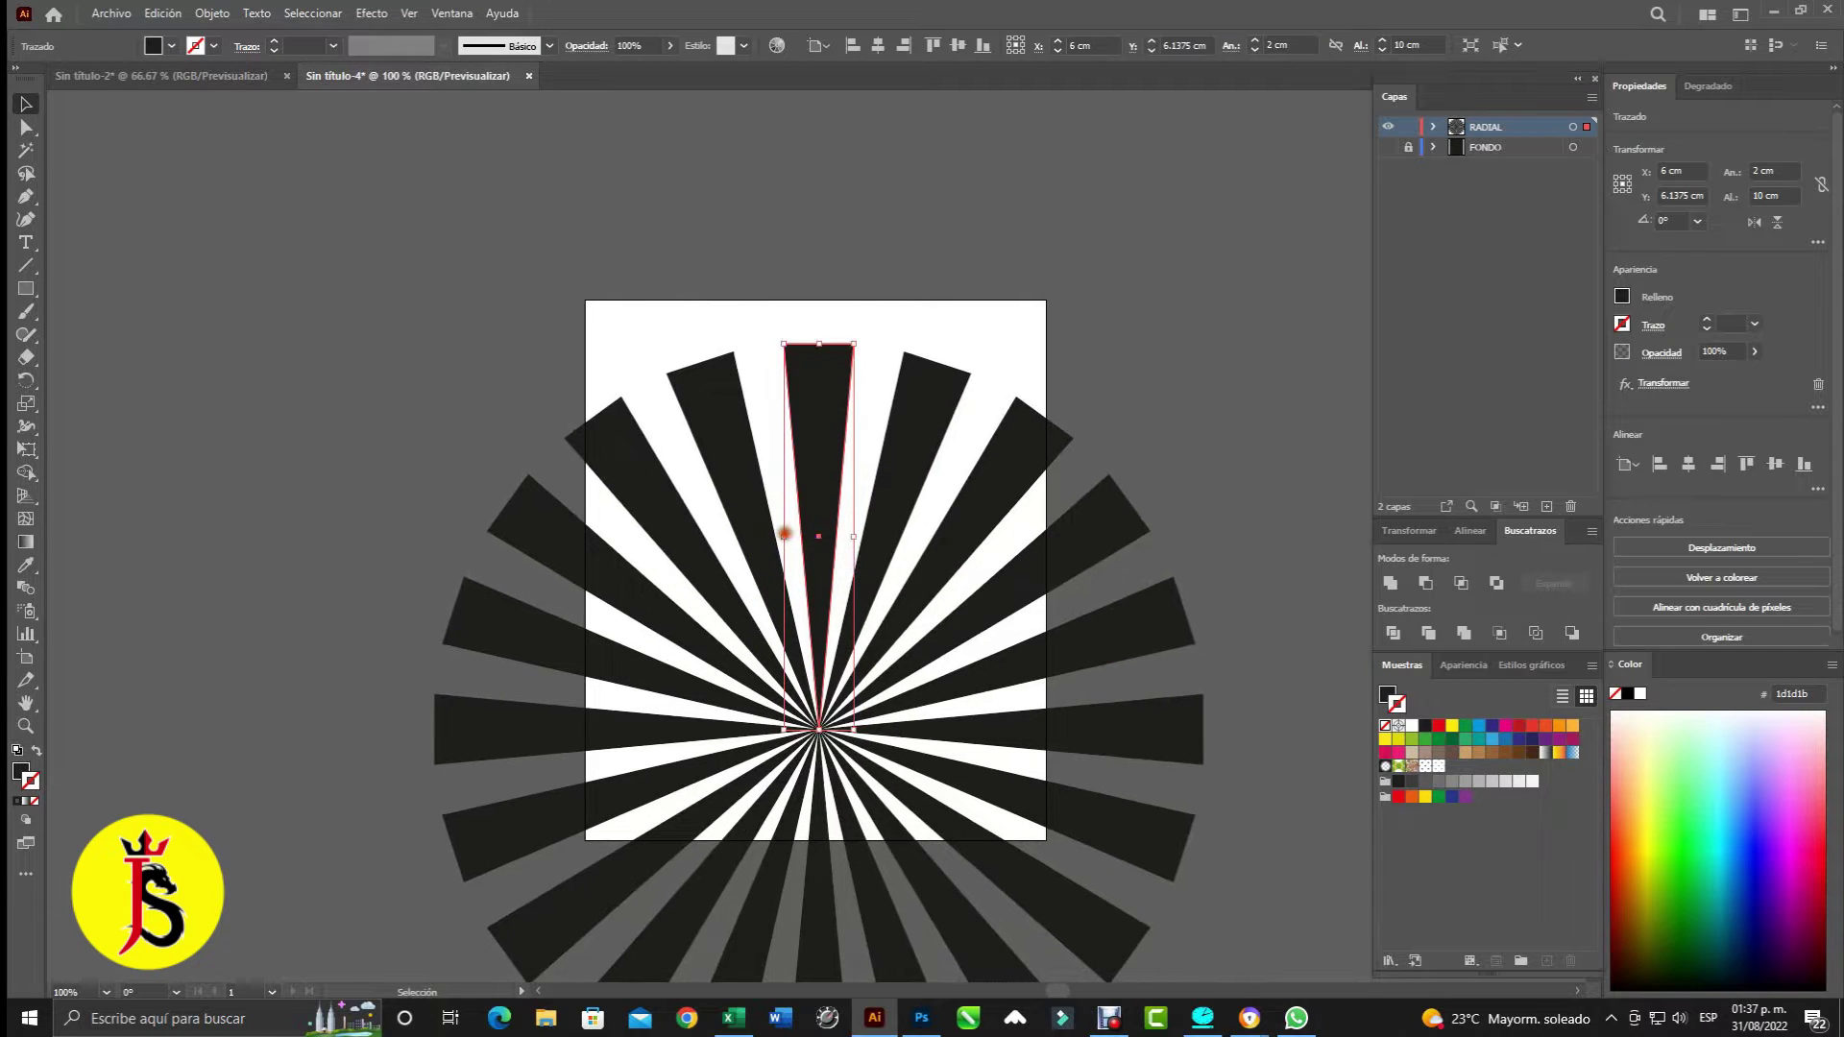
drag(853, 536, 825, 536)
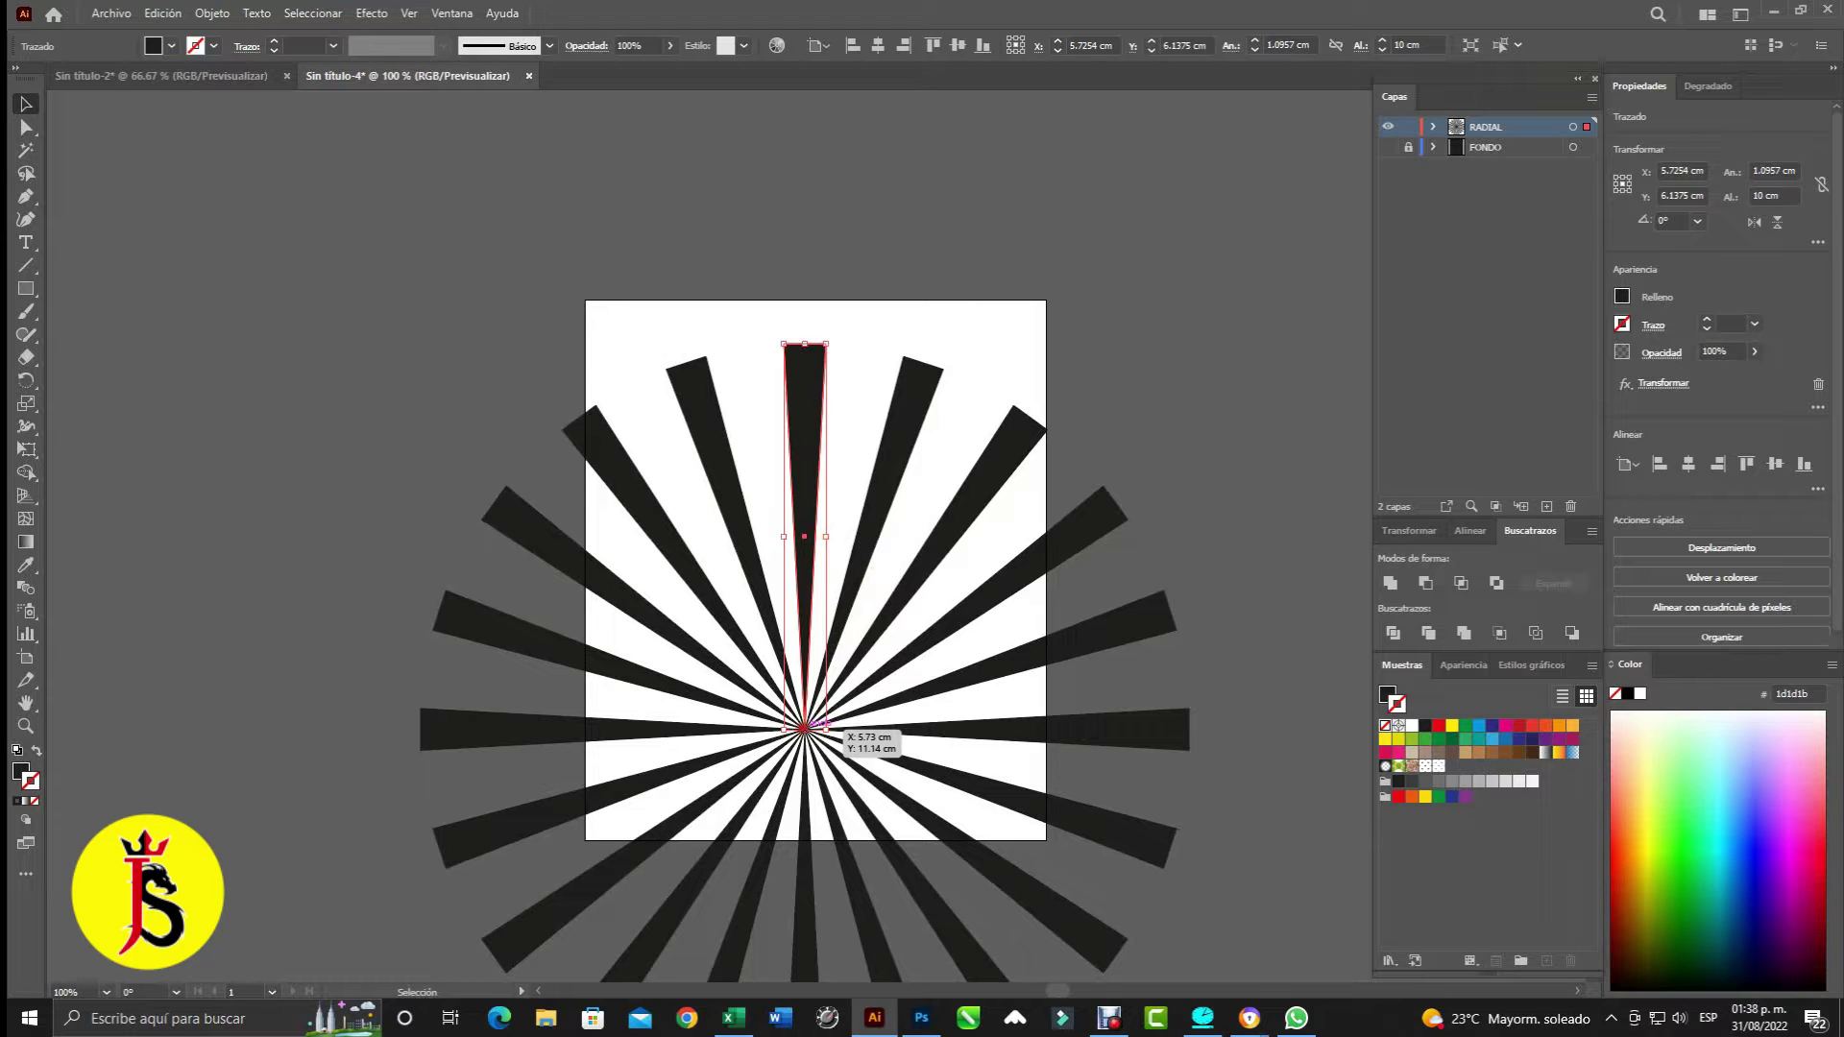
drag(805, 728, 805, 670)
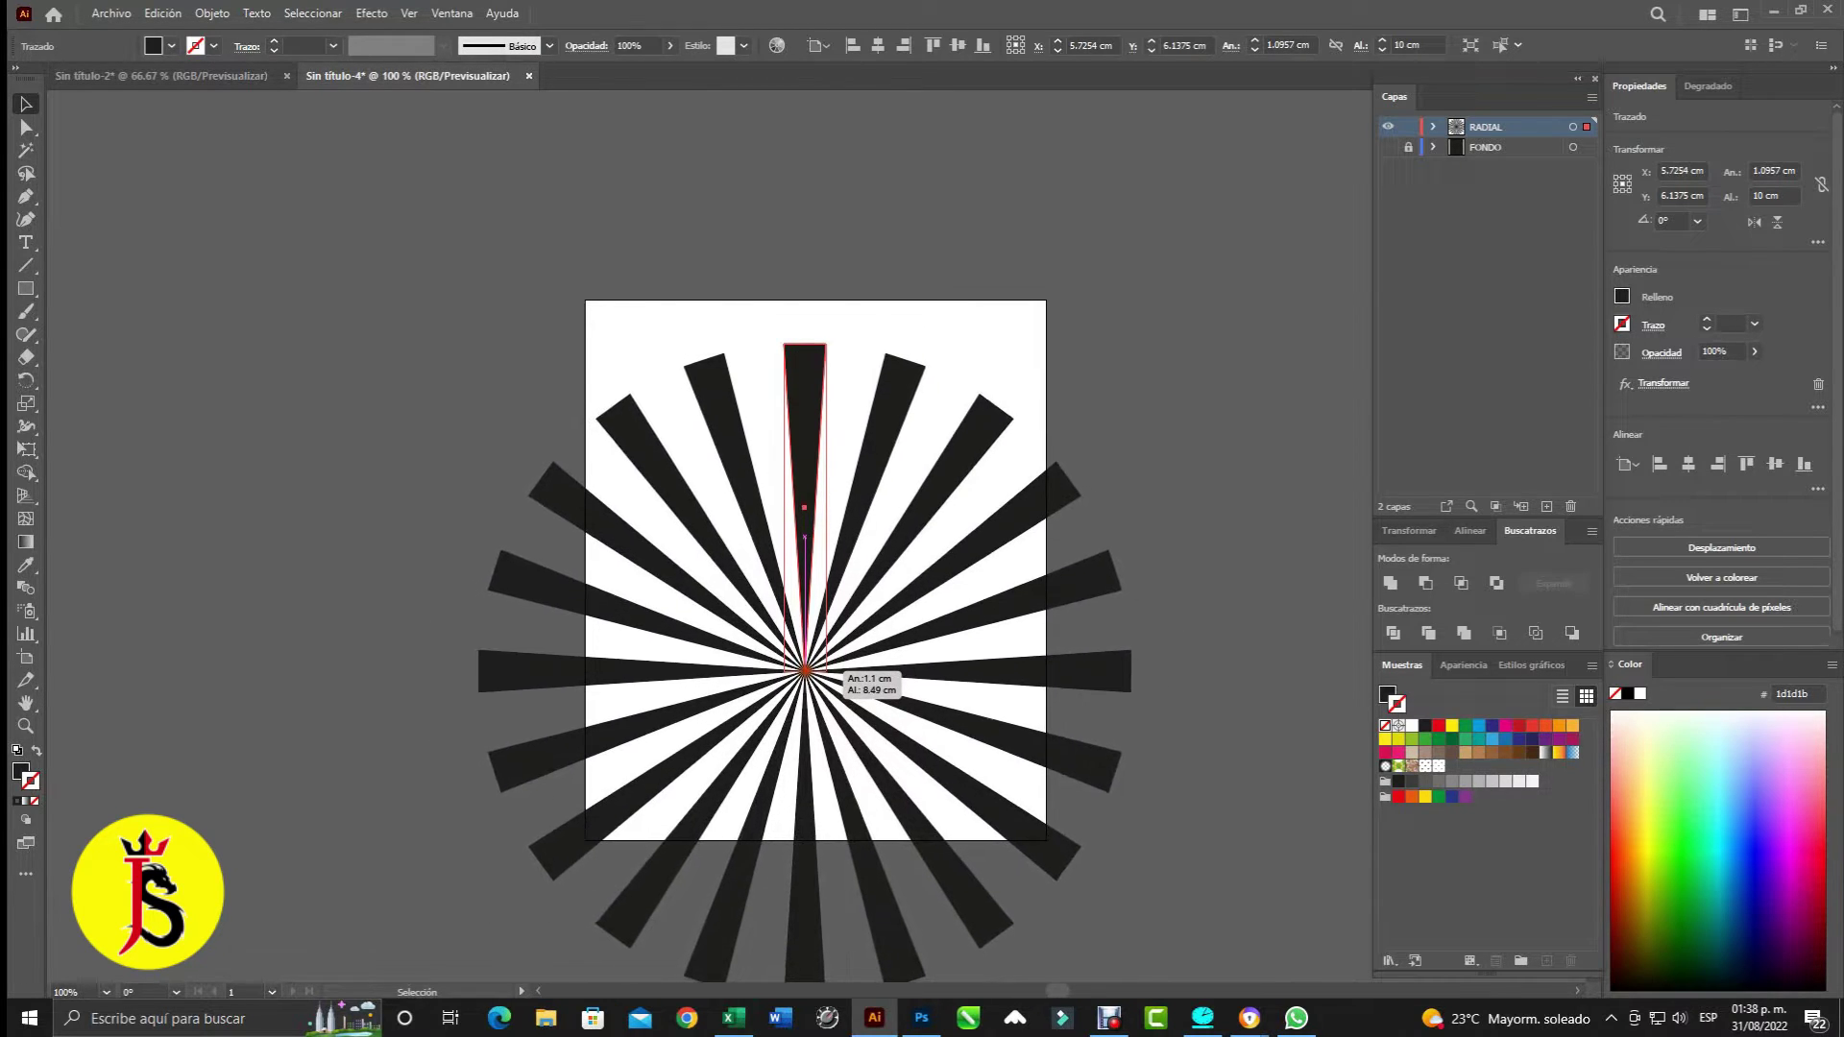
drag(805, 670, 805, 667)
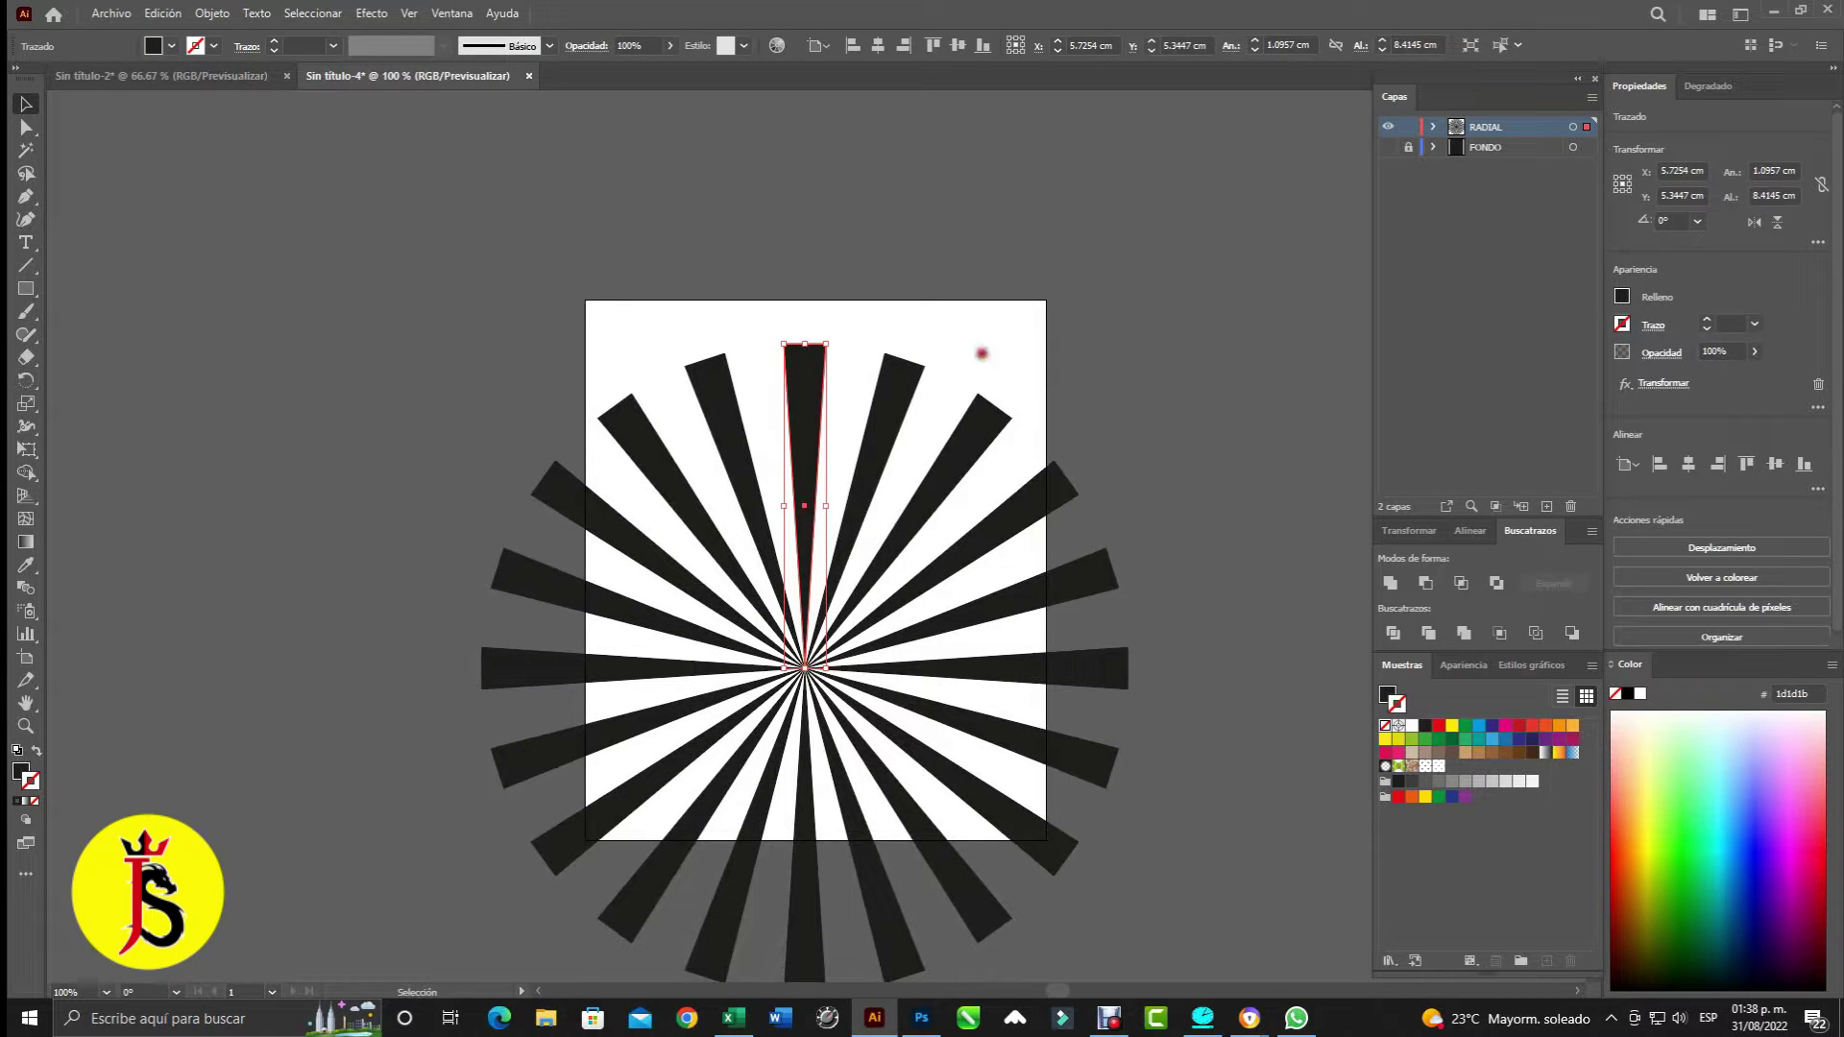
mouse_move(797, 386)
mouse_down()
mouse_move(795, 281)
mouse_move(796, 296)
mouse_up()
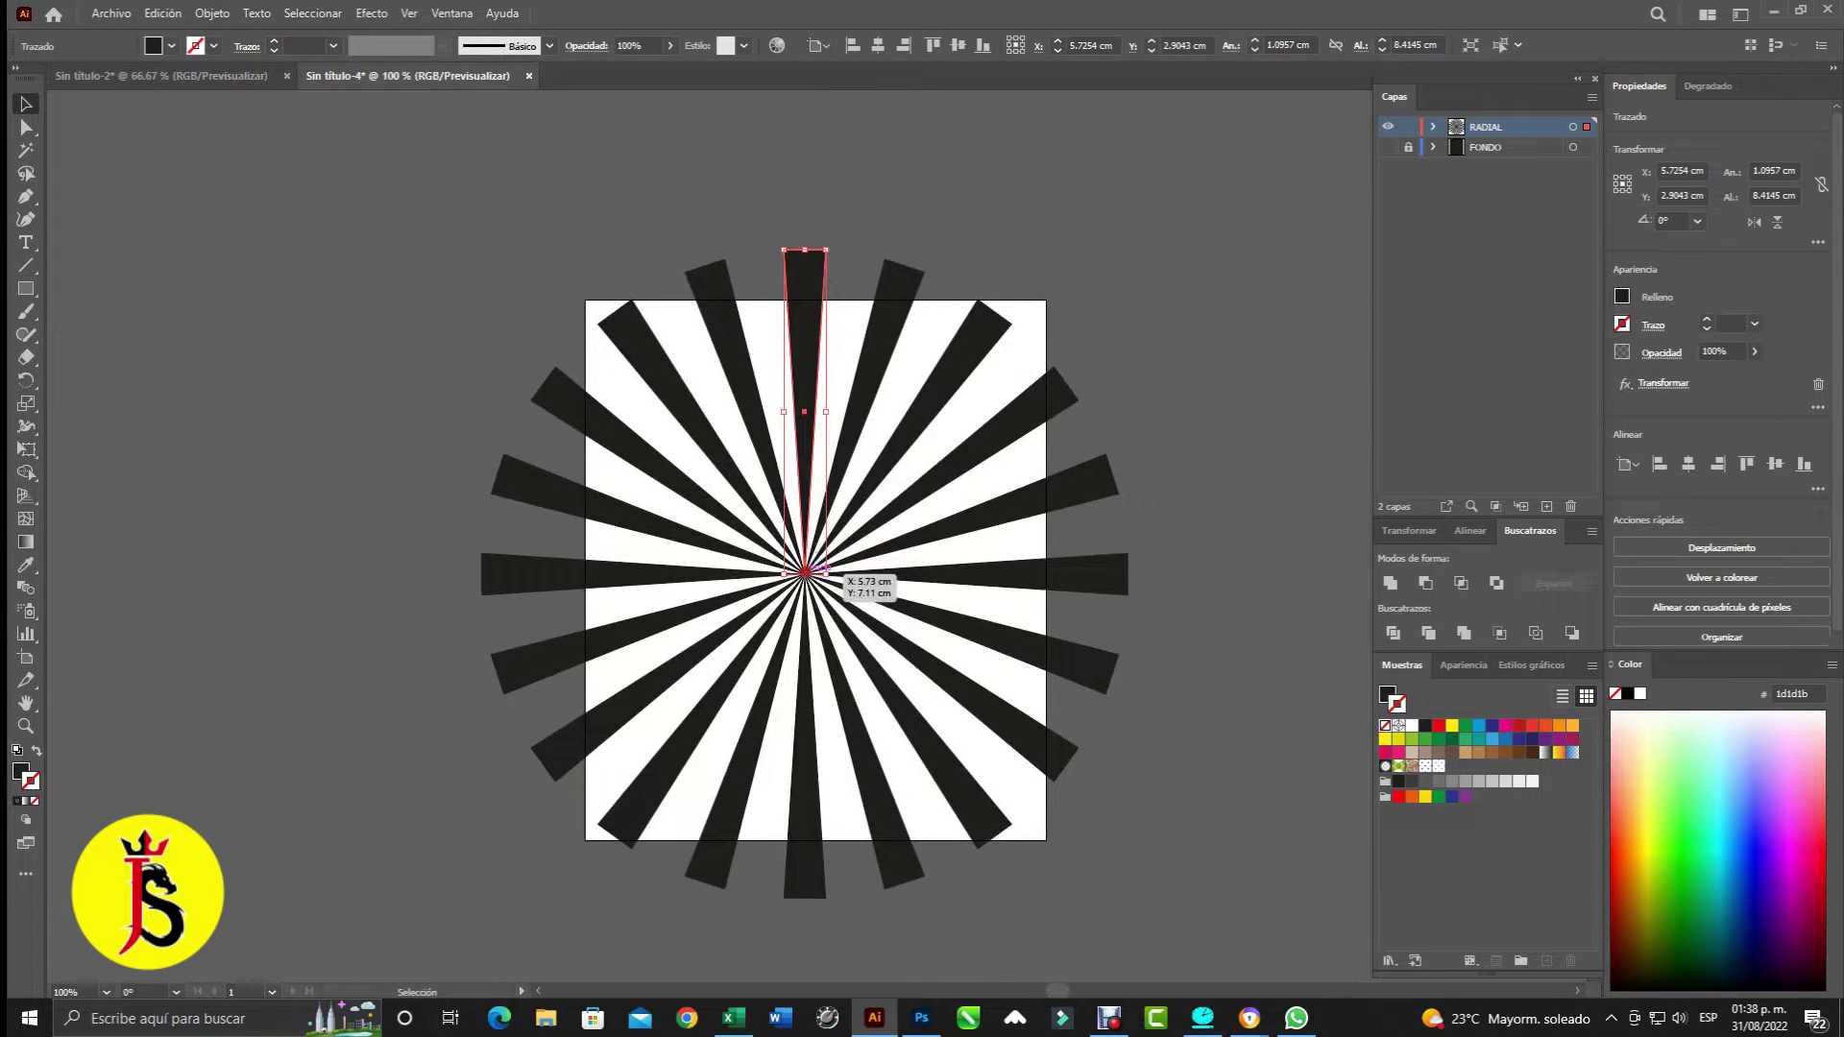
drag(805, 573, 805, 615)
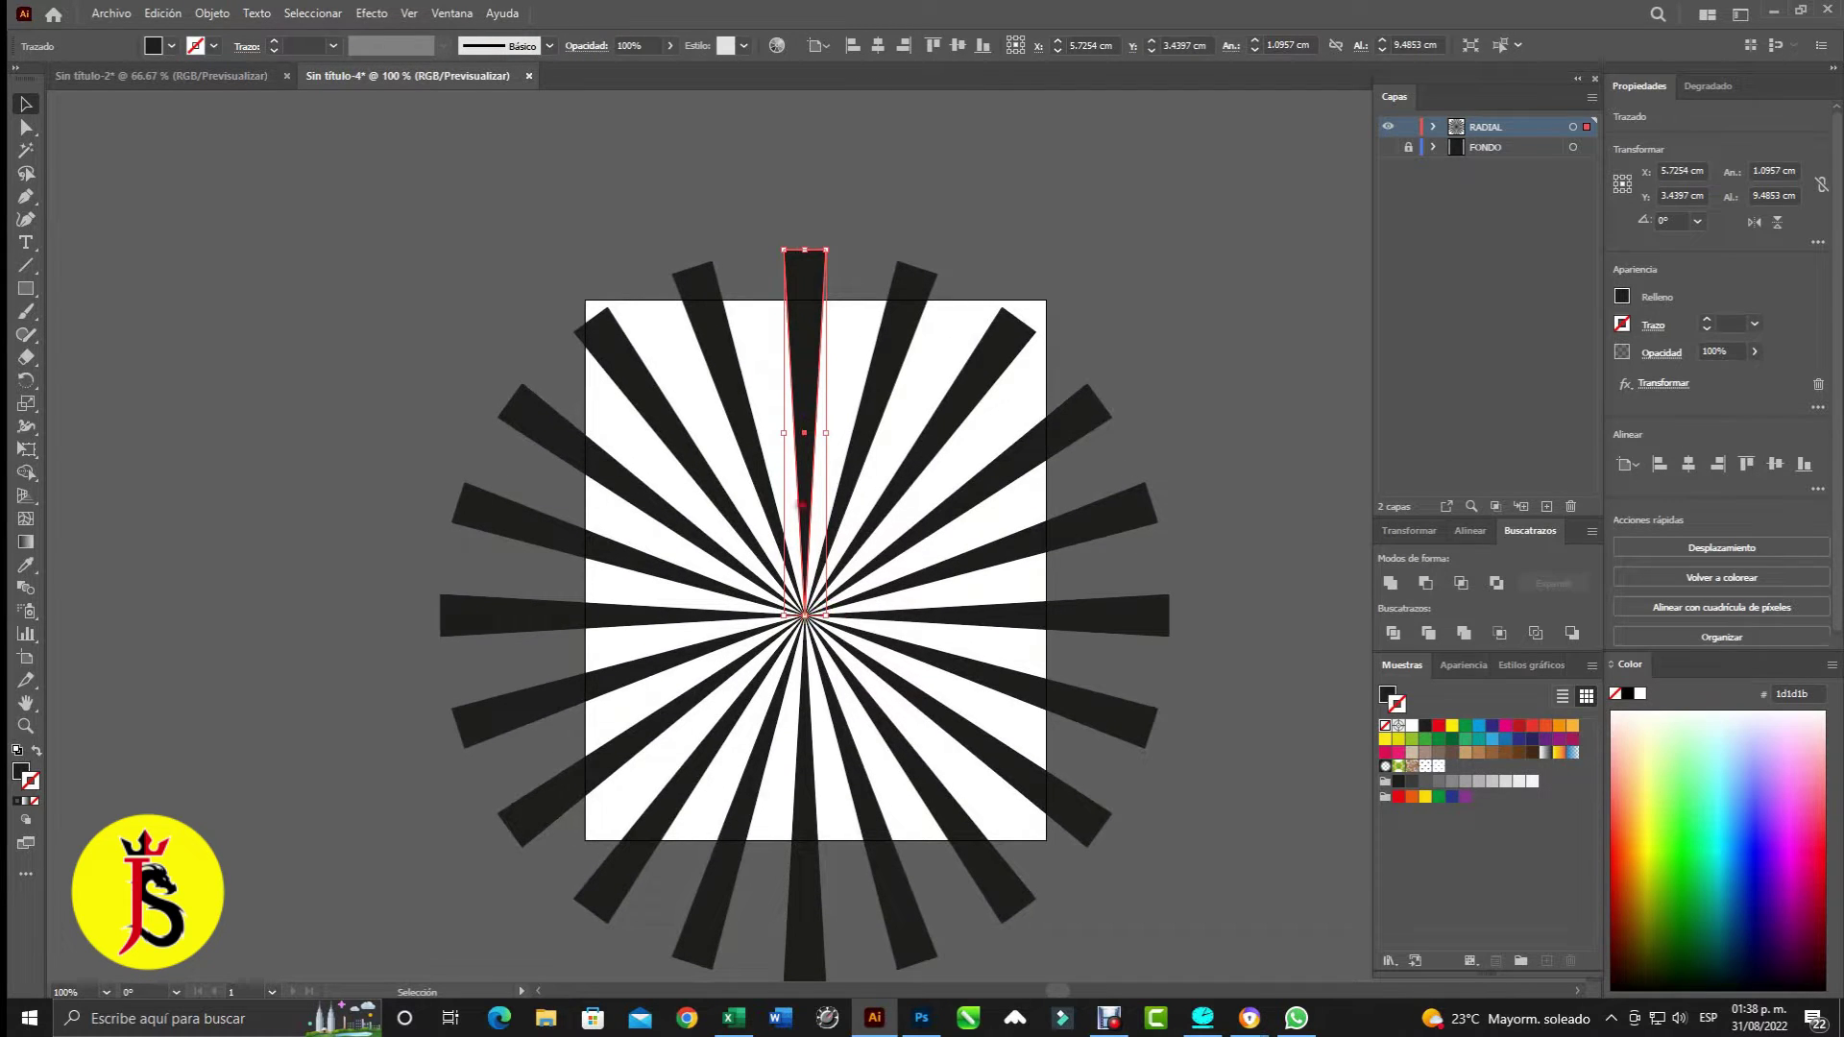
drag(794, 376, 797, 329)
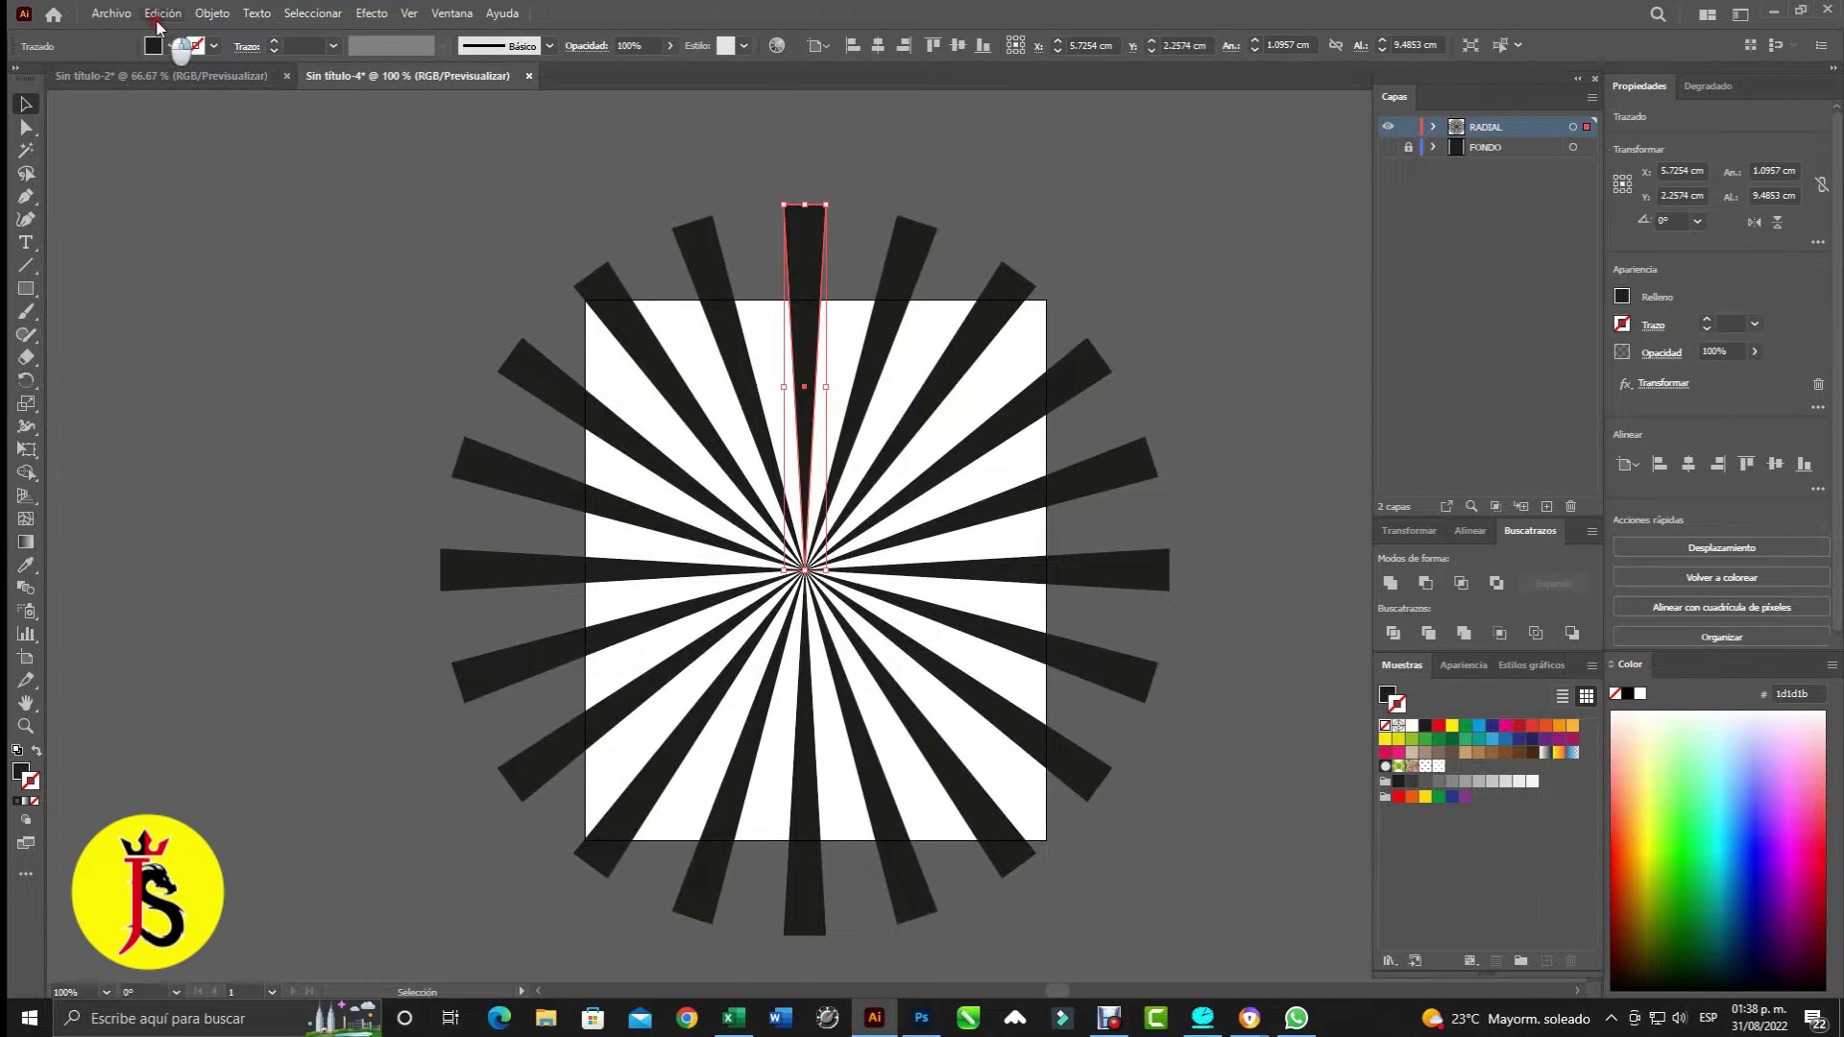
- Expand the repeated ray into separate ray paths and unite them into one 16.97 cm burst shape
click(210, 14)
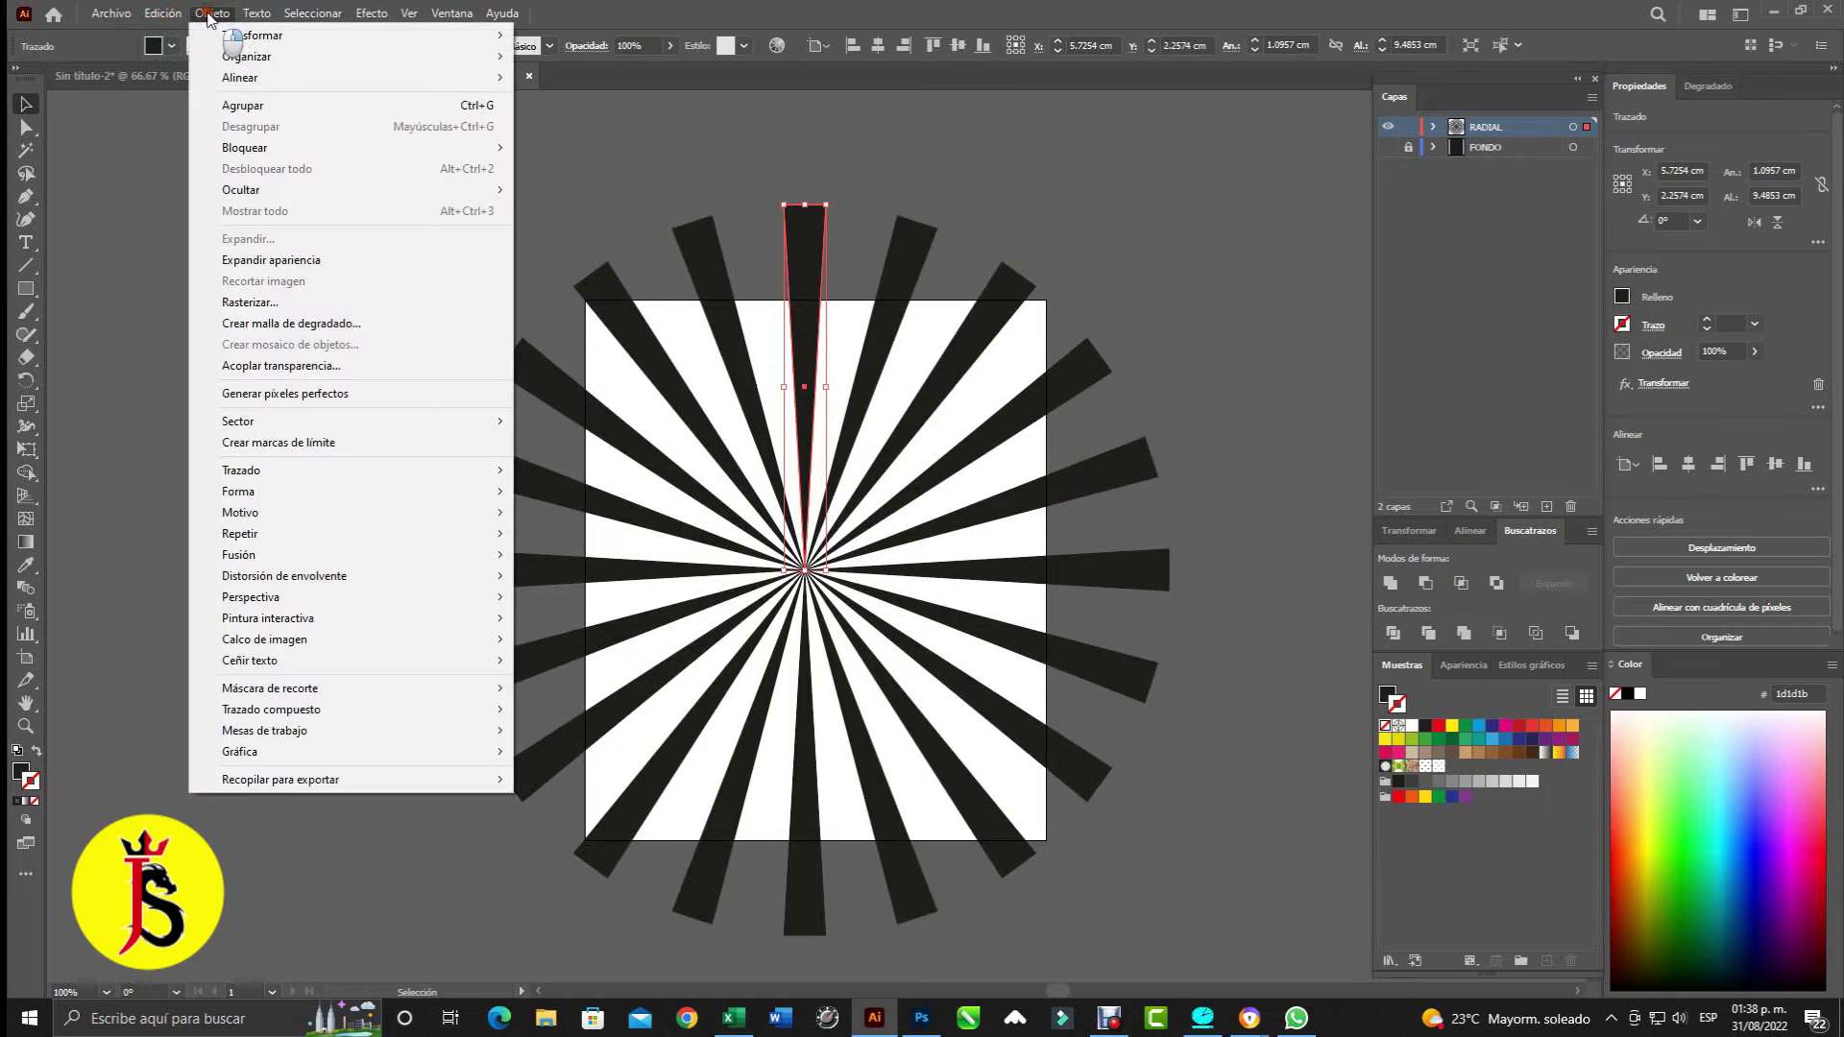
click(336, 256)
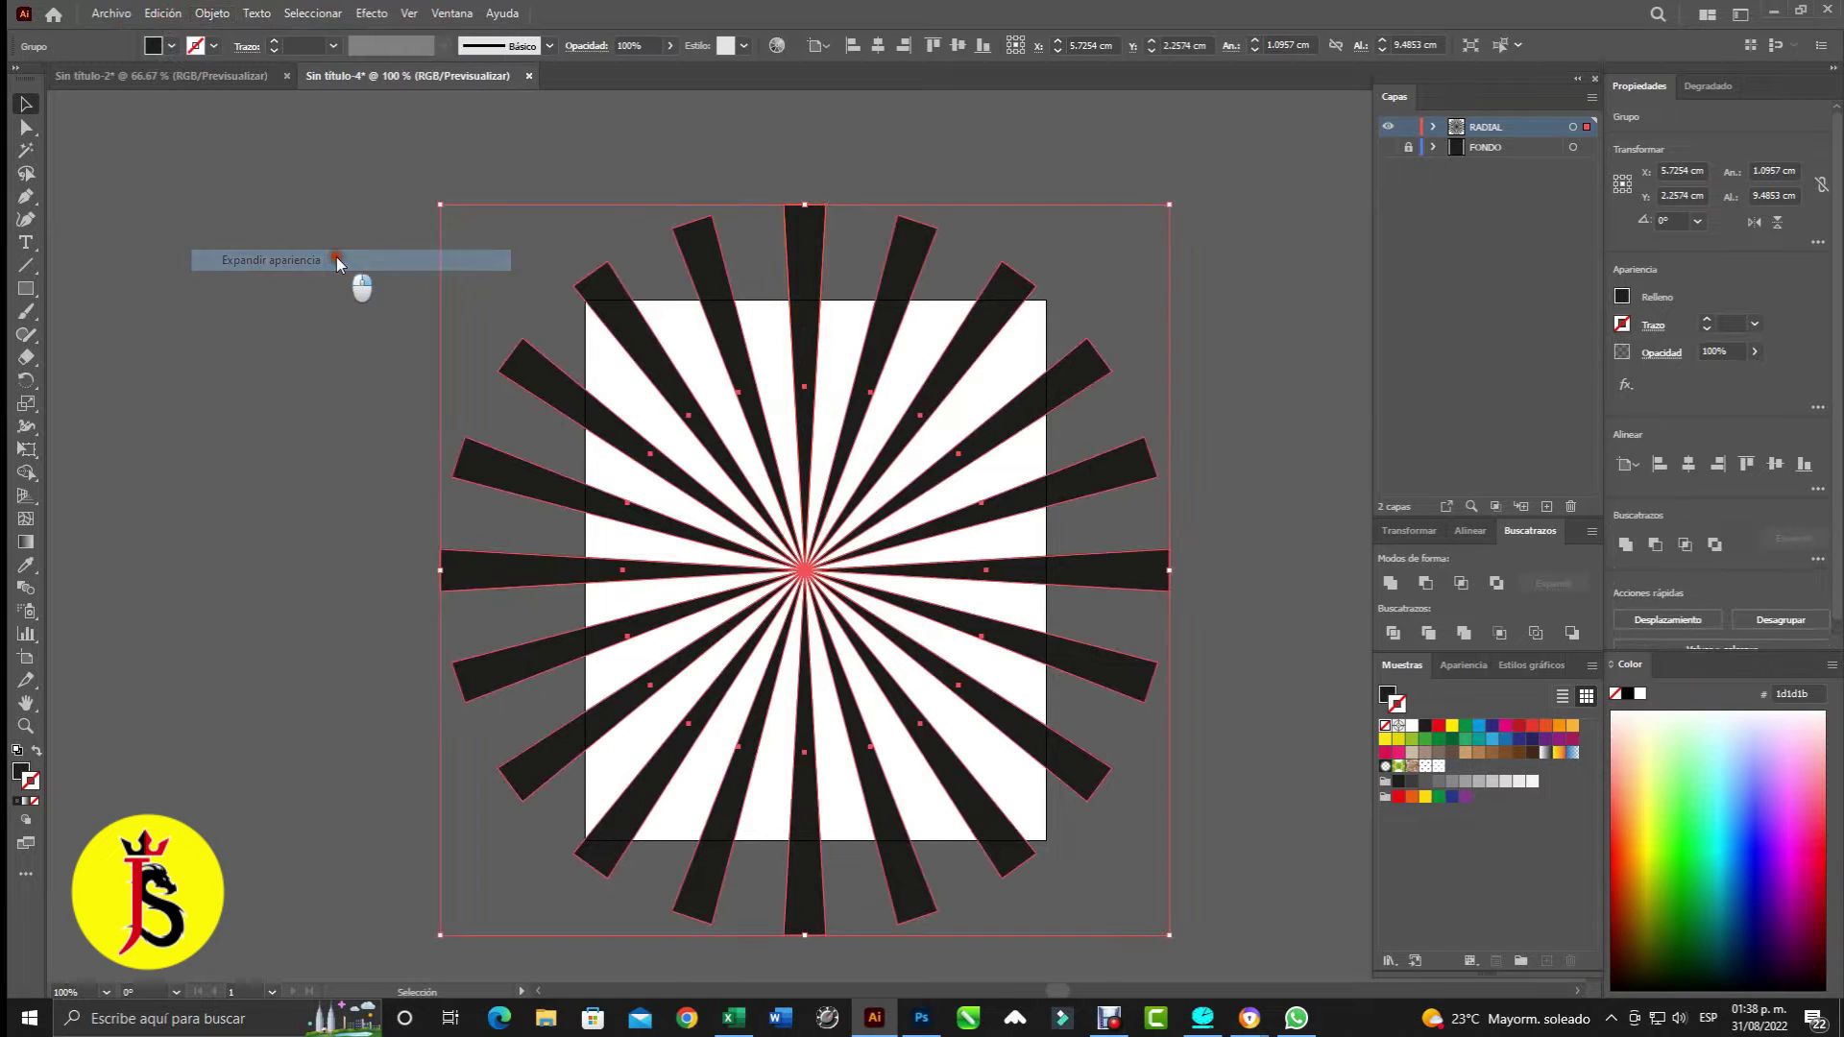
click(211, 14)
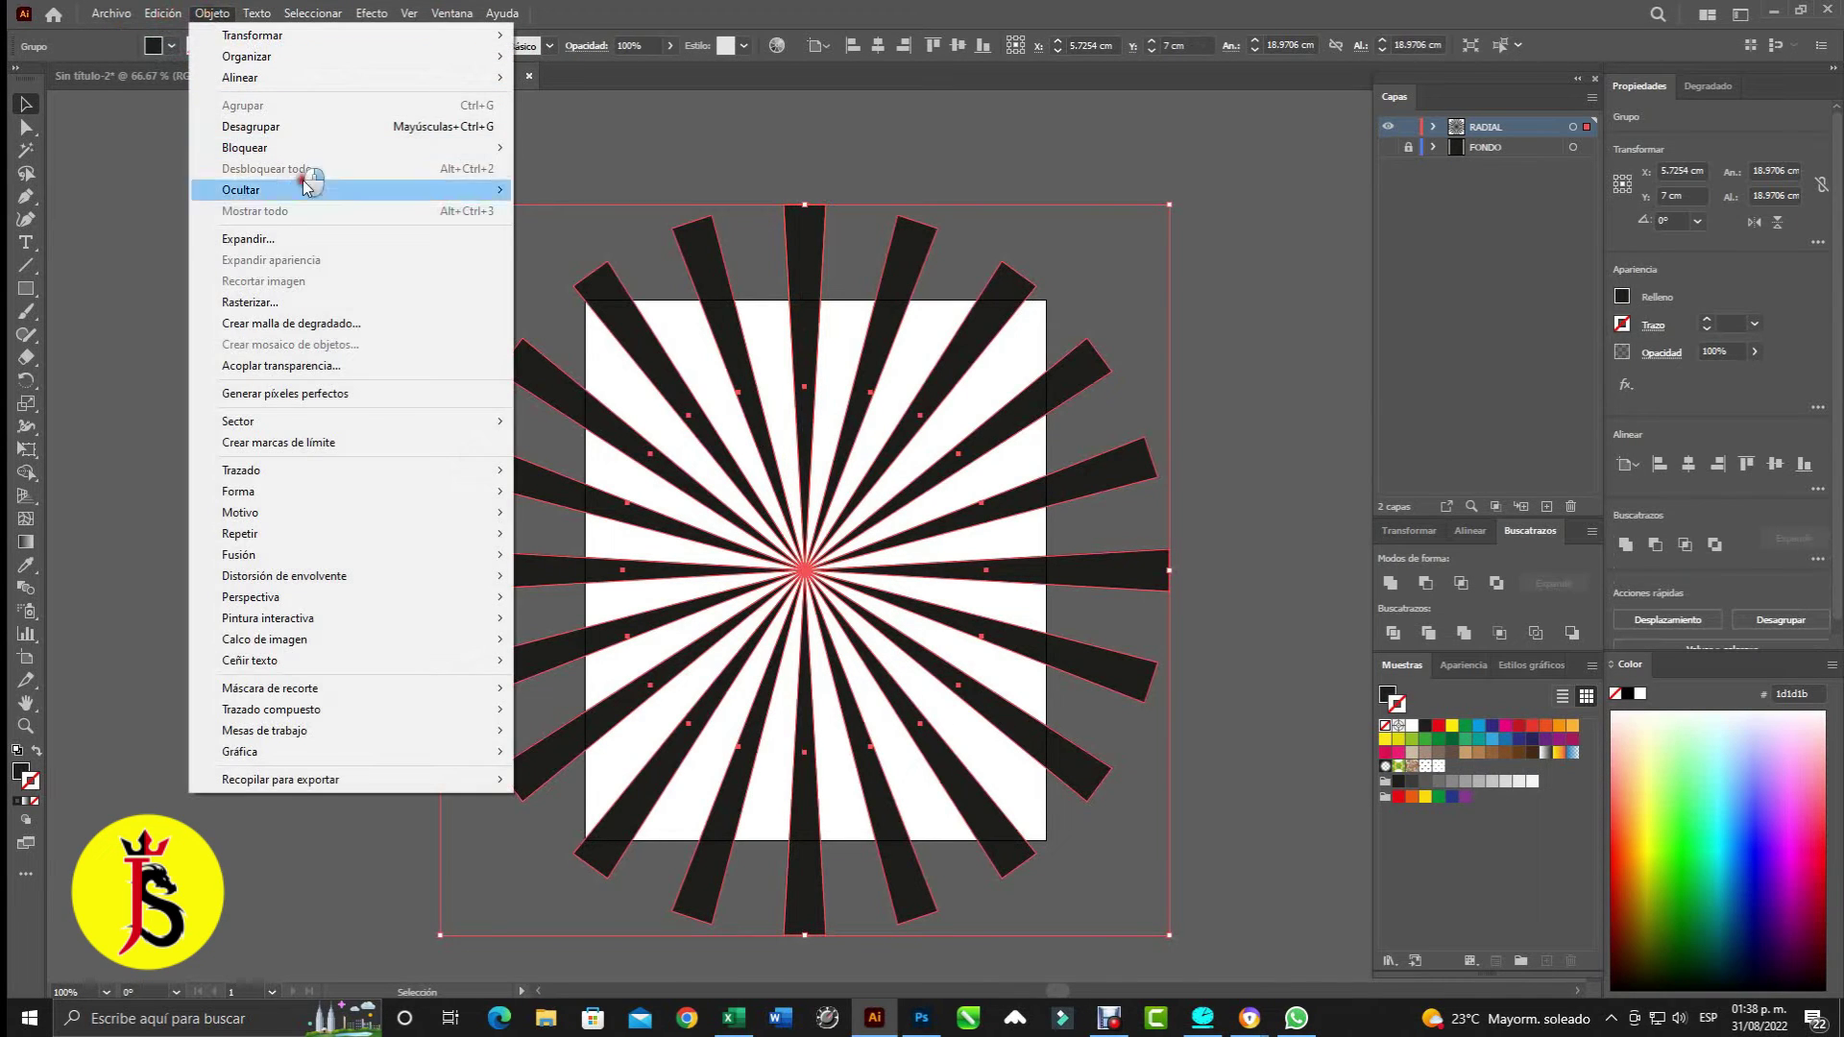
click(323, 234)
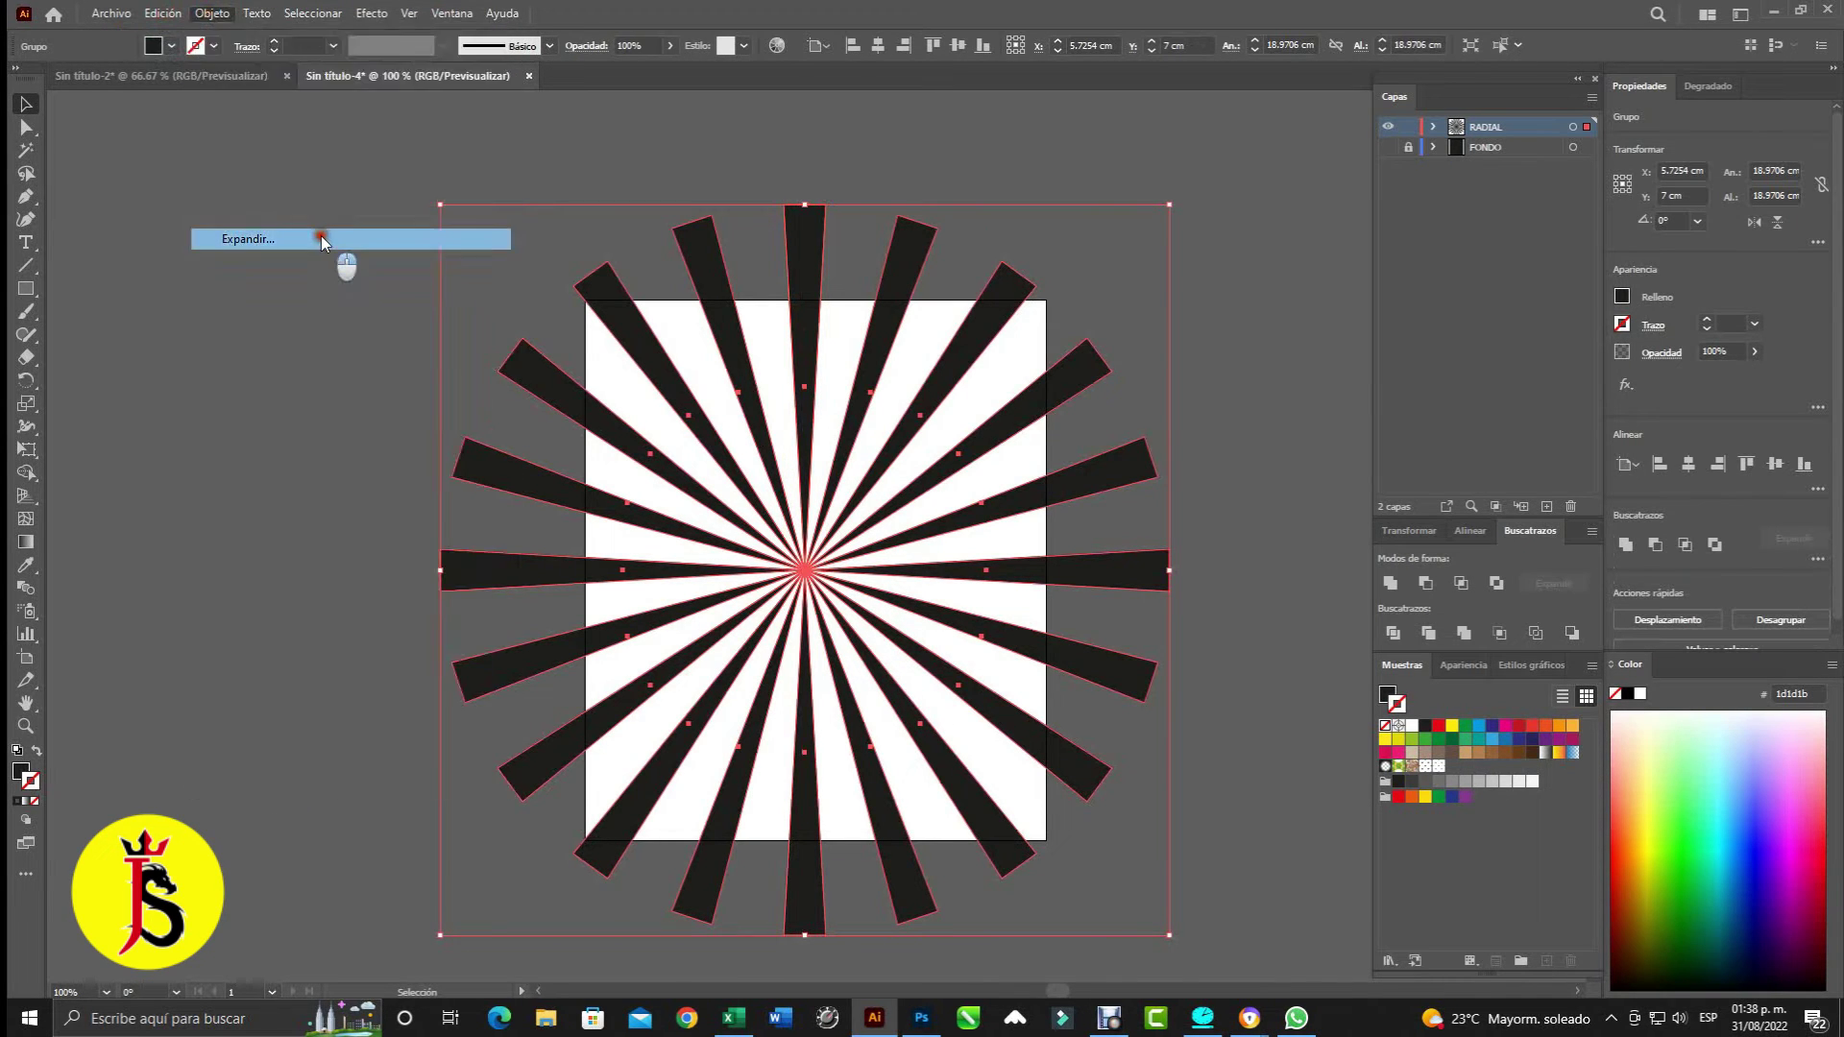
click(1389, 583)
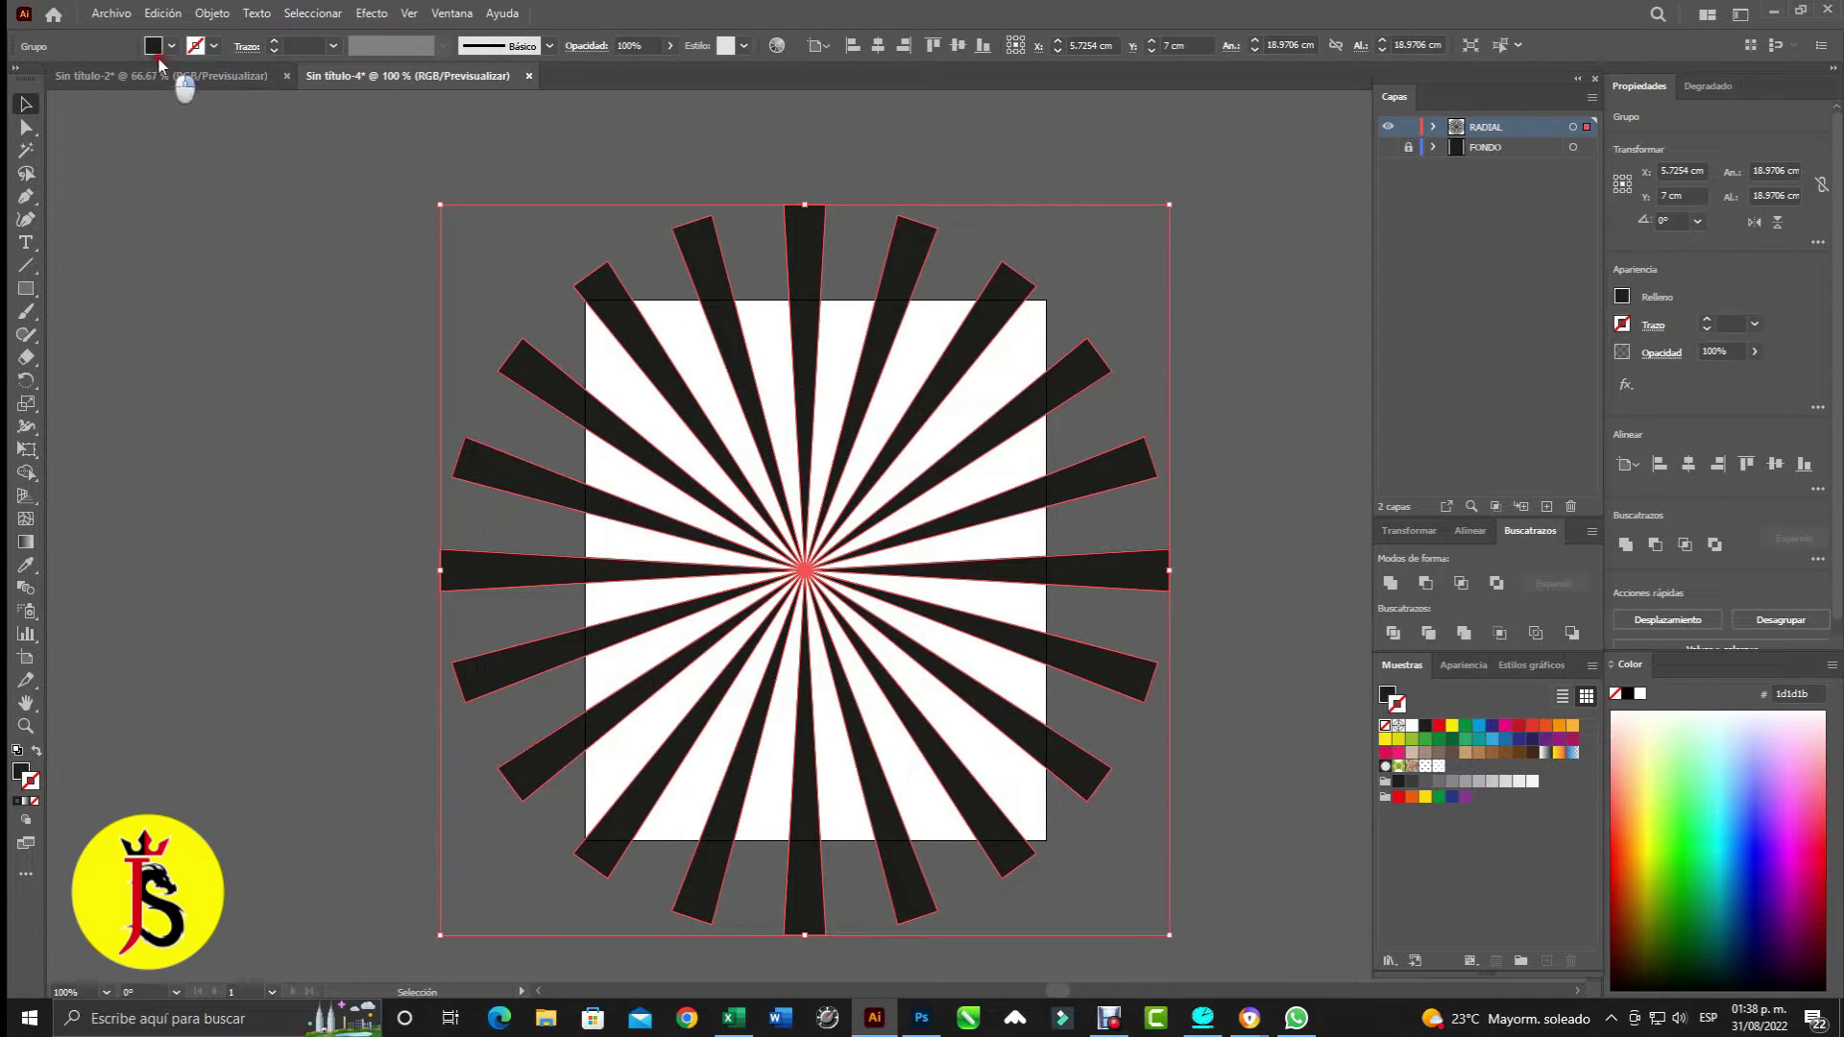
click(125, 16)
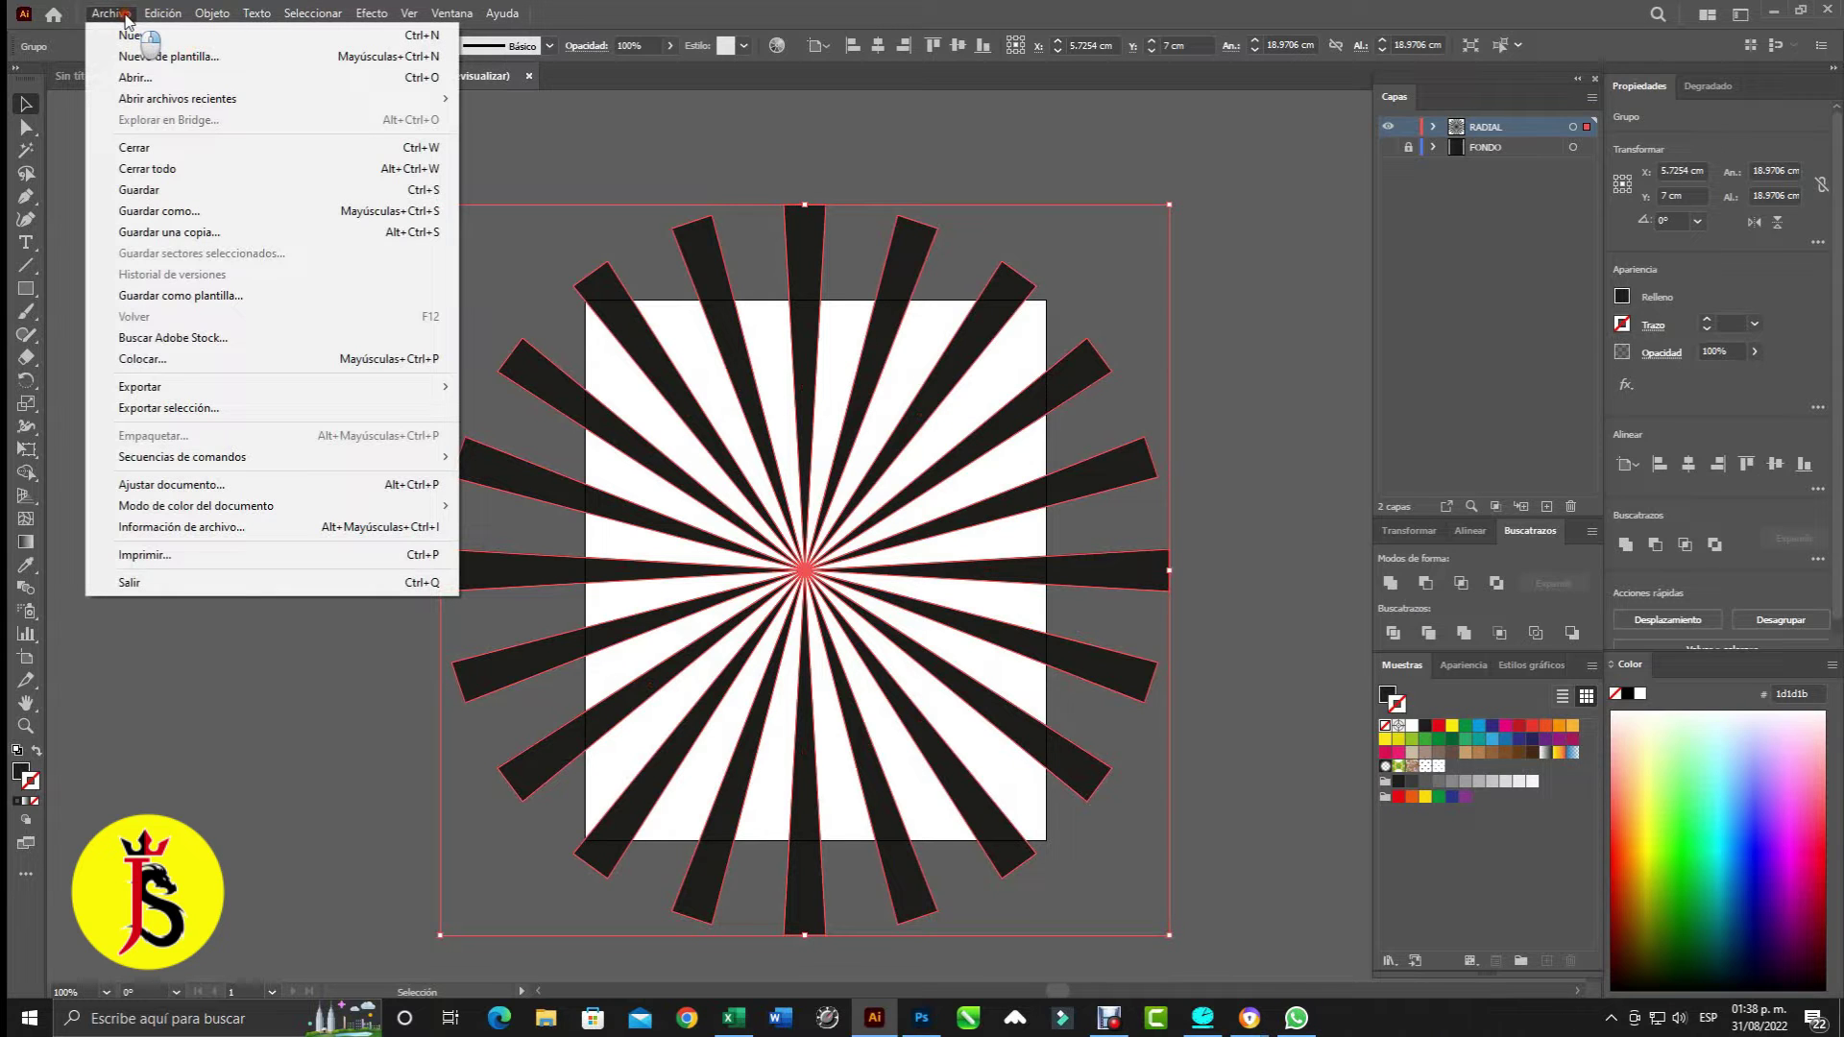
mouse_move(140, 386)
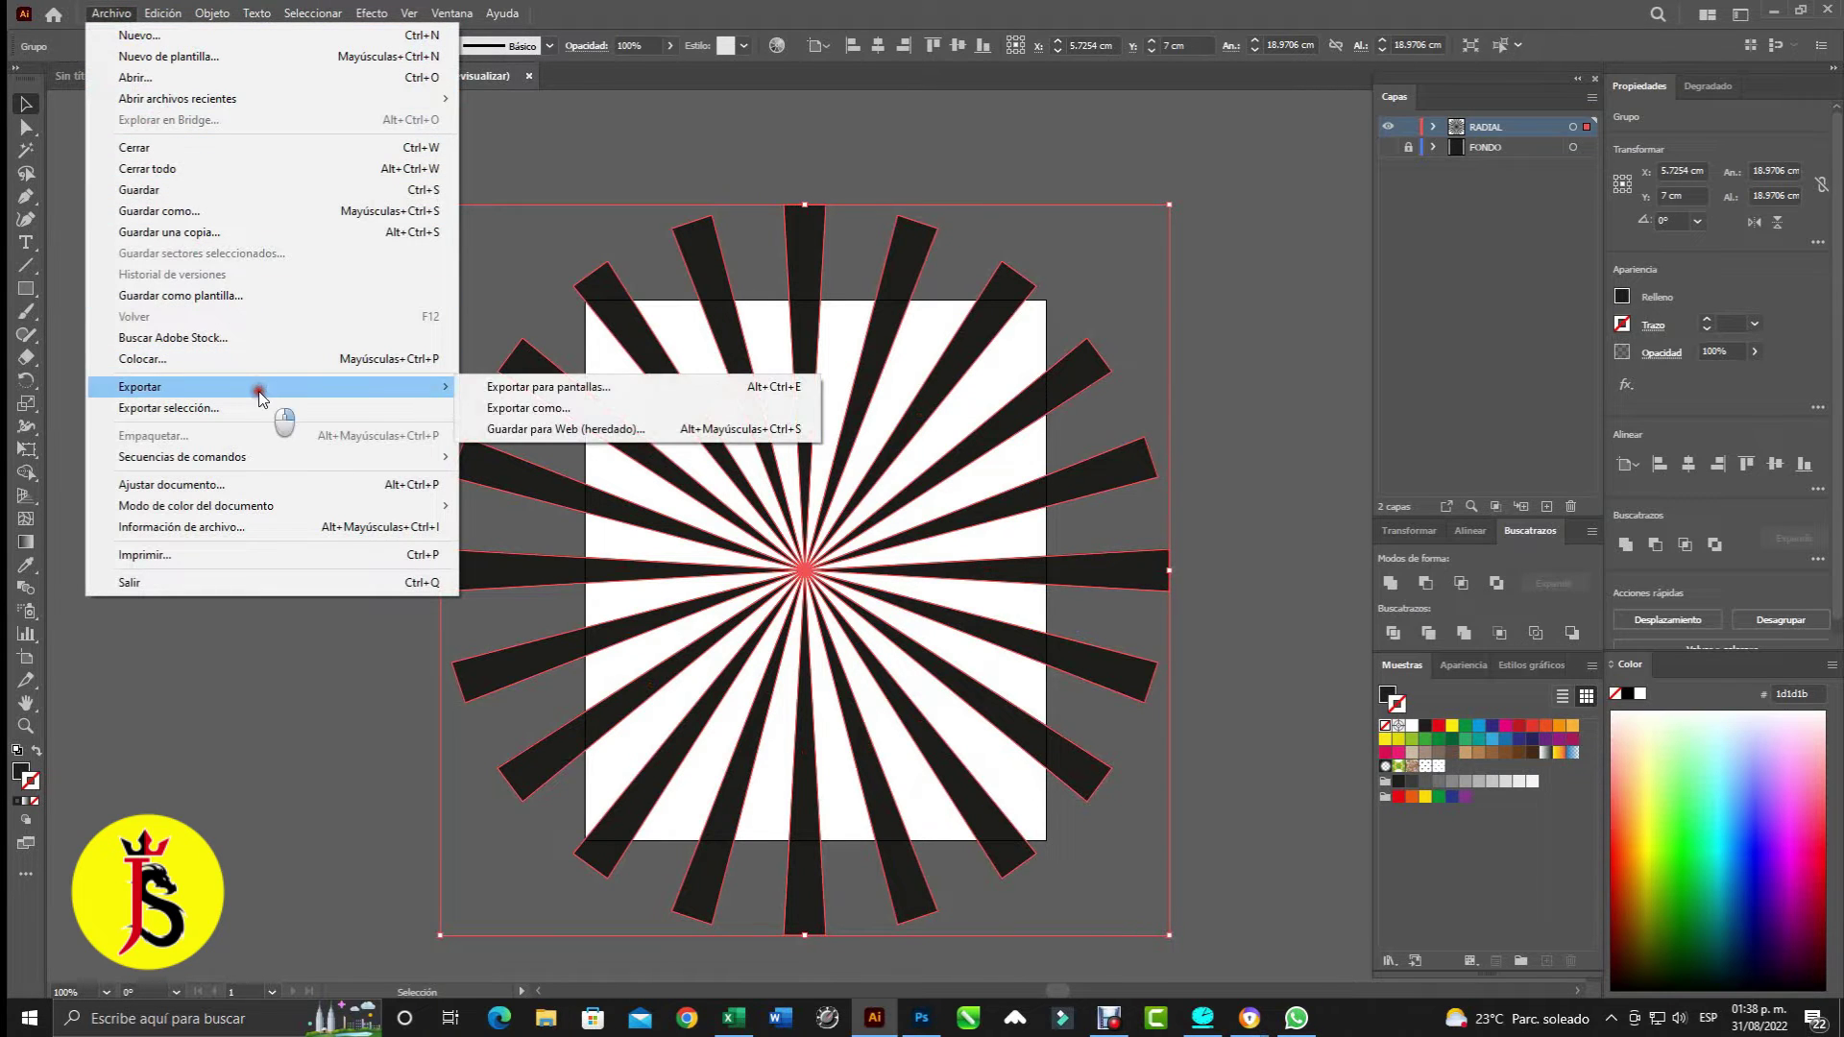
- Export the merged burst as RADIAL4.png at High 300 ppi with a transparent background
click(591, 409)
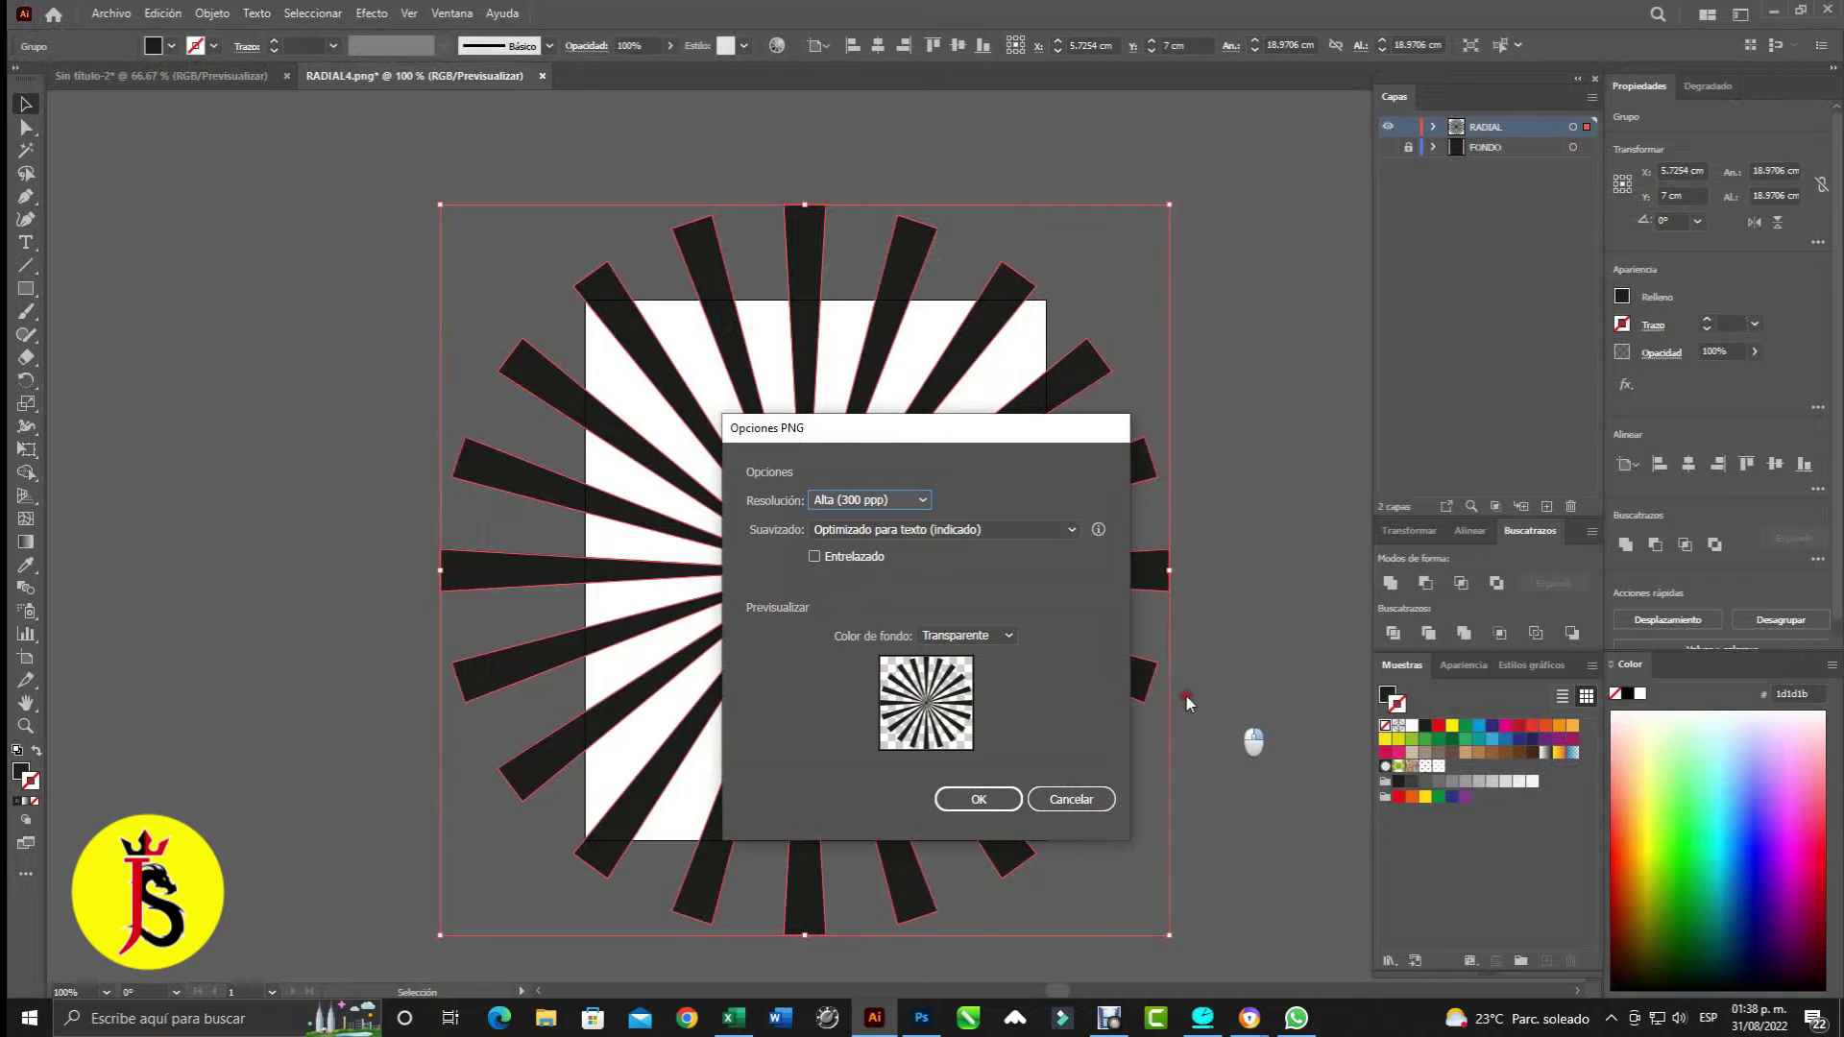
click(984, 803)
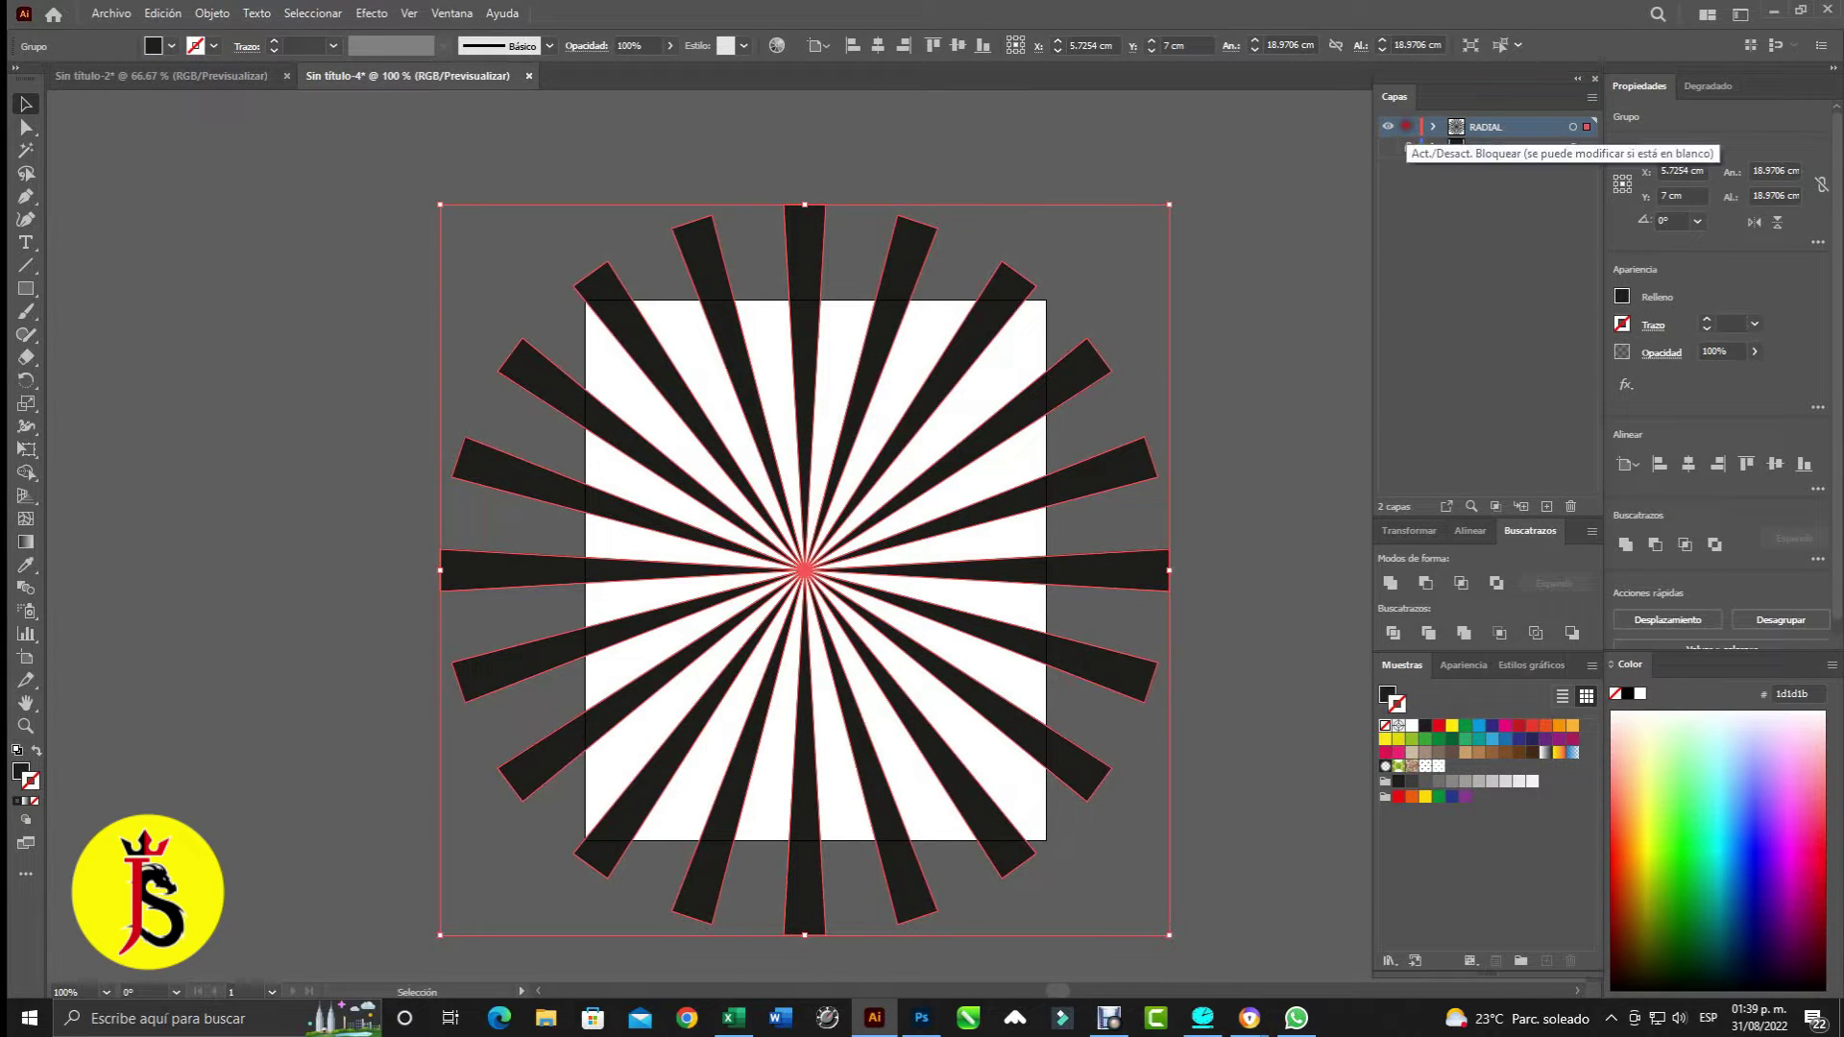
- Lock the RADIAL layer and add a new top layer named POW
click(1408, 126)
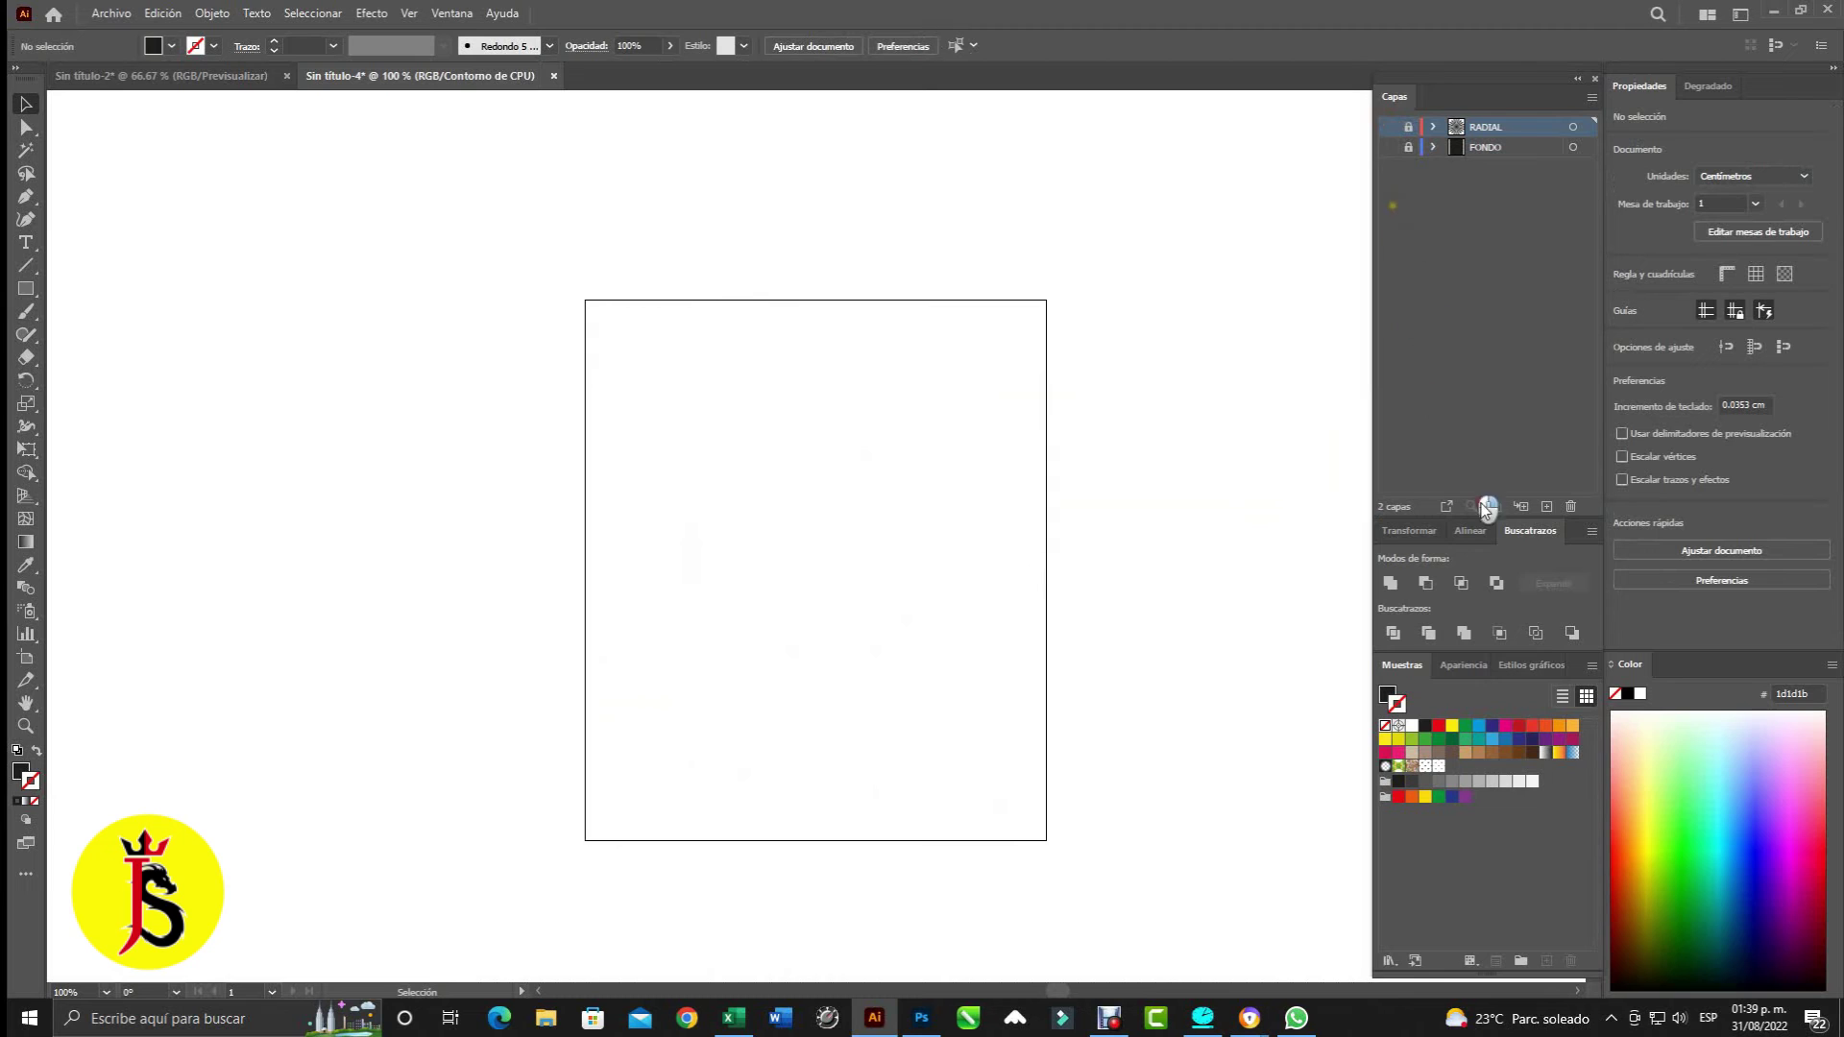
click(1548, 505)
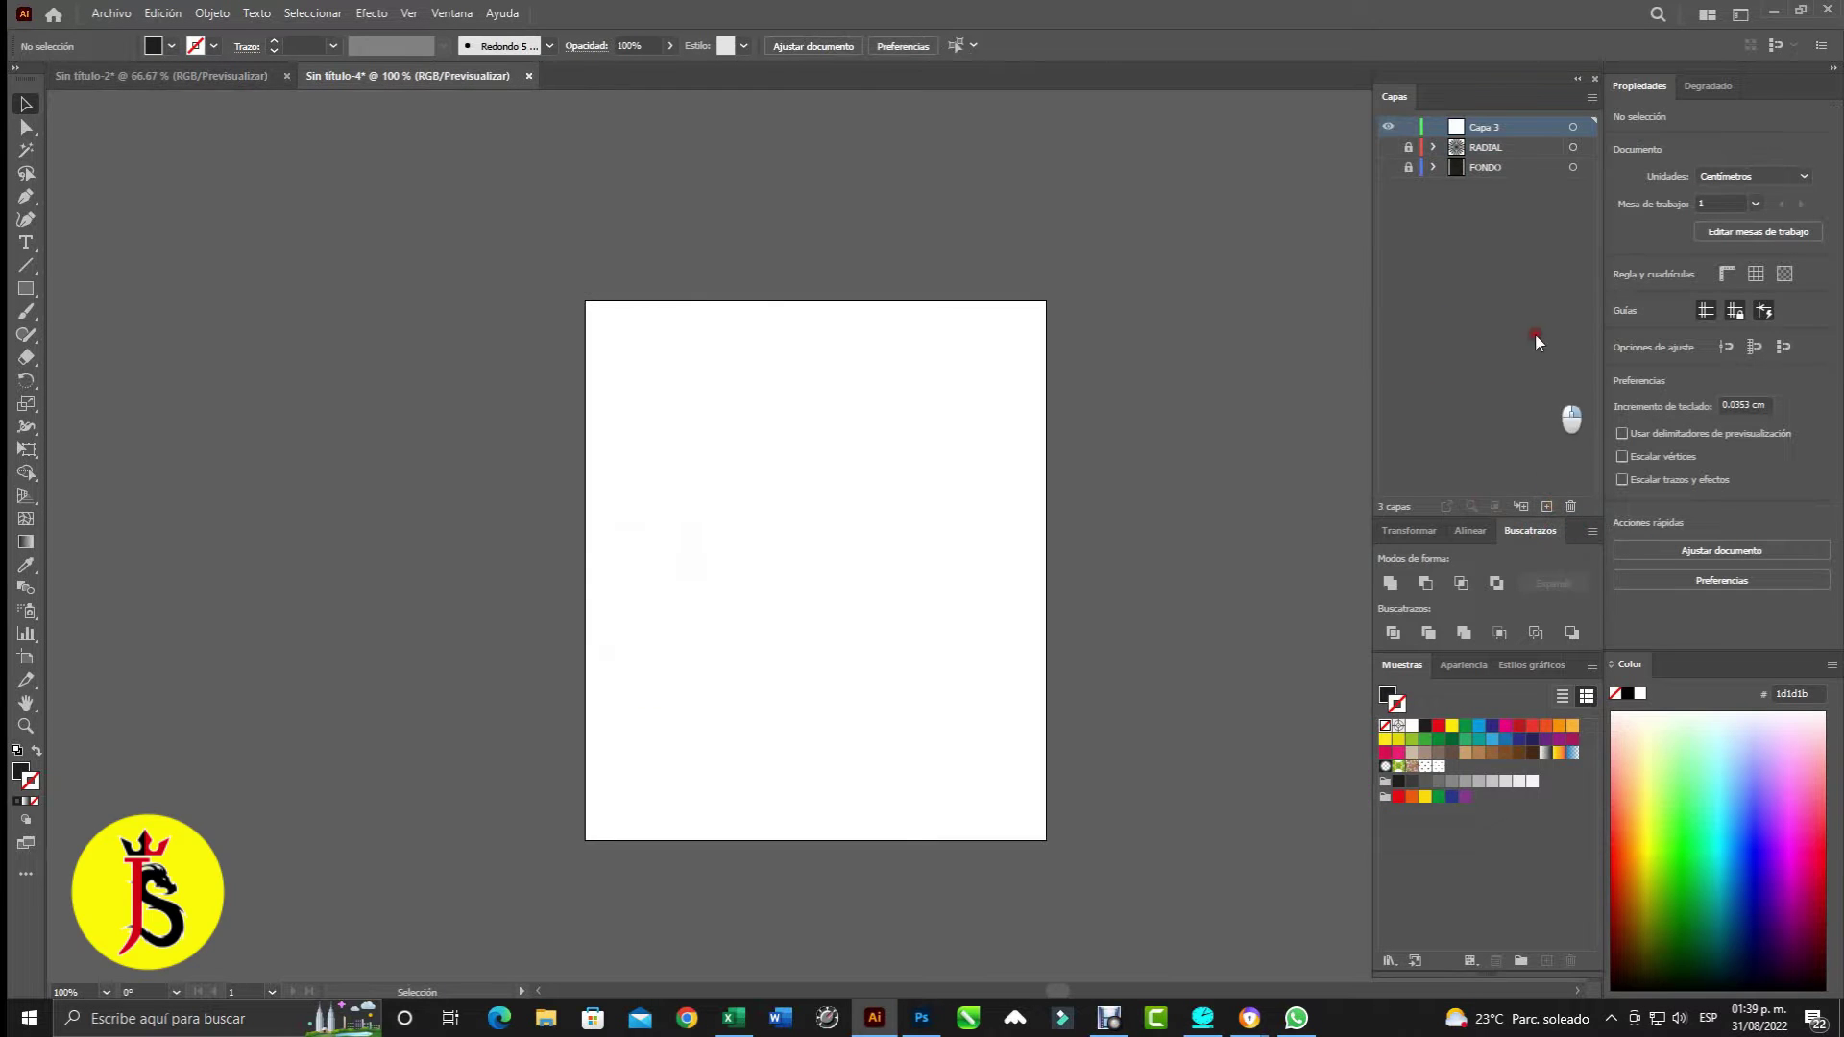
double_click(1486, 129)
text(RA)
click(26, 288)
- Draw a 10 × 7 cm black ellipse, centre it, and reduce its height to about 6.39 cm
click(177, 336)
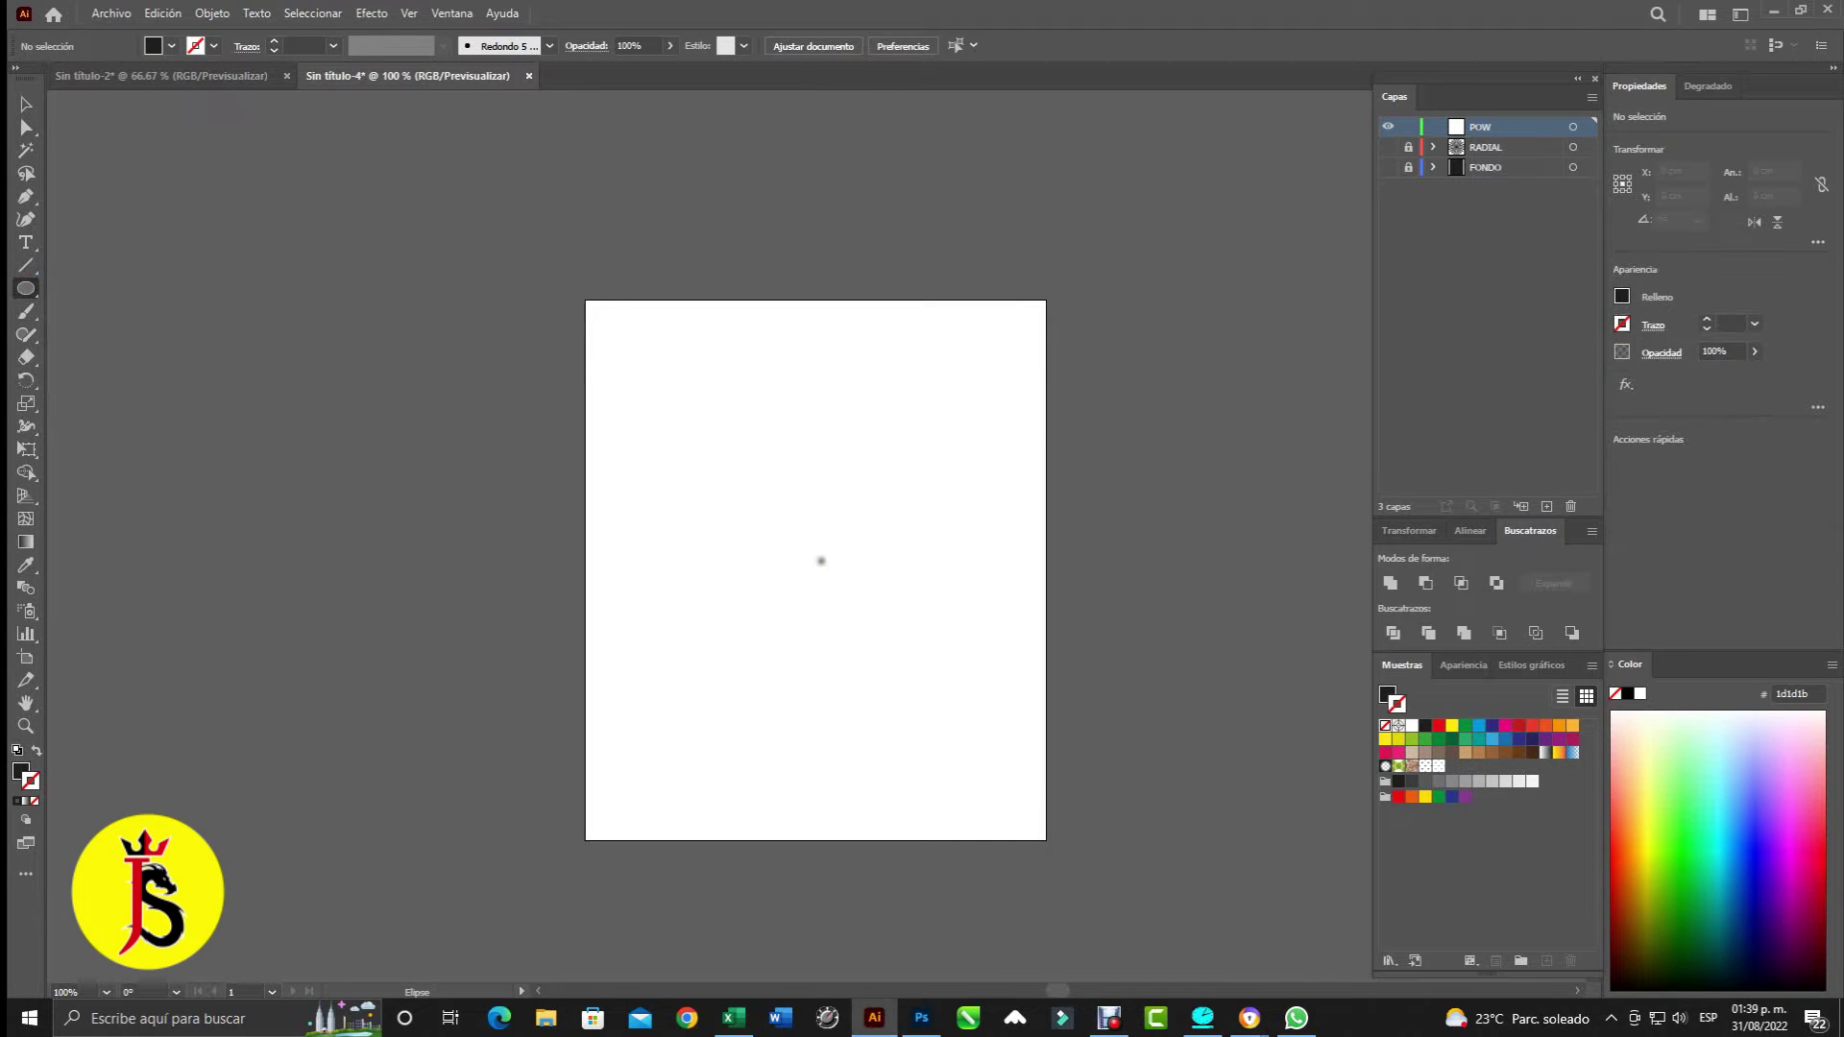
click(814, 568)
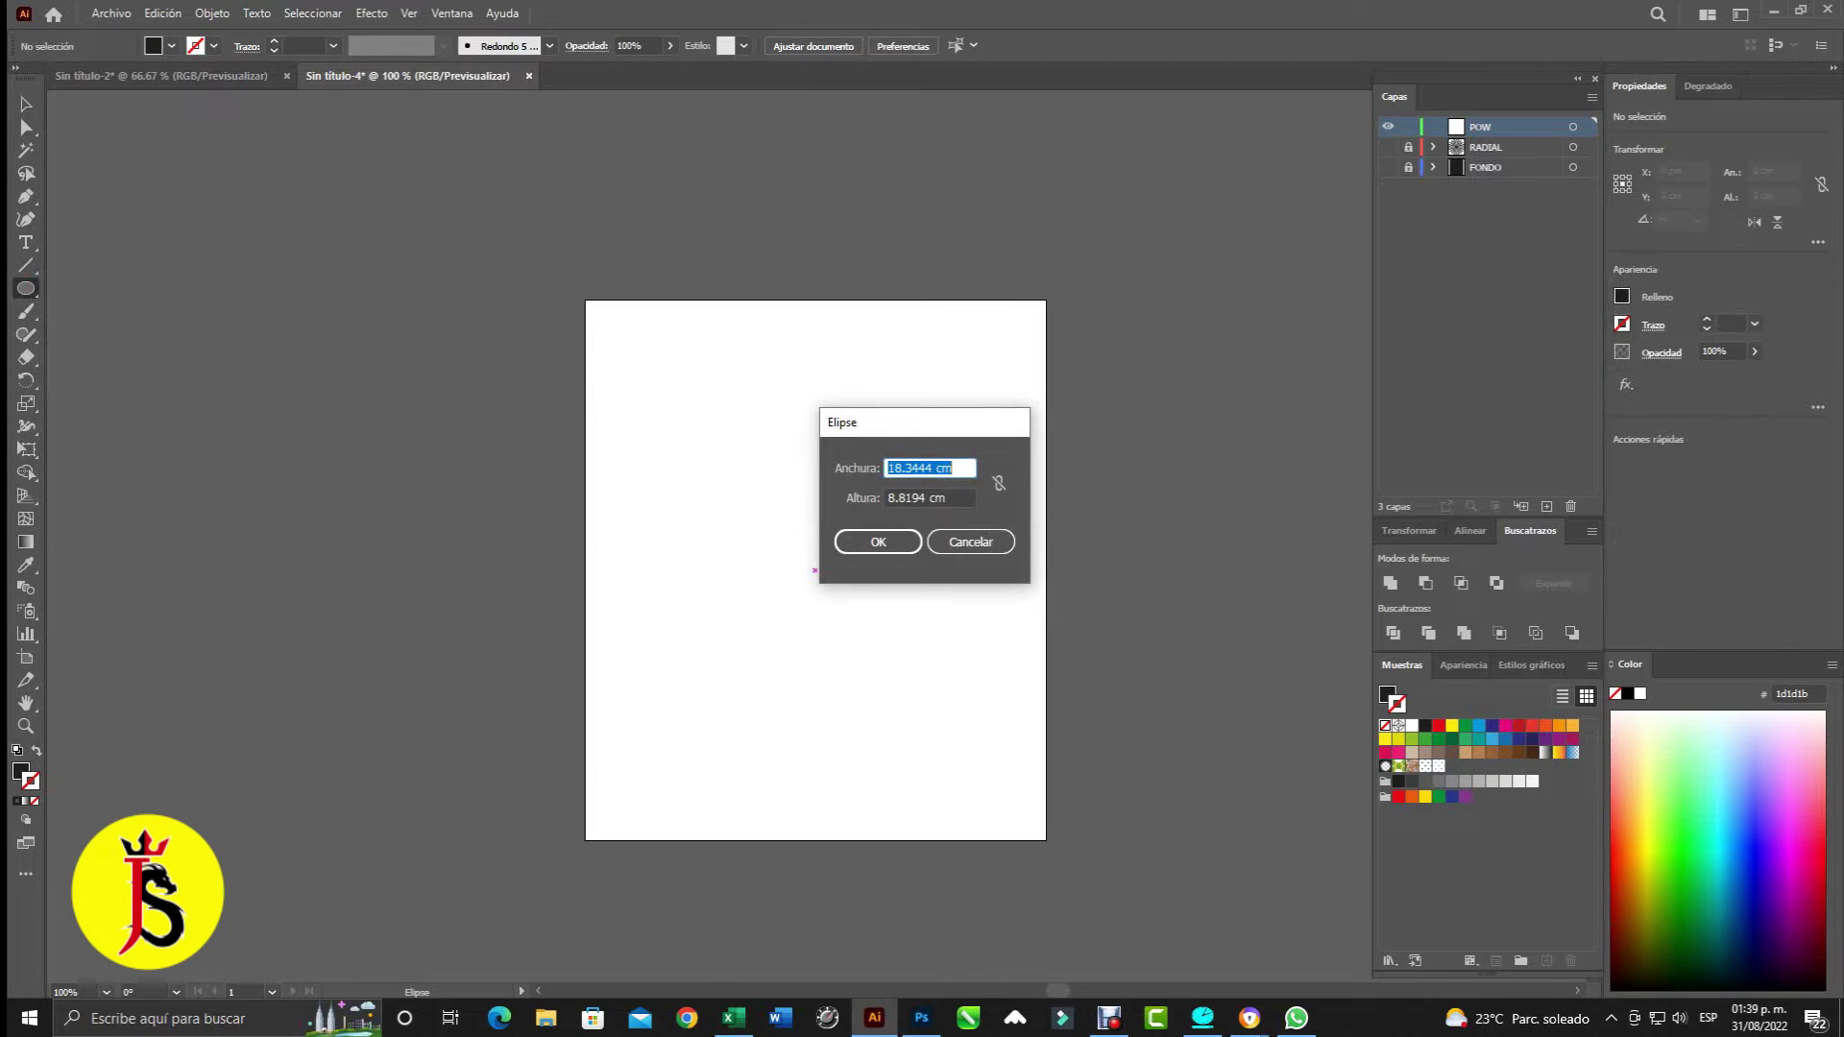
text(8)
key(Tab)
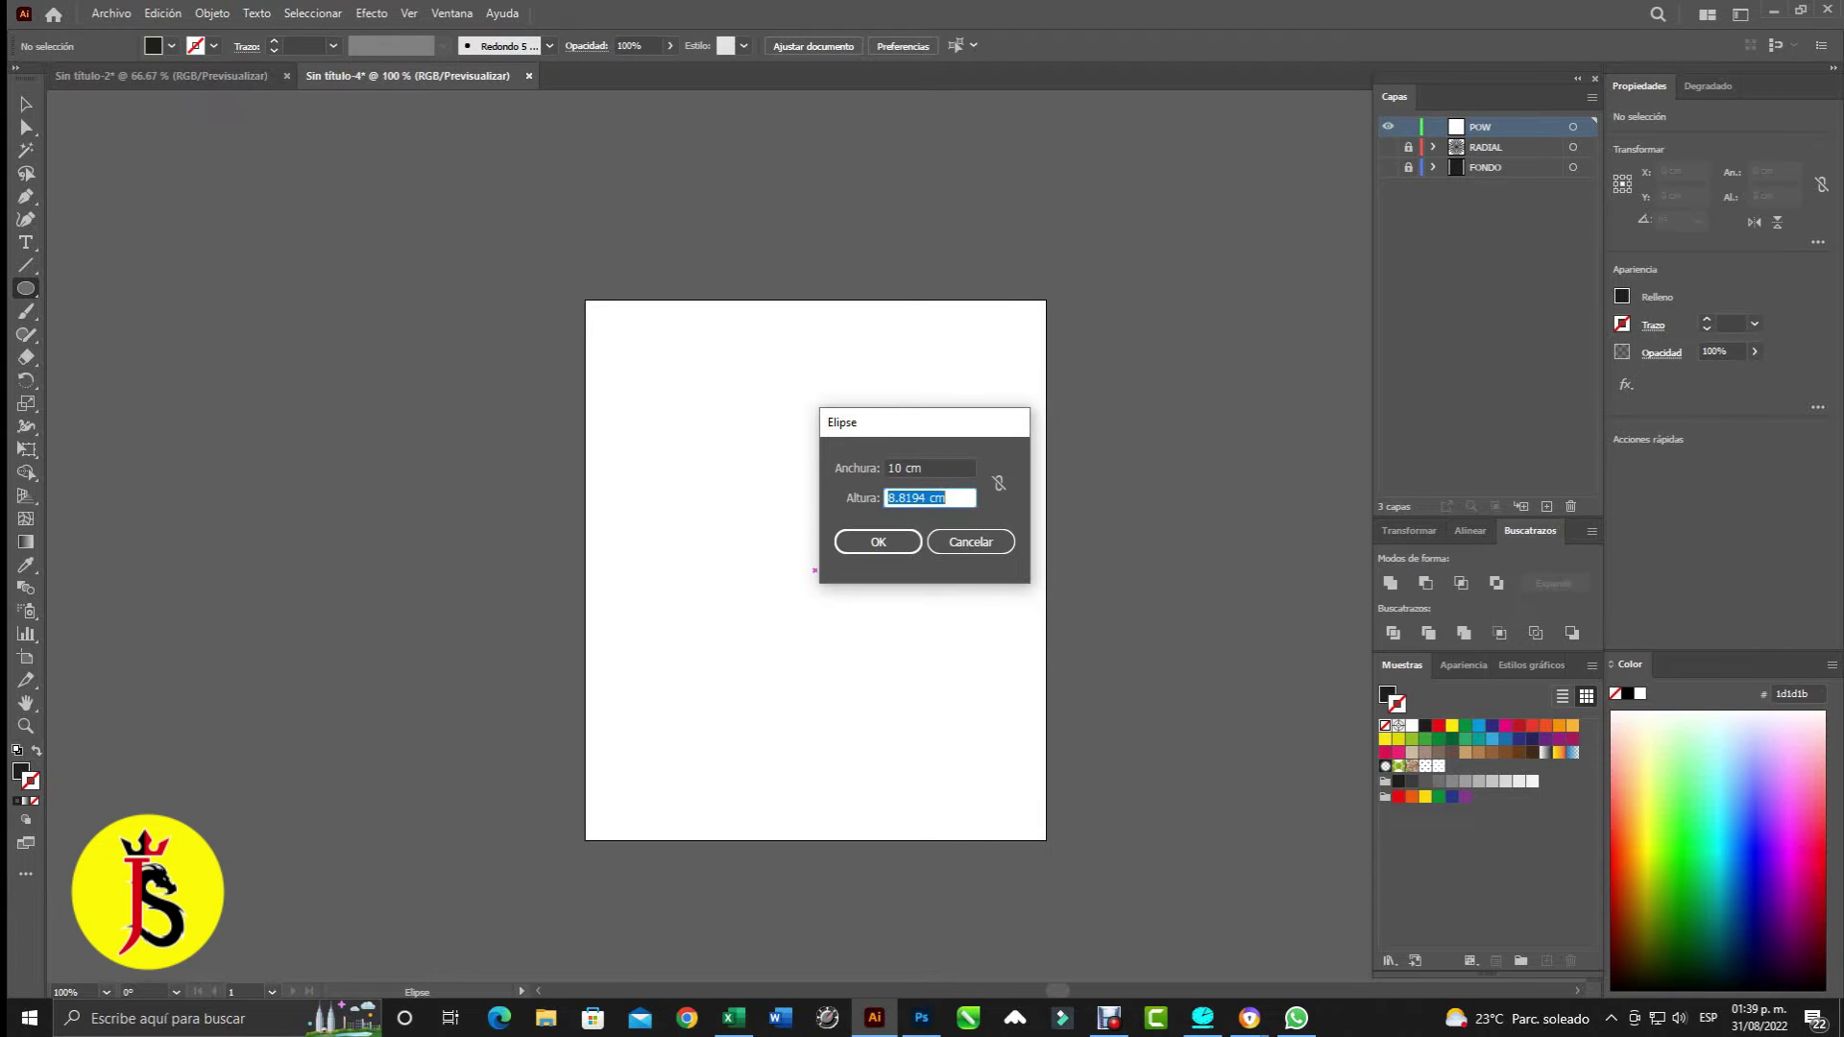
text(7)
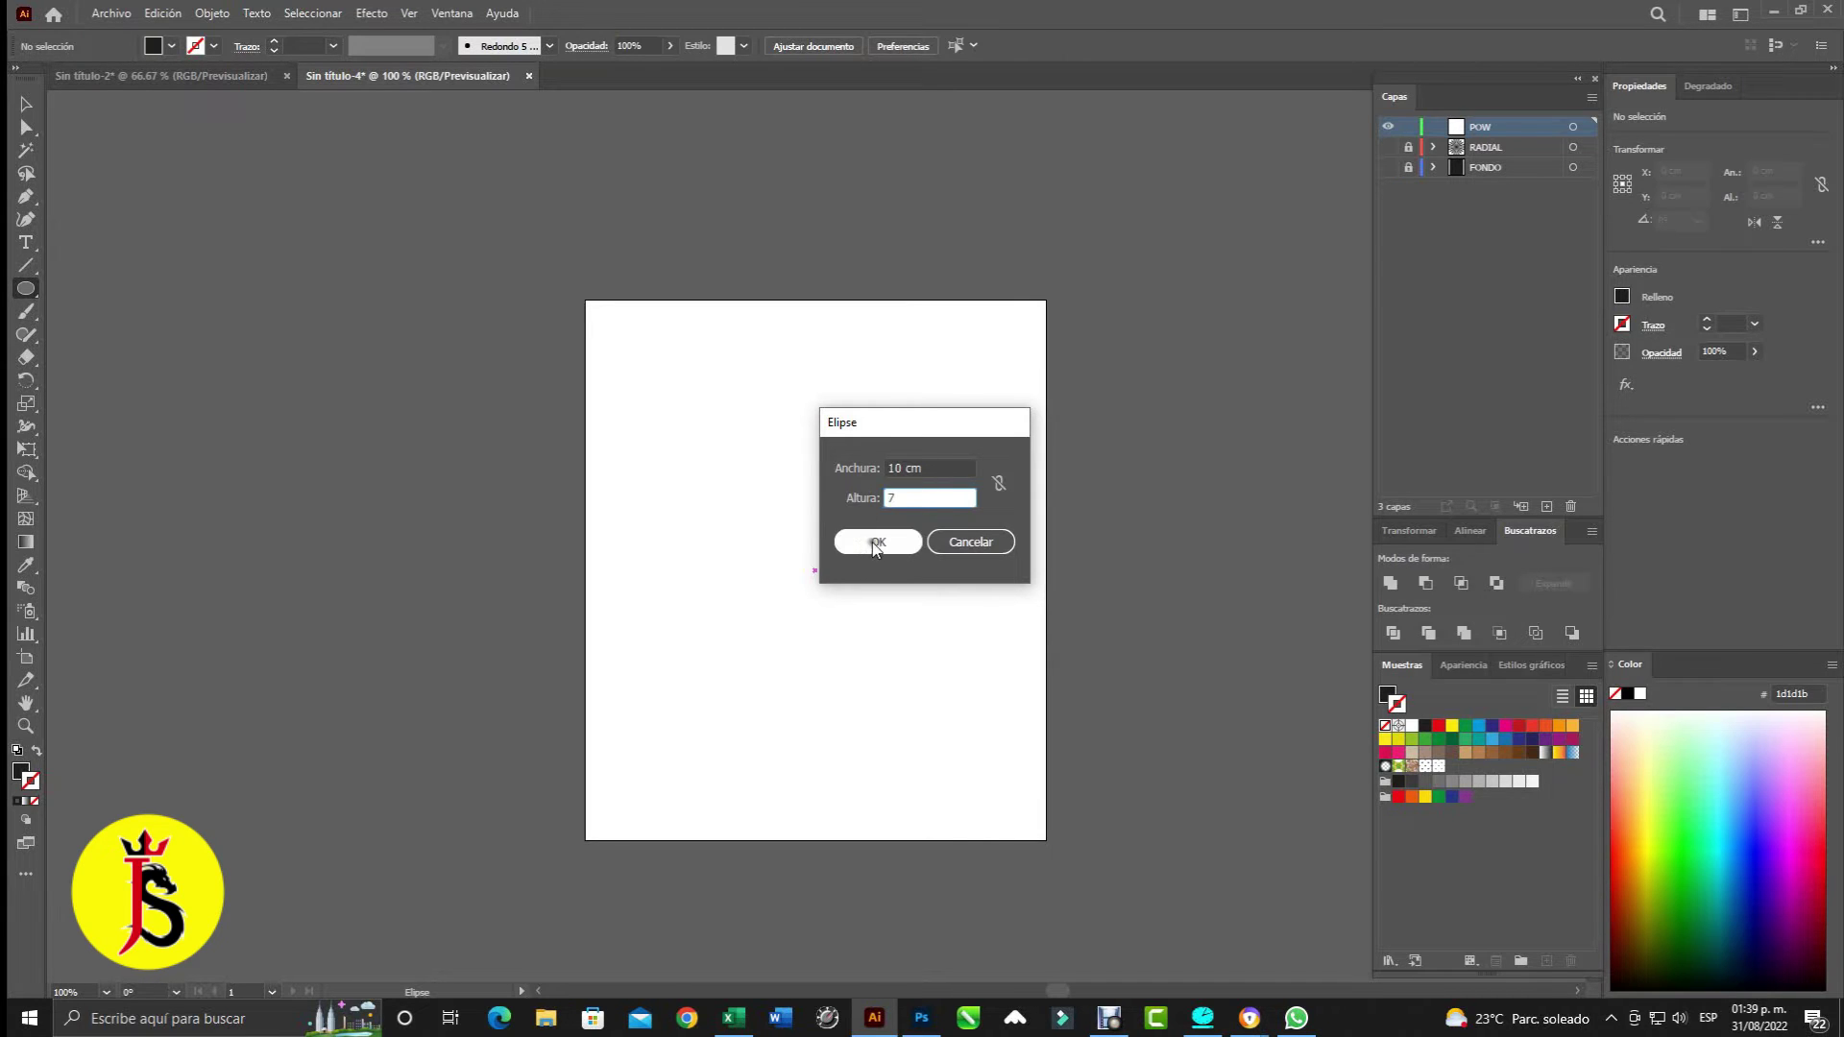
click(873, 541)
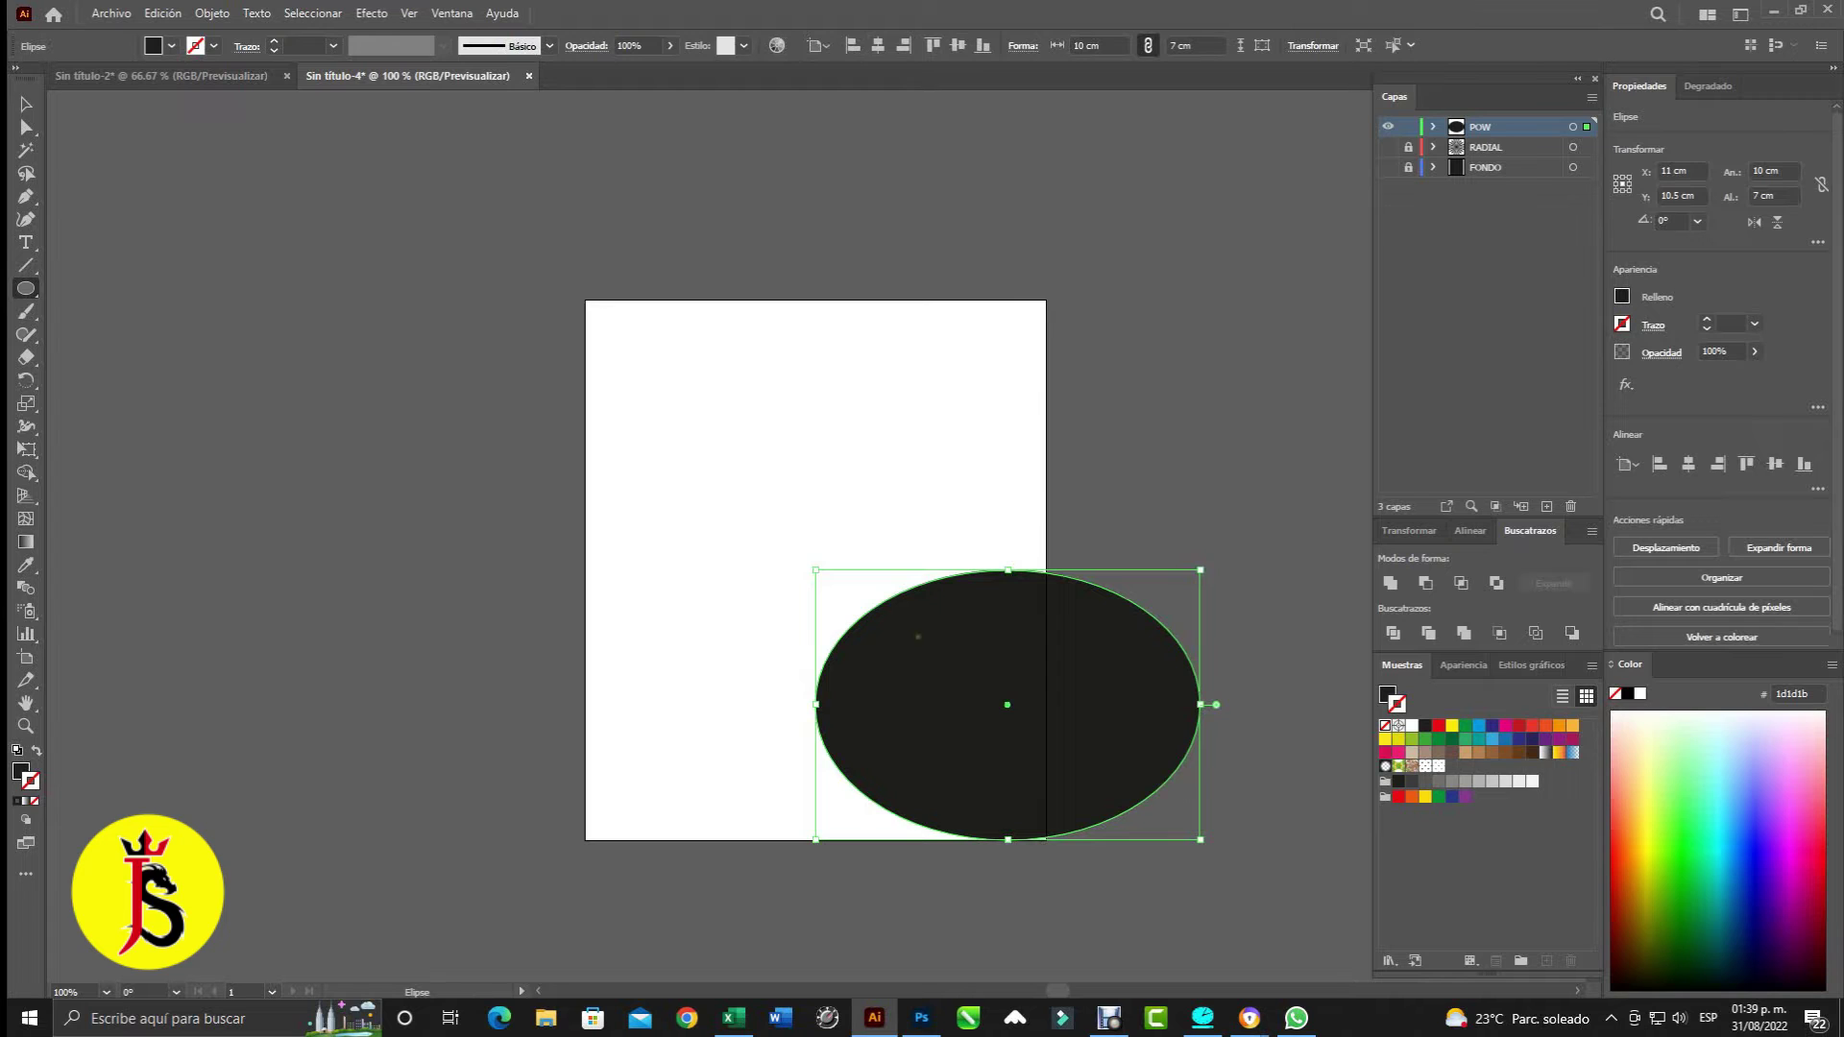
drag(1008, 704, 815, 557)
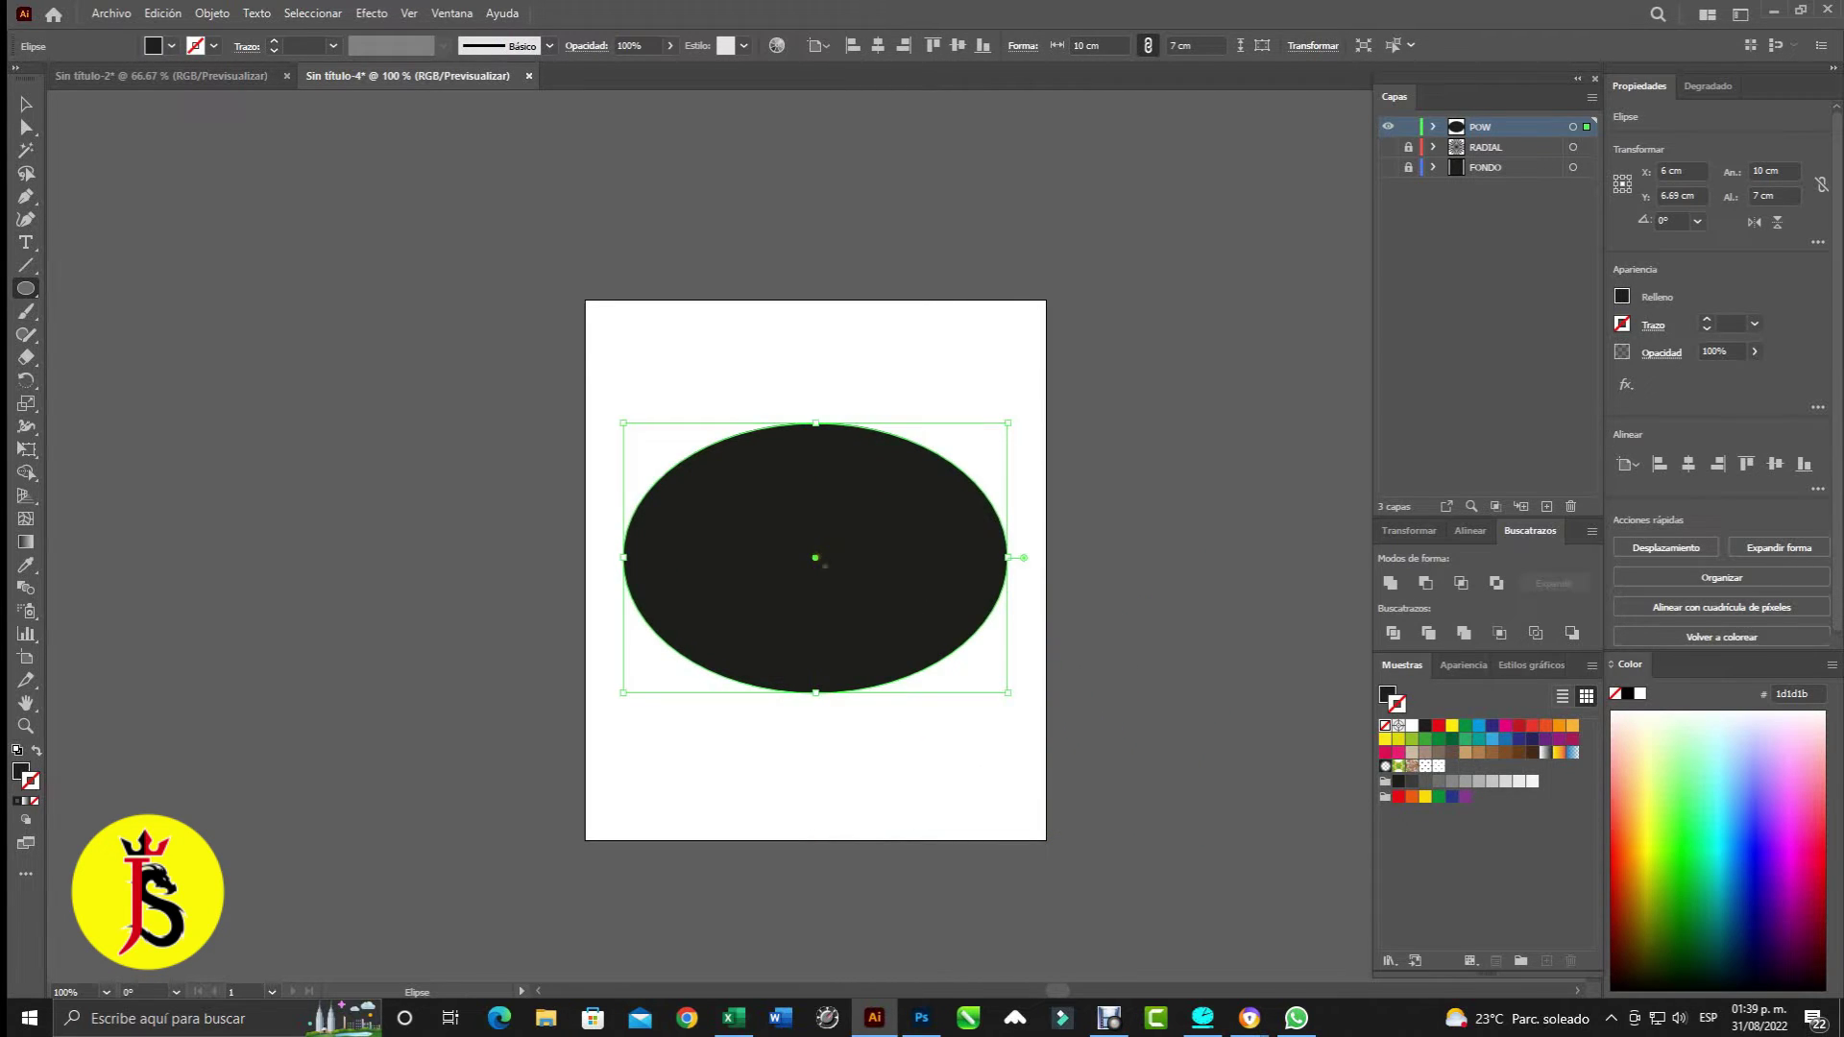
drag(816, 422, 816, 445)
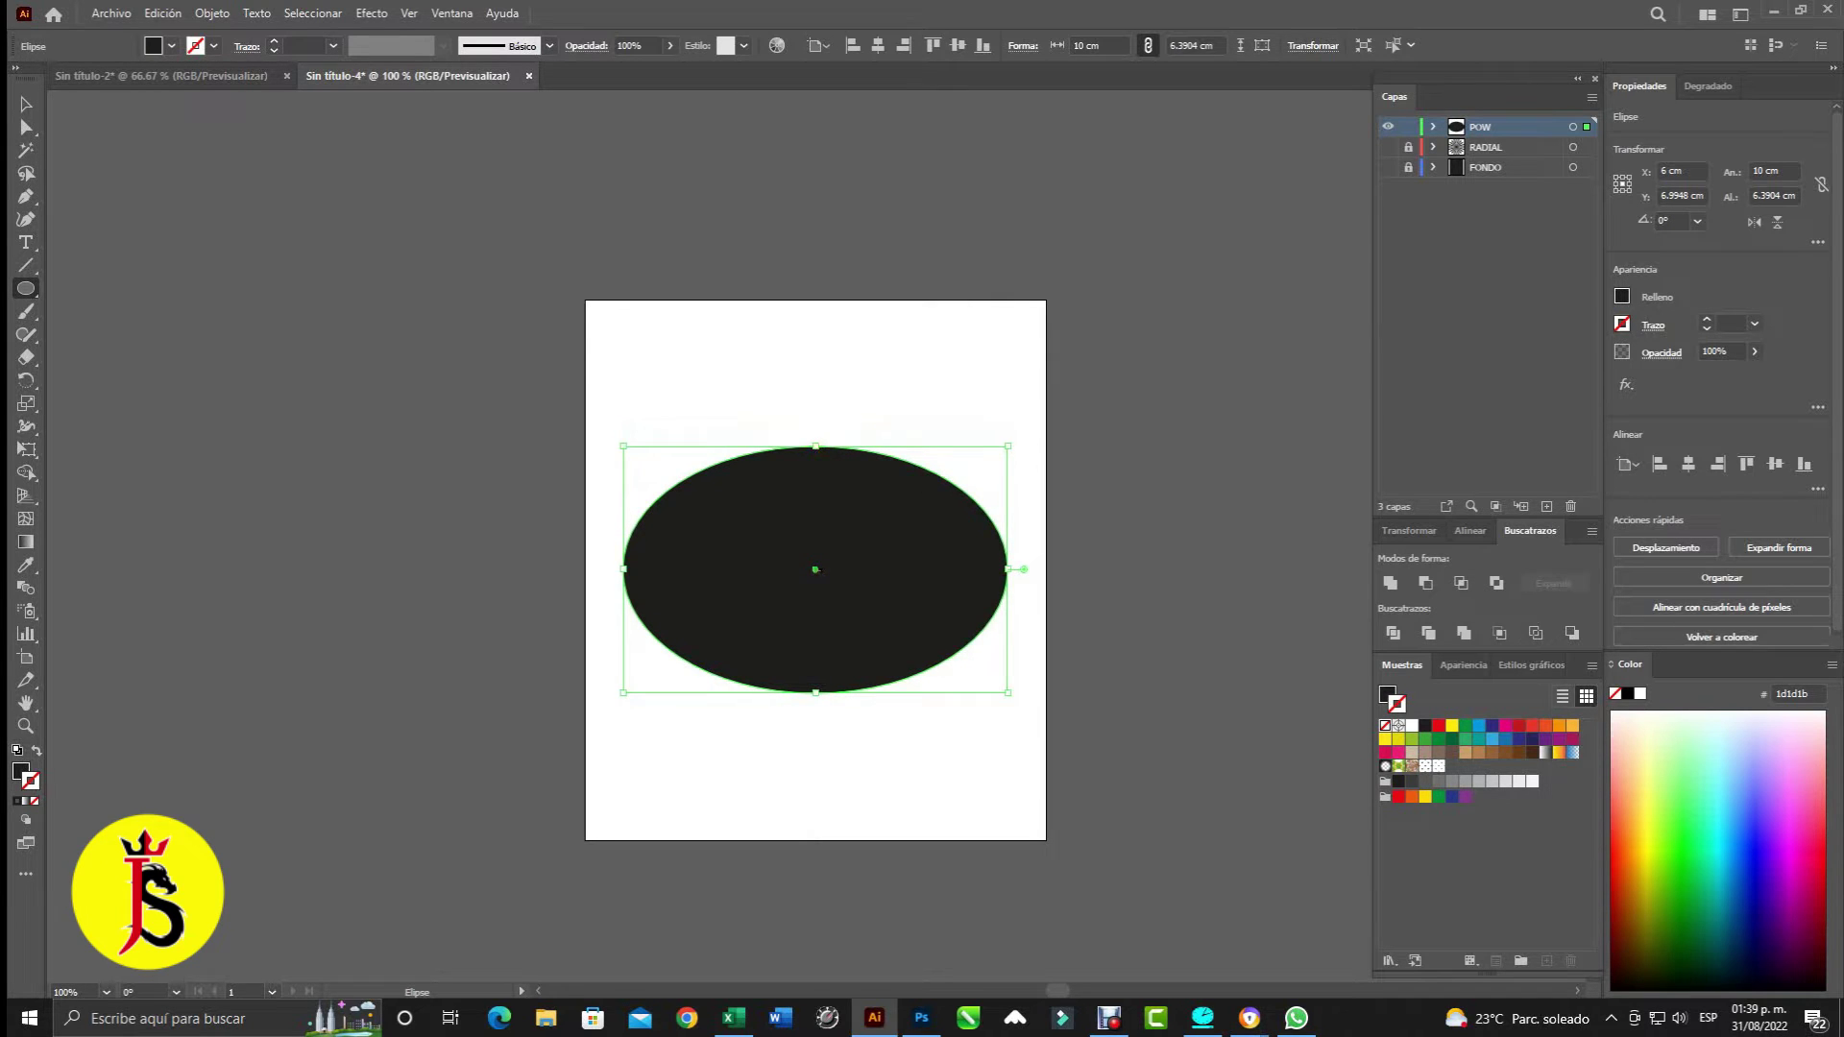
mouse_move(815, 570)
mouse_down()
mouse_move(815, 534)
mouse_move(815, 569)
mouse_up()
- Apply a Zig Zag effect to the ellipse: 0.3 cm size, 4 ridges per segment, smooth points
click(368, 14)
mouse_move(447, 184)
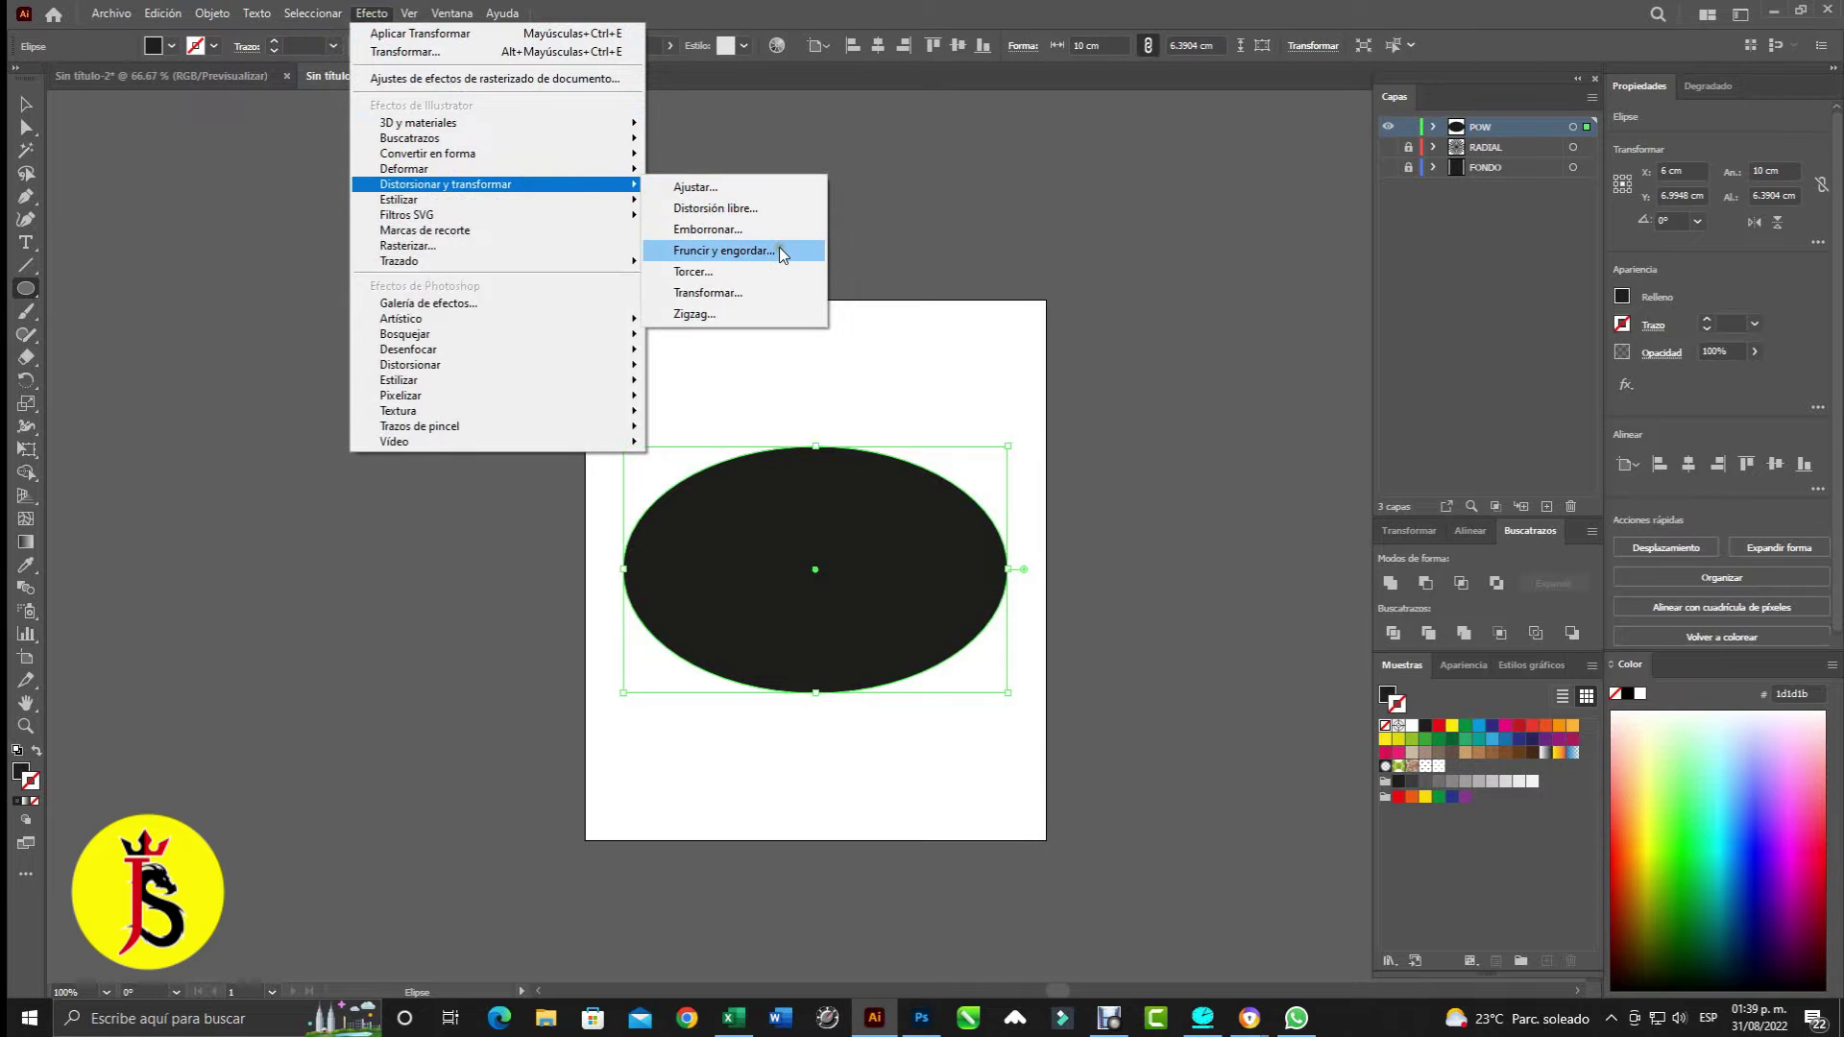
click(772, 314)
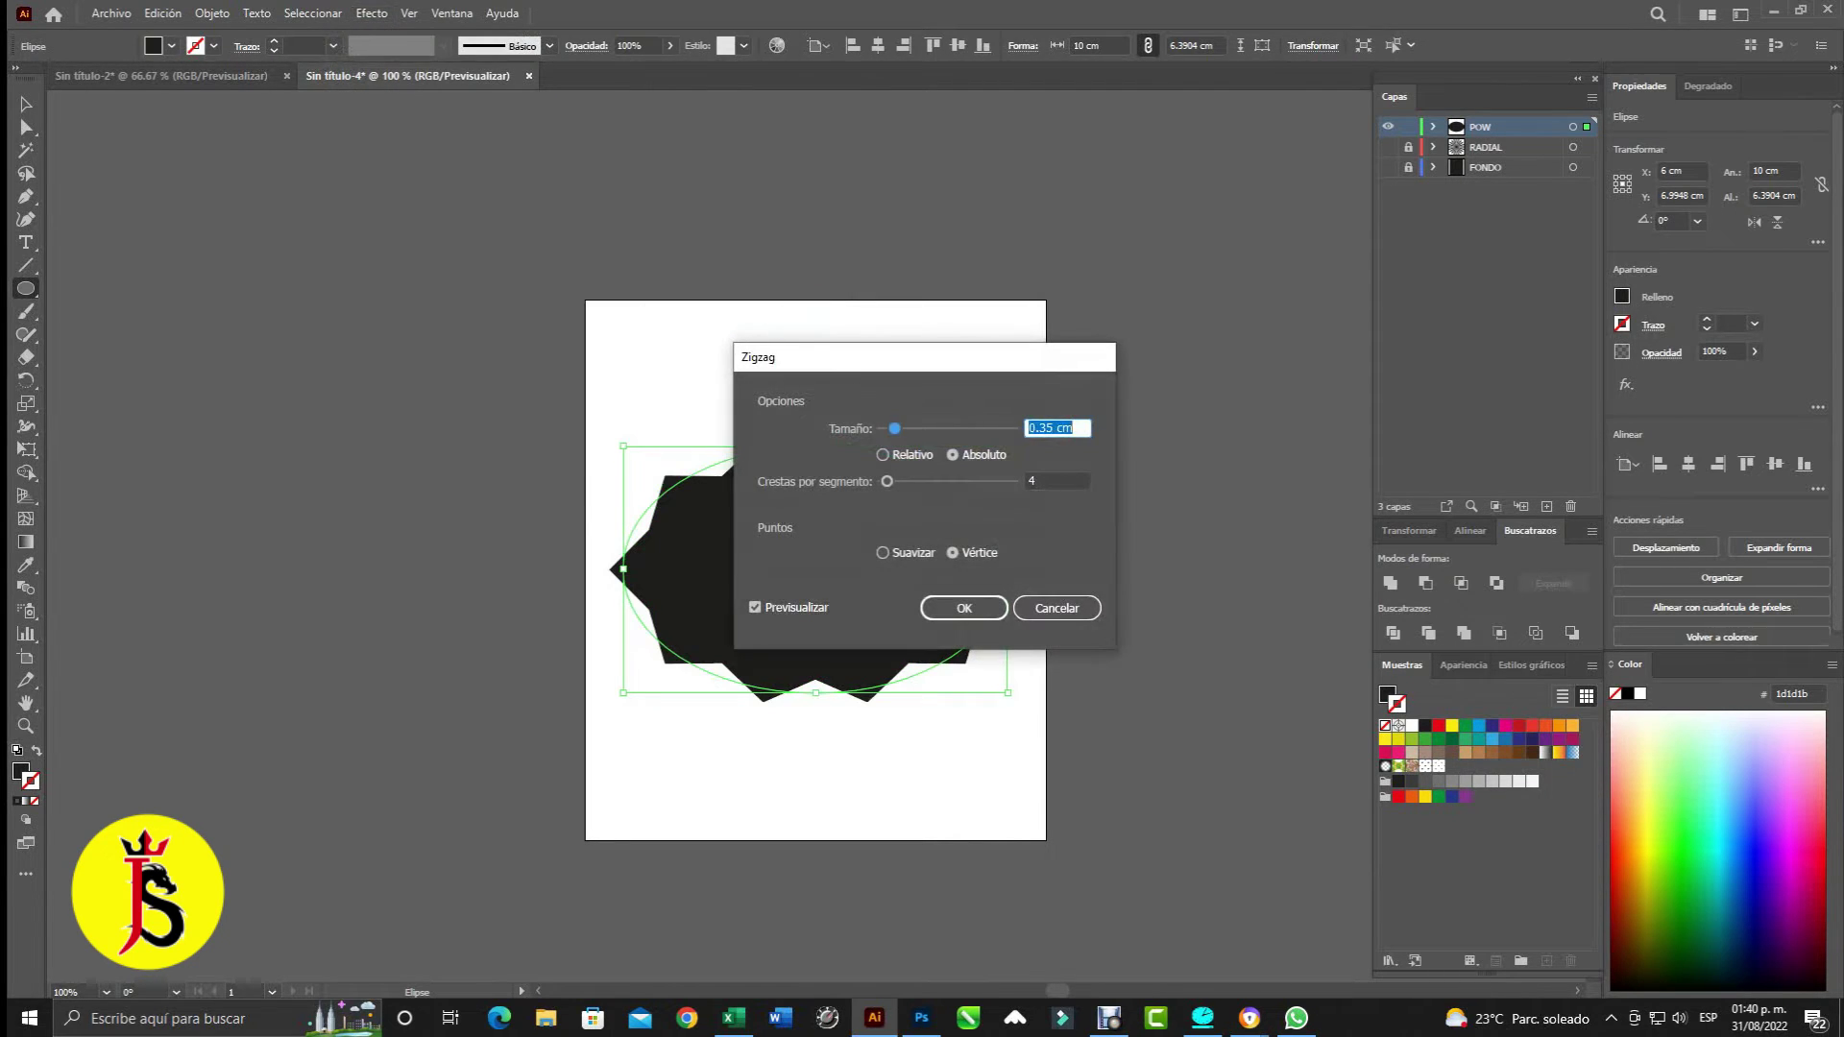
drag(930, 357, 1101, 222)
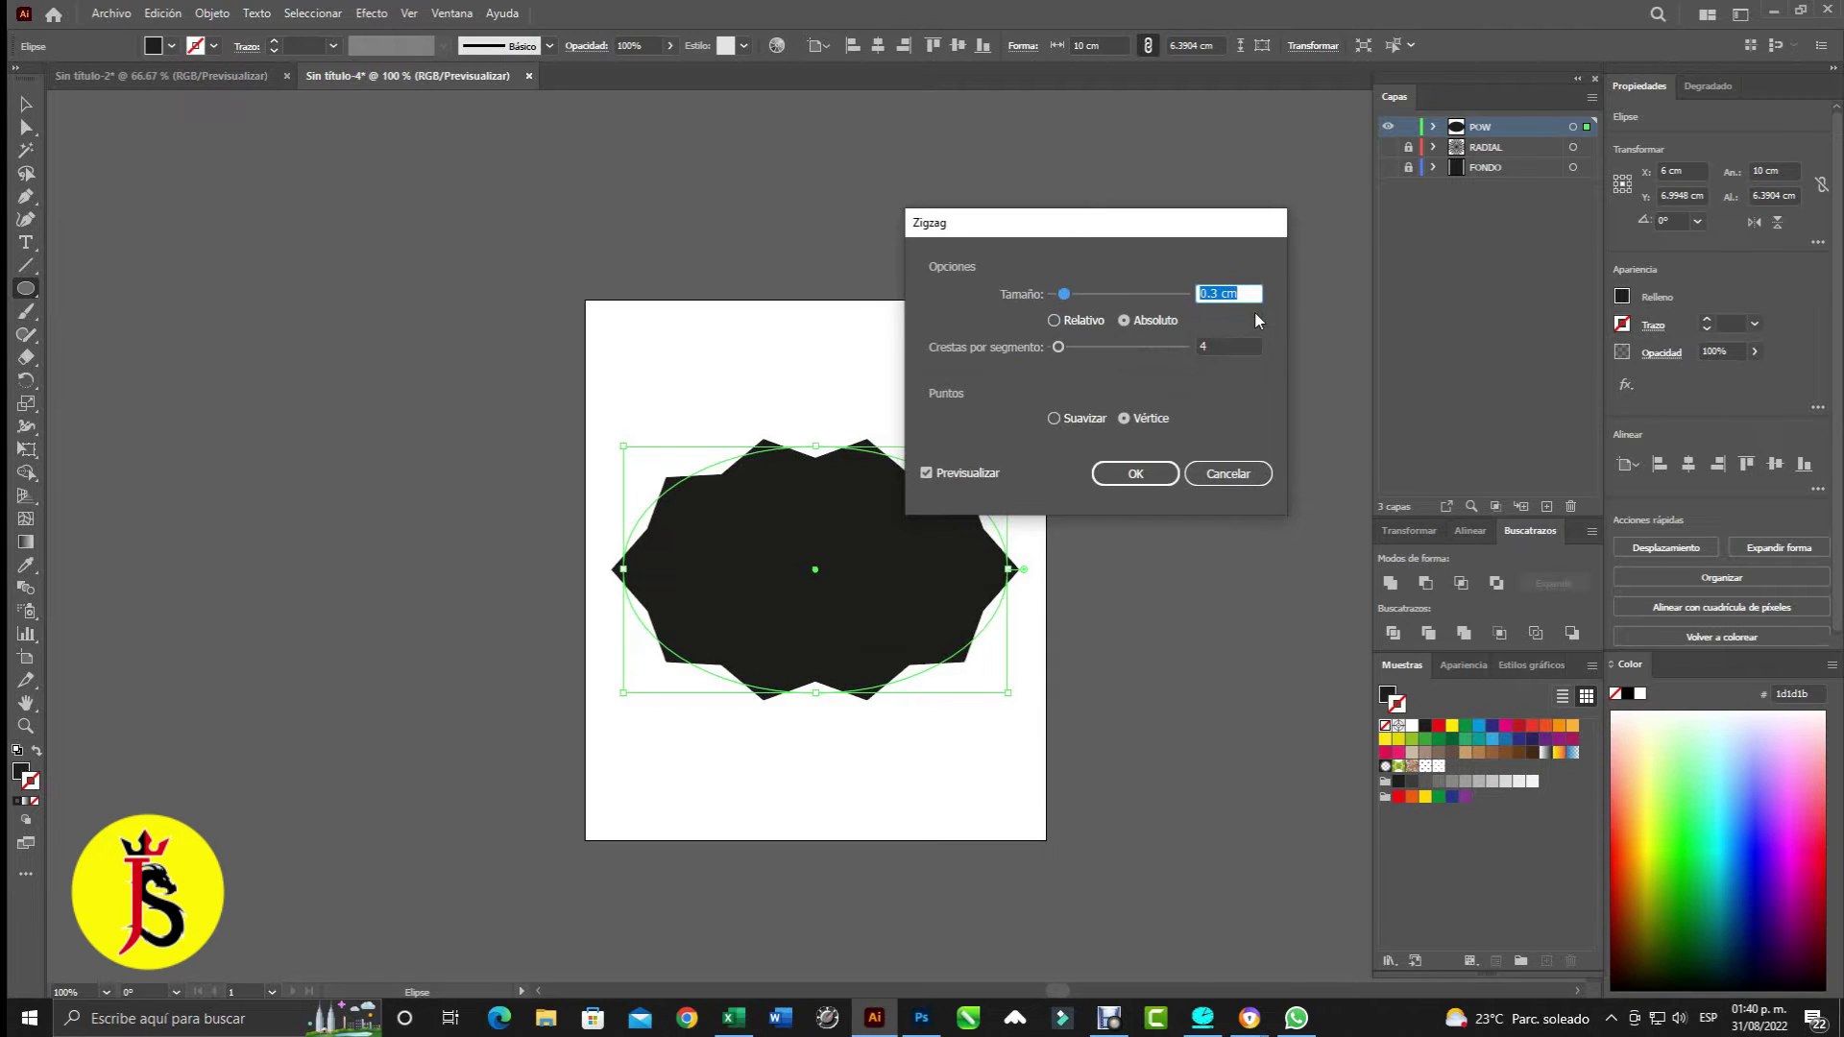
key(Down)
click(1054, 419)
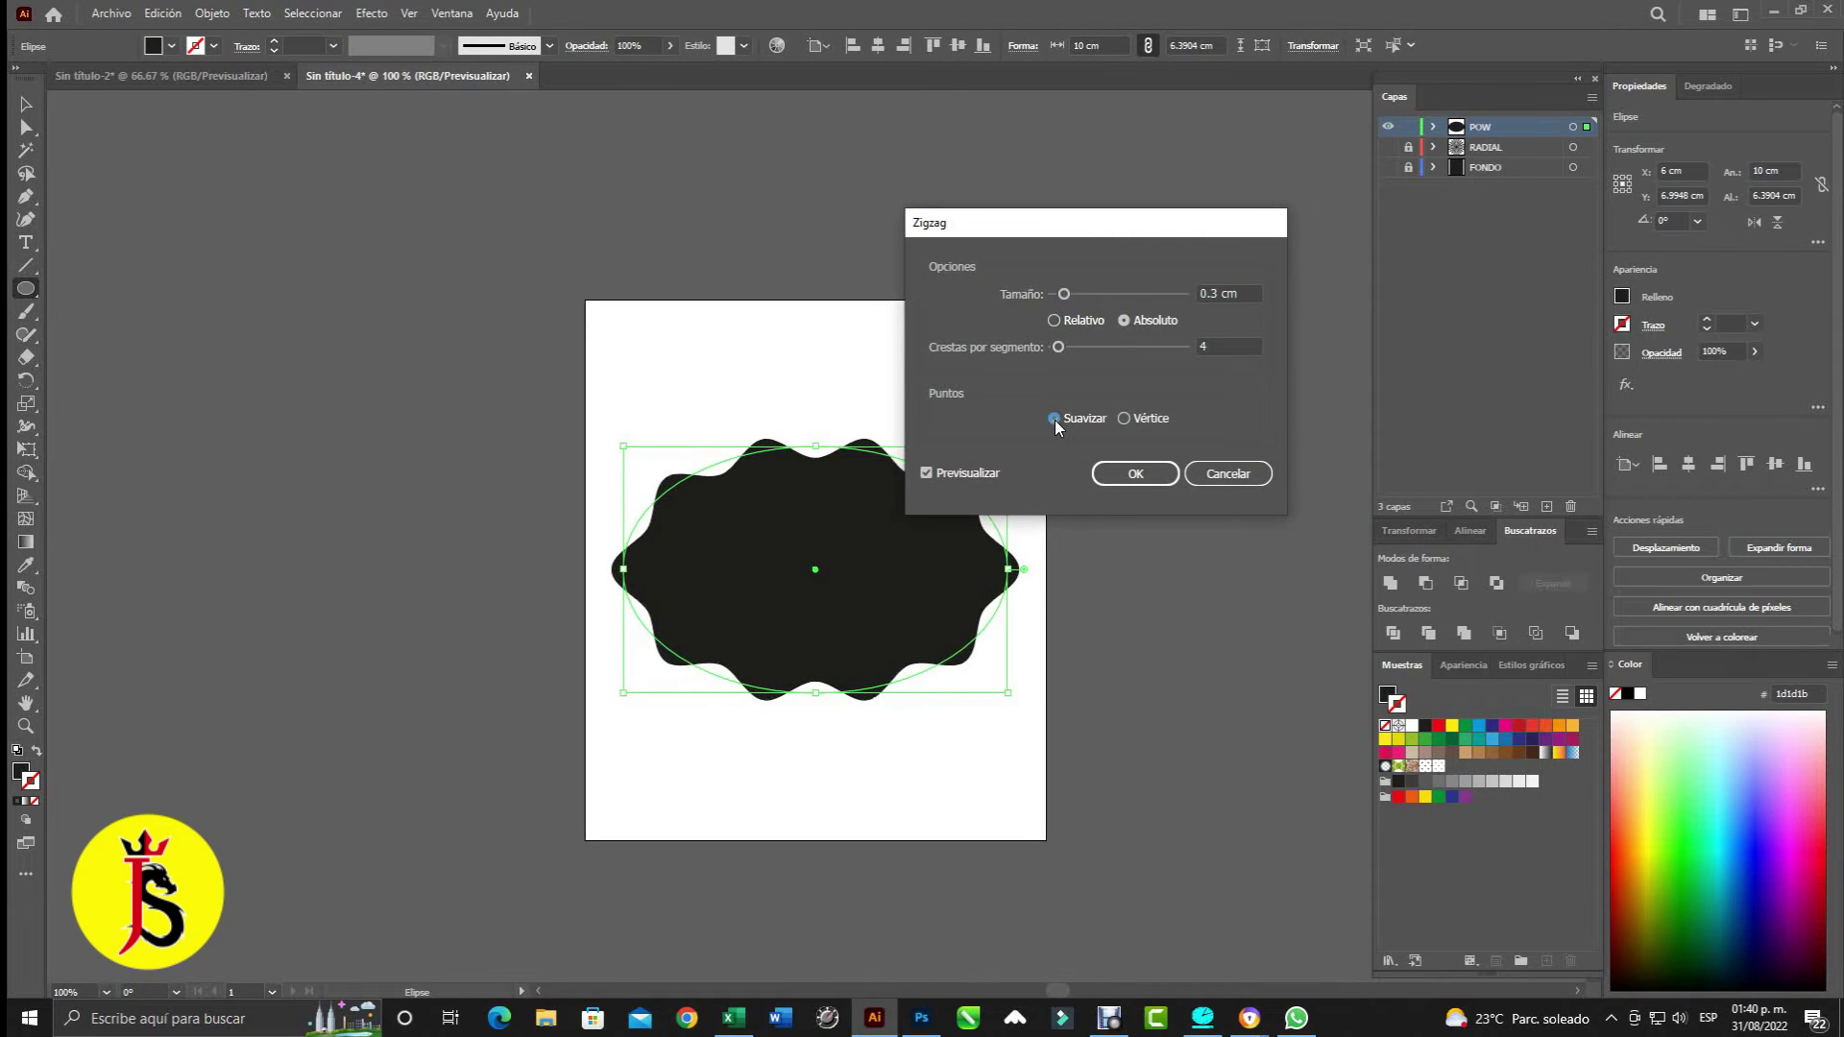
click(1124, 419)
click(1057, 417)
click(1126, 475)
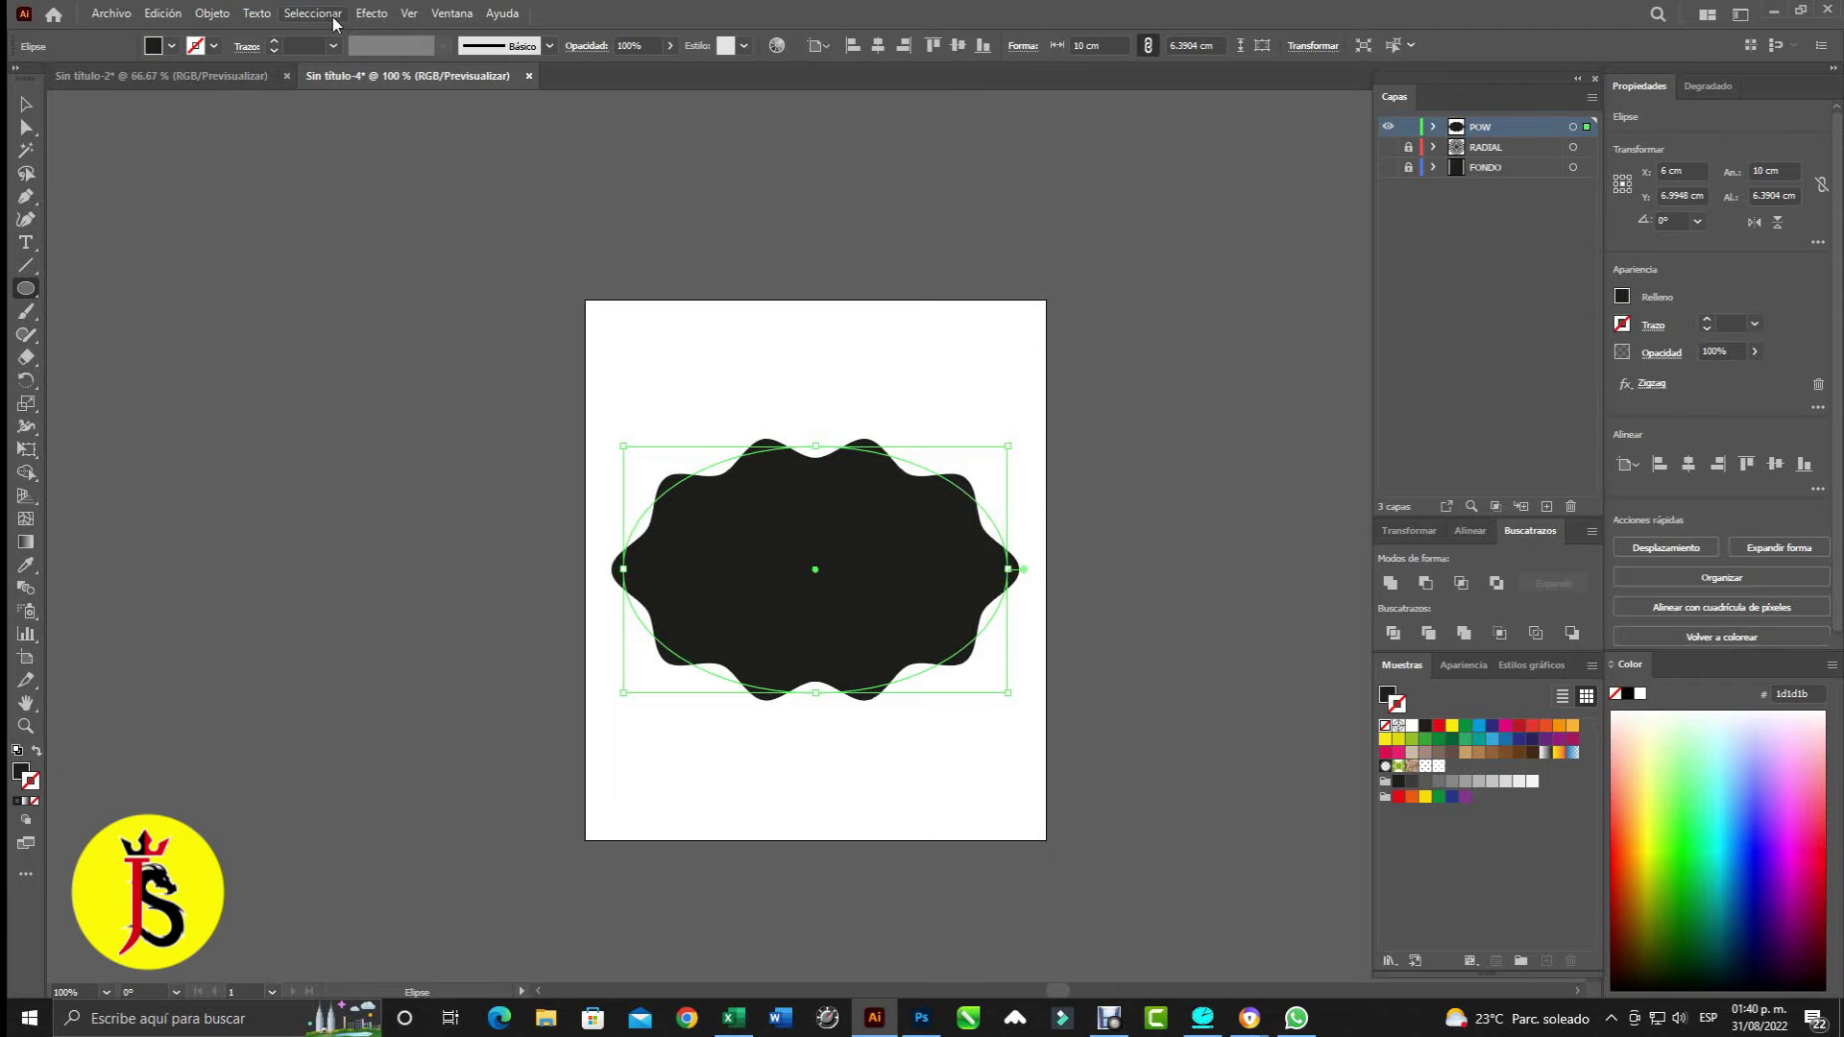
- Open Fruncir y engordar on the ellipse and adjust it toward a pucker of about -32%
click(371, 13)
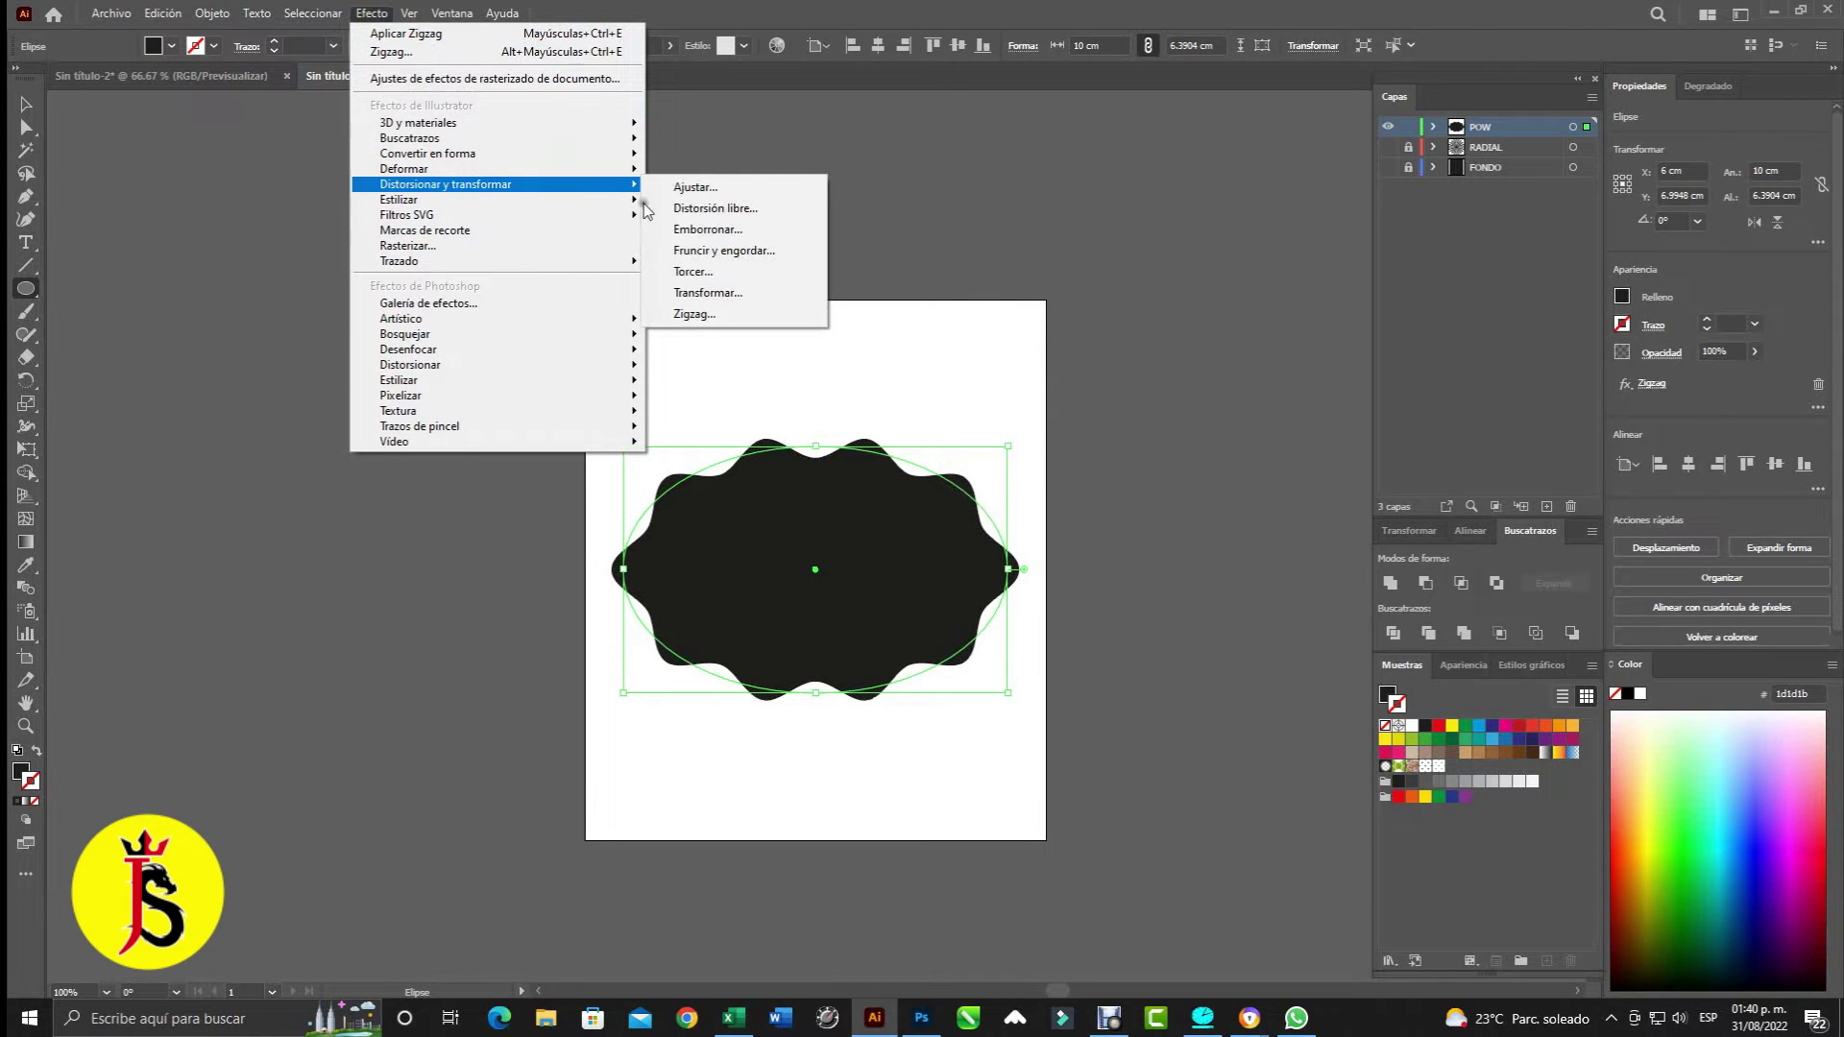
click(791, 249)
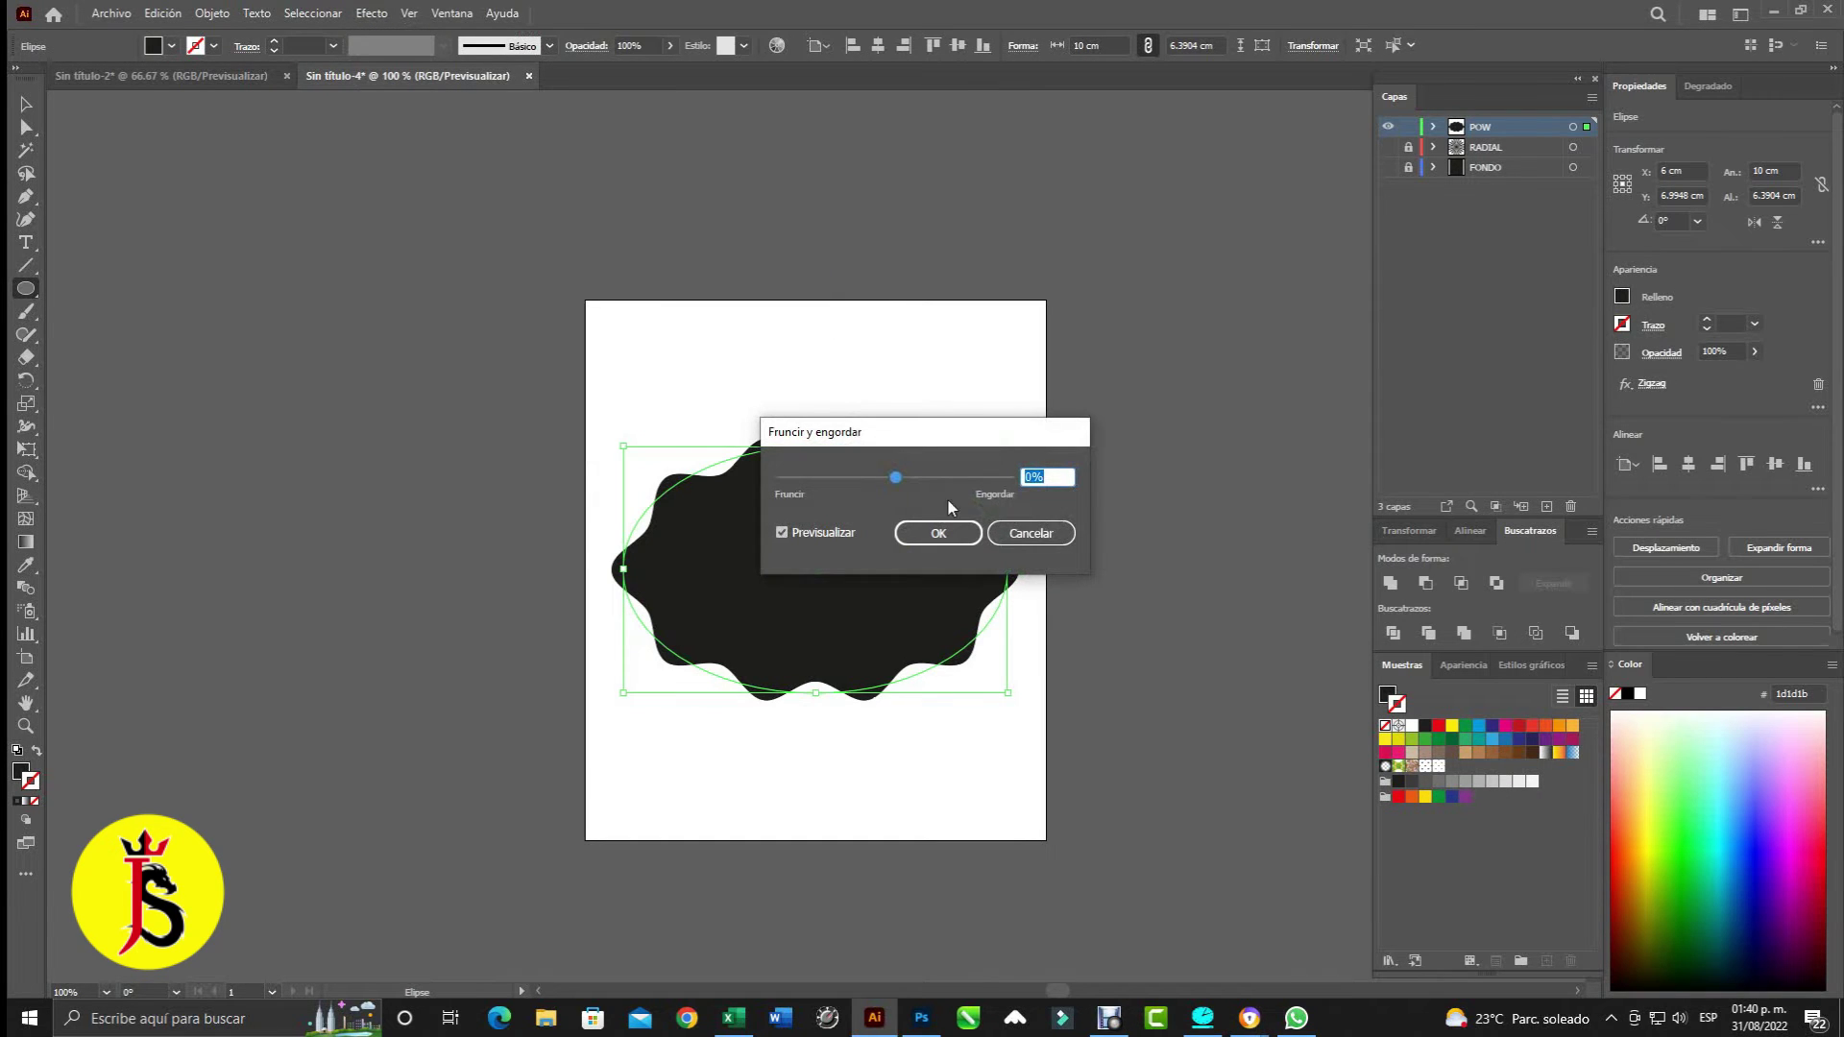
key(Up)
key(Up)
key(Up)
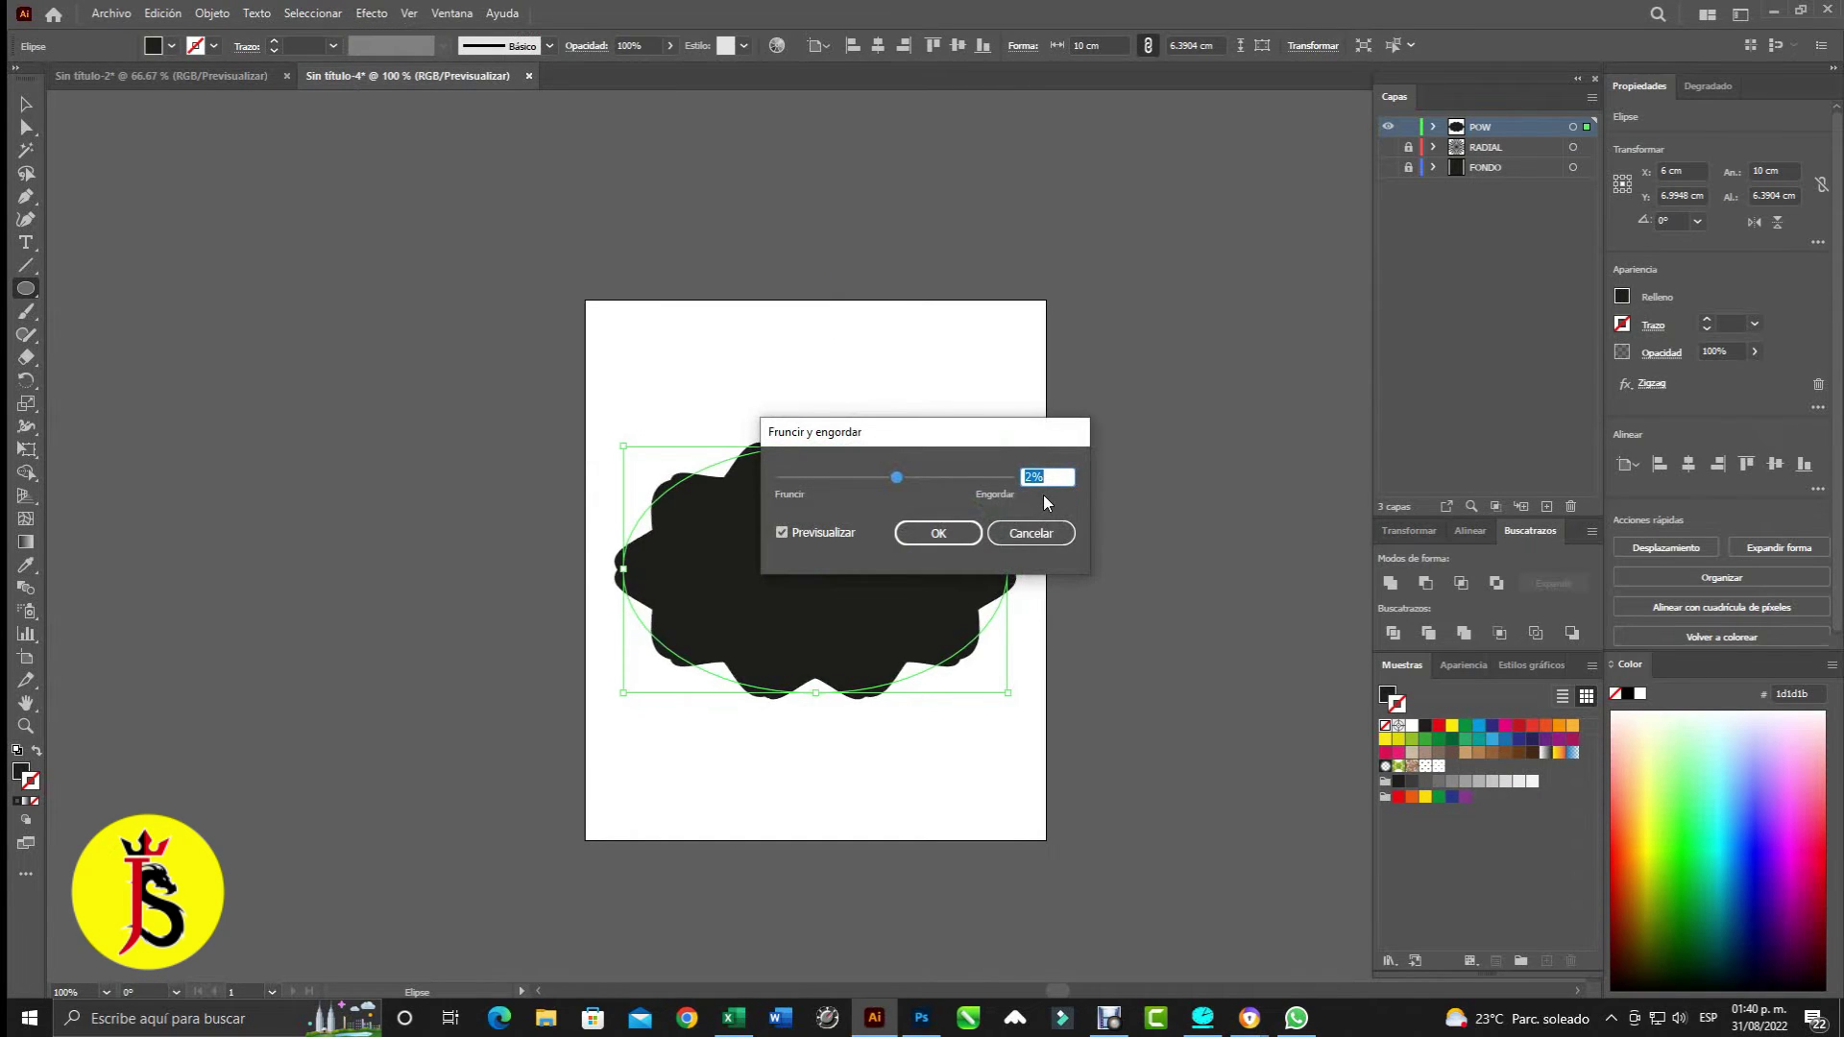
key(Up)
key(Up)
key(Up)
key(Up)
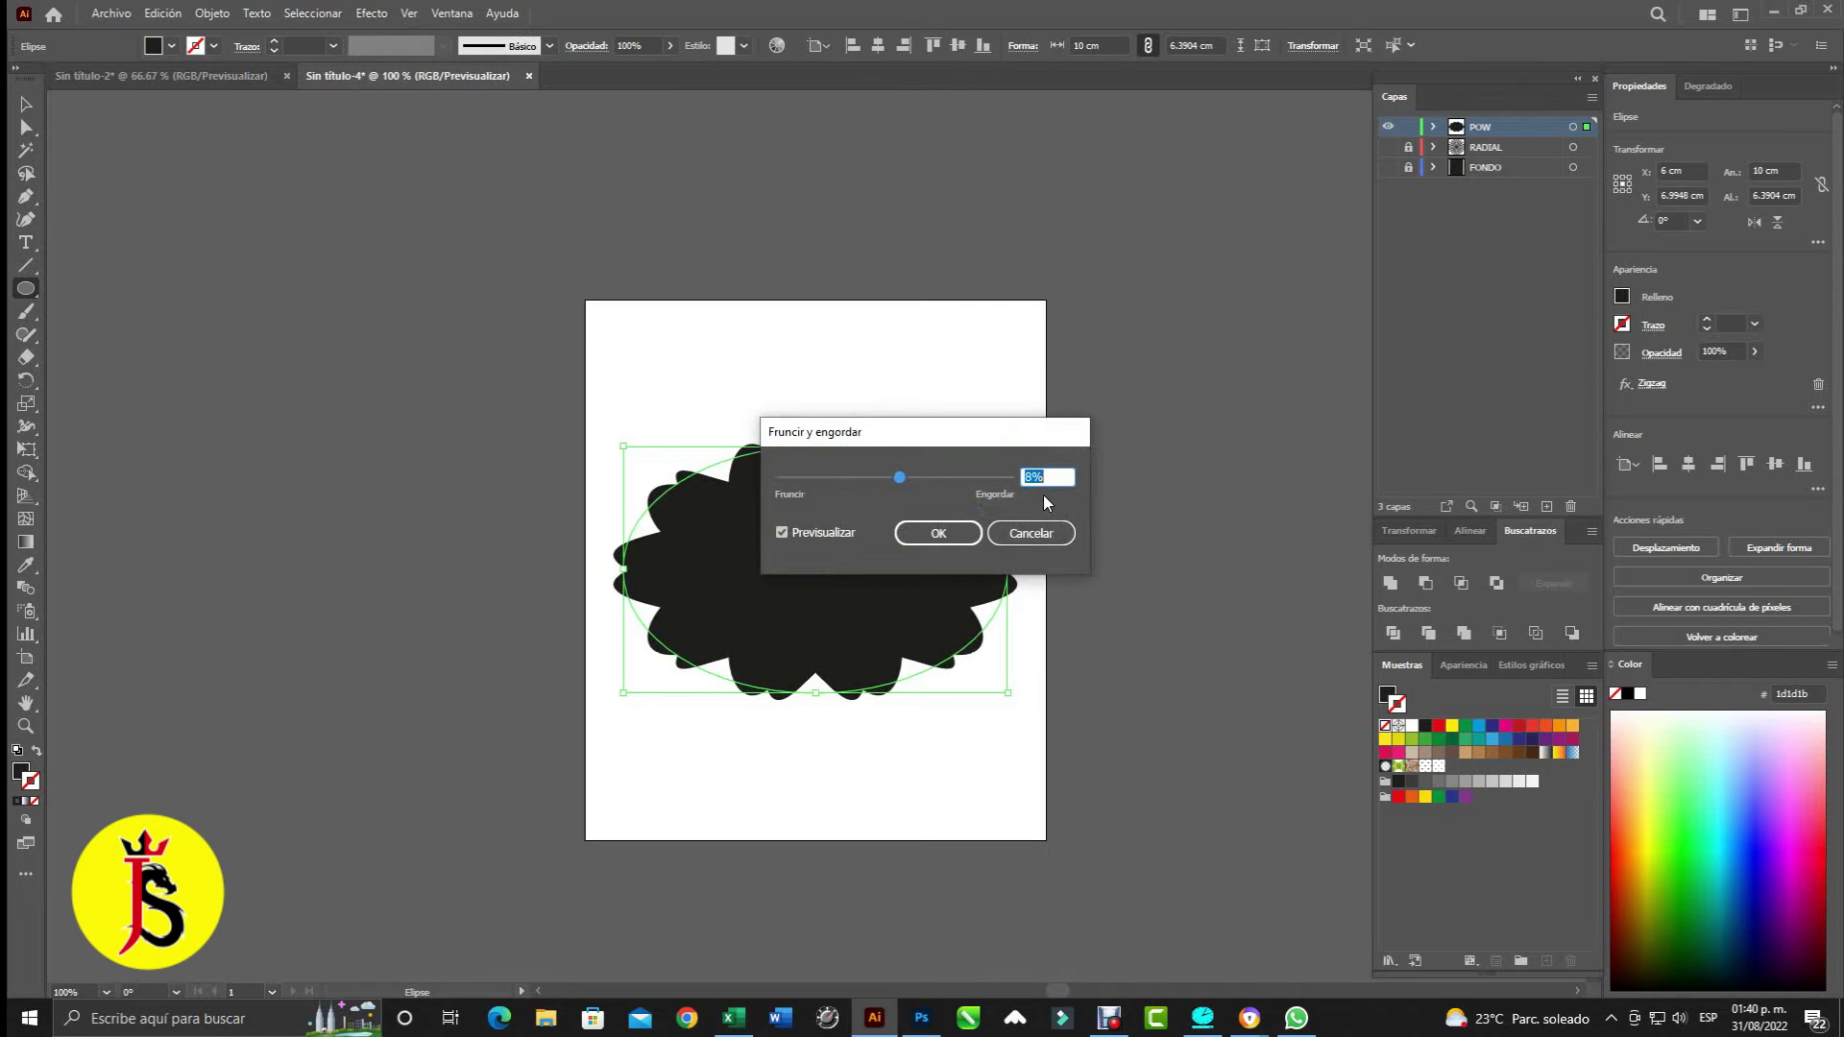
key(Down)
key(Down)
key(Down)
key(Down)
key(Down)
key(Down)
key(Down)
key(Down)
key(Down)
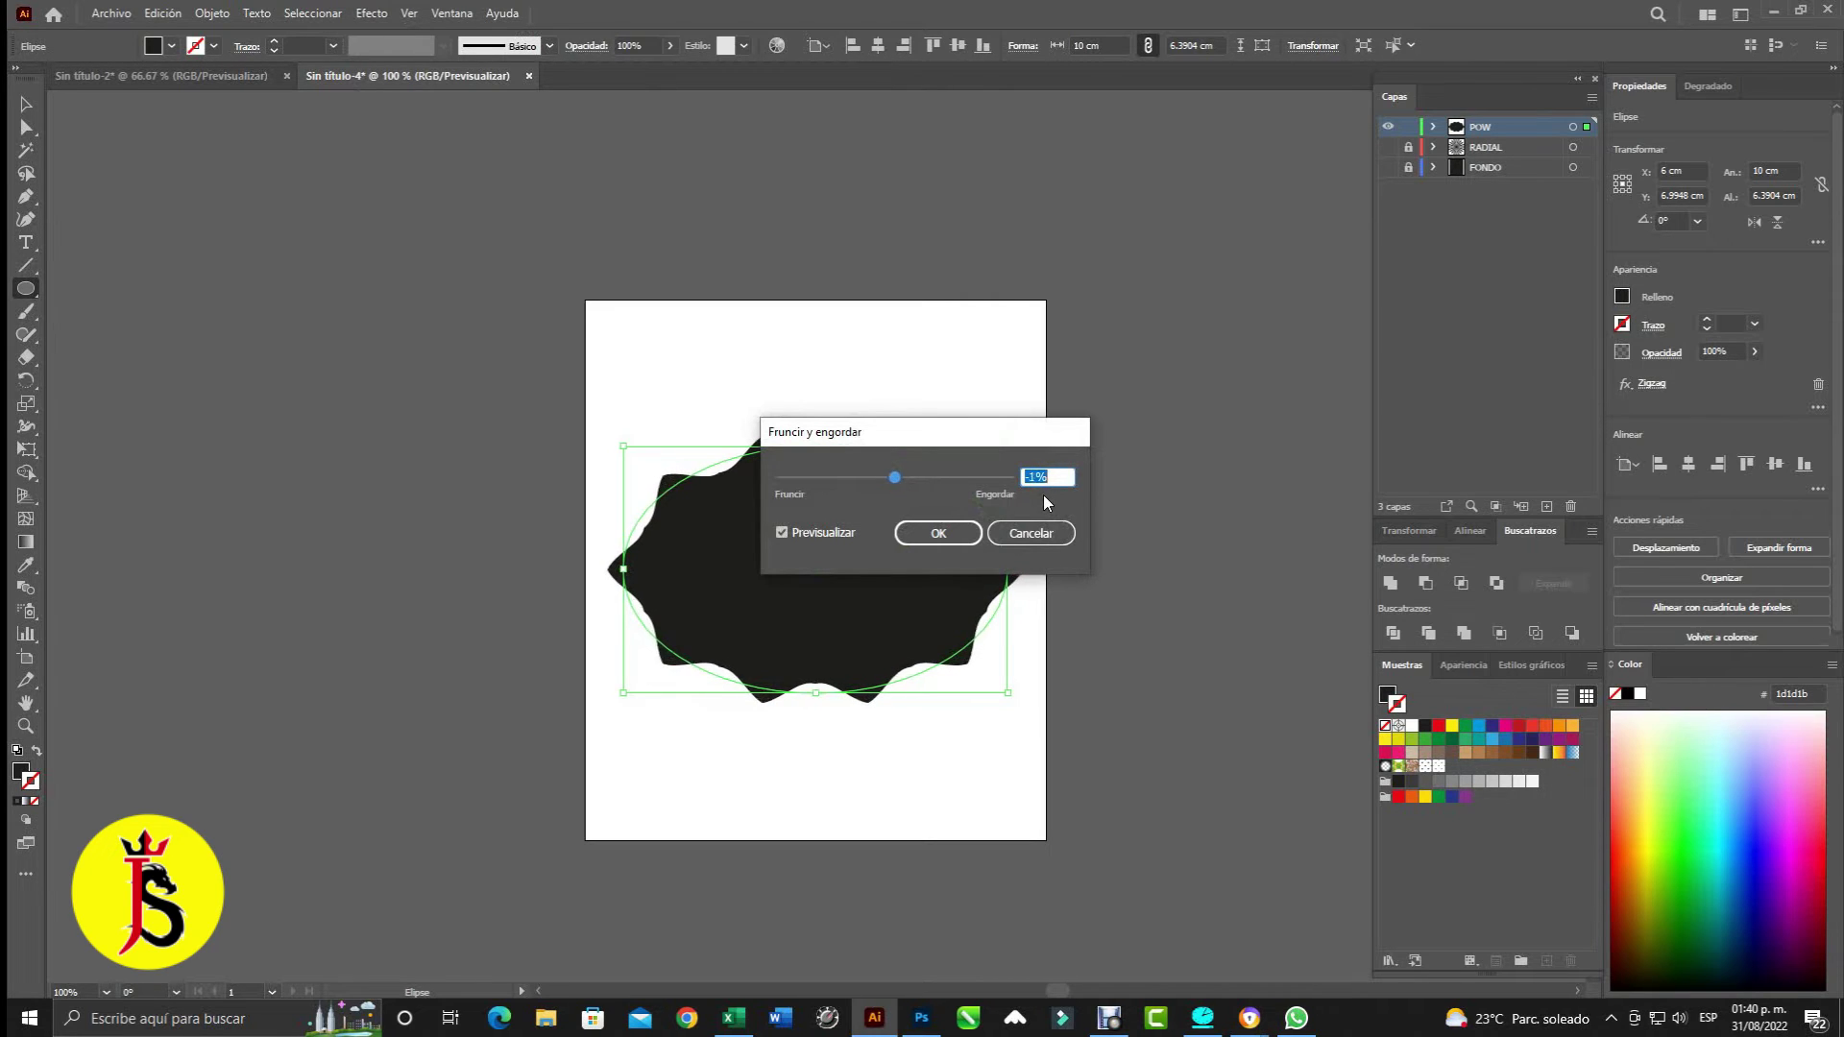
key(Down)
key(Down)
key(Down)
key(Down)
key(Down)
key(Down)
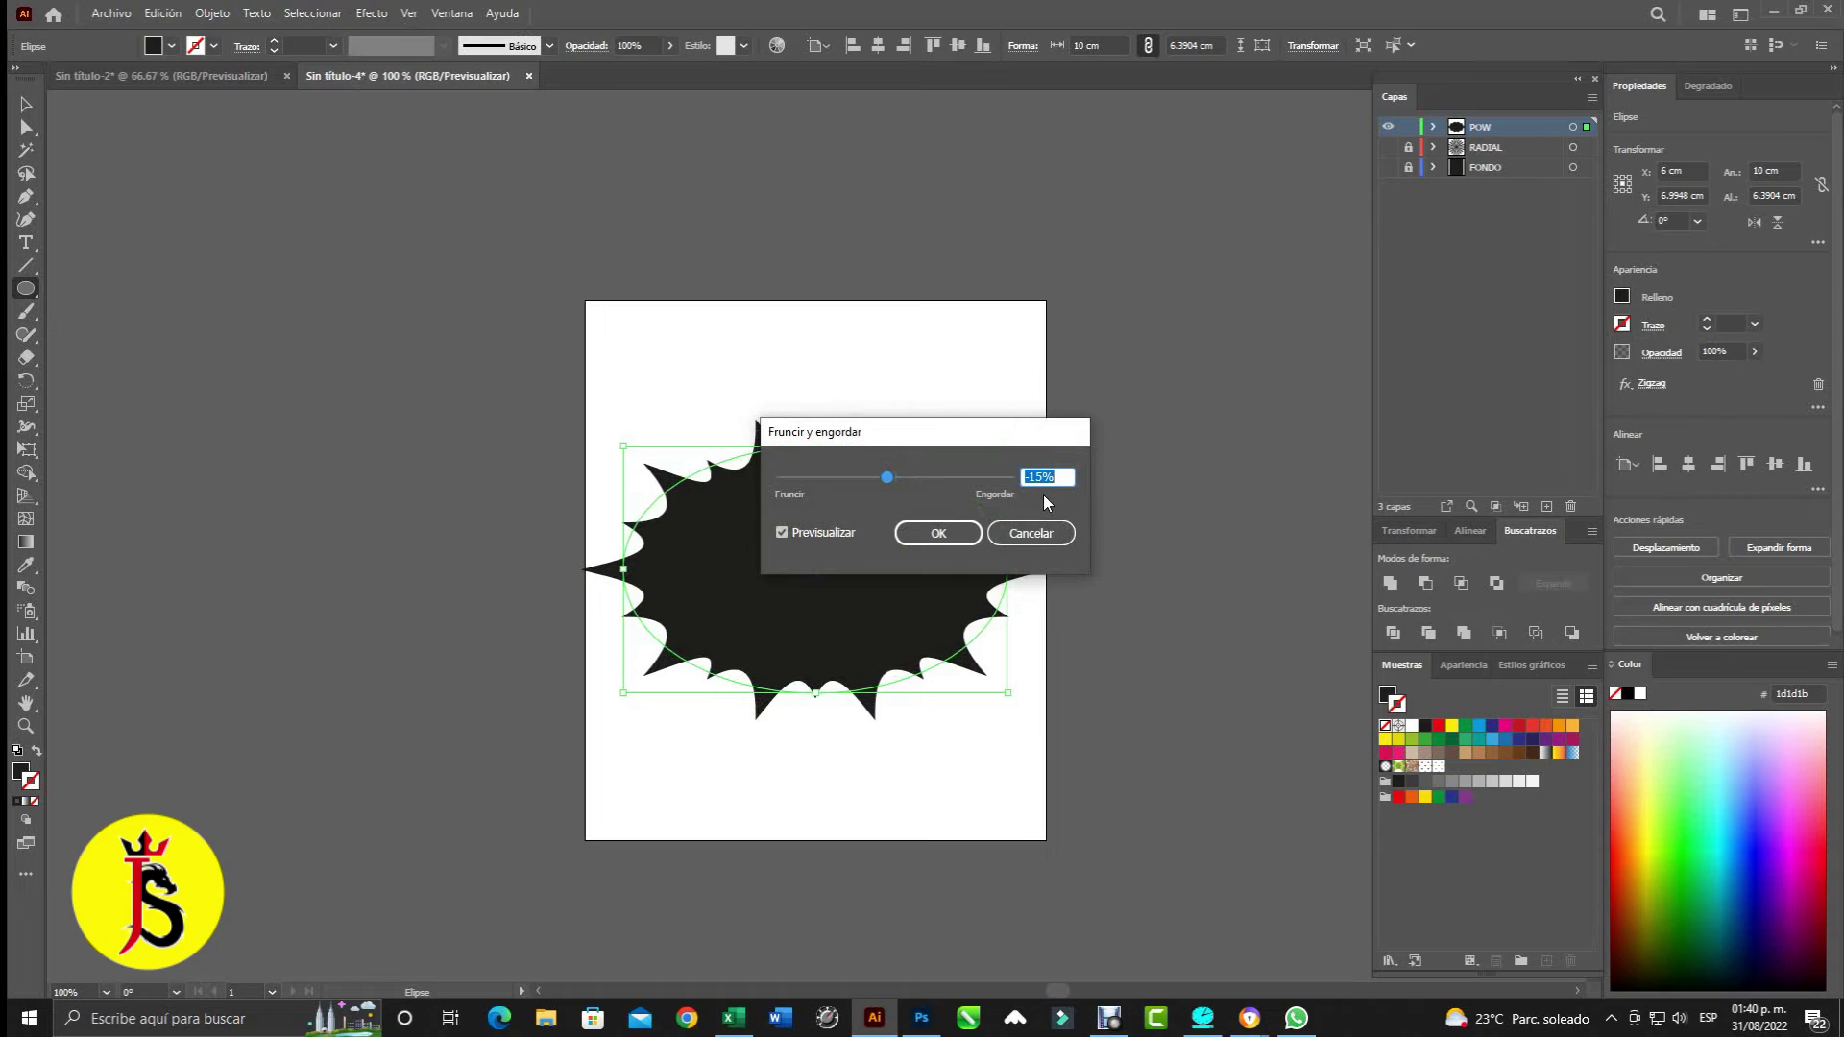
key(Down)
key(Down)
key(Down)
key(Down)
key(Down)
key(Down)
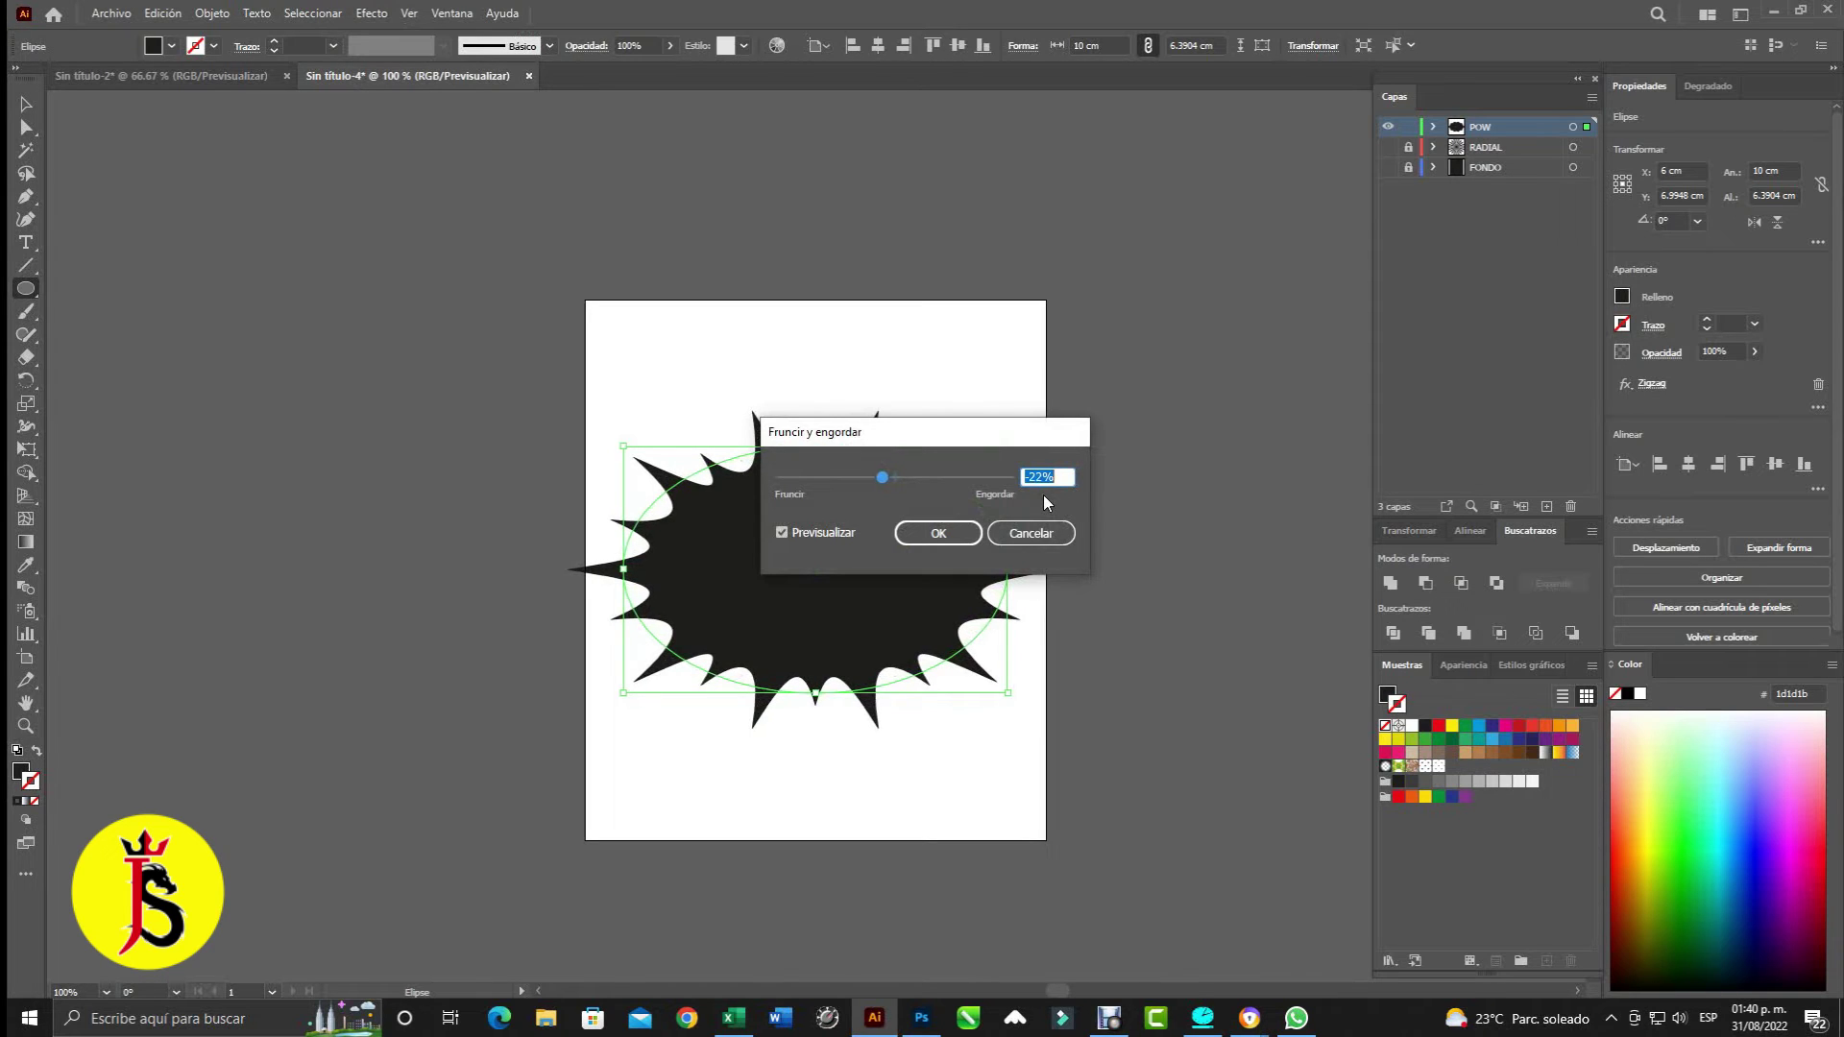
key(Down)
key(Down)
key(Down)
key(Down)
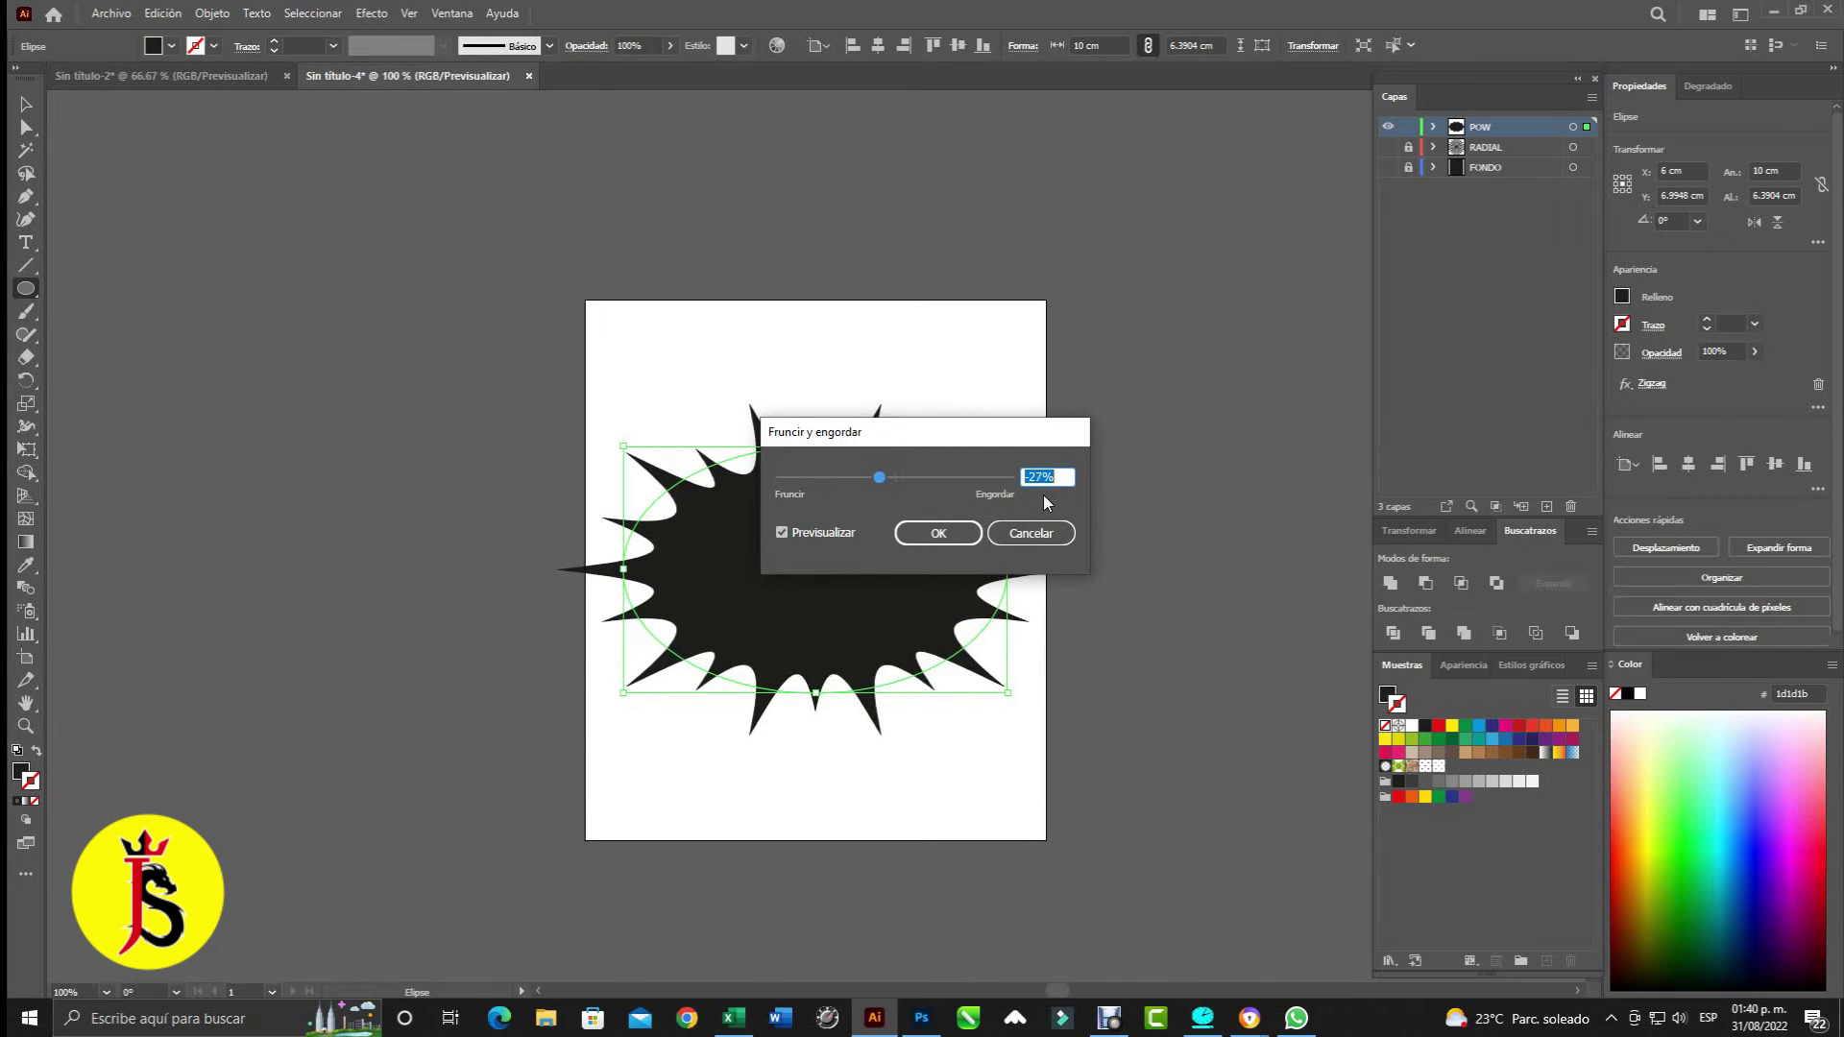
key(Down)
key(Down)
key(Down)
key(Down)
key(Down)
key(Down)
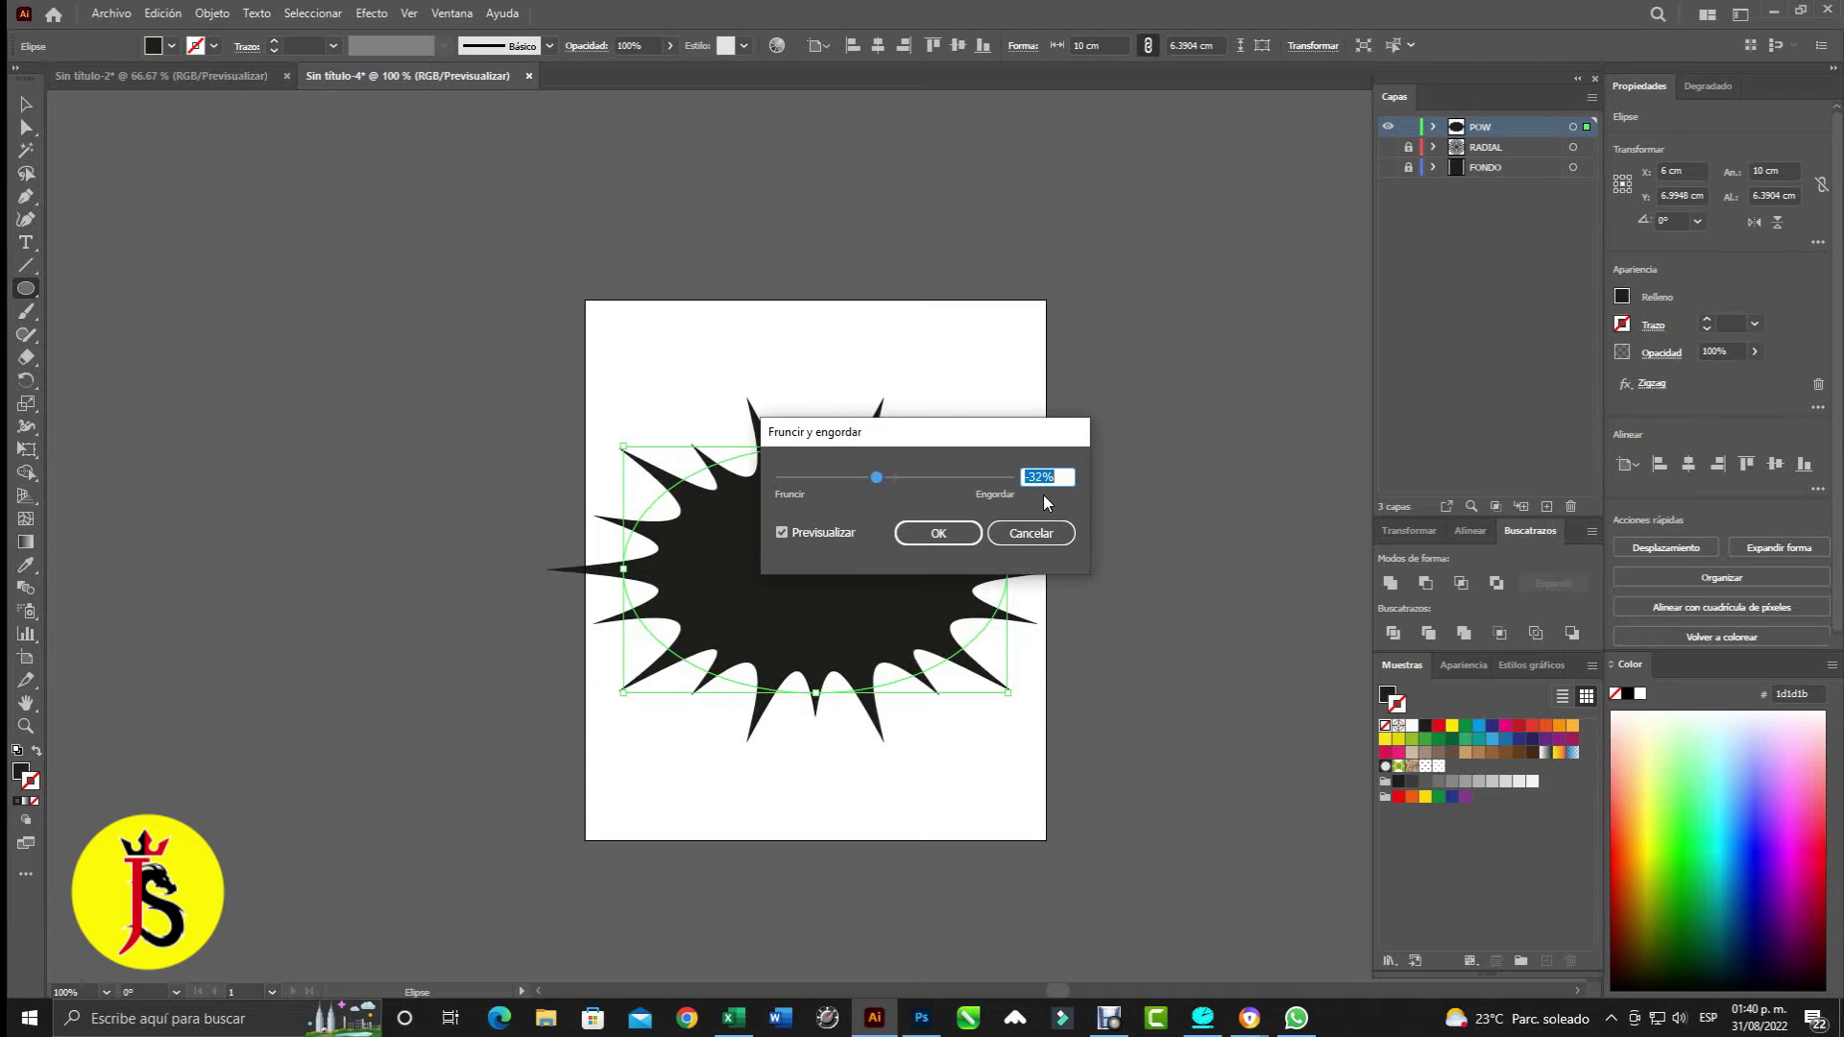
key(Down)
key(Up)
key(Up)
key(Up)
key(Down)
key(Down)
- Settle the Fruncir y engordar pucker at -31% and apply it to the ellipse
drag(938, 429, 1100, 219)
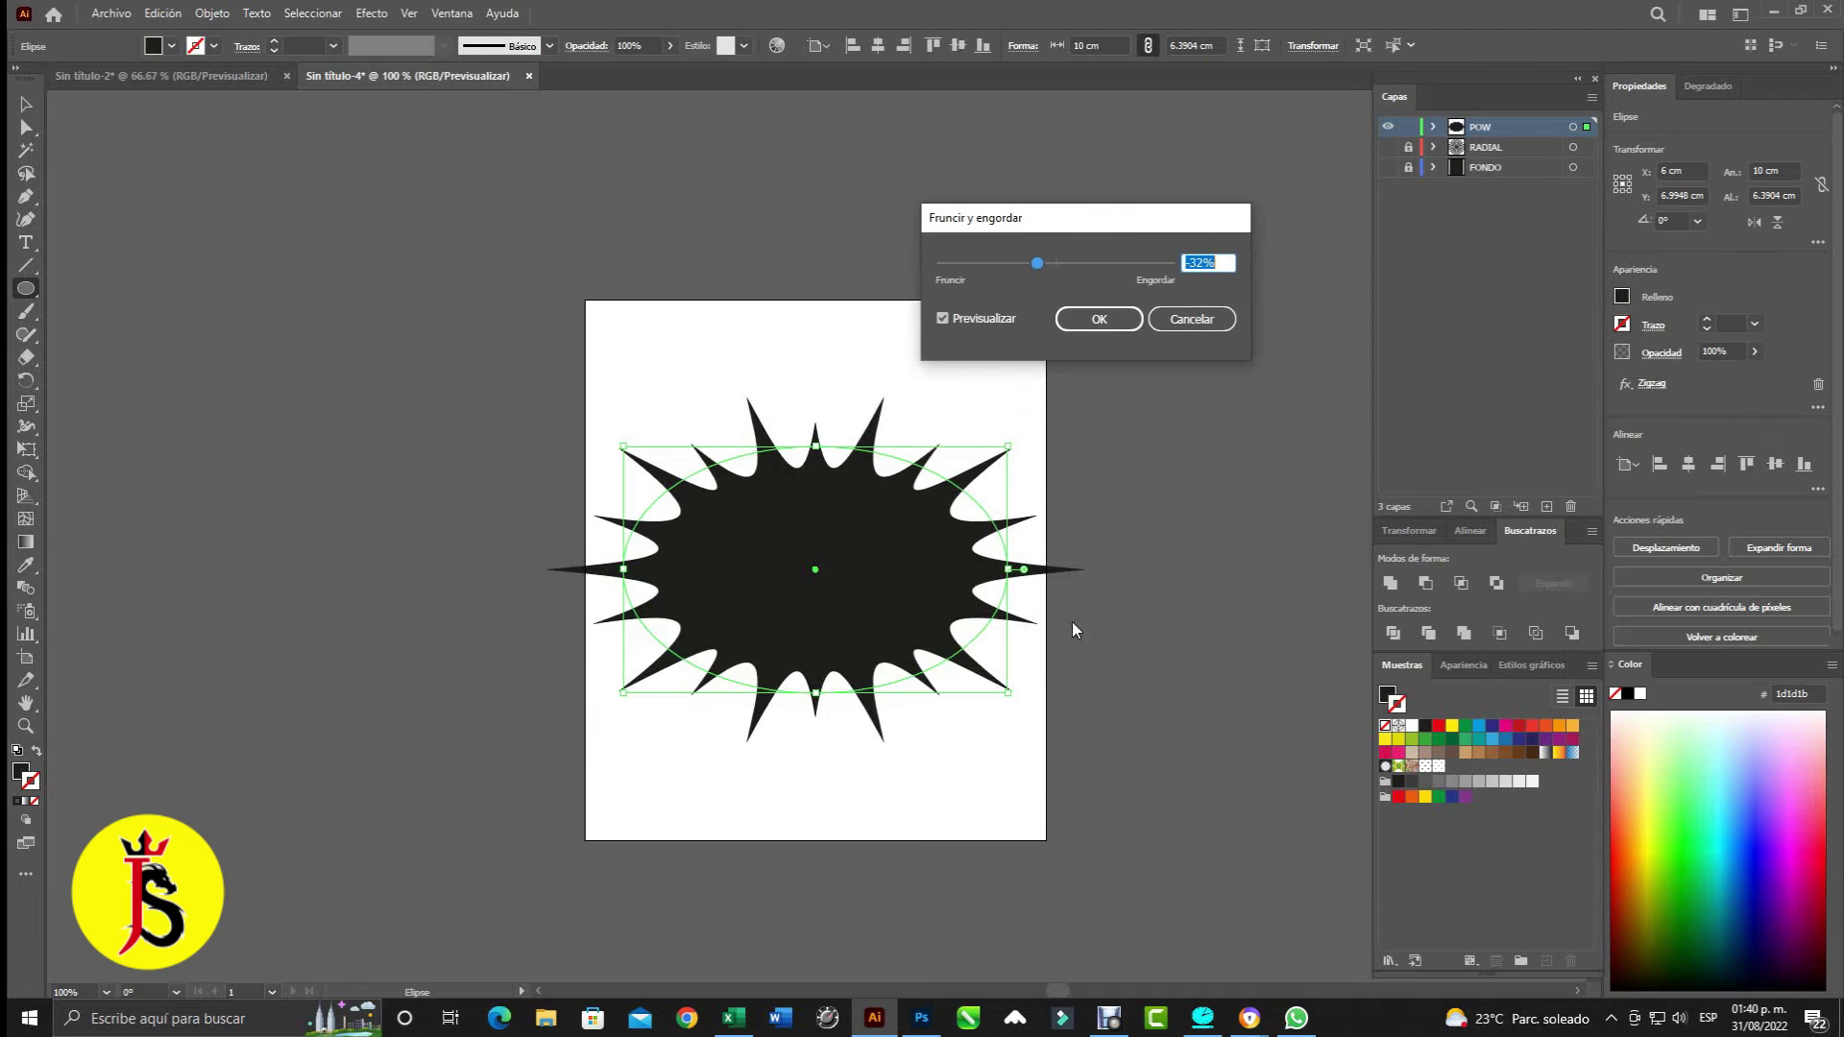
key(Down)
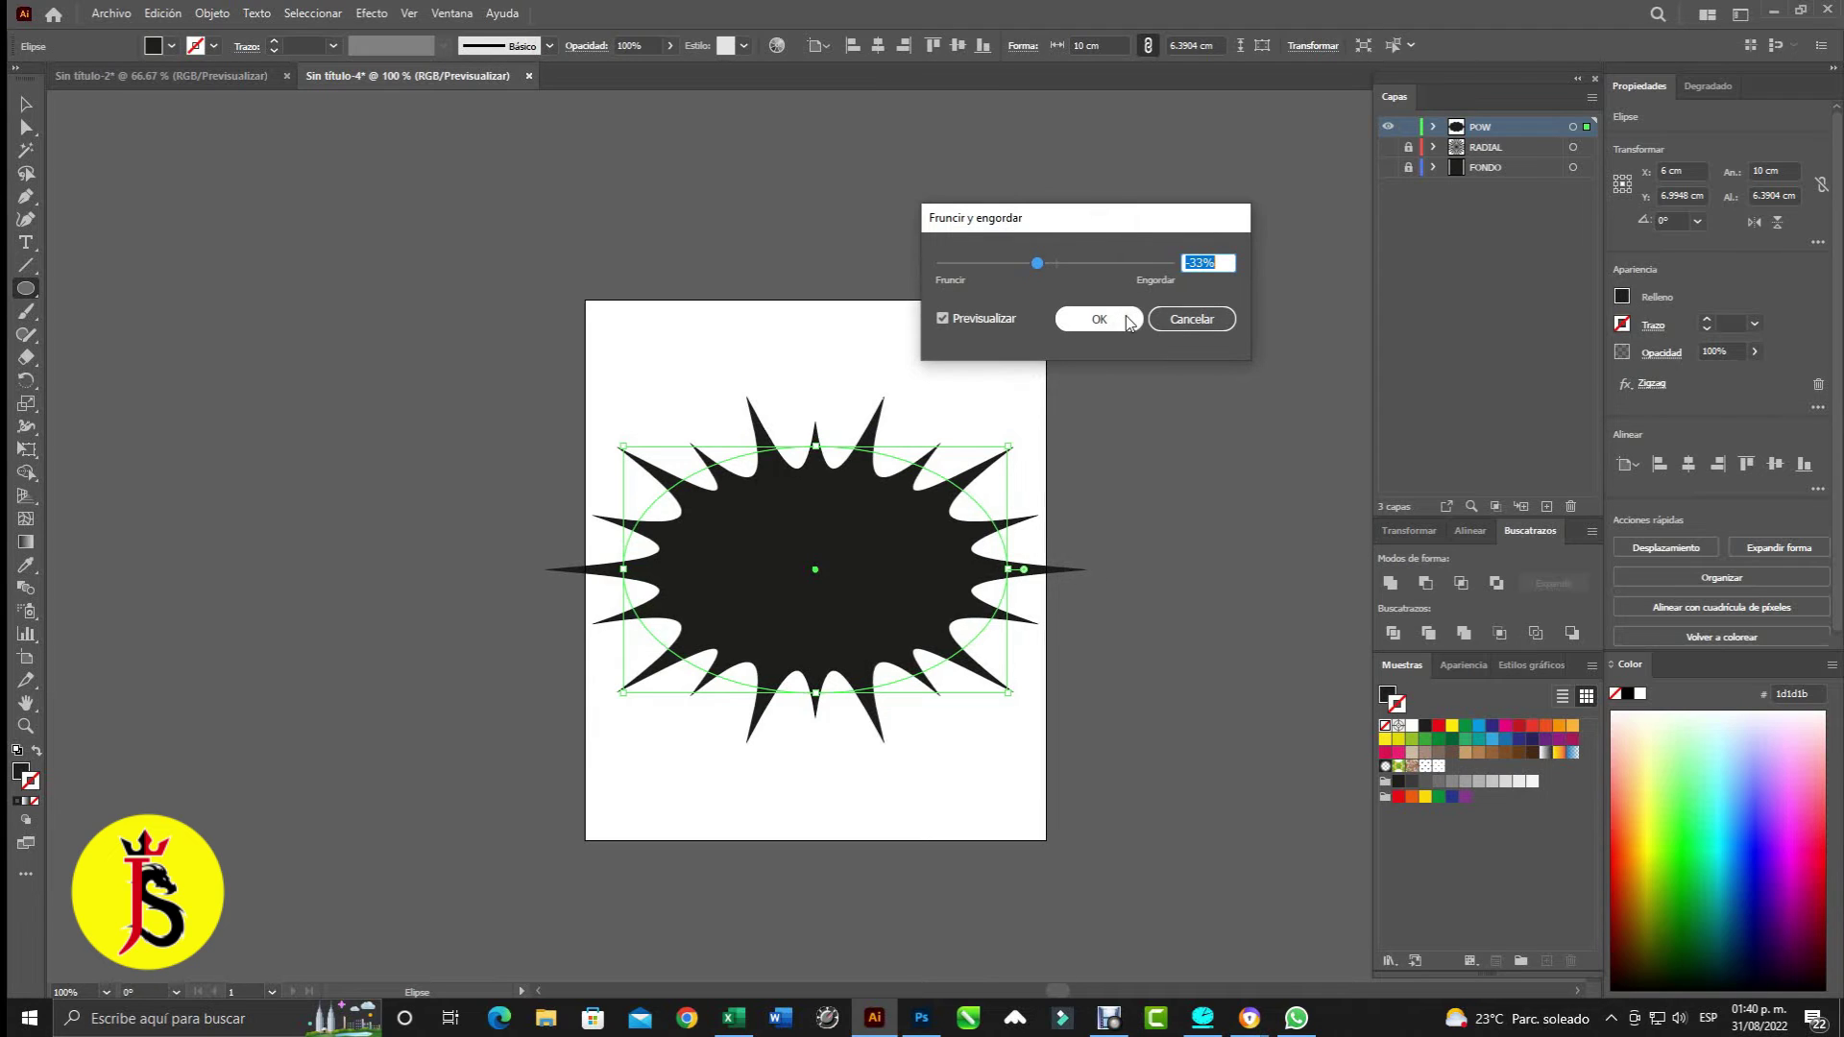
key(Up)
key(Up)
key(Up)
key(Down)
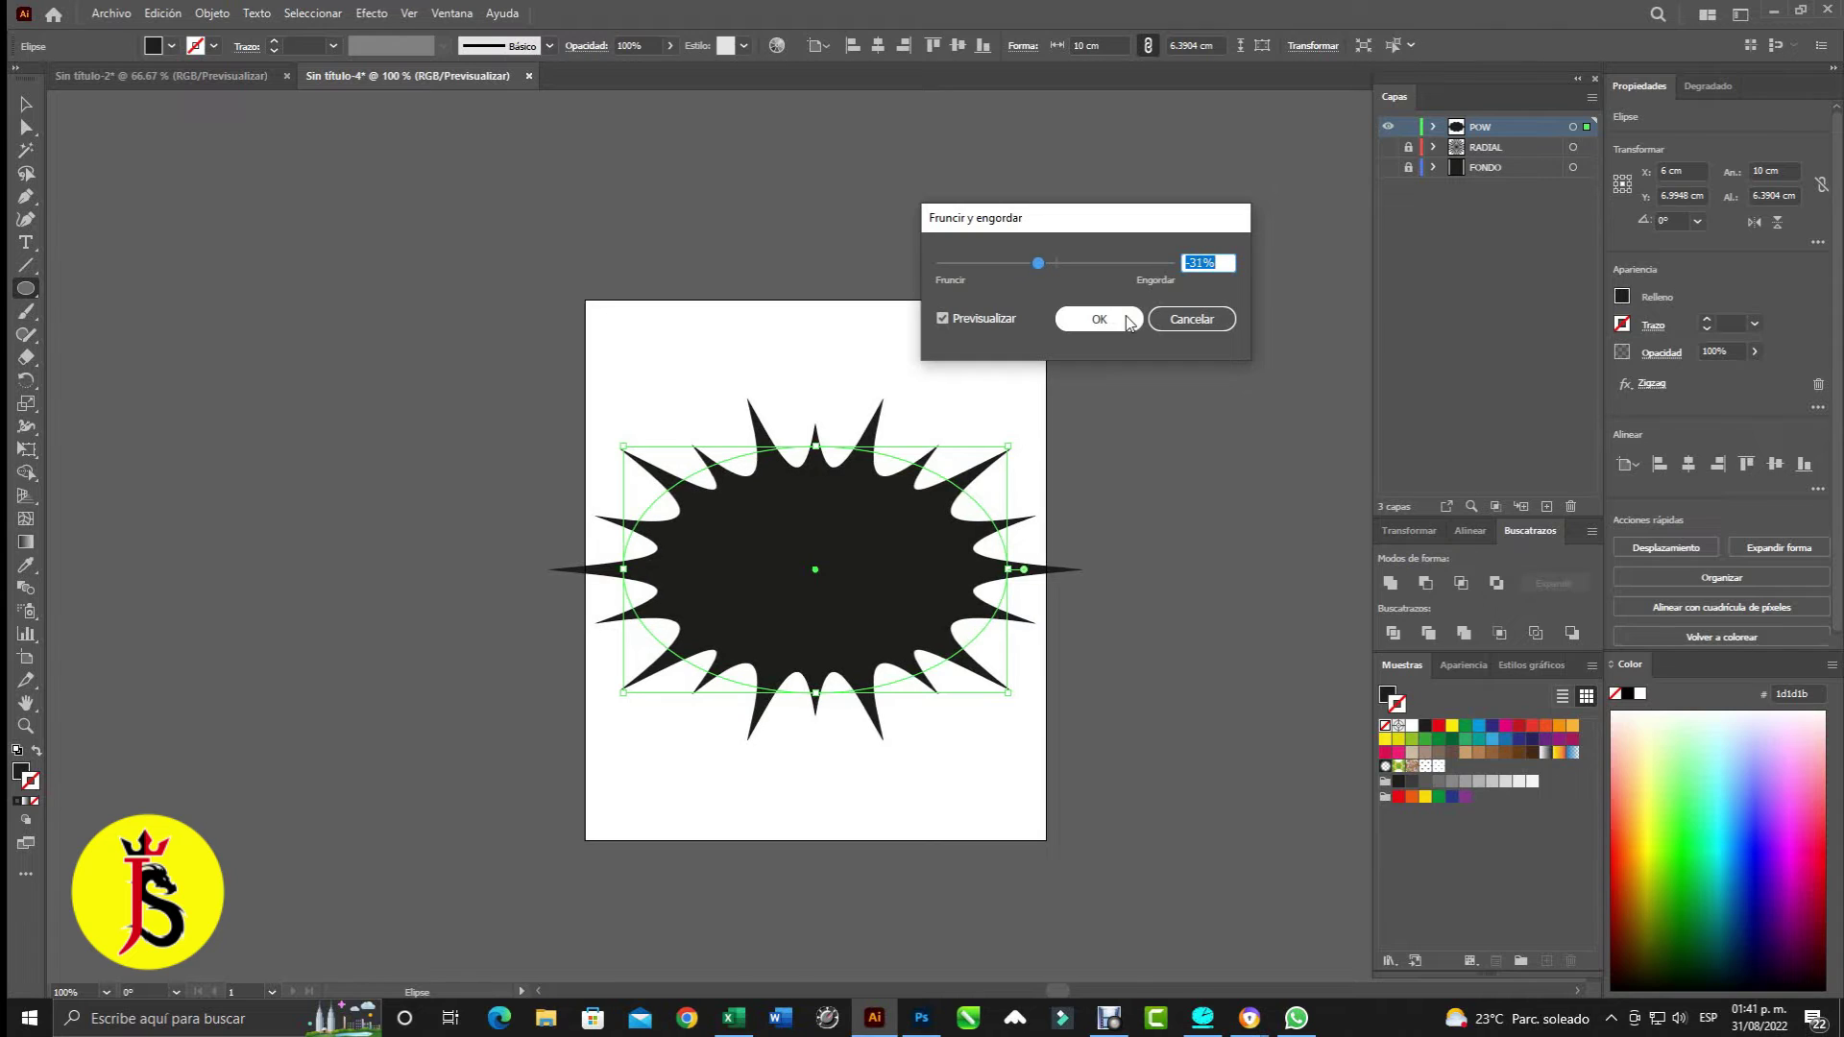
click(1126, 319)
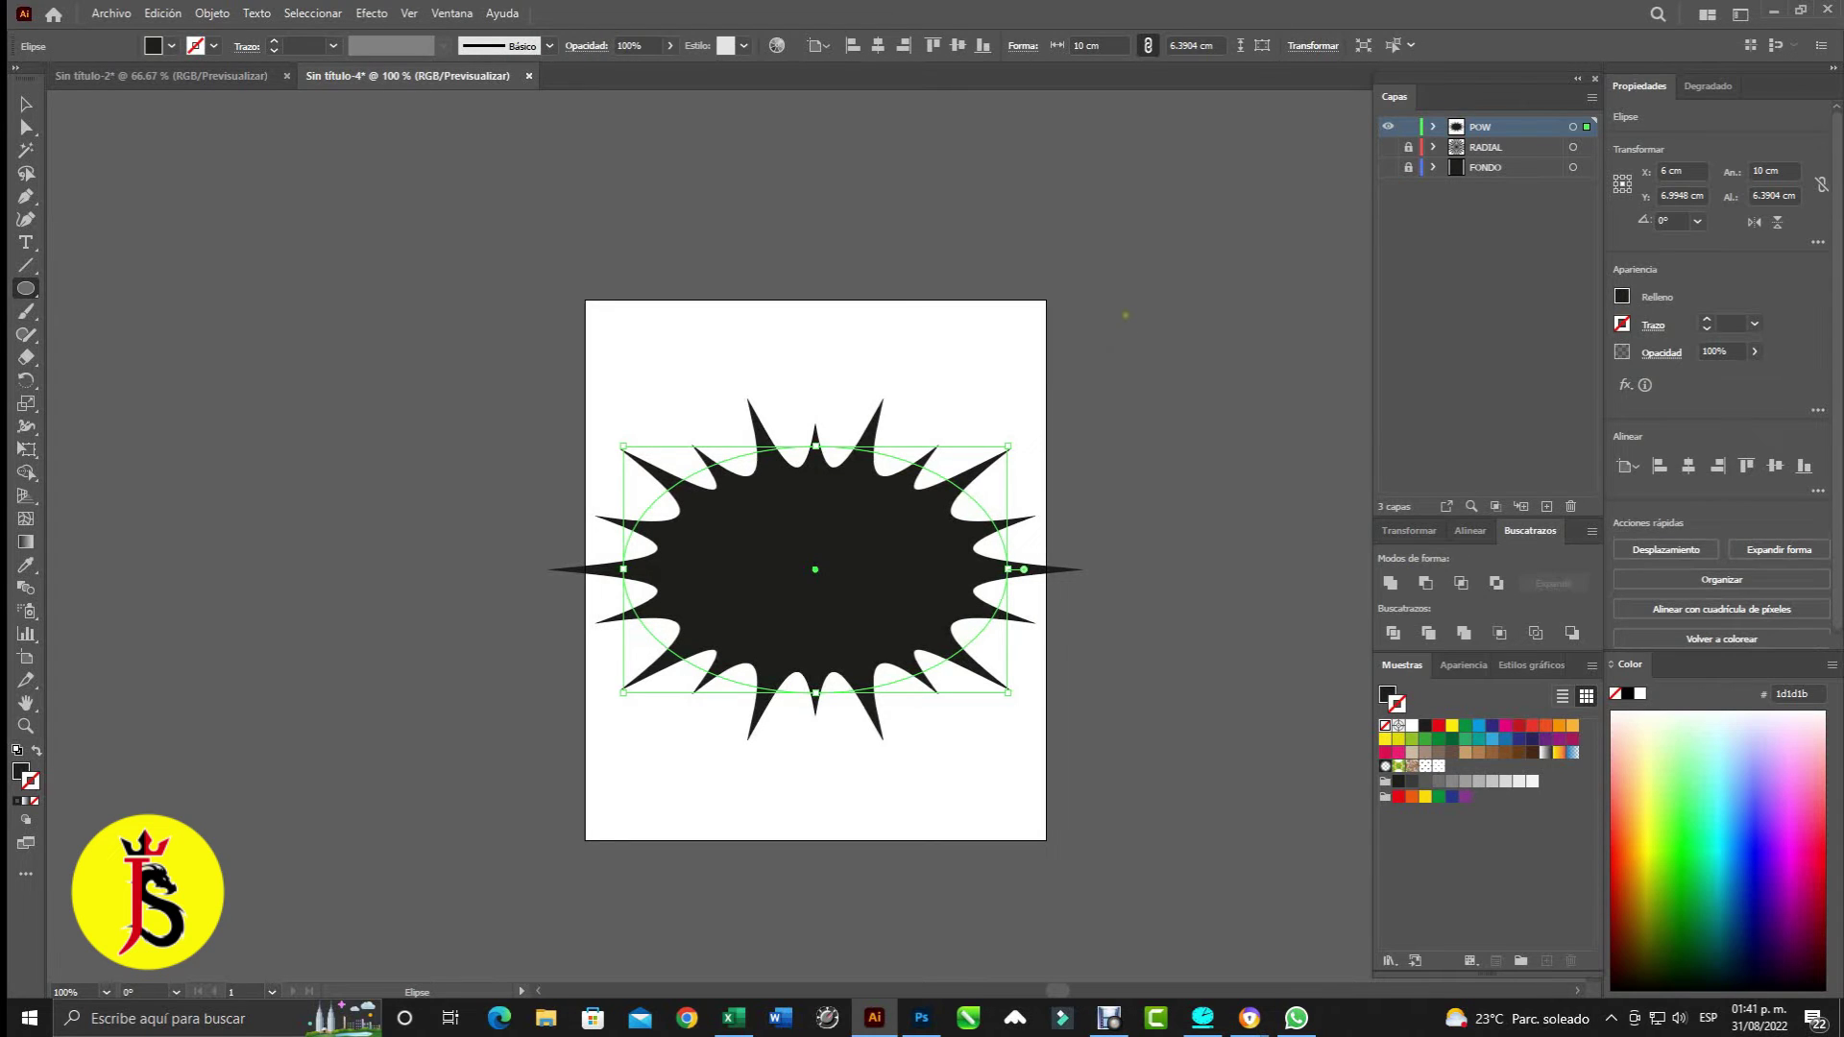
- Expand the spiky burst's effects into a real path and give it the red swatch fill
click(211, 15)
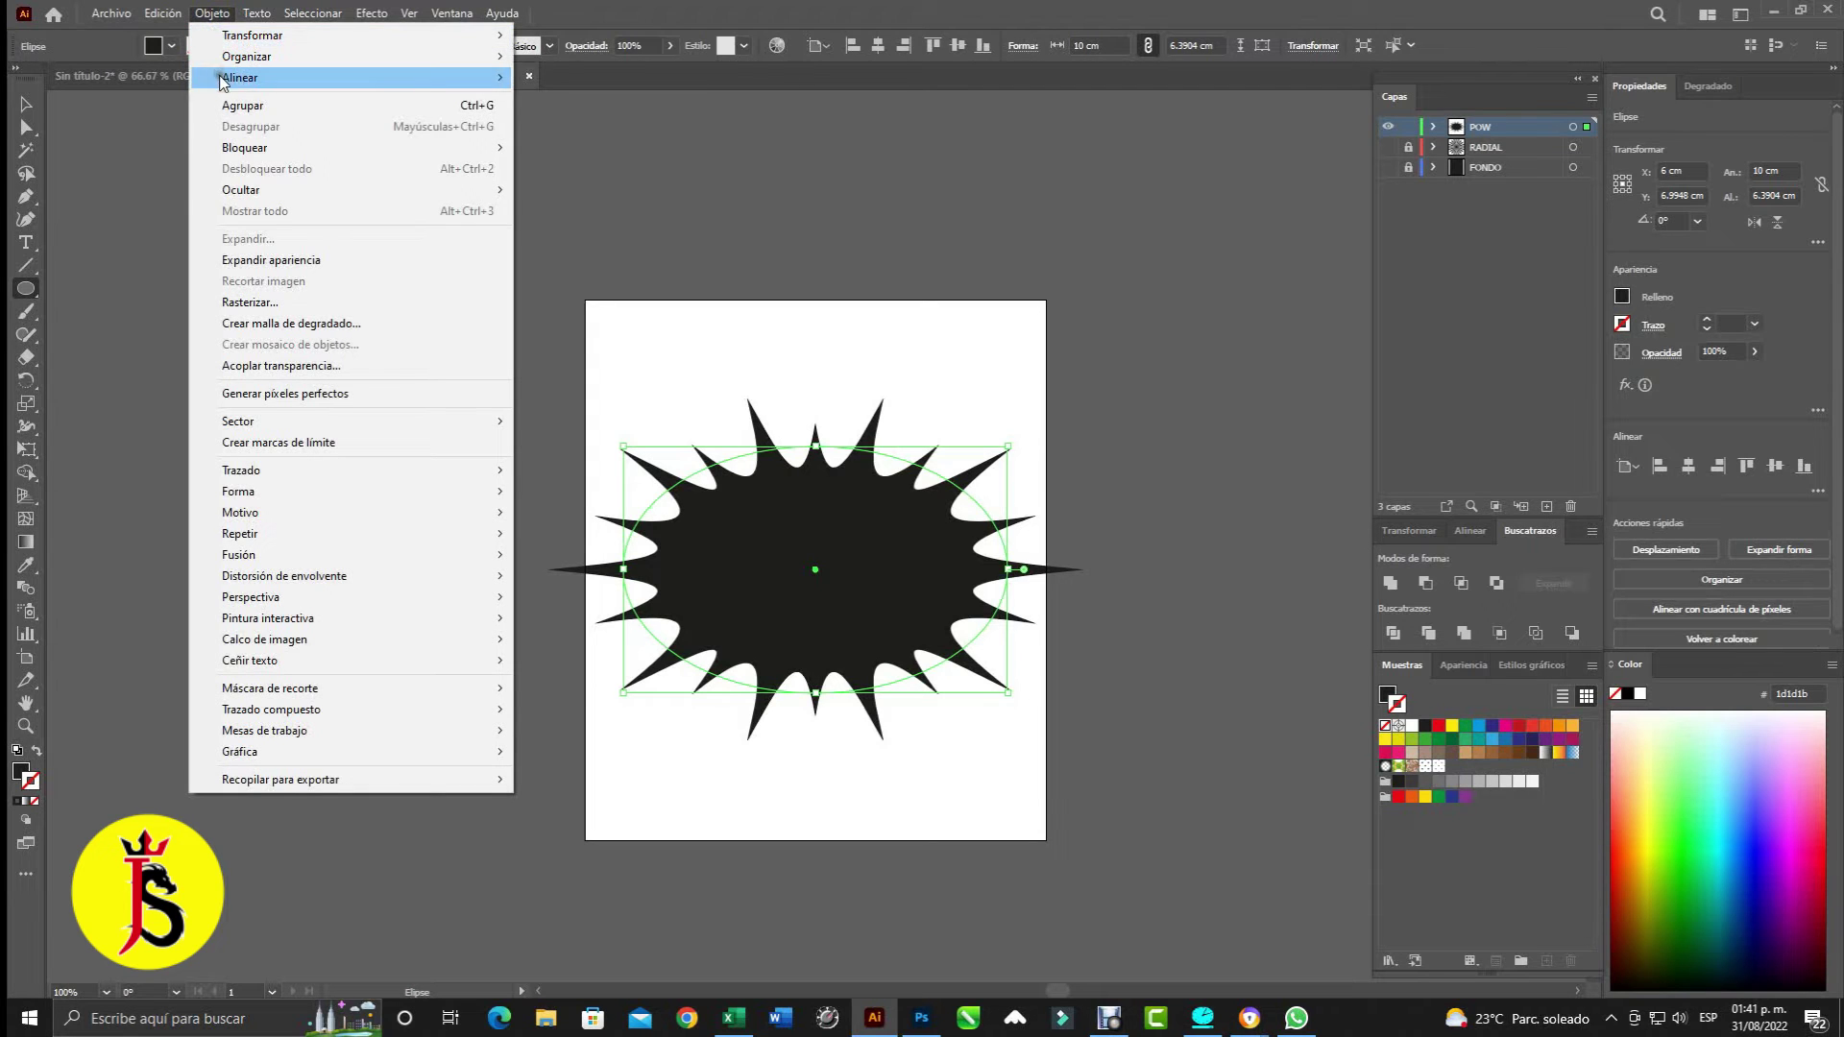
click(321, 264)
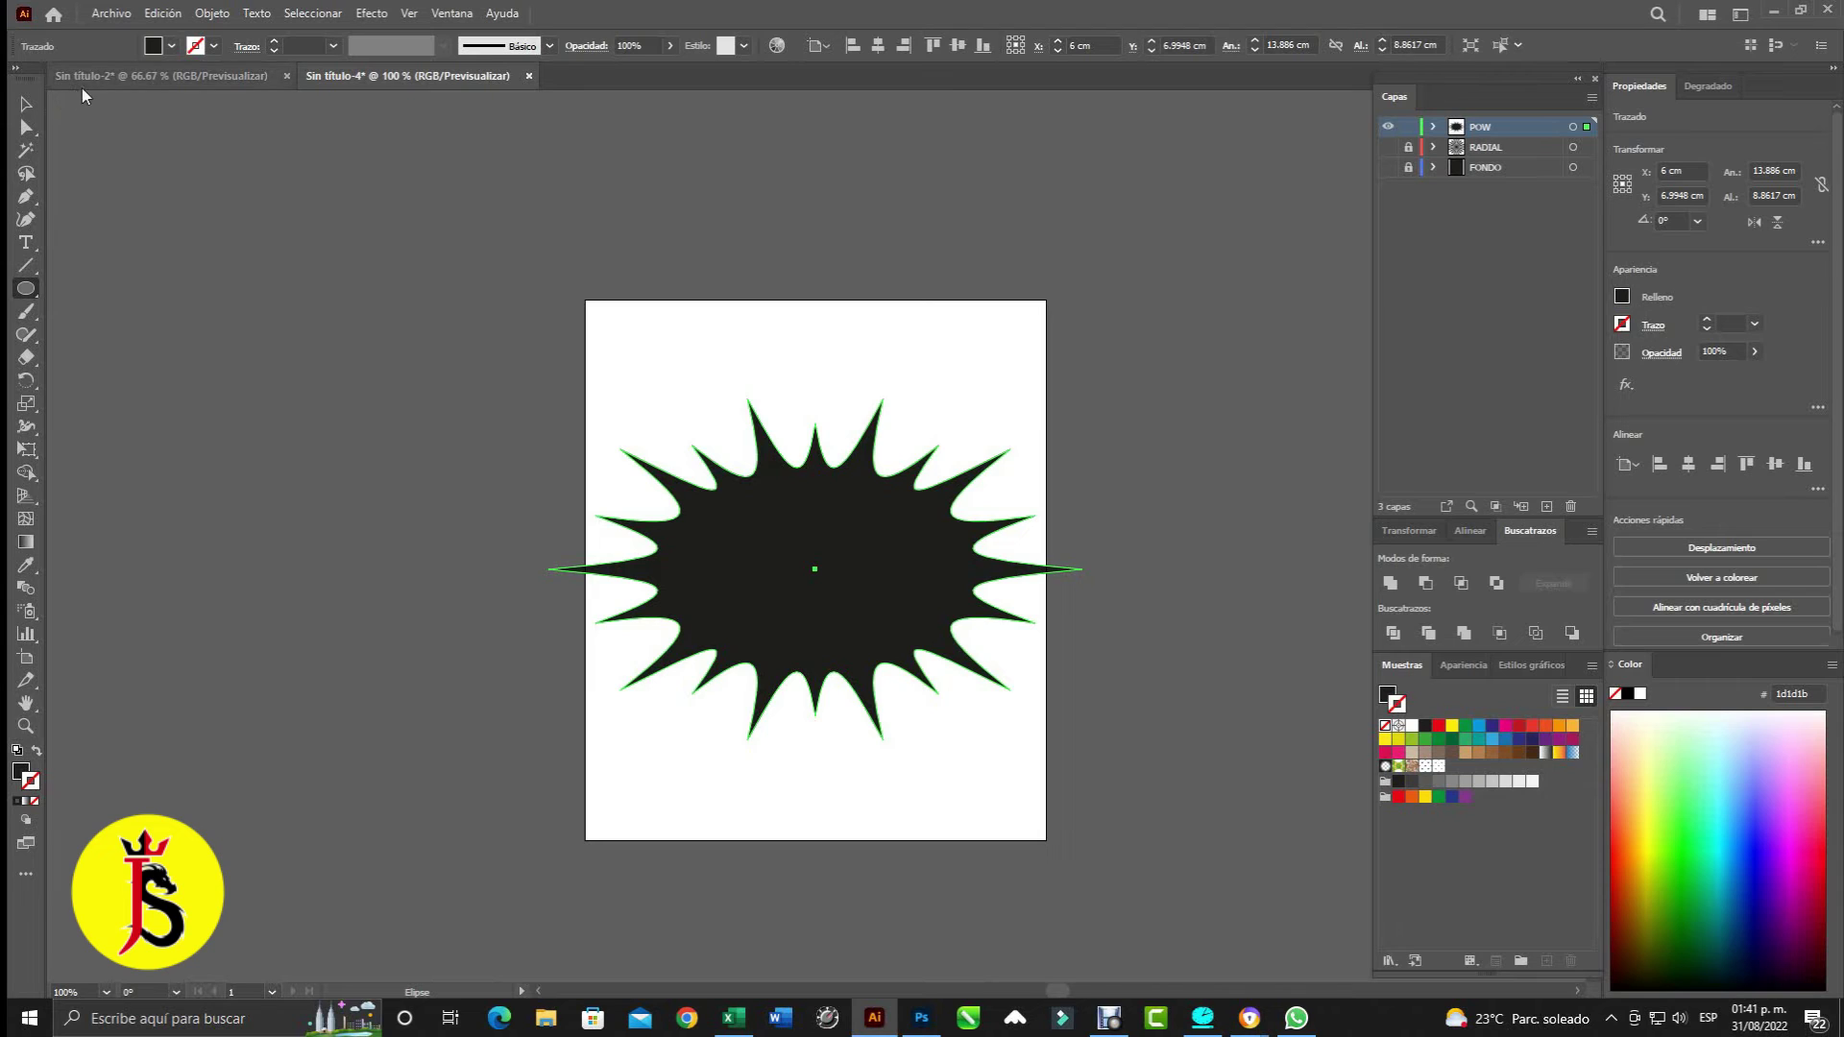
click(213, 13)
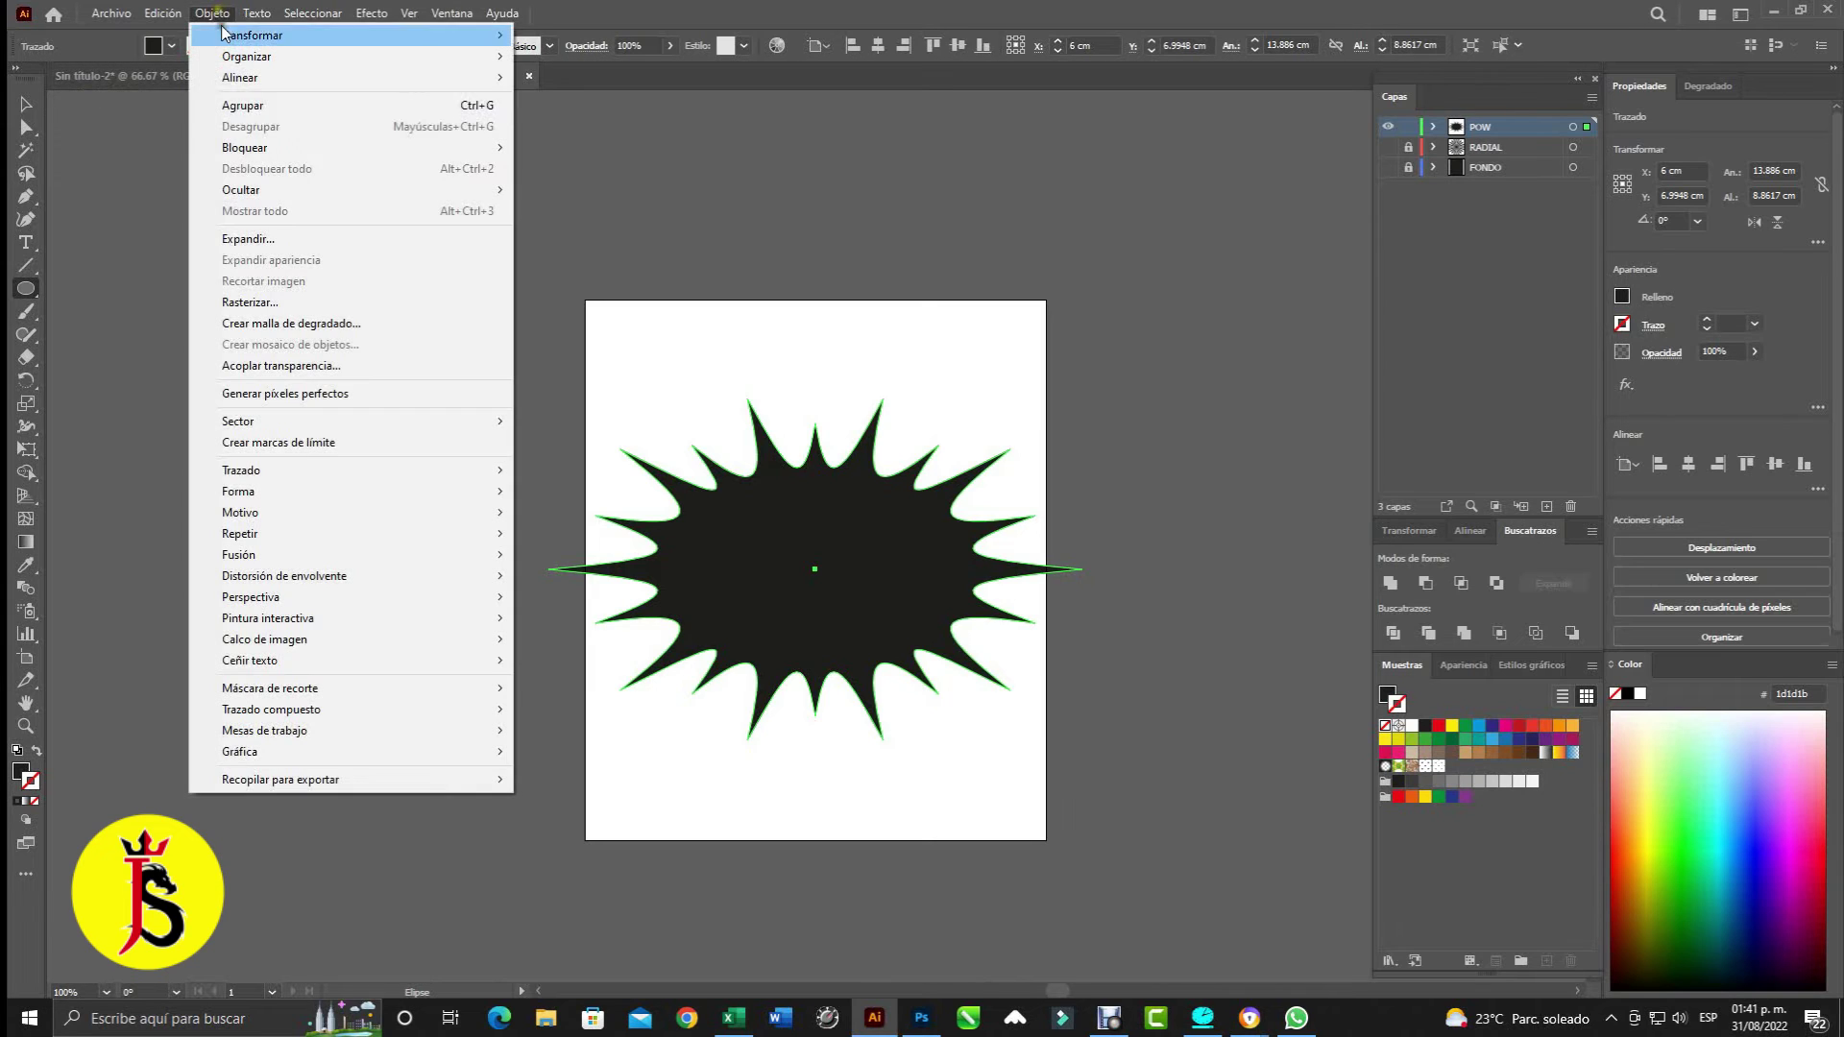
click(298, 235)
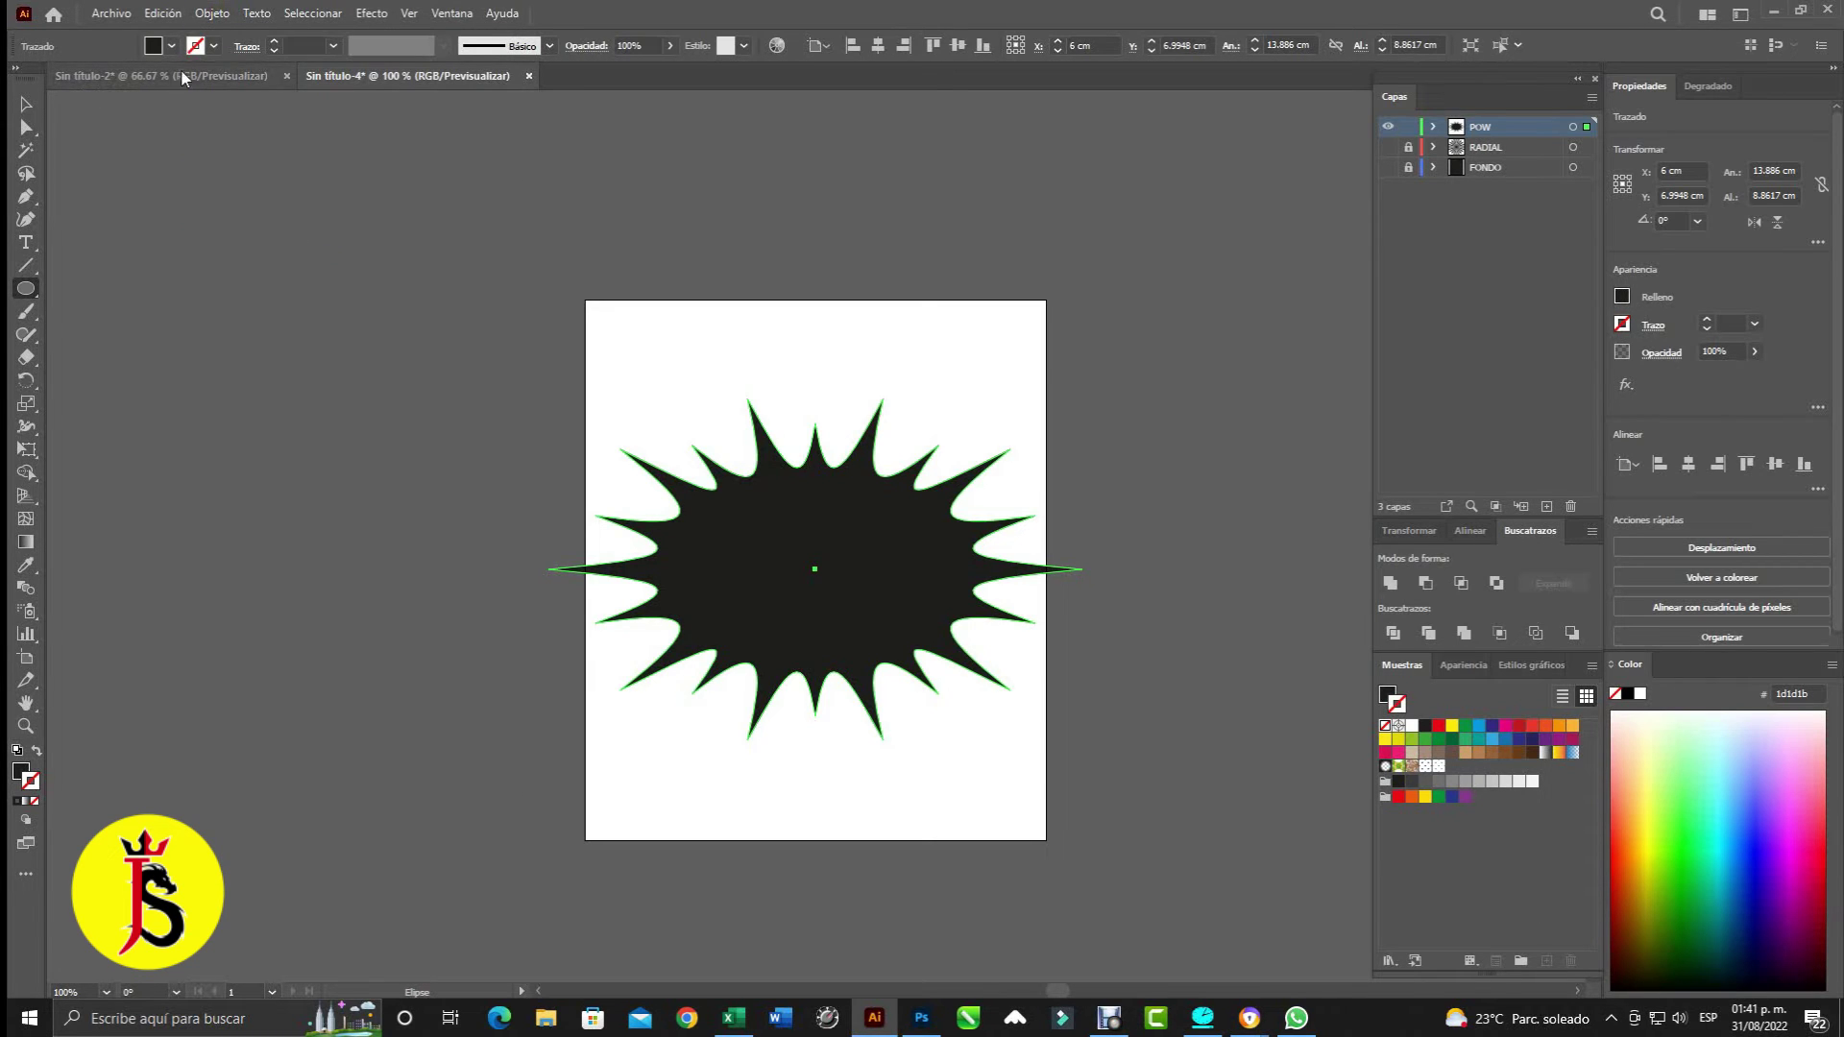
click(171, 45)
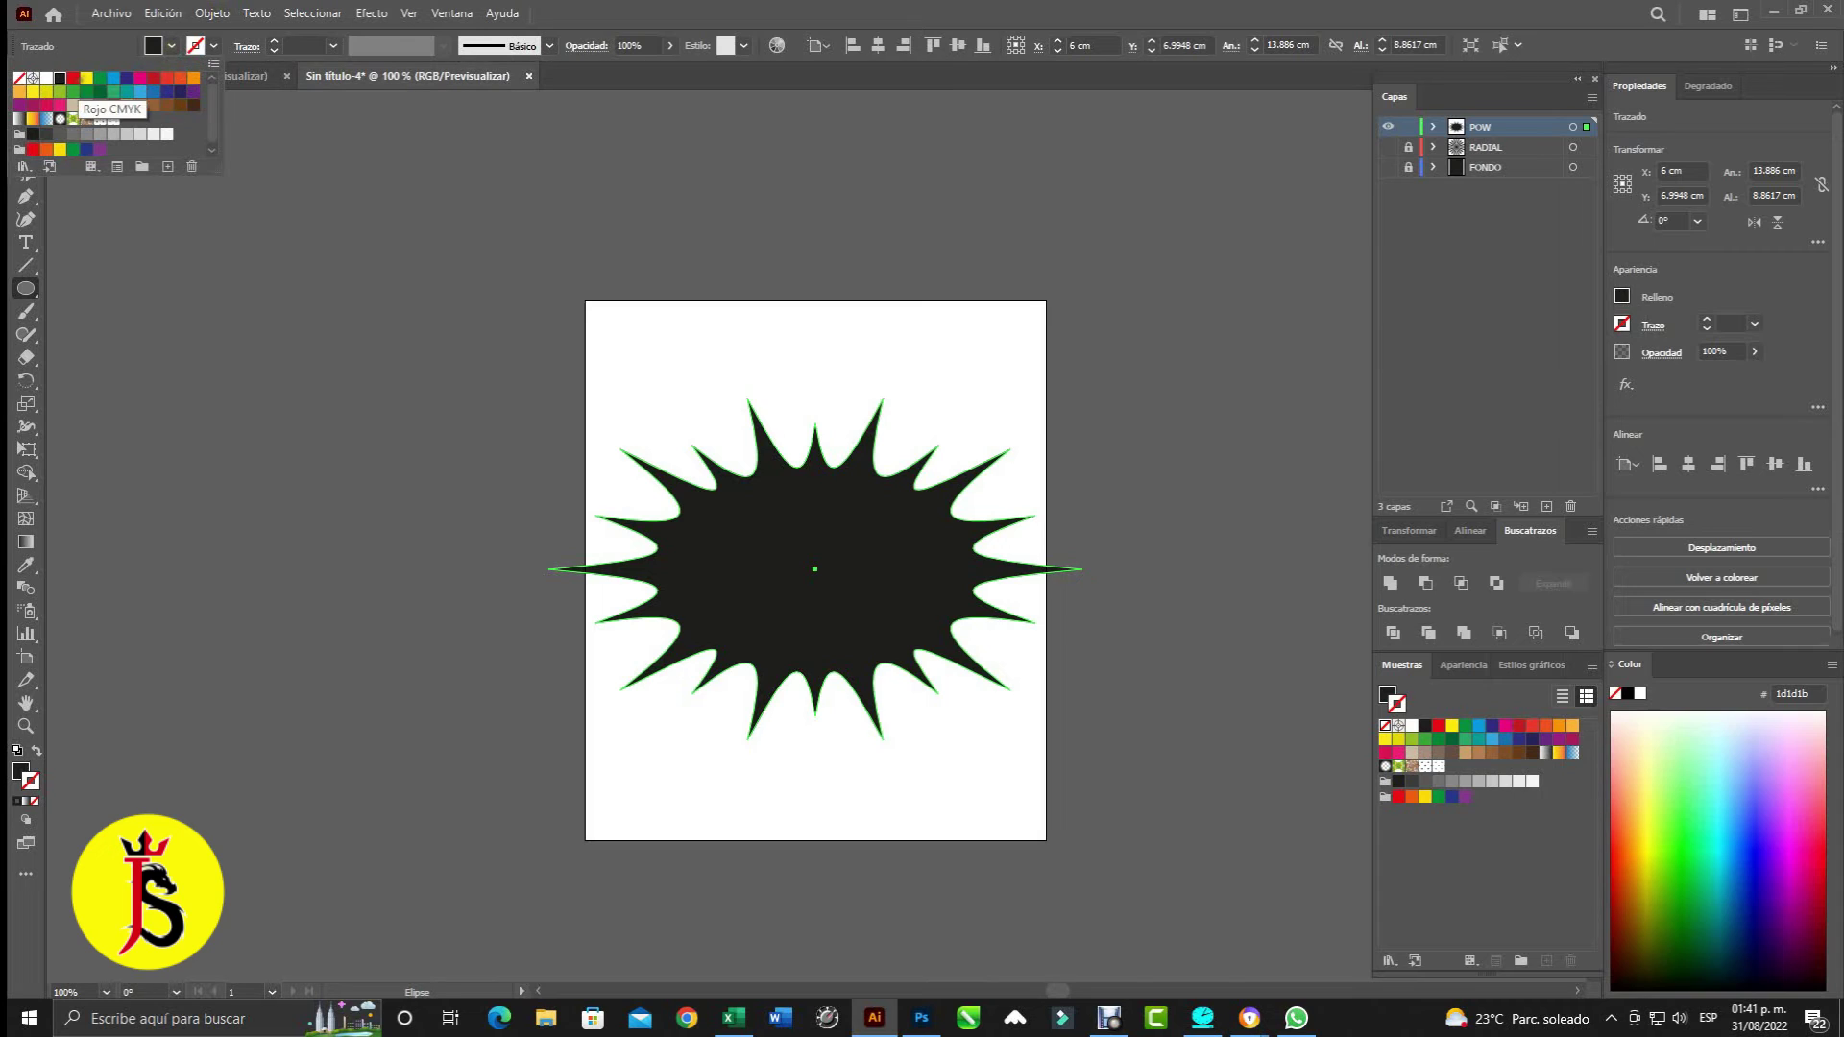
click(73, 78)
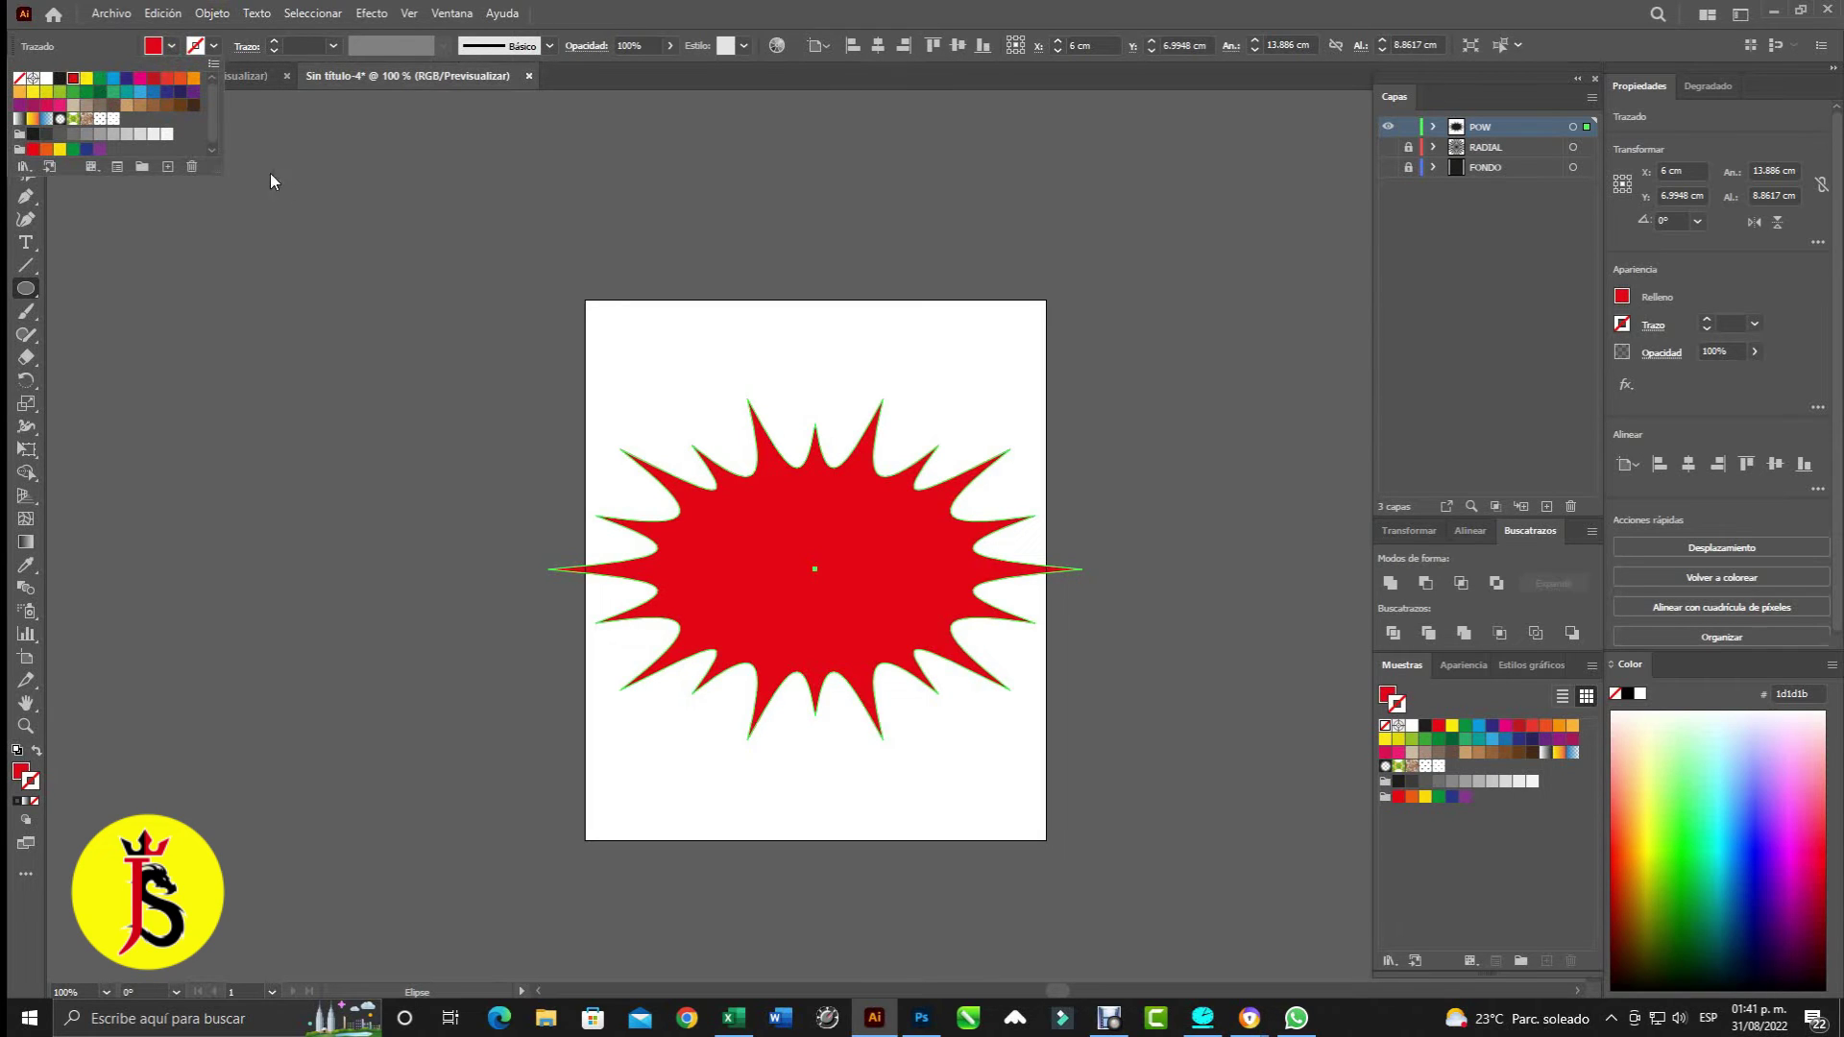
click(112, 13)
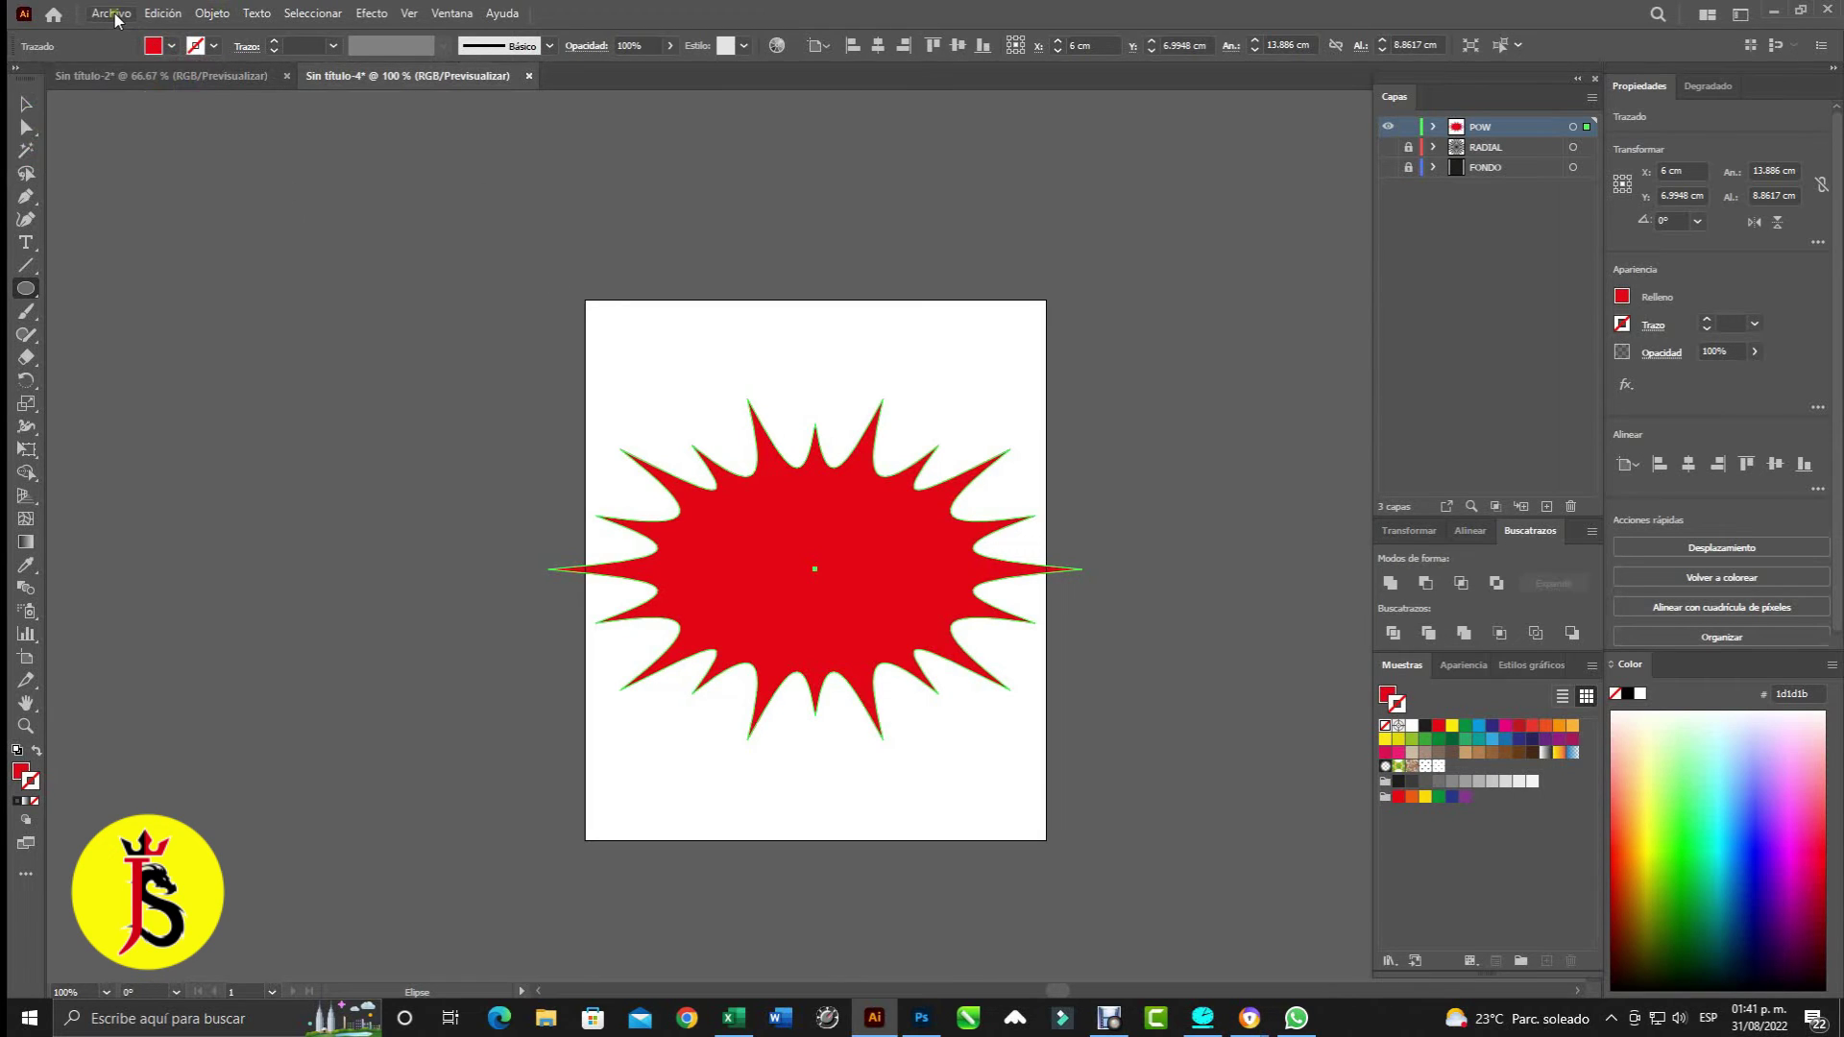
- Export the red burst as POW4.png at High 300 ppi with a transparent background
click(111, 13)
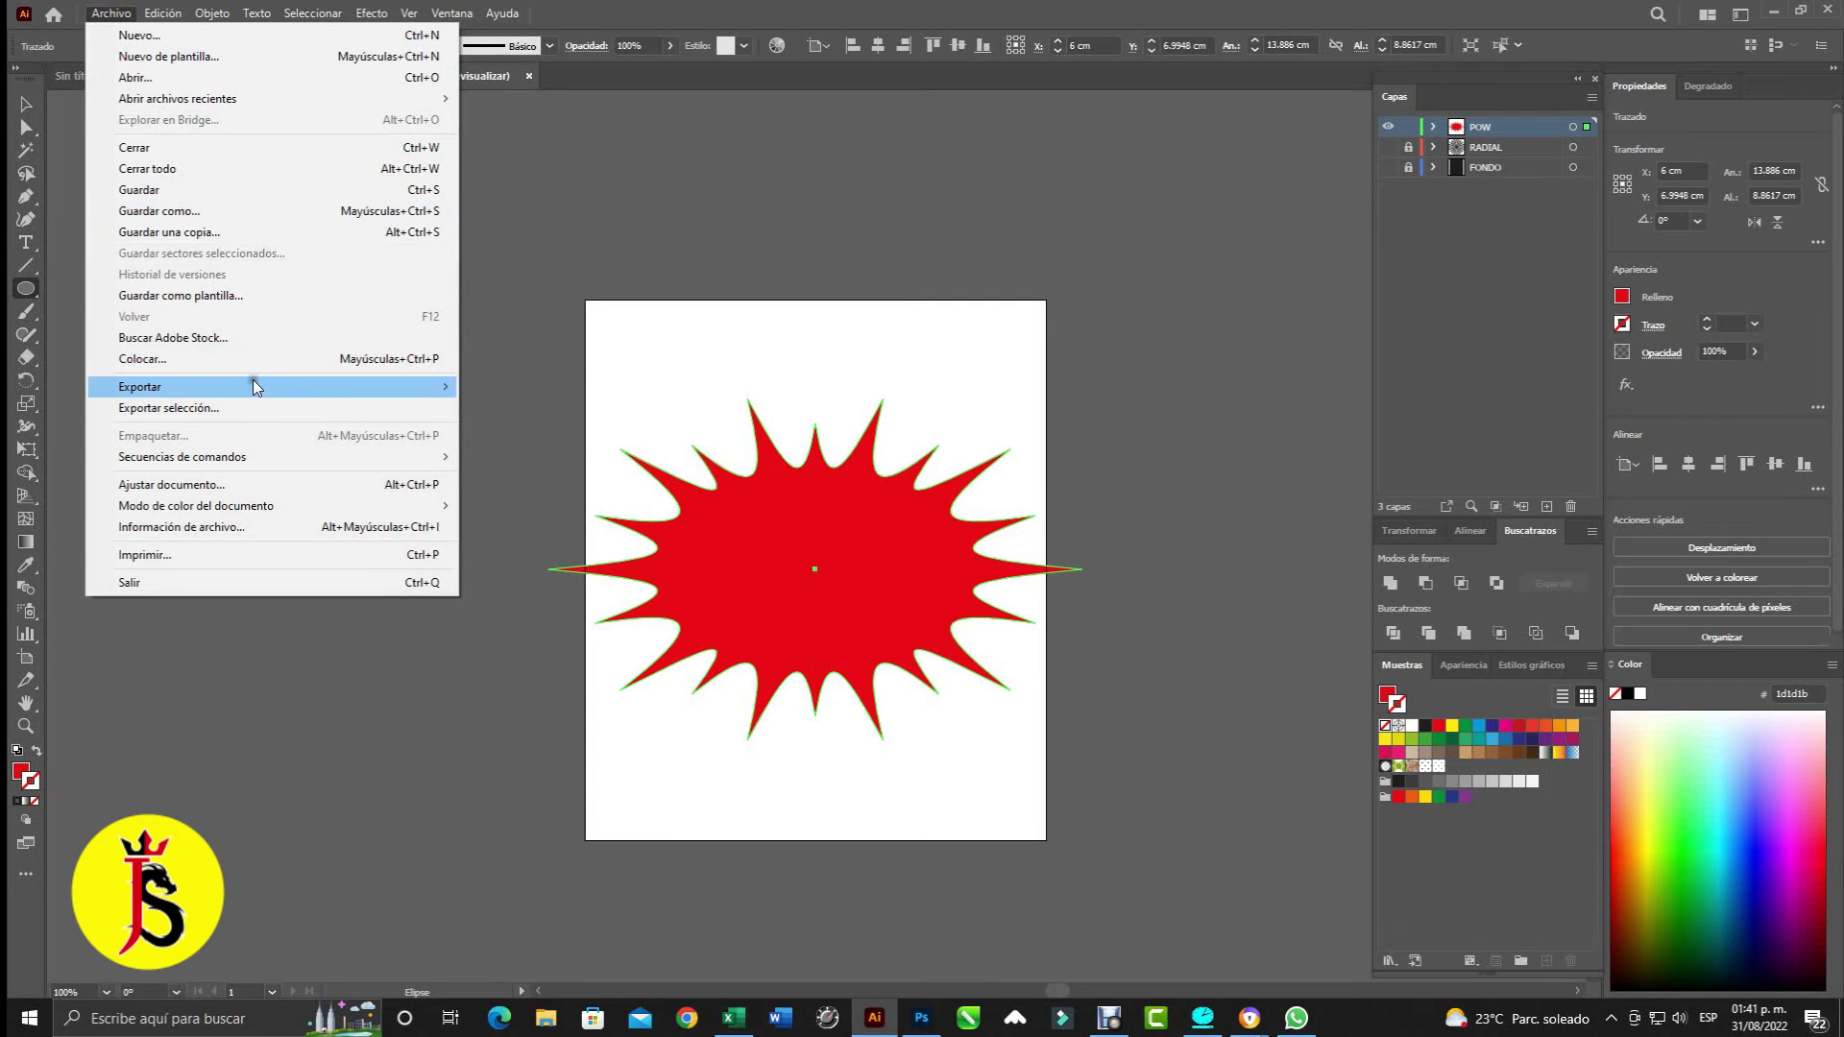
mouse_move(140, 386)
click(583, 408)
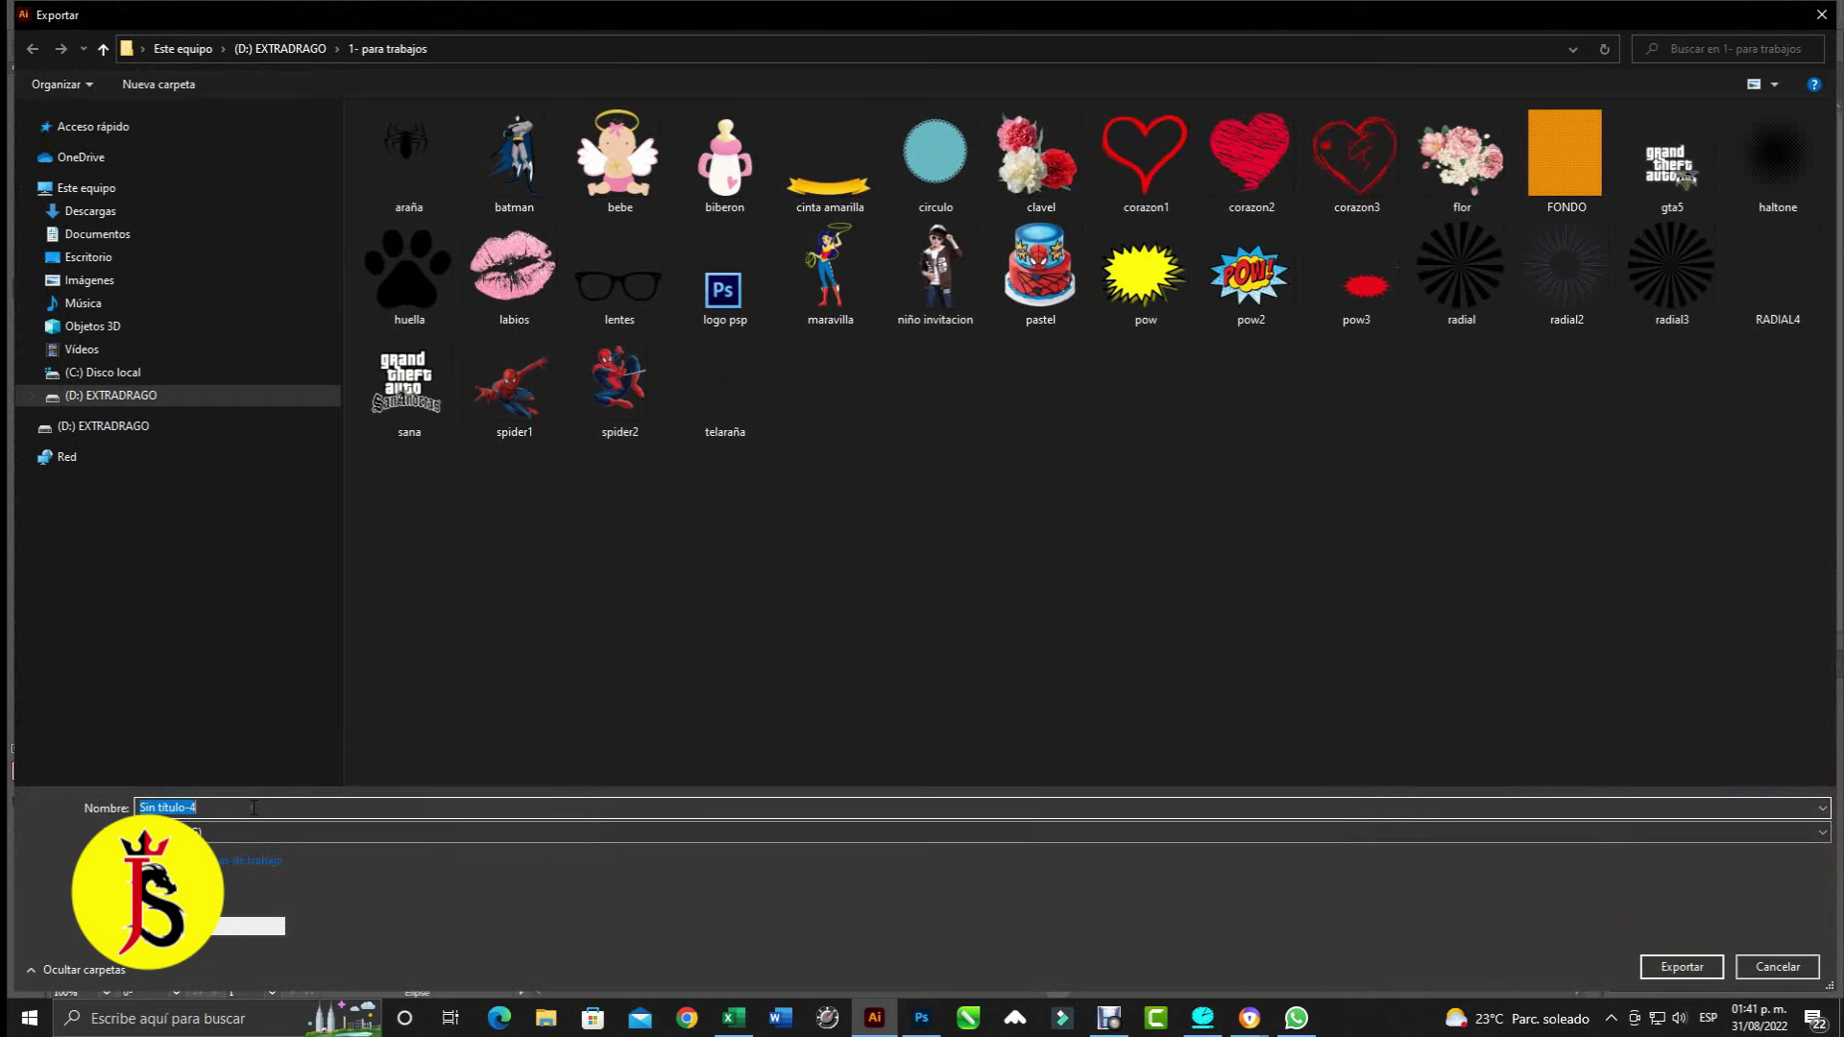
click(254, 808)
text(W)
text(PO)
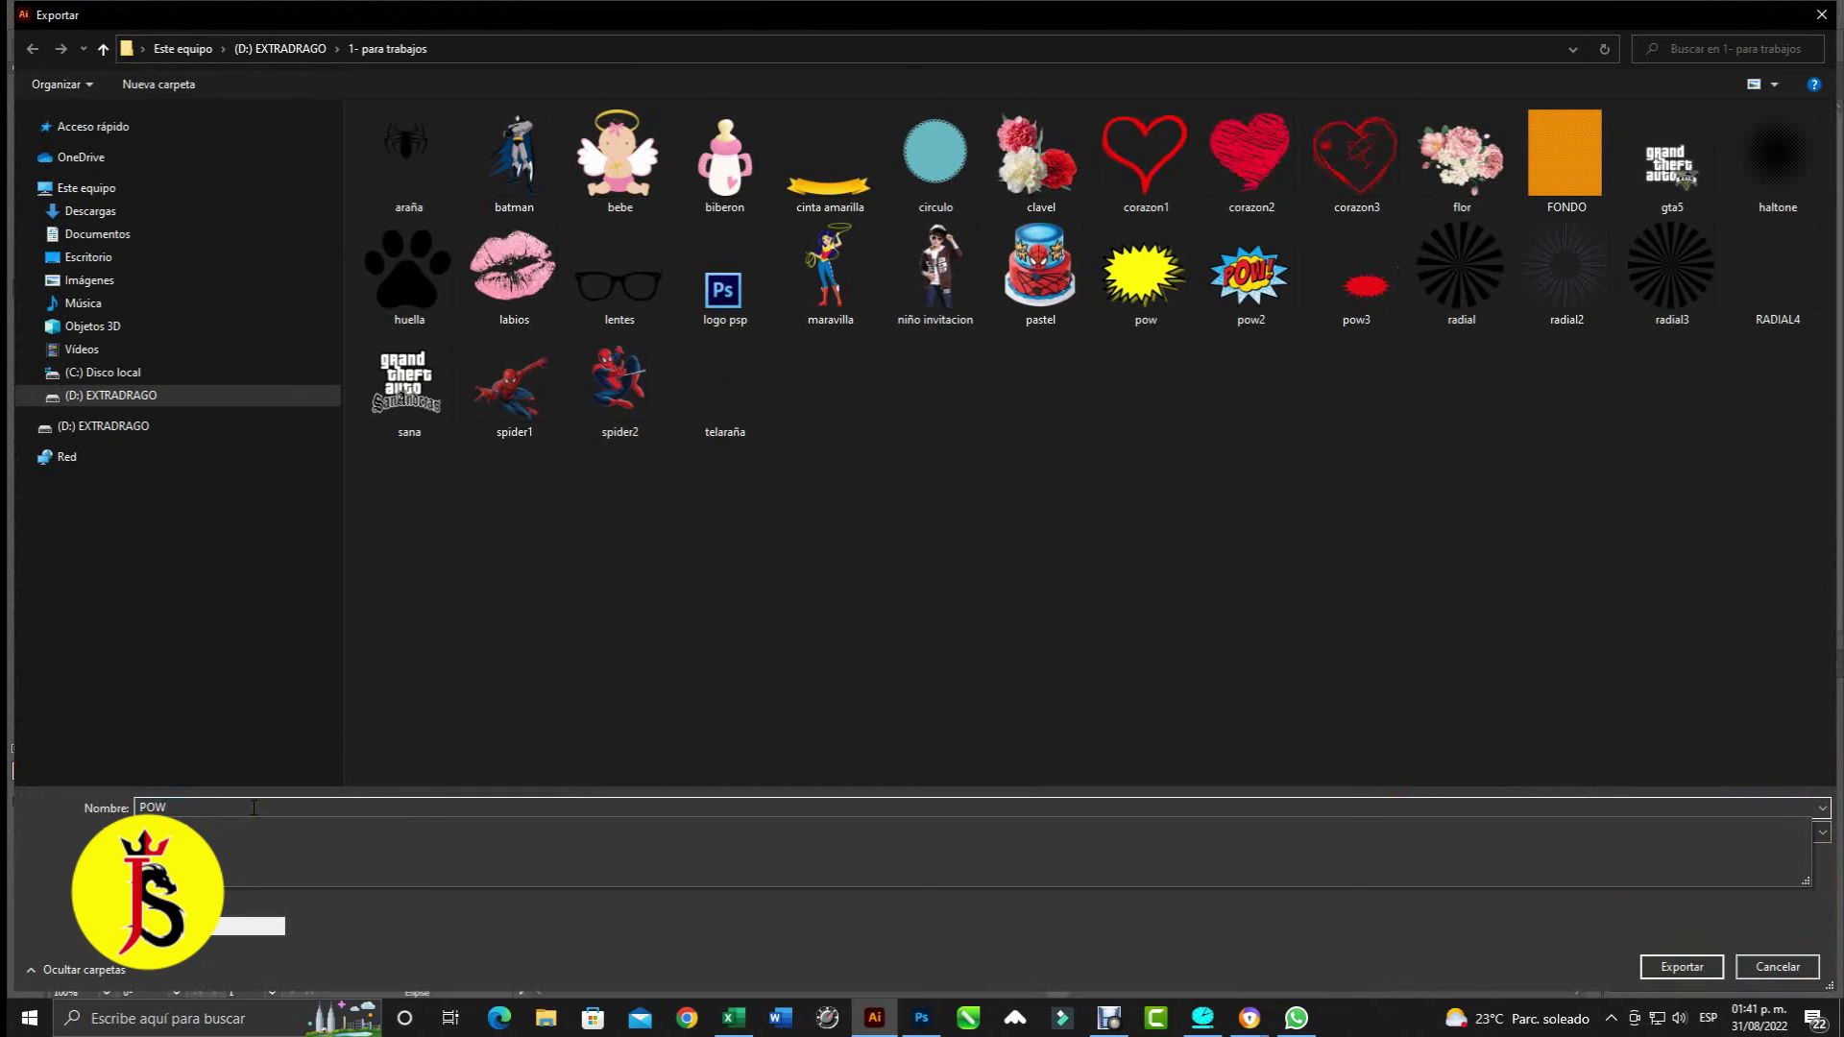
text(4)
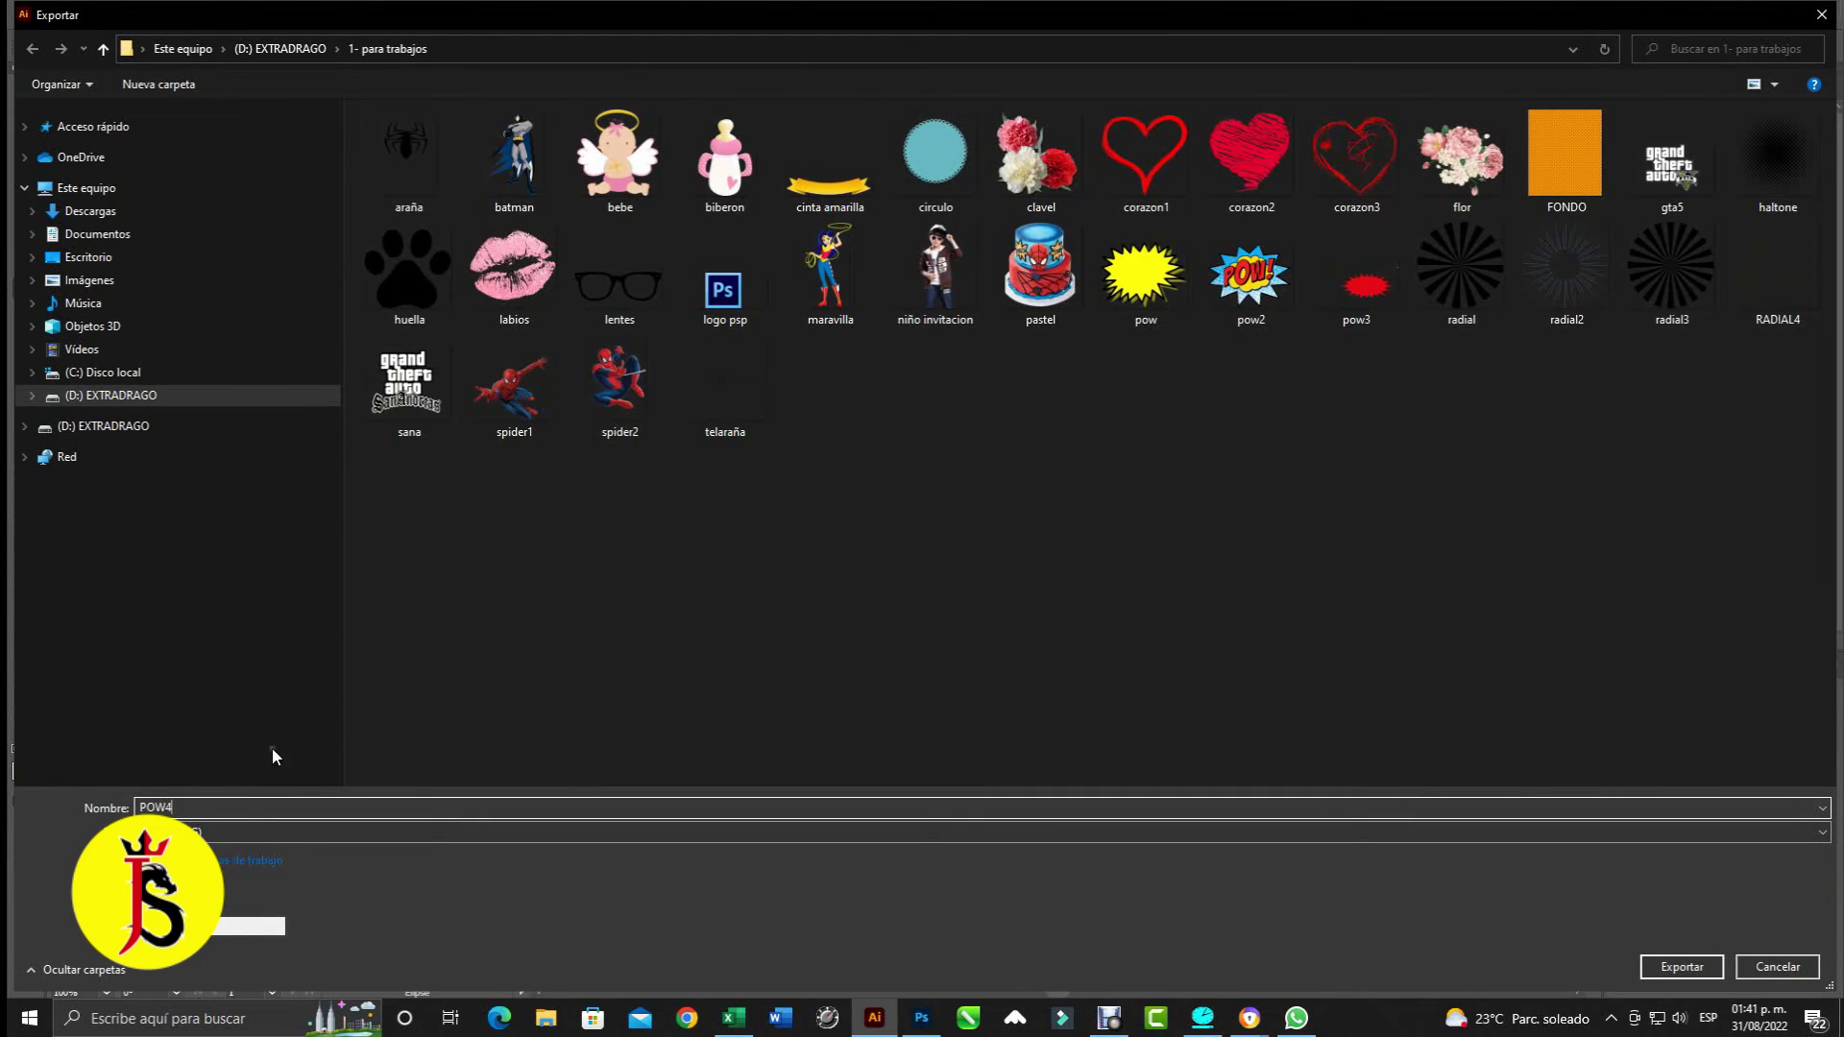
click(1681, 967)
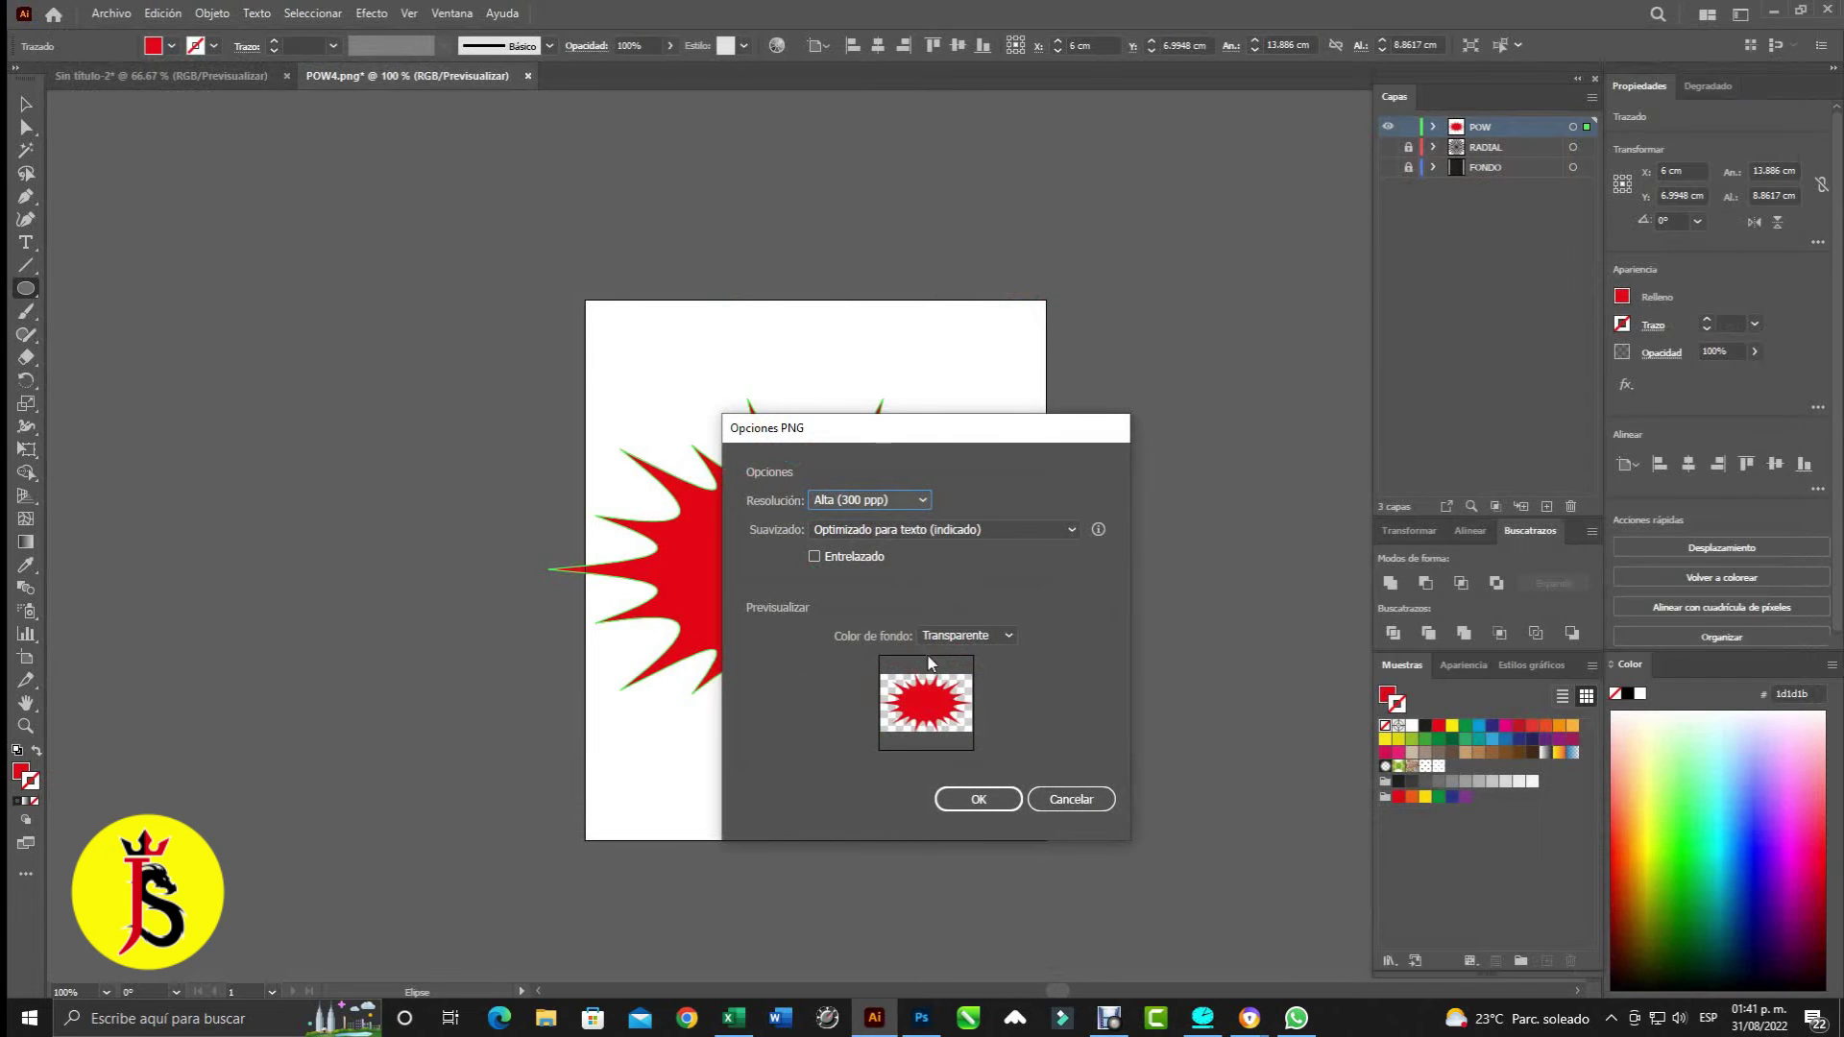
click(1000, 807)
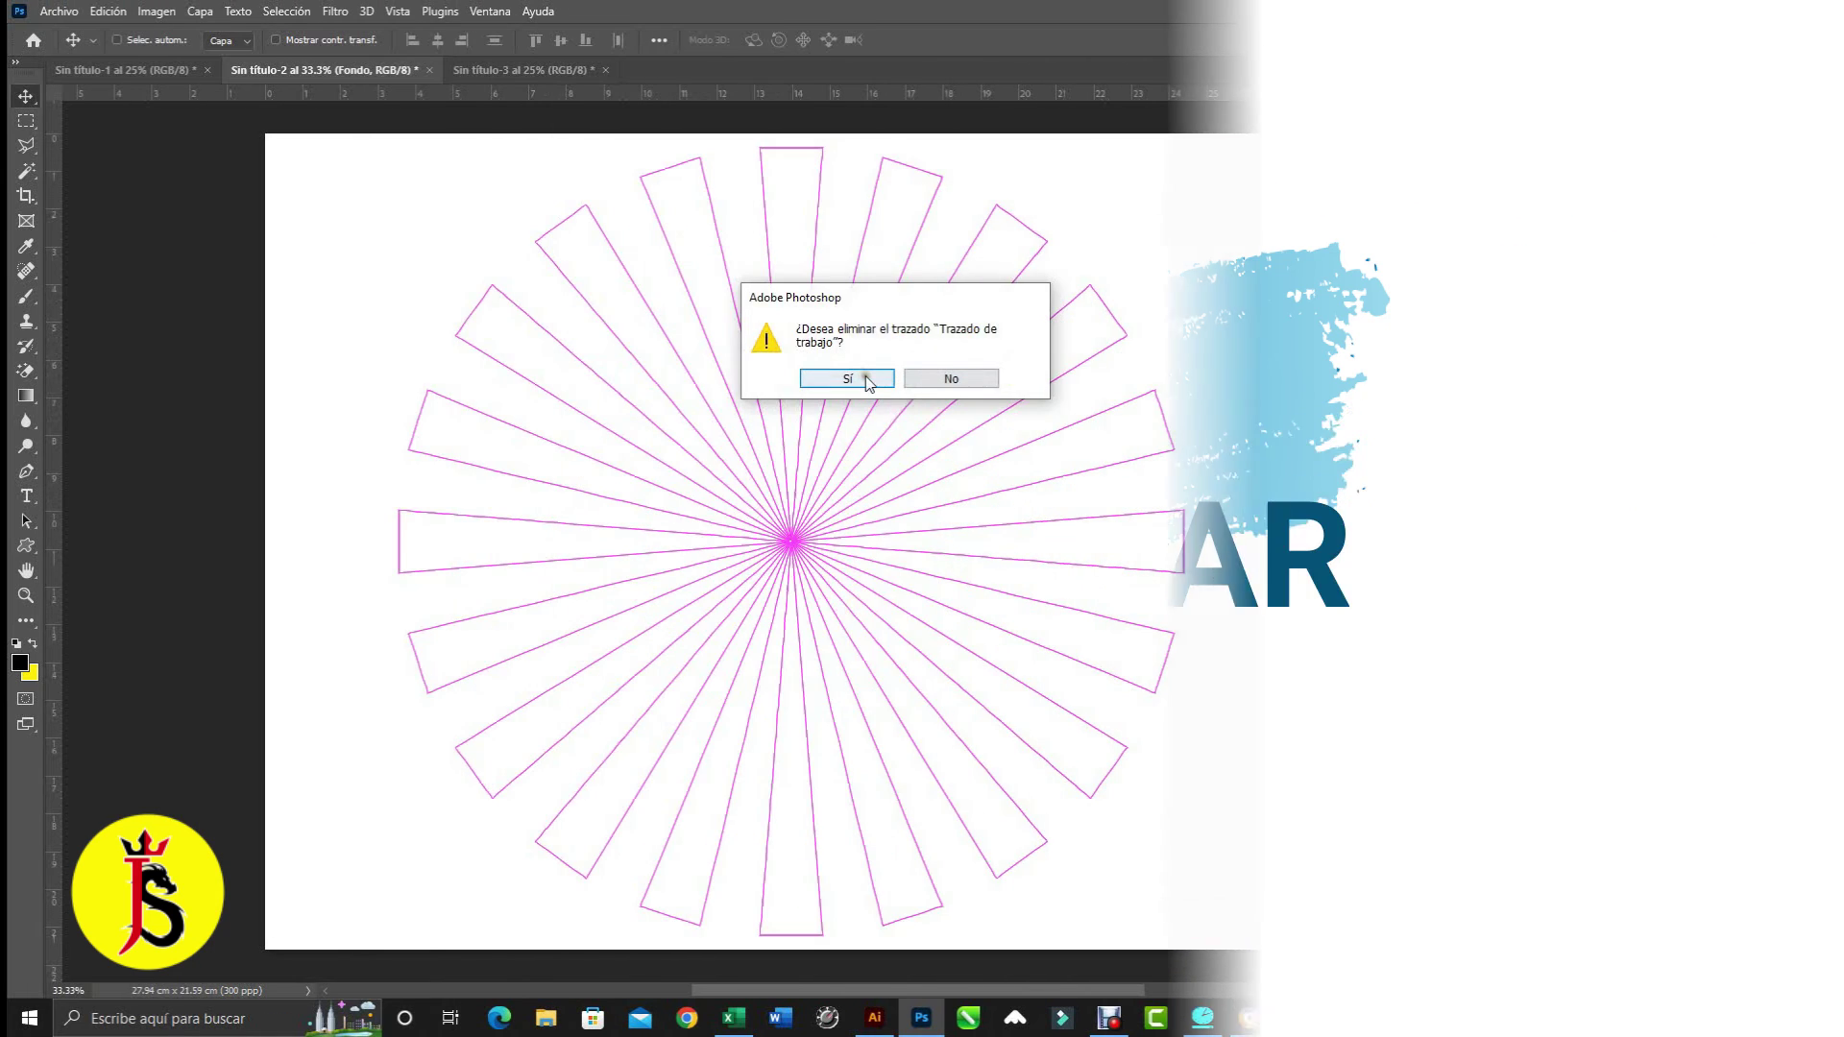
- Place POW4.png as an embedded image on the Sin título-2 canvas
click(58, 11)
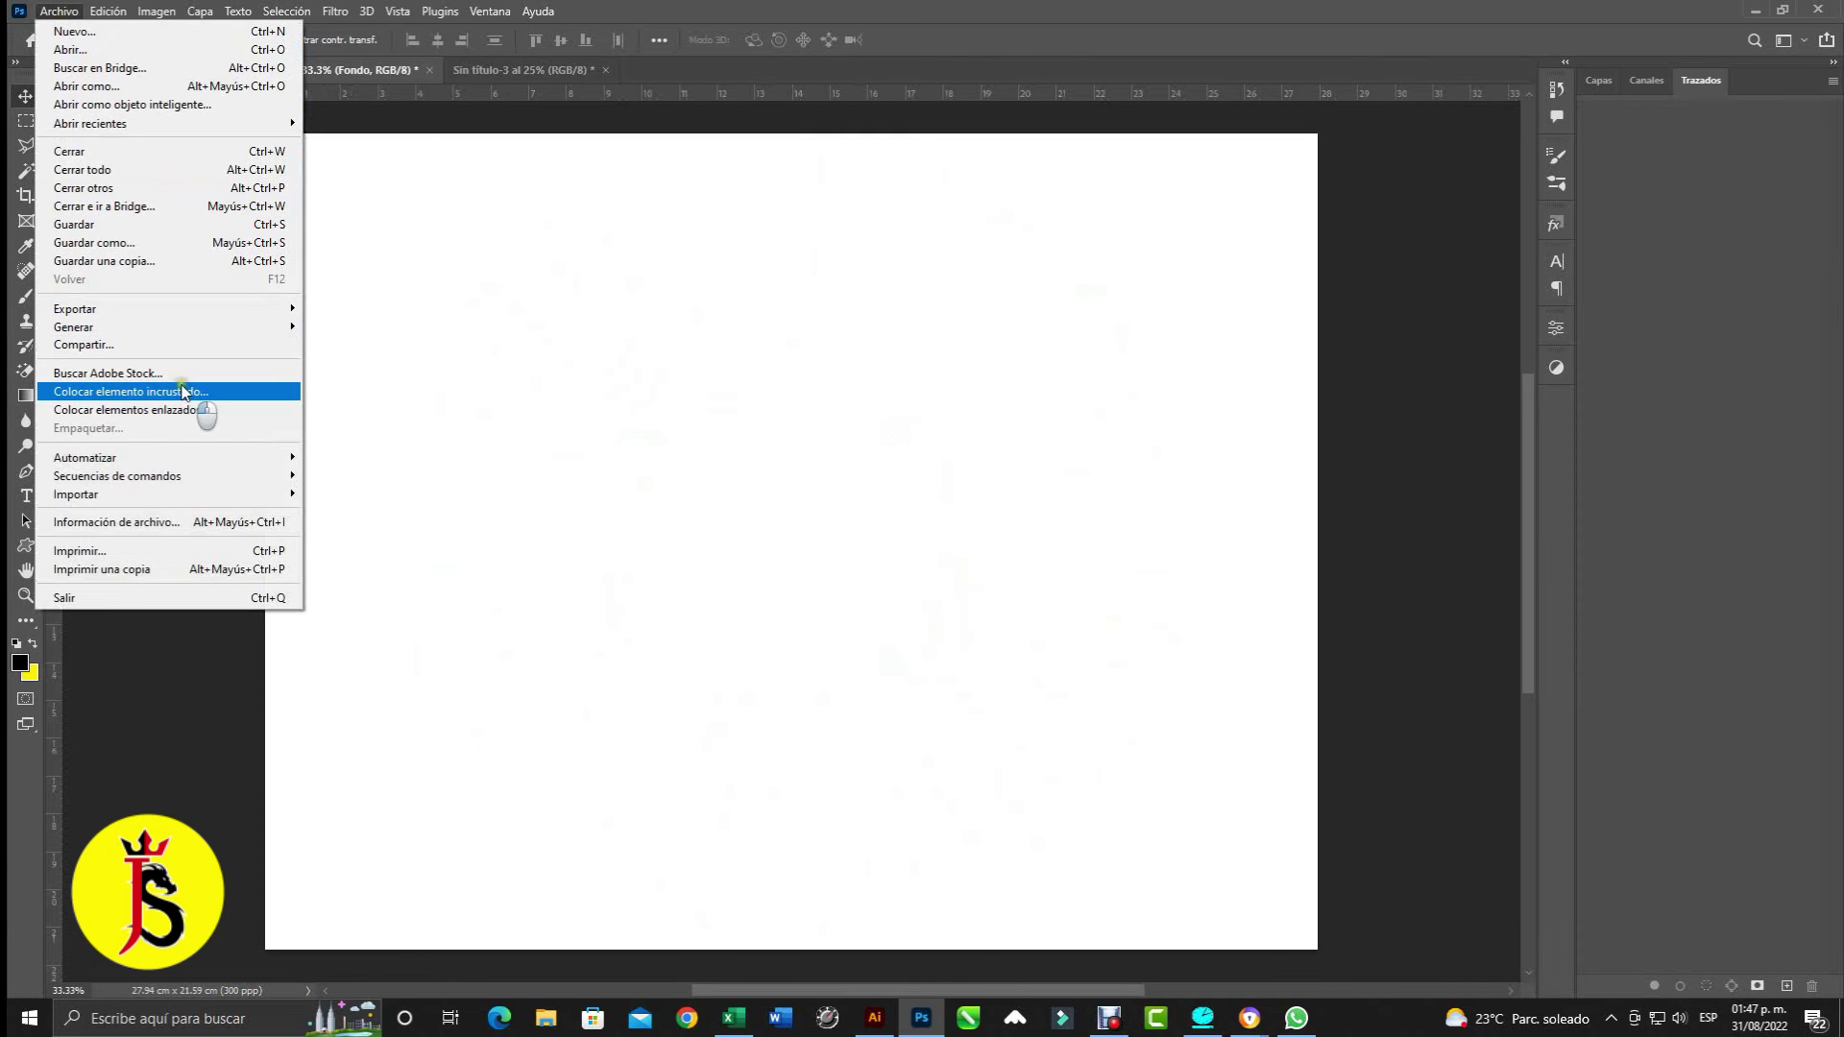
click(182, 390)
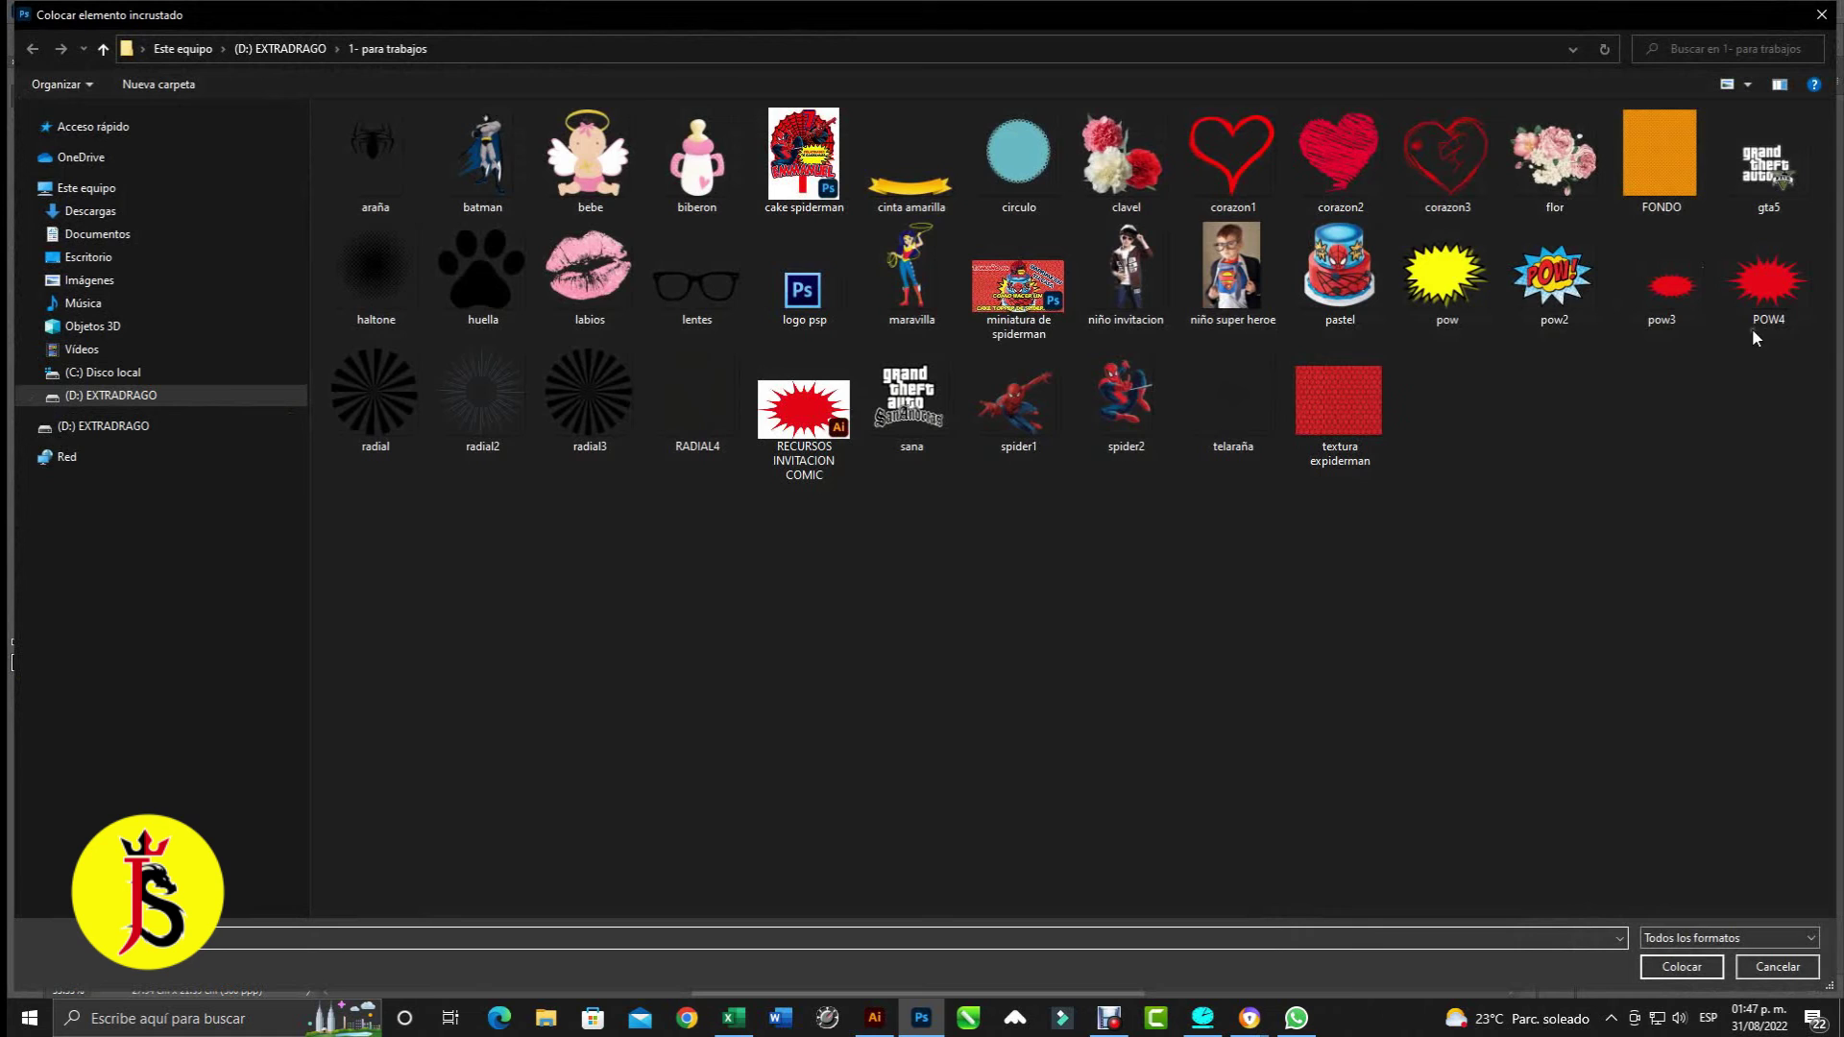
click(1764, 298)
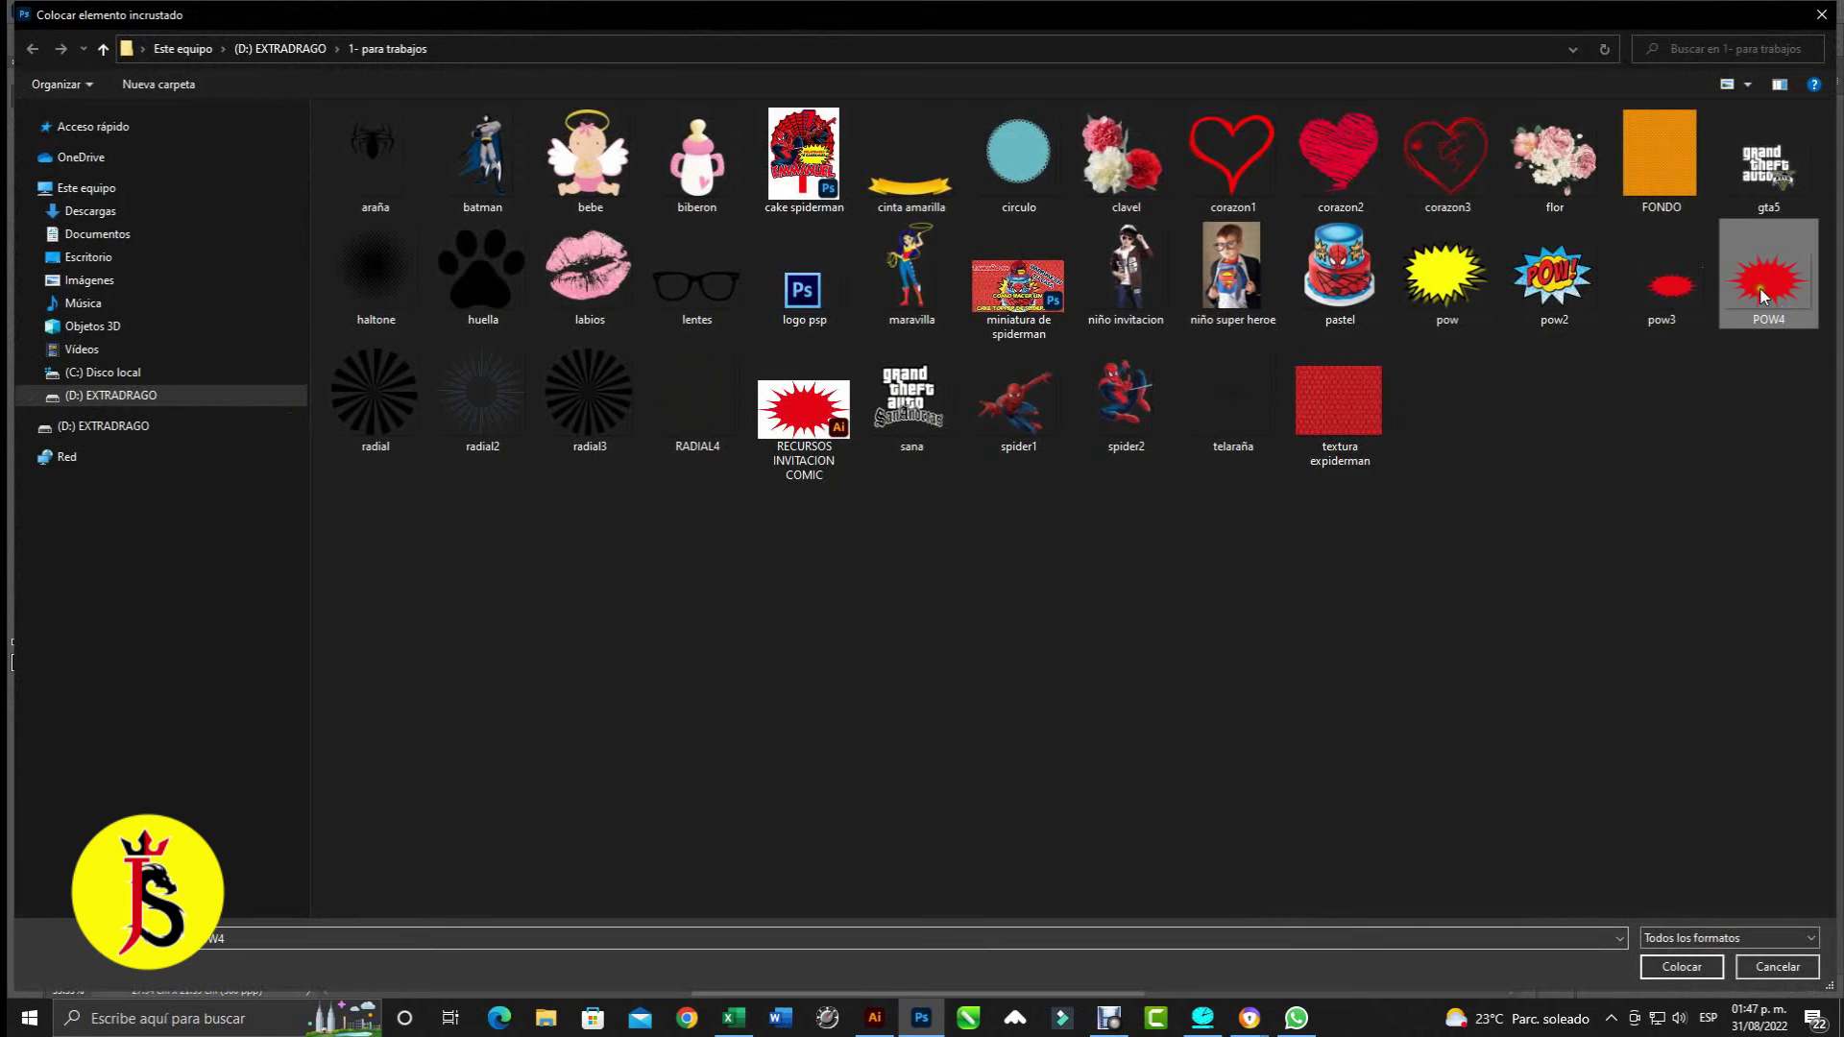
click(1683, 967)
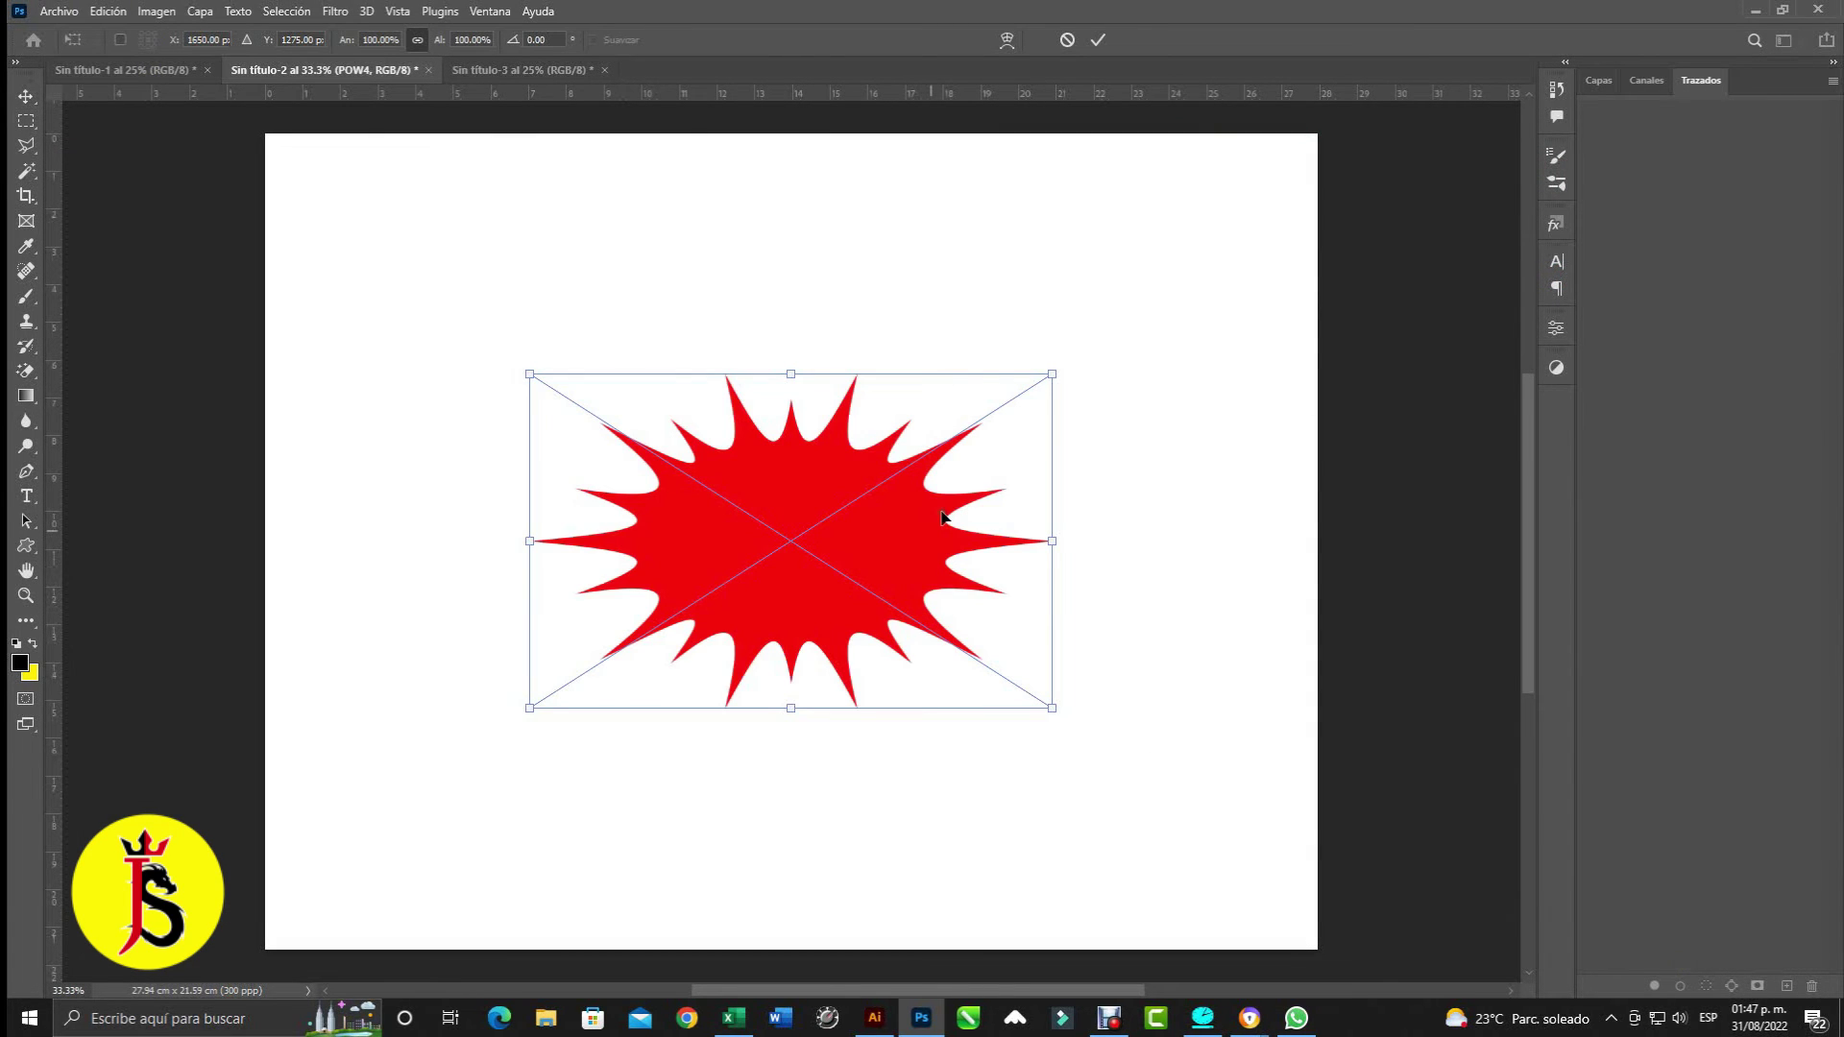
- Scale the placed POW4 burst up to 161.82% and commit the transform
click(1599, 82)
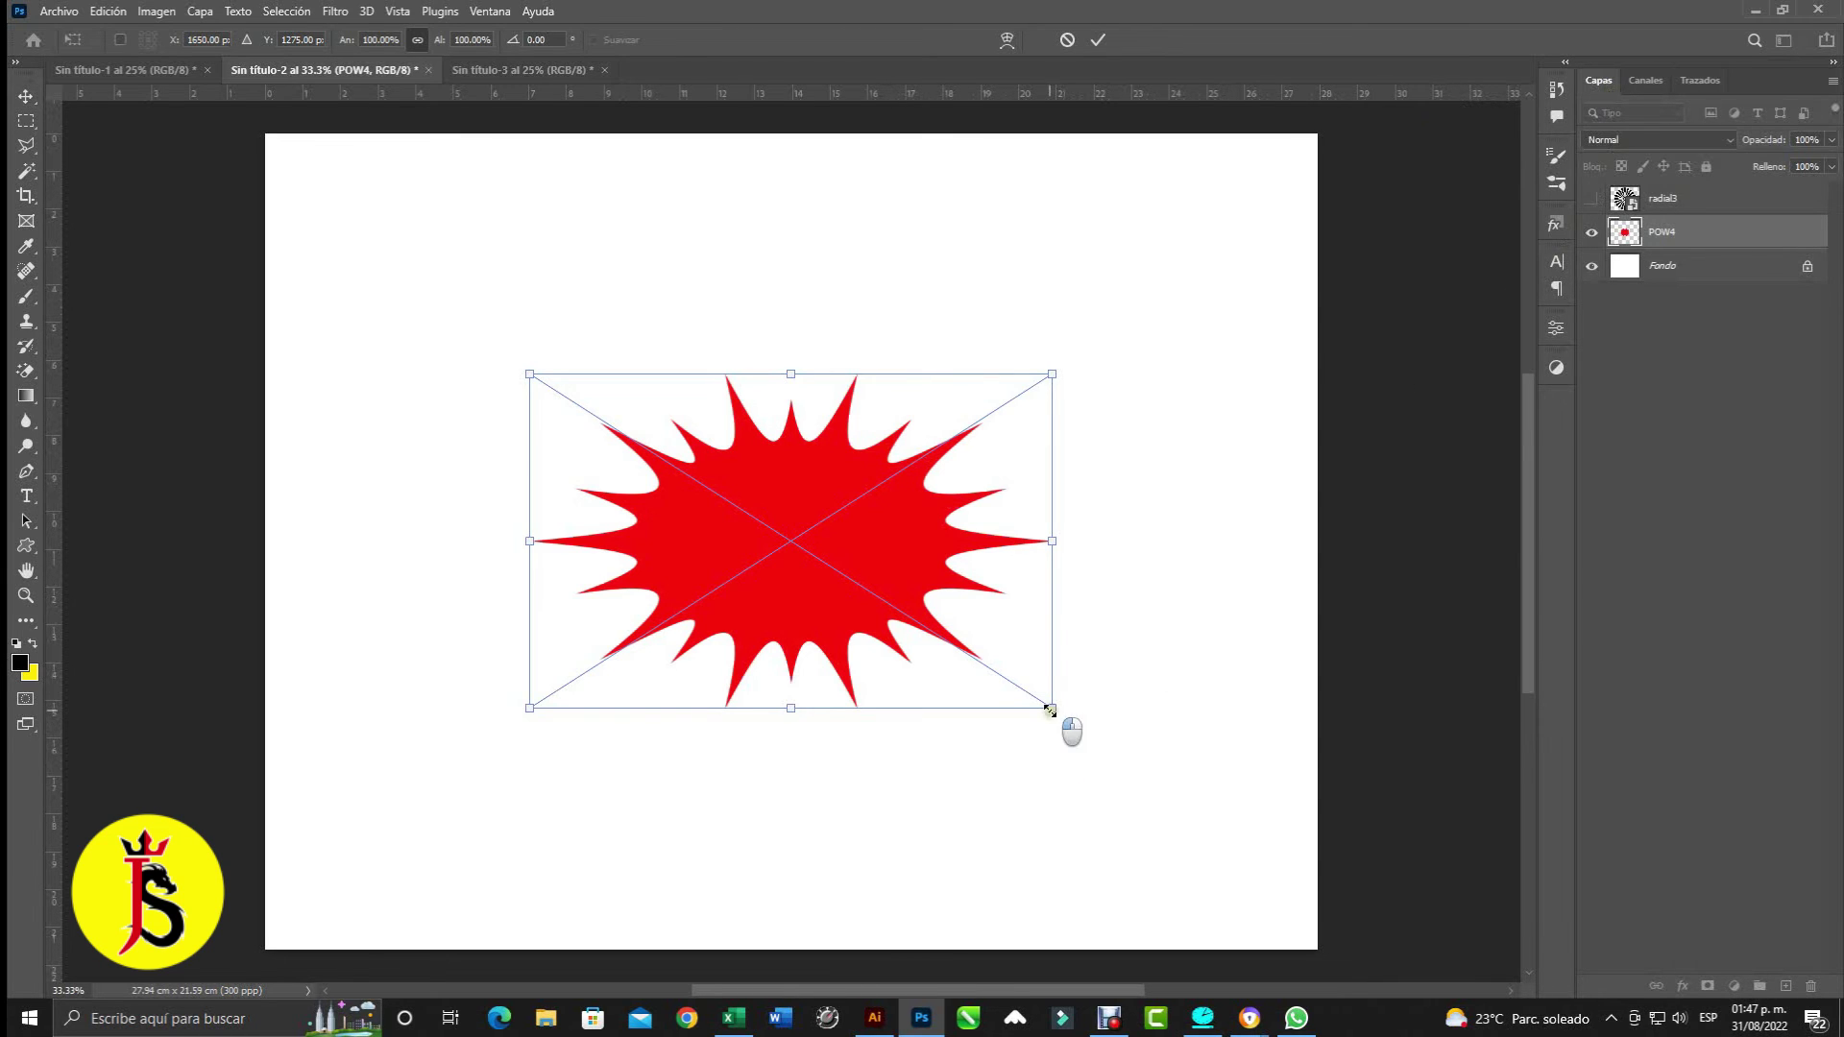
drag(1050, 710, 1212, 837)
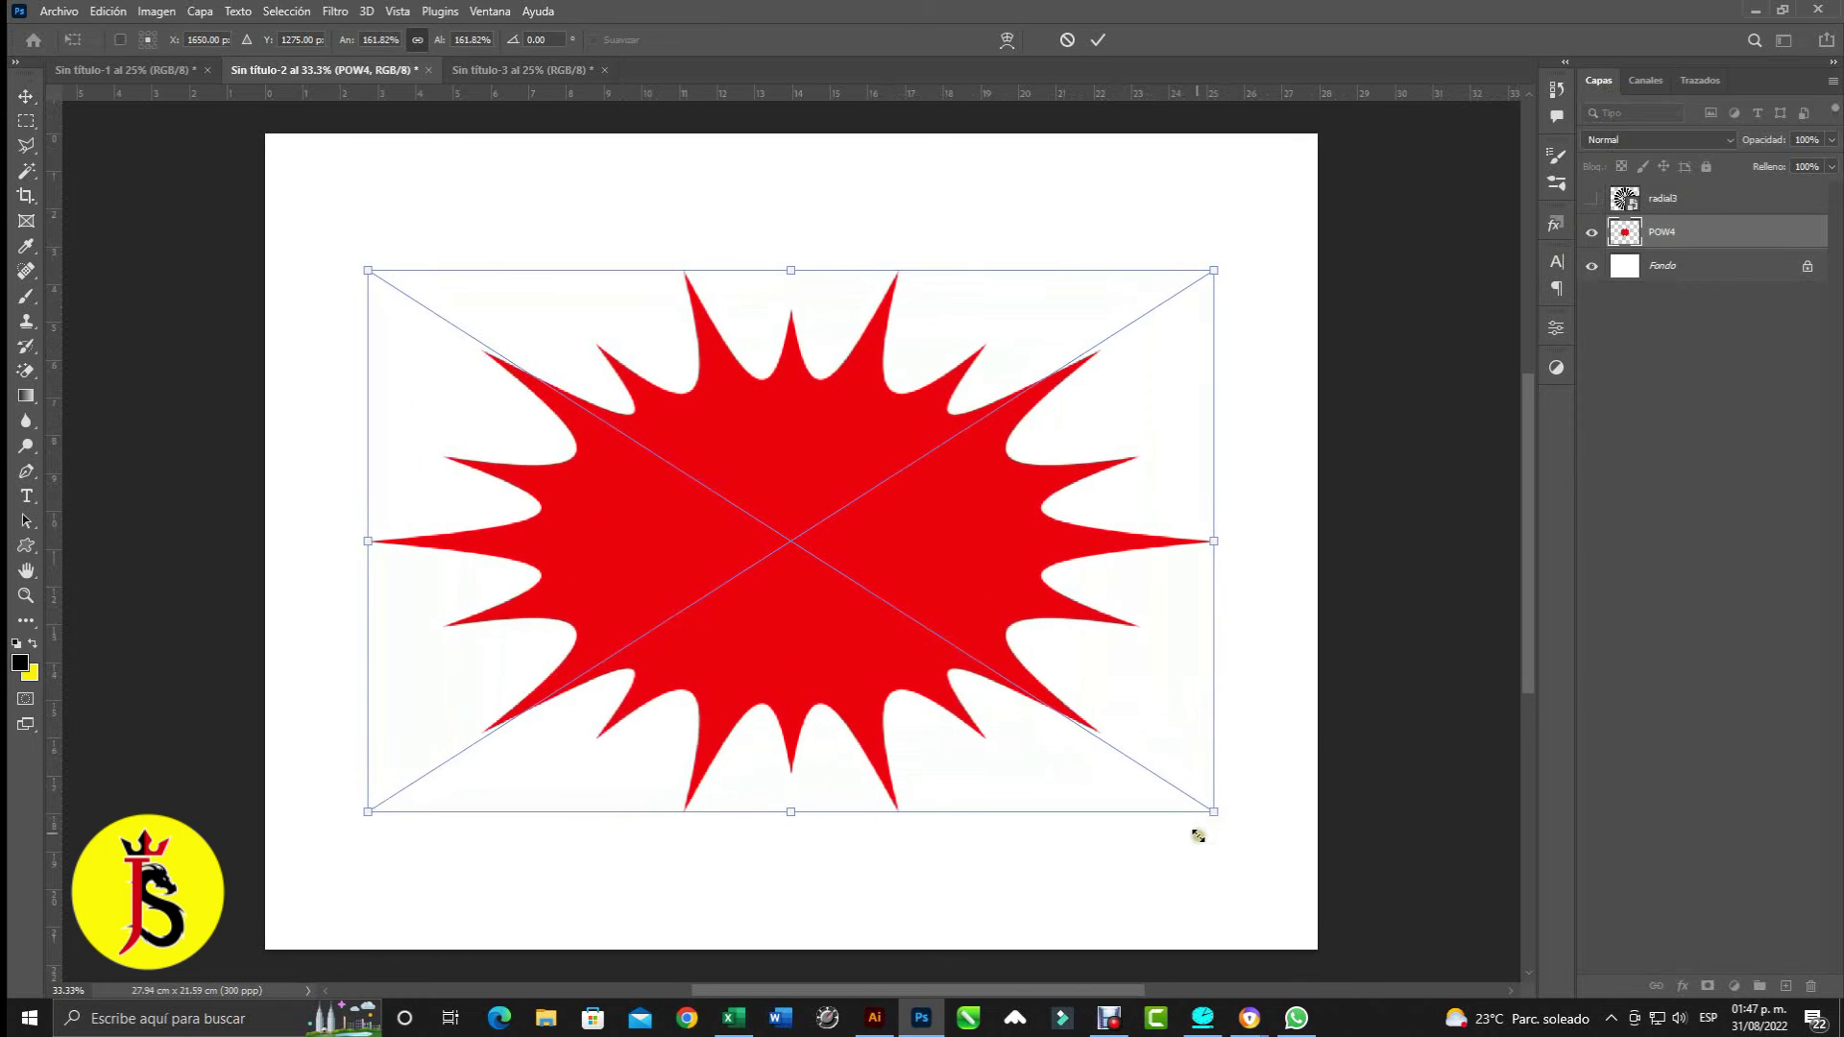
click(1097, 39)
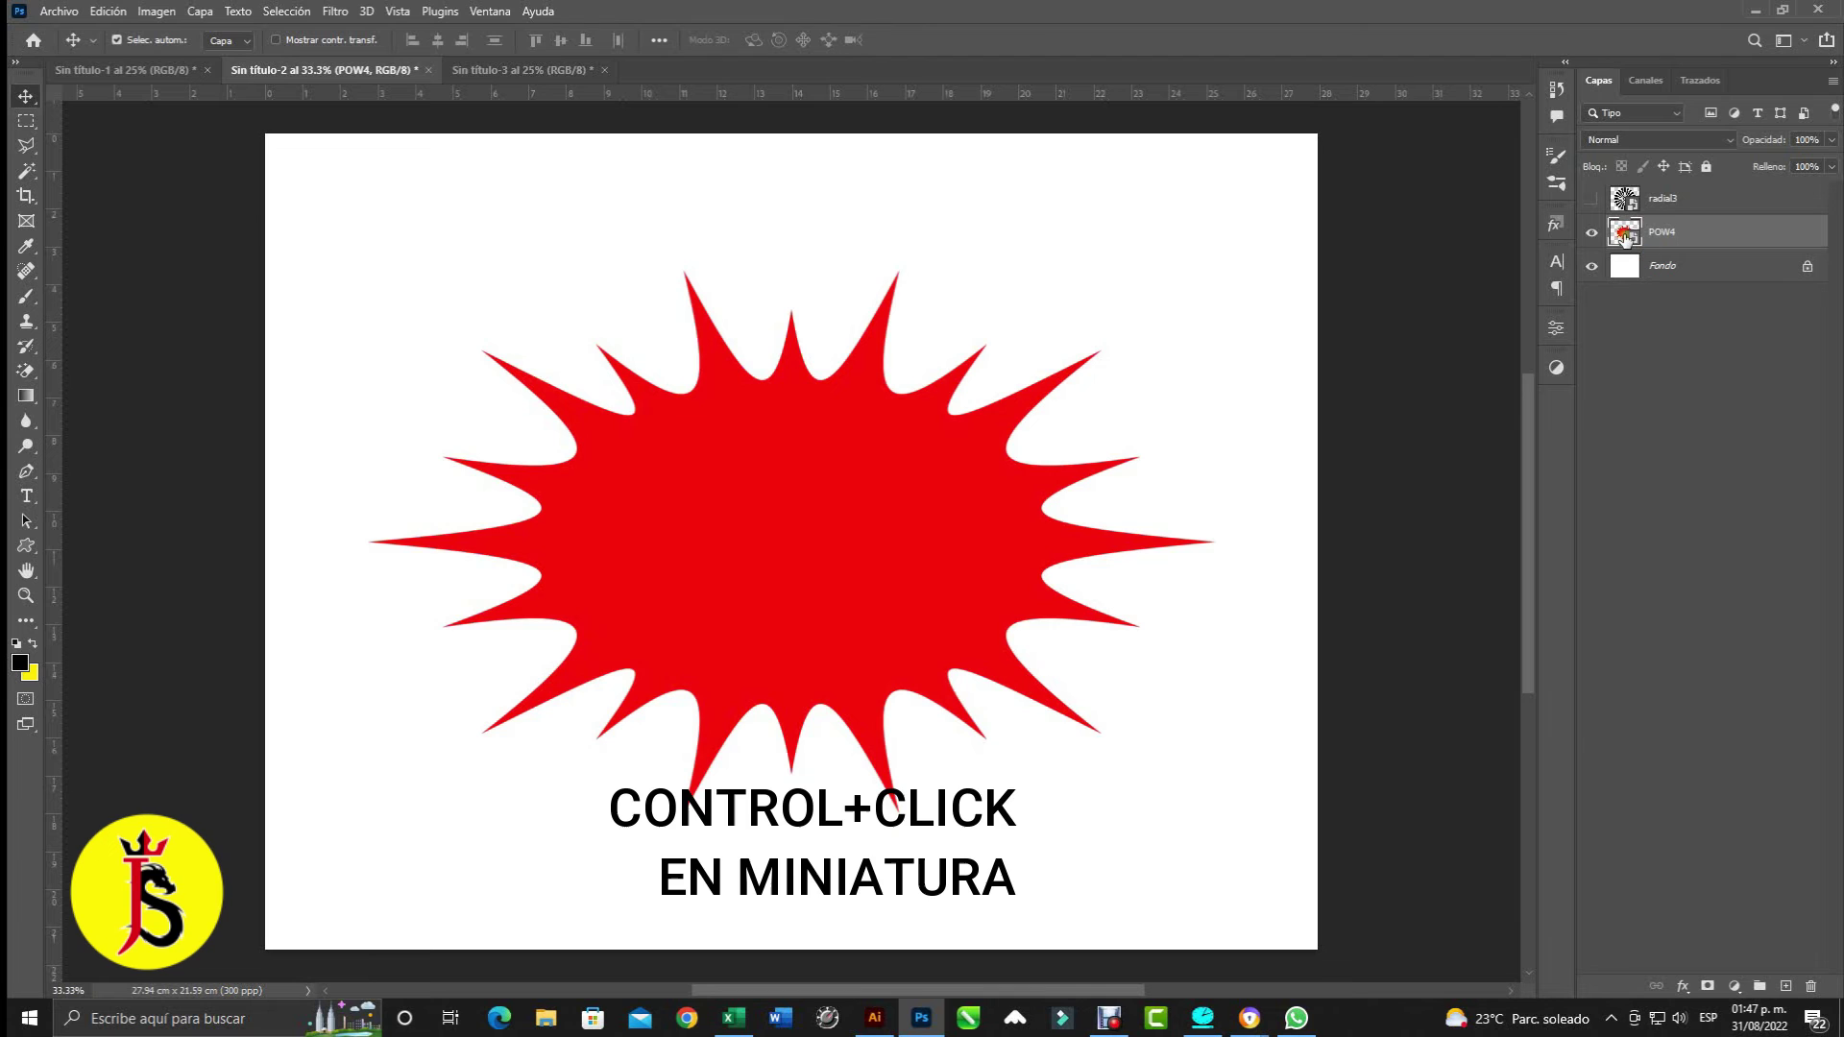
- Load the POW4 burst's outline as a selection and convert it into a work path
ctrl+click(1624, 235)
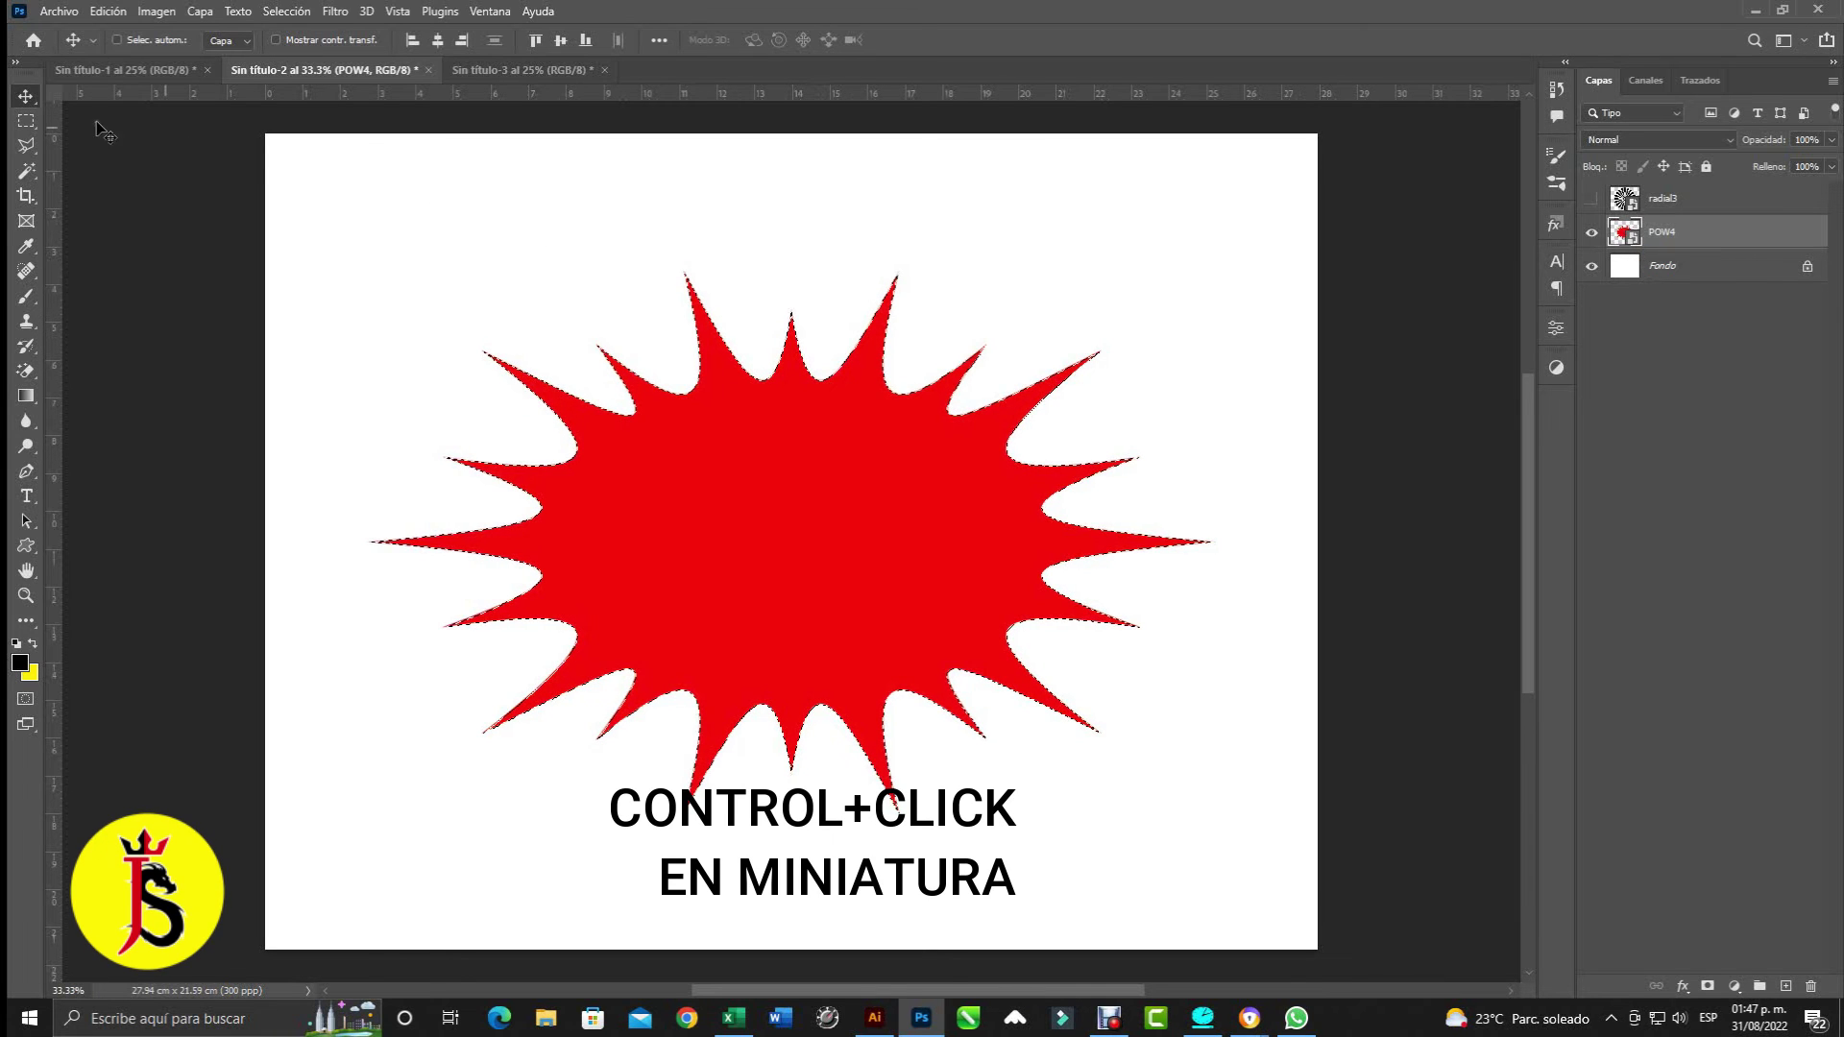
click(26, 121)
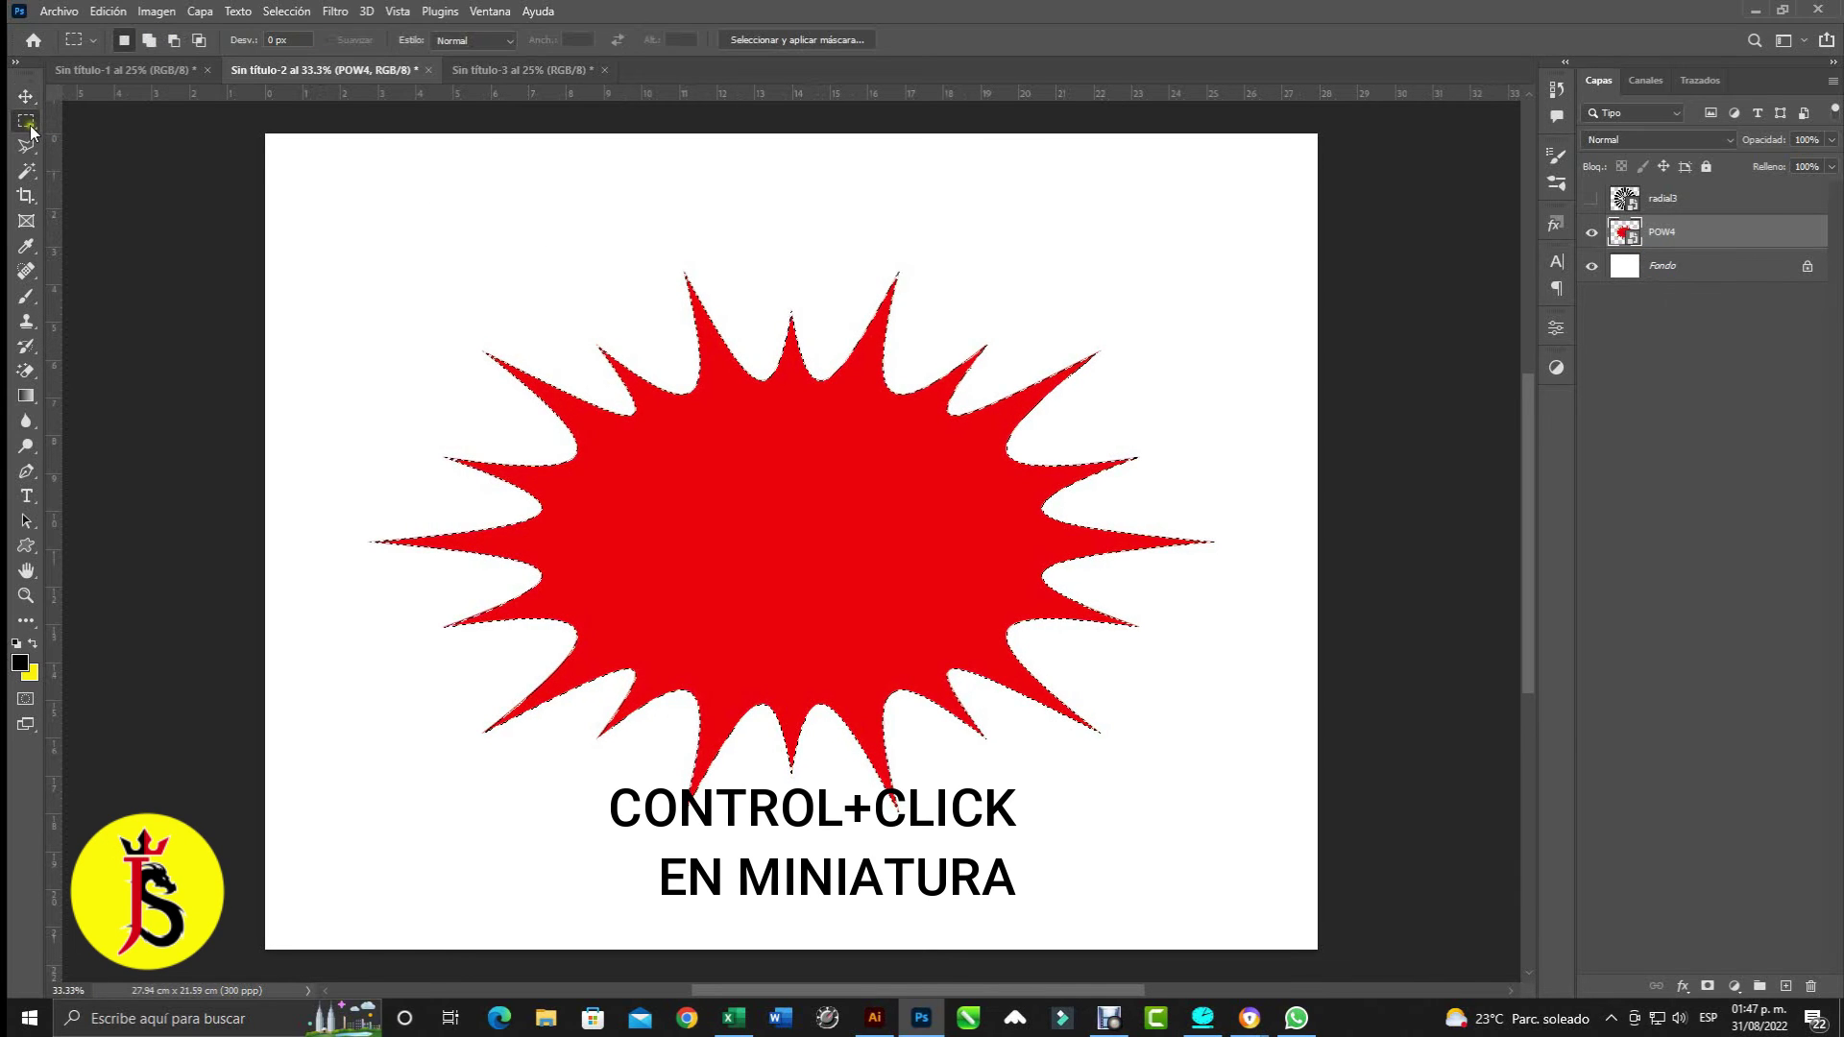
right_click(572, 256)
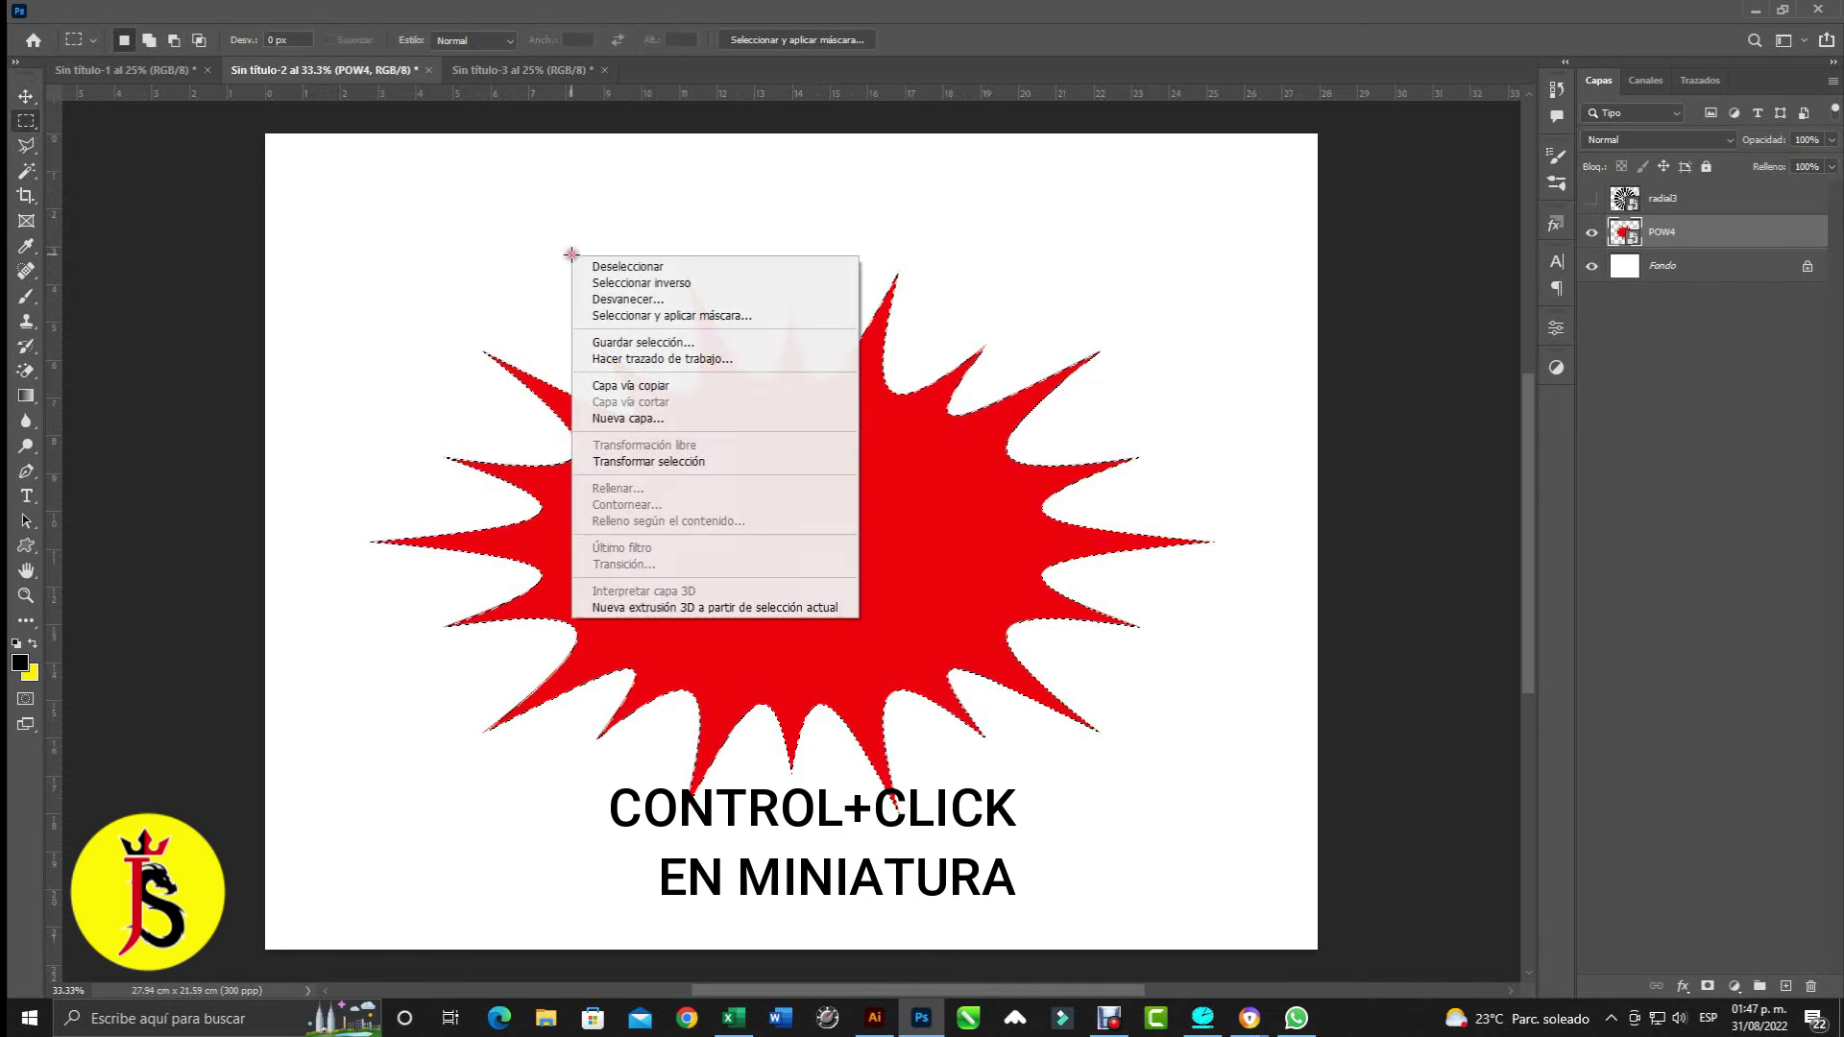
click(730, 361)
click(1031, 319)
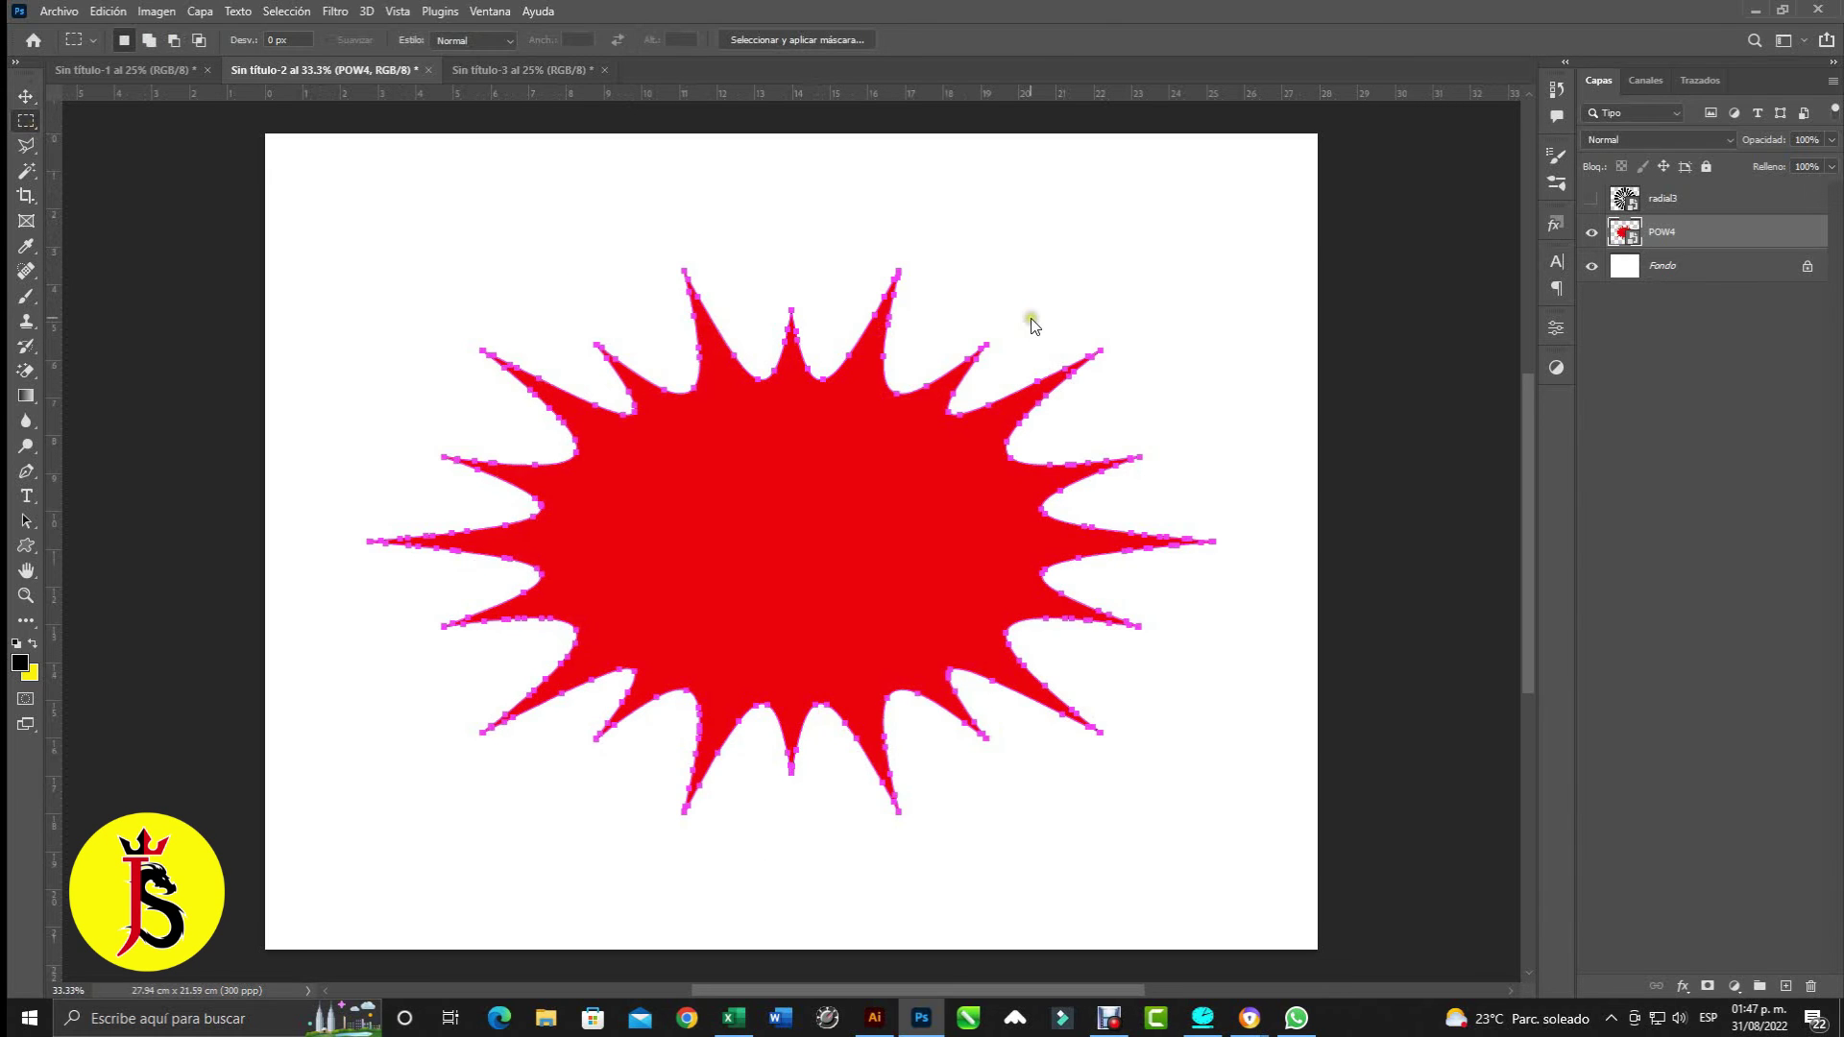
click(29, 473)
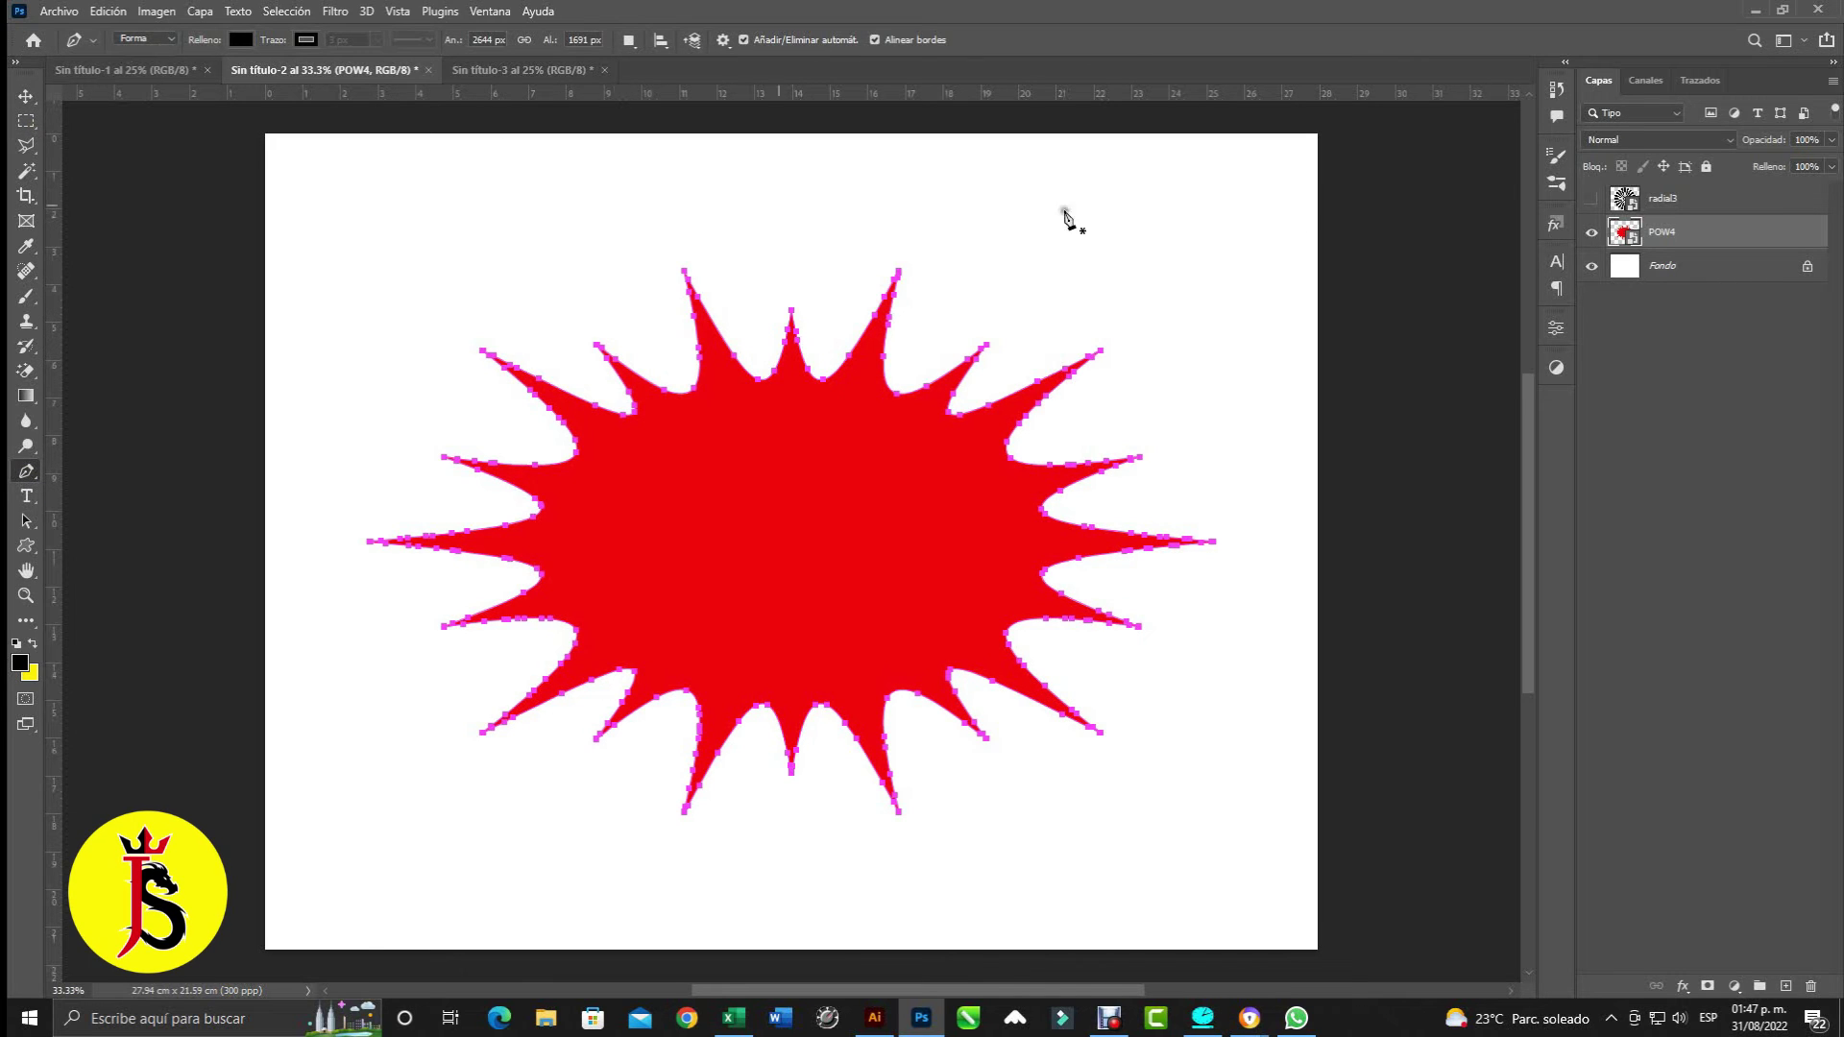
- Define the burst's work path as a custom shape named 'pow 10cm'
click(1697, 81)
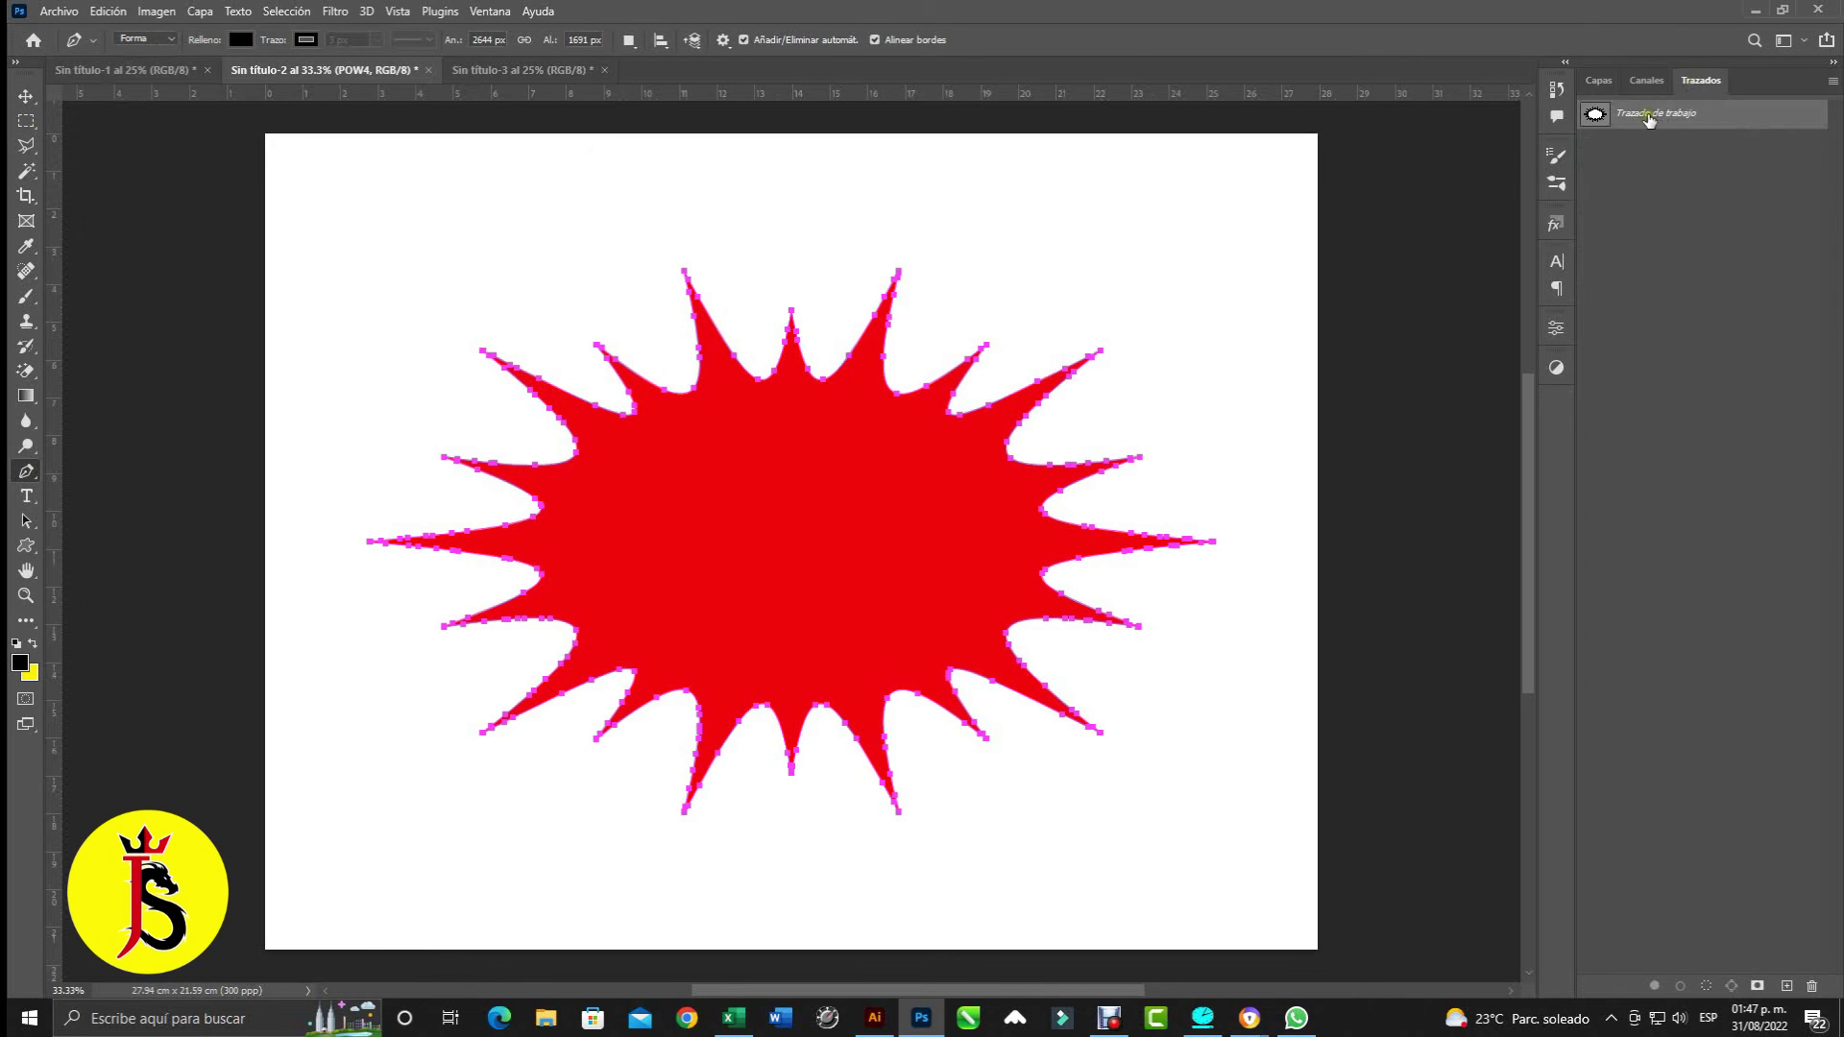
click(108, 14)
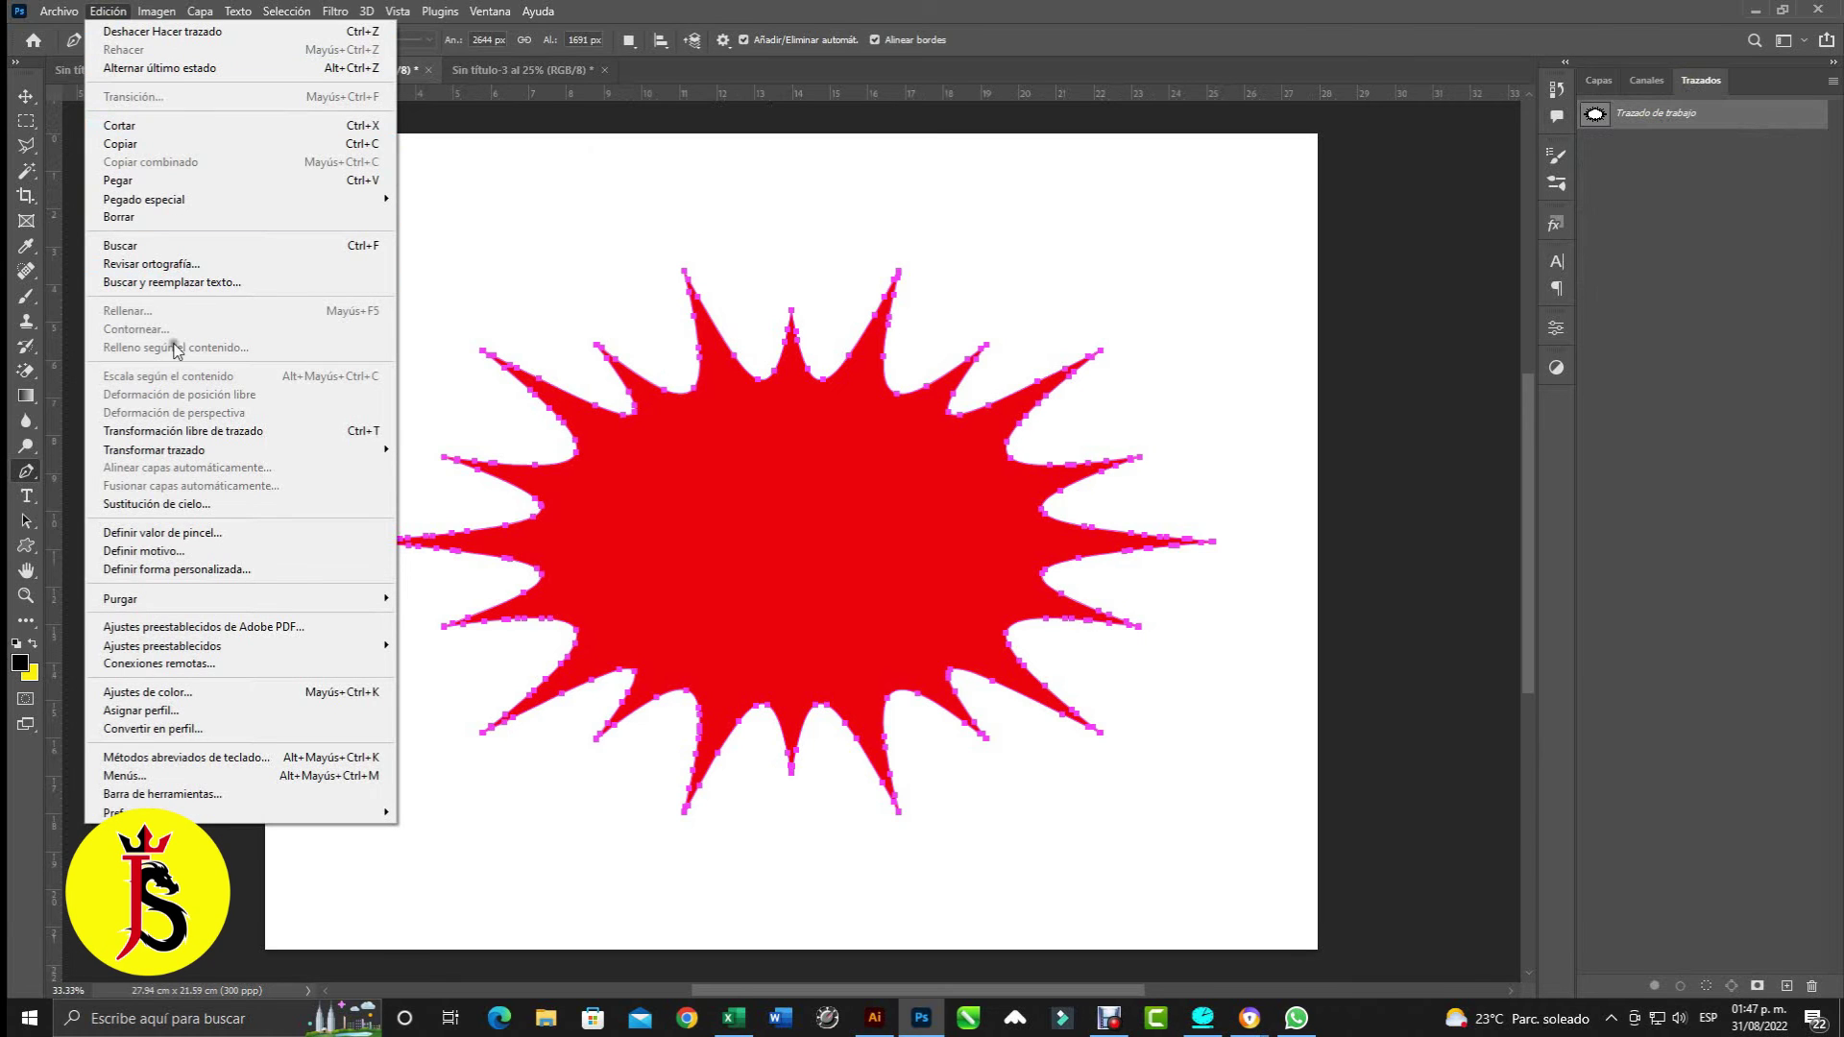
click(298, 570)
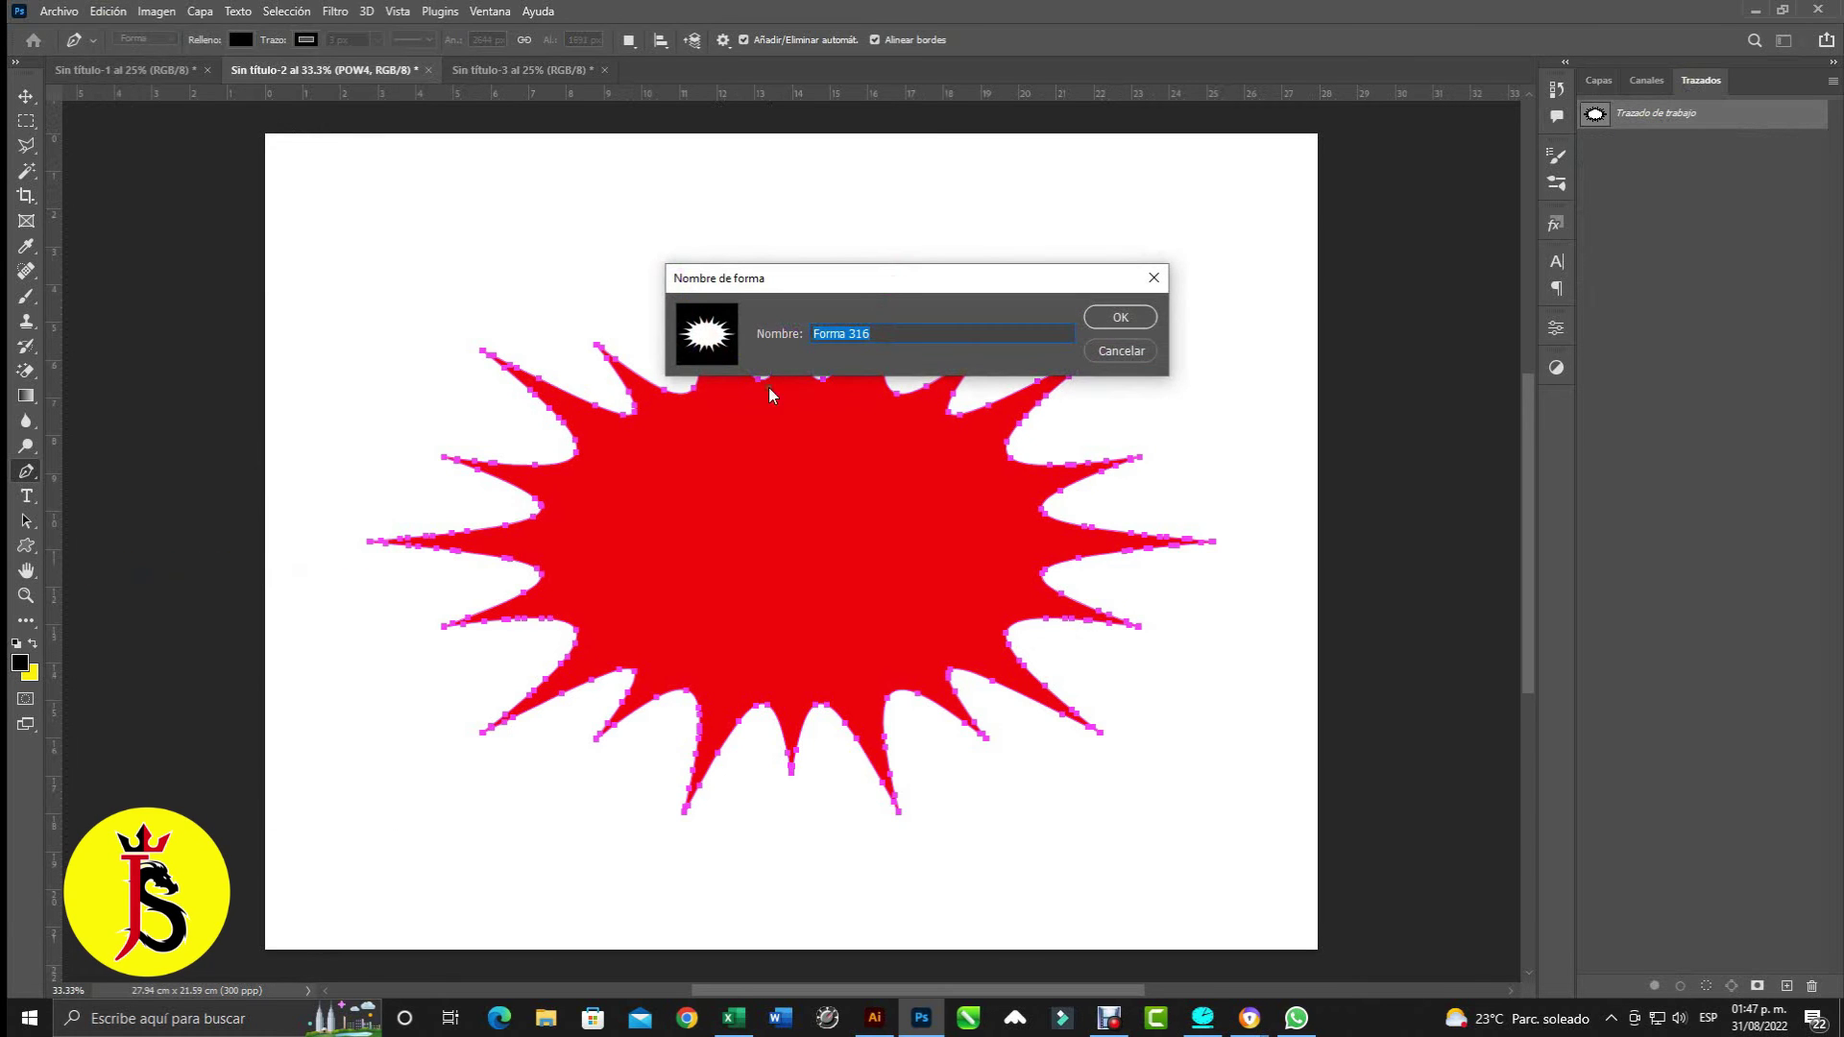
text(po)
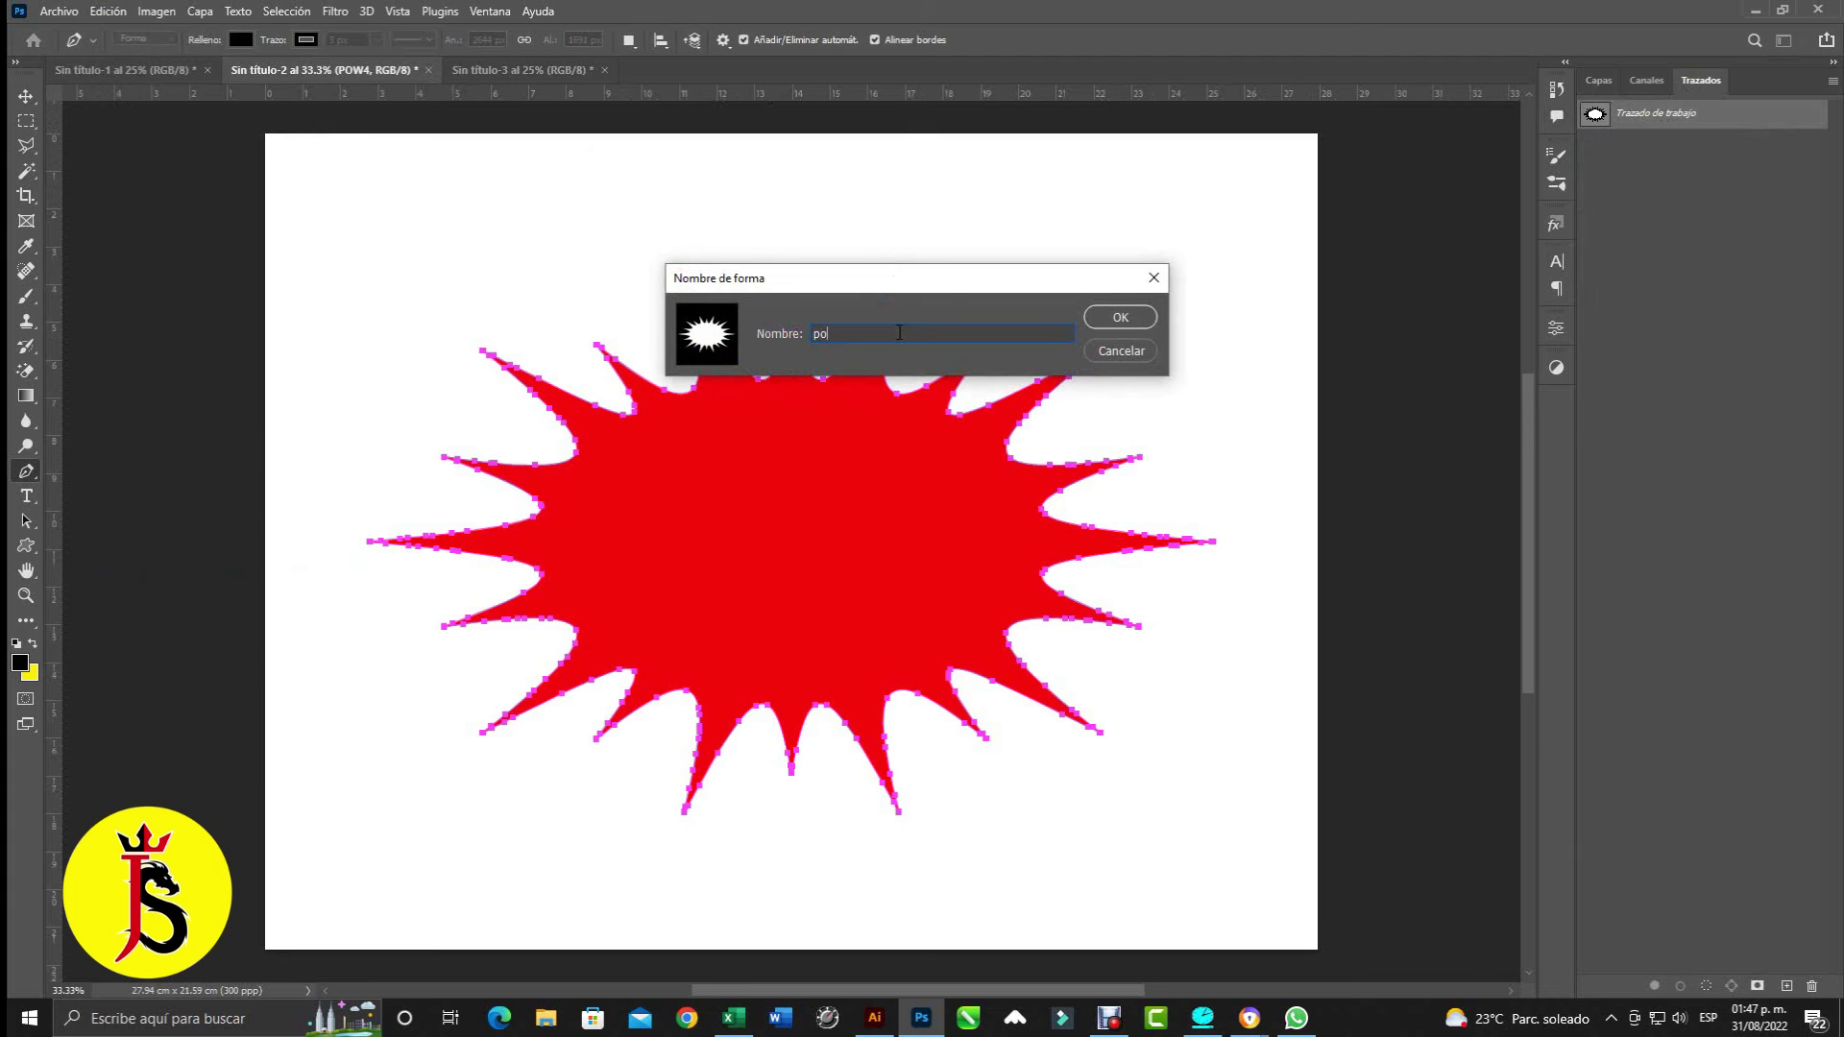
text(w 10)
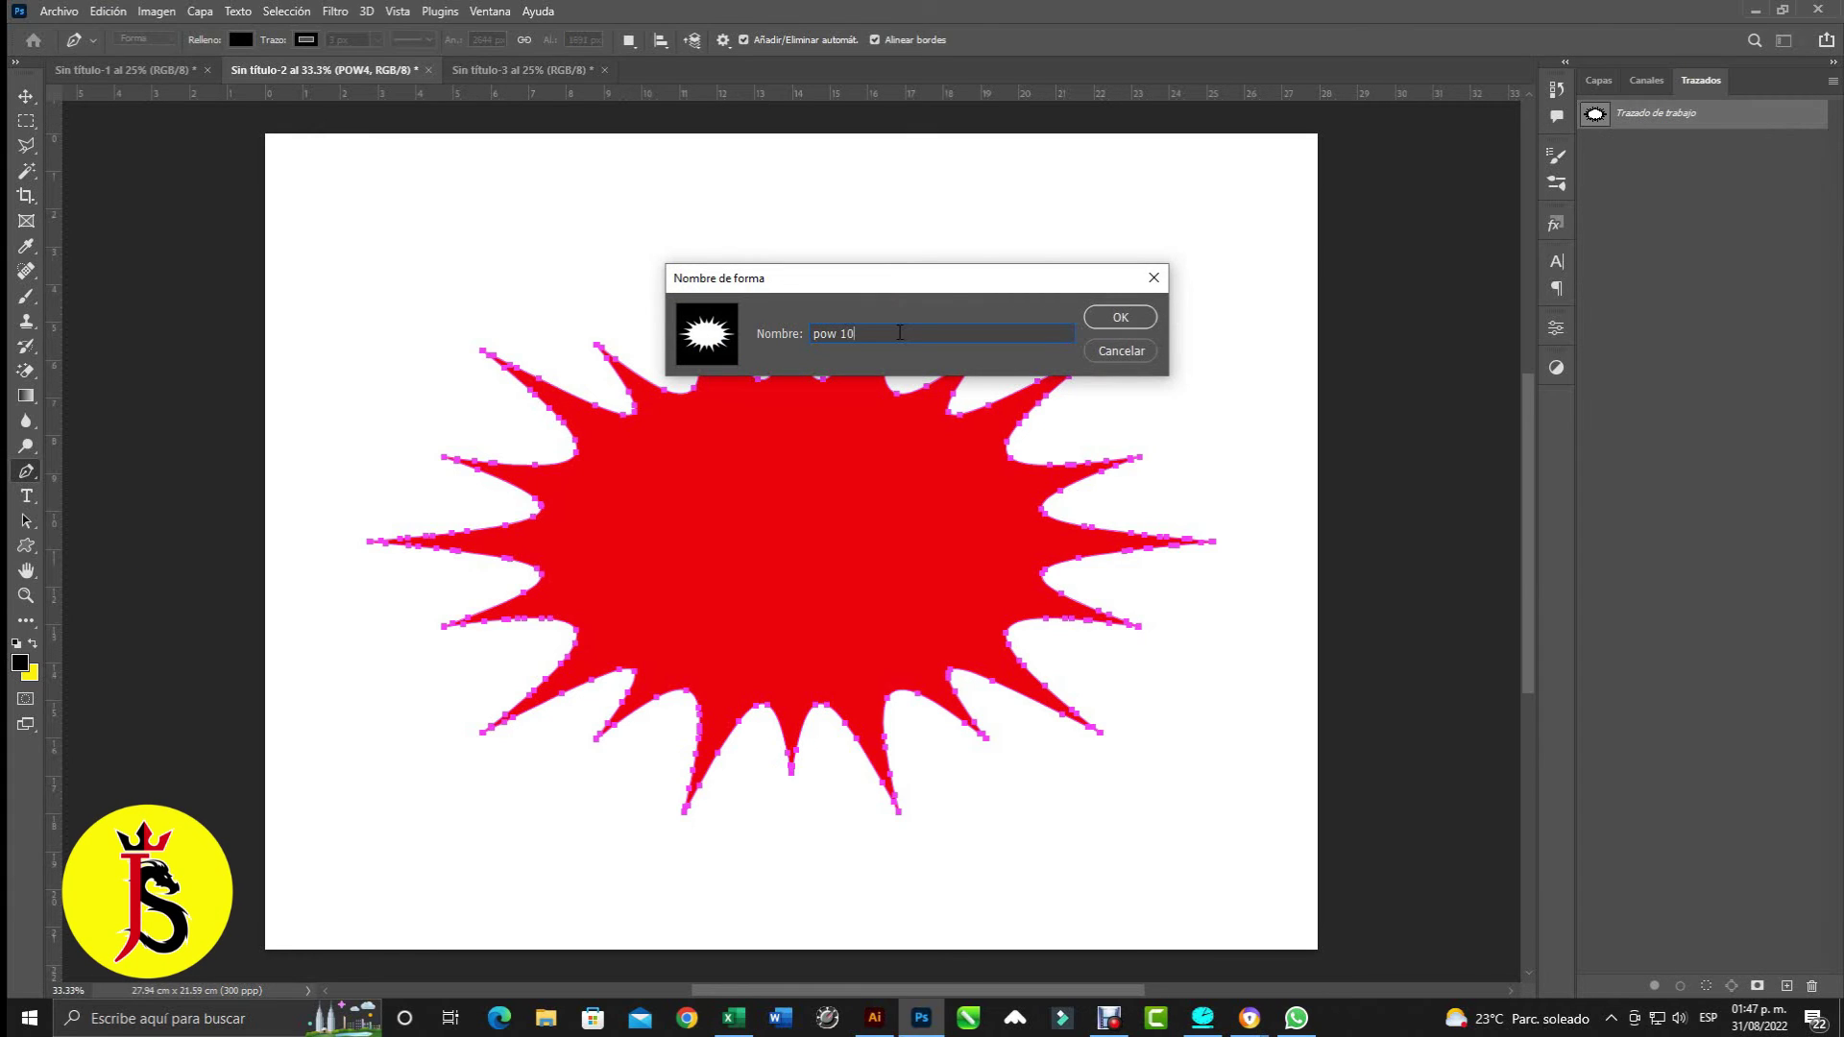
text(cm)
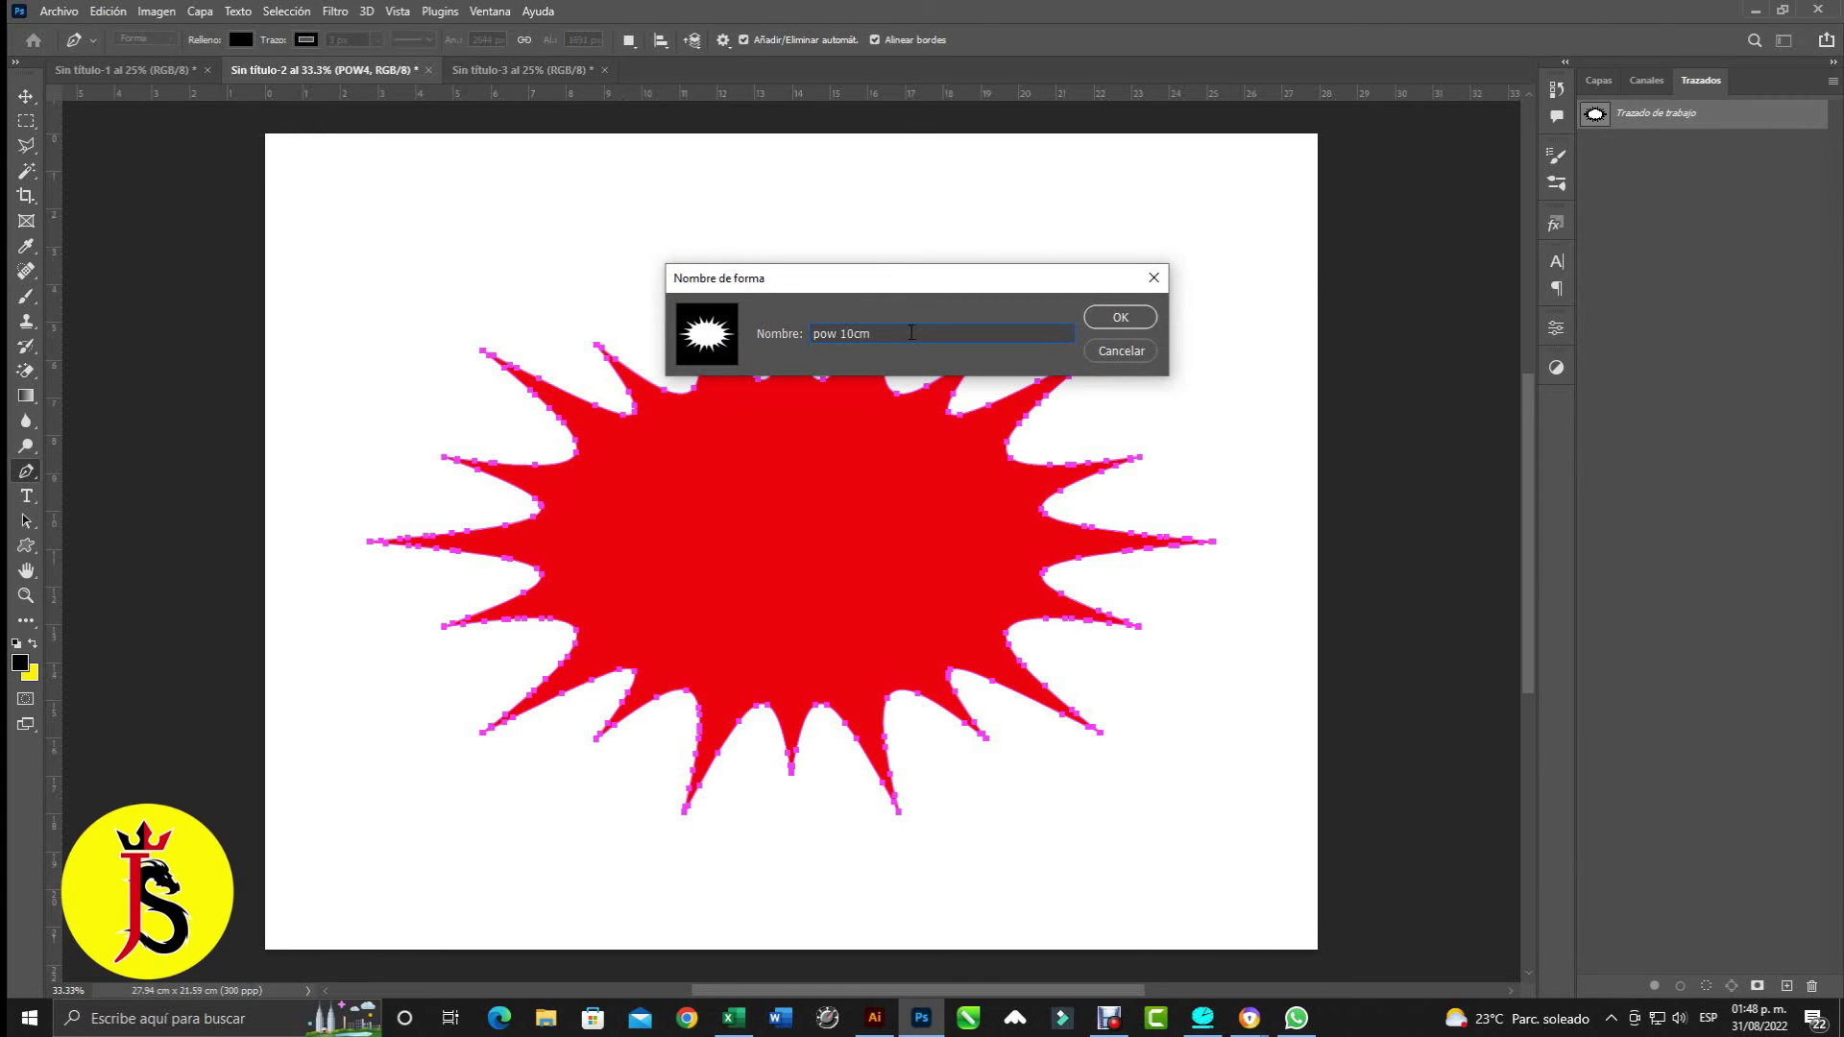
click(1121, 319)
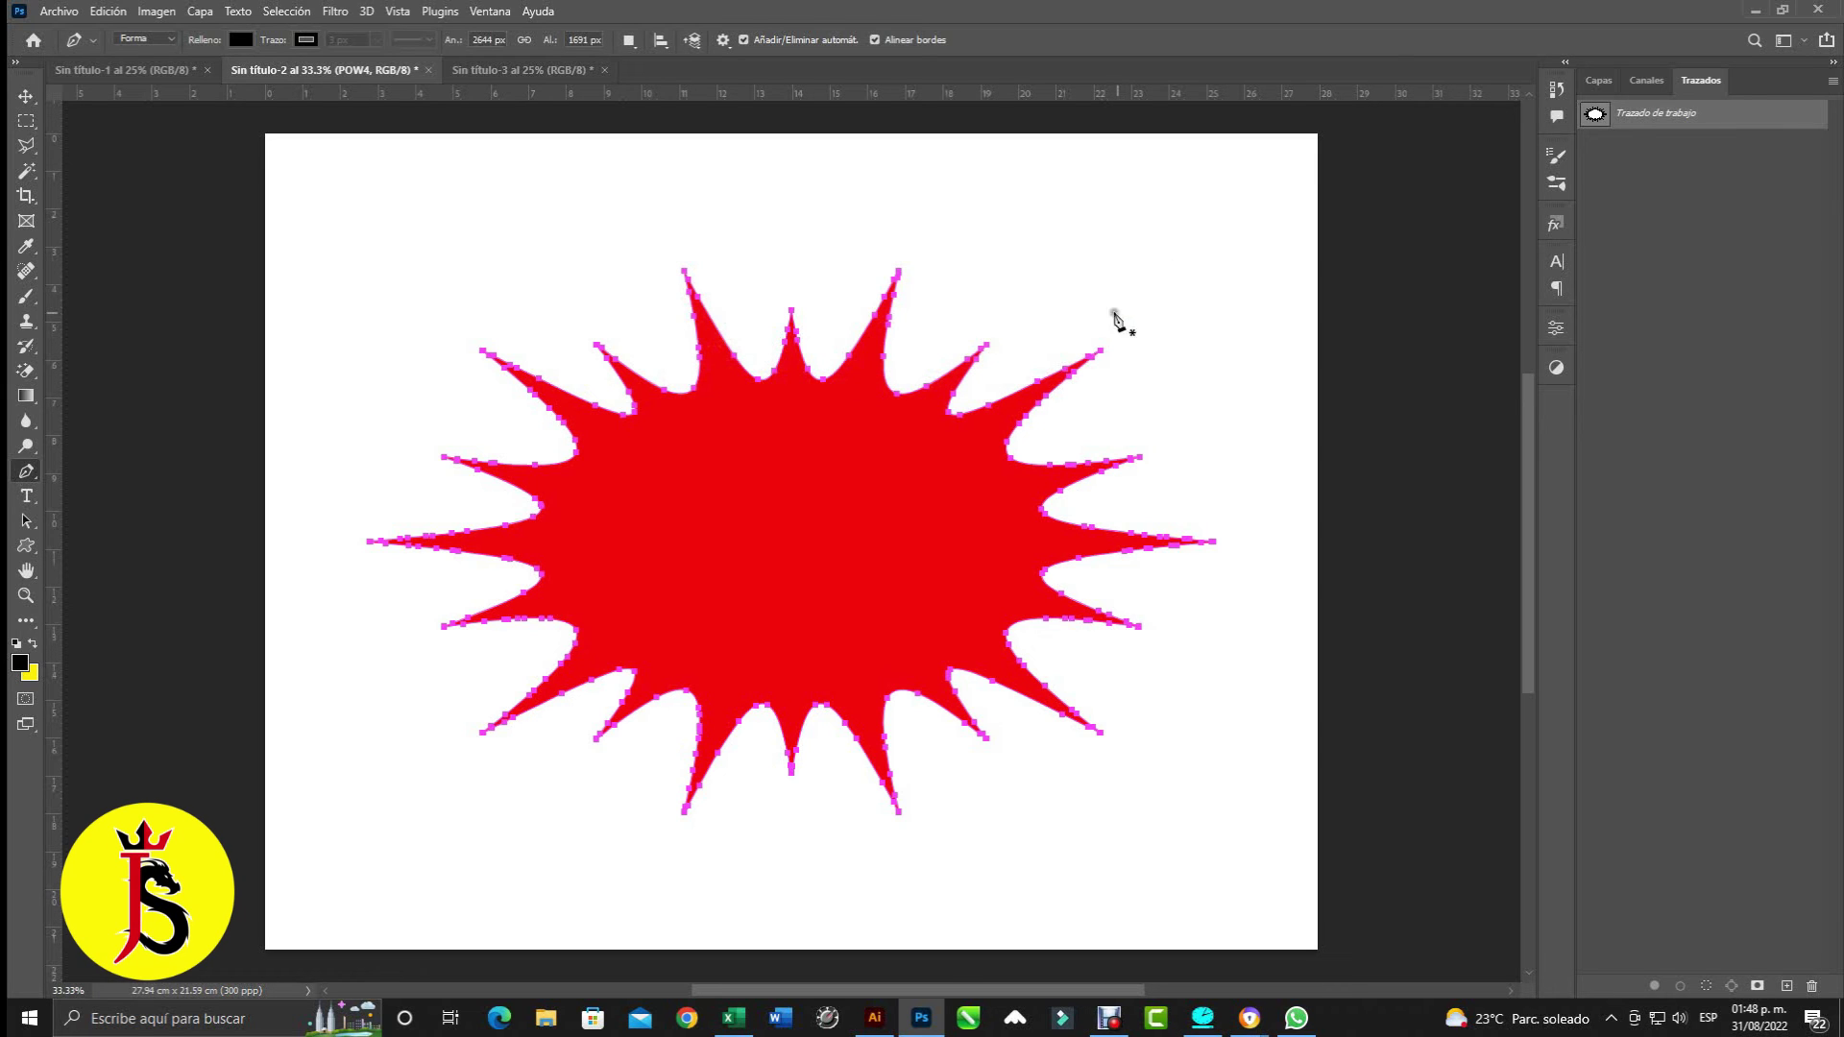
click(26, 96)
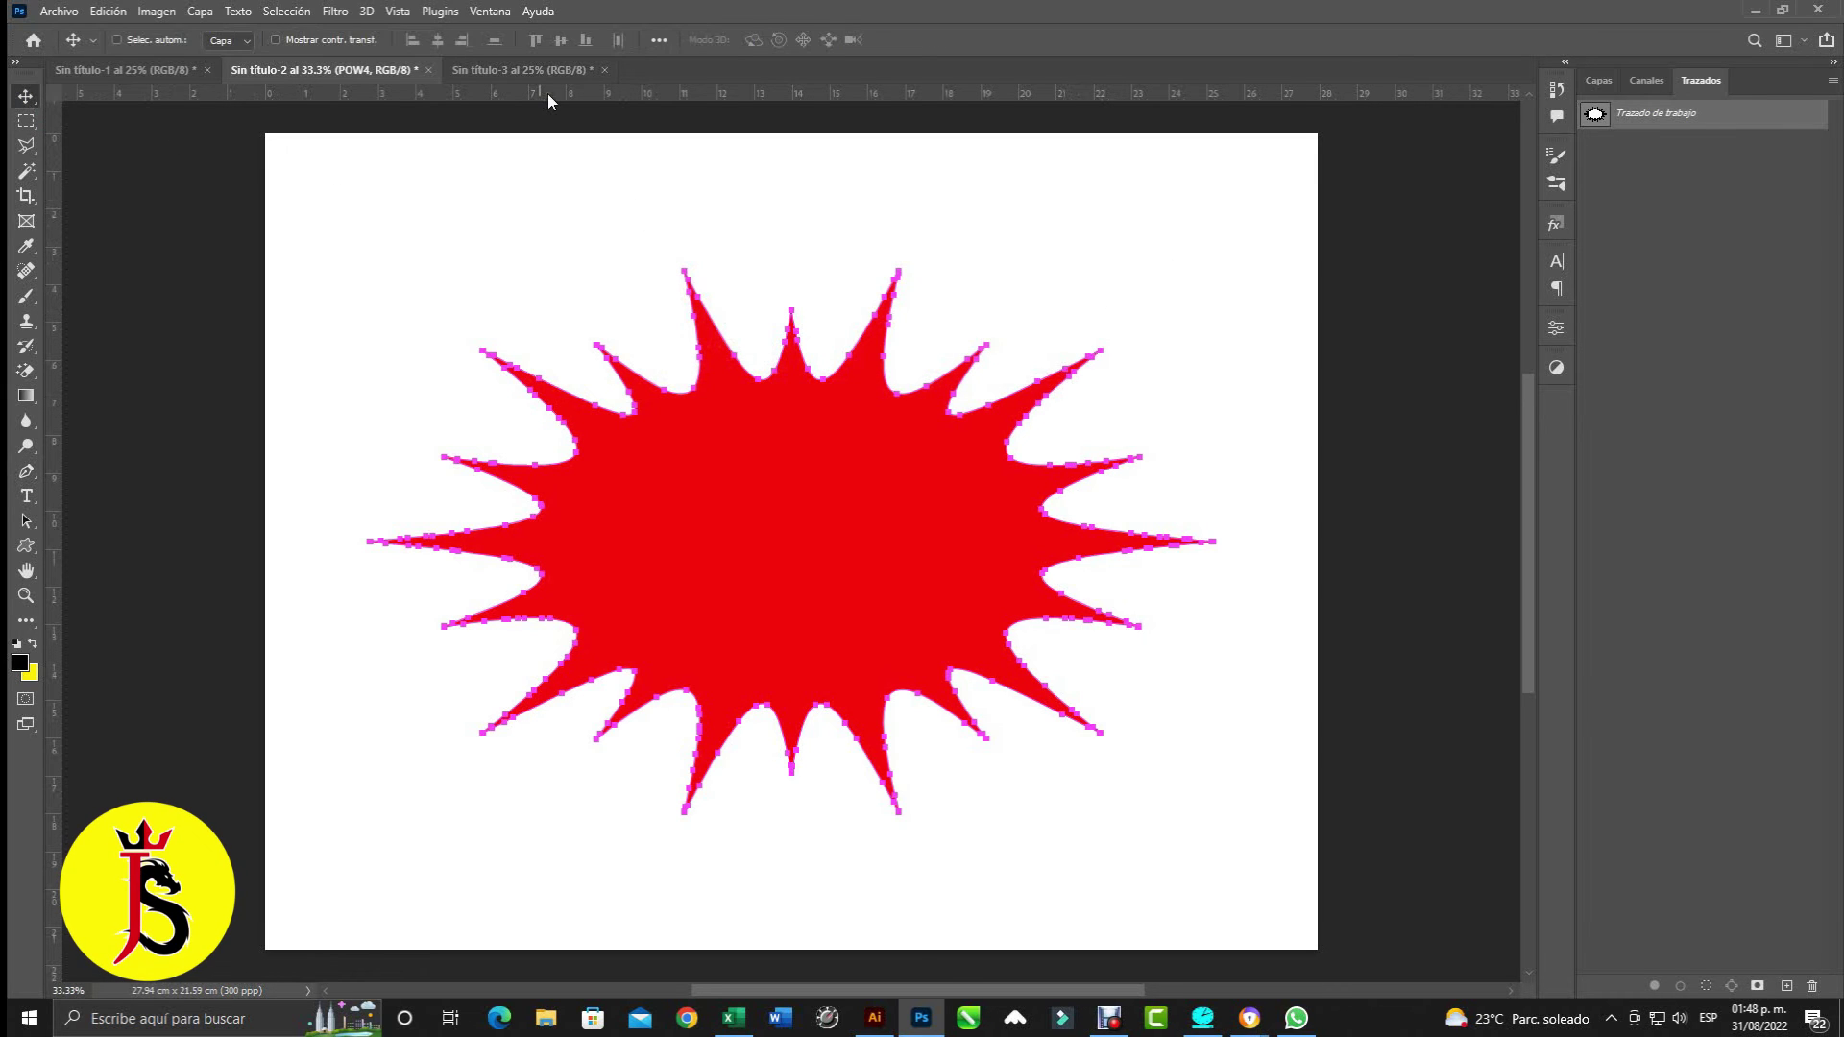
- On Sin título-3, add an empty layer above radial 12cm 1 and hide that pattern
click(535, 72)
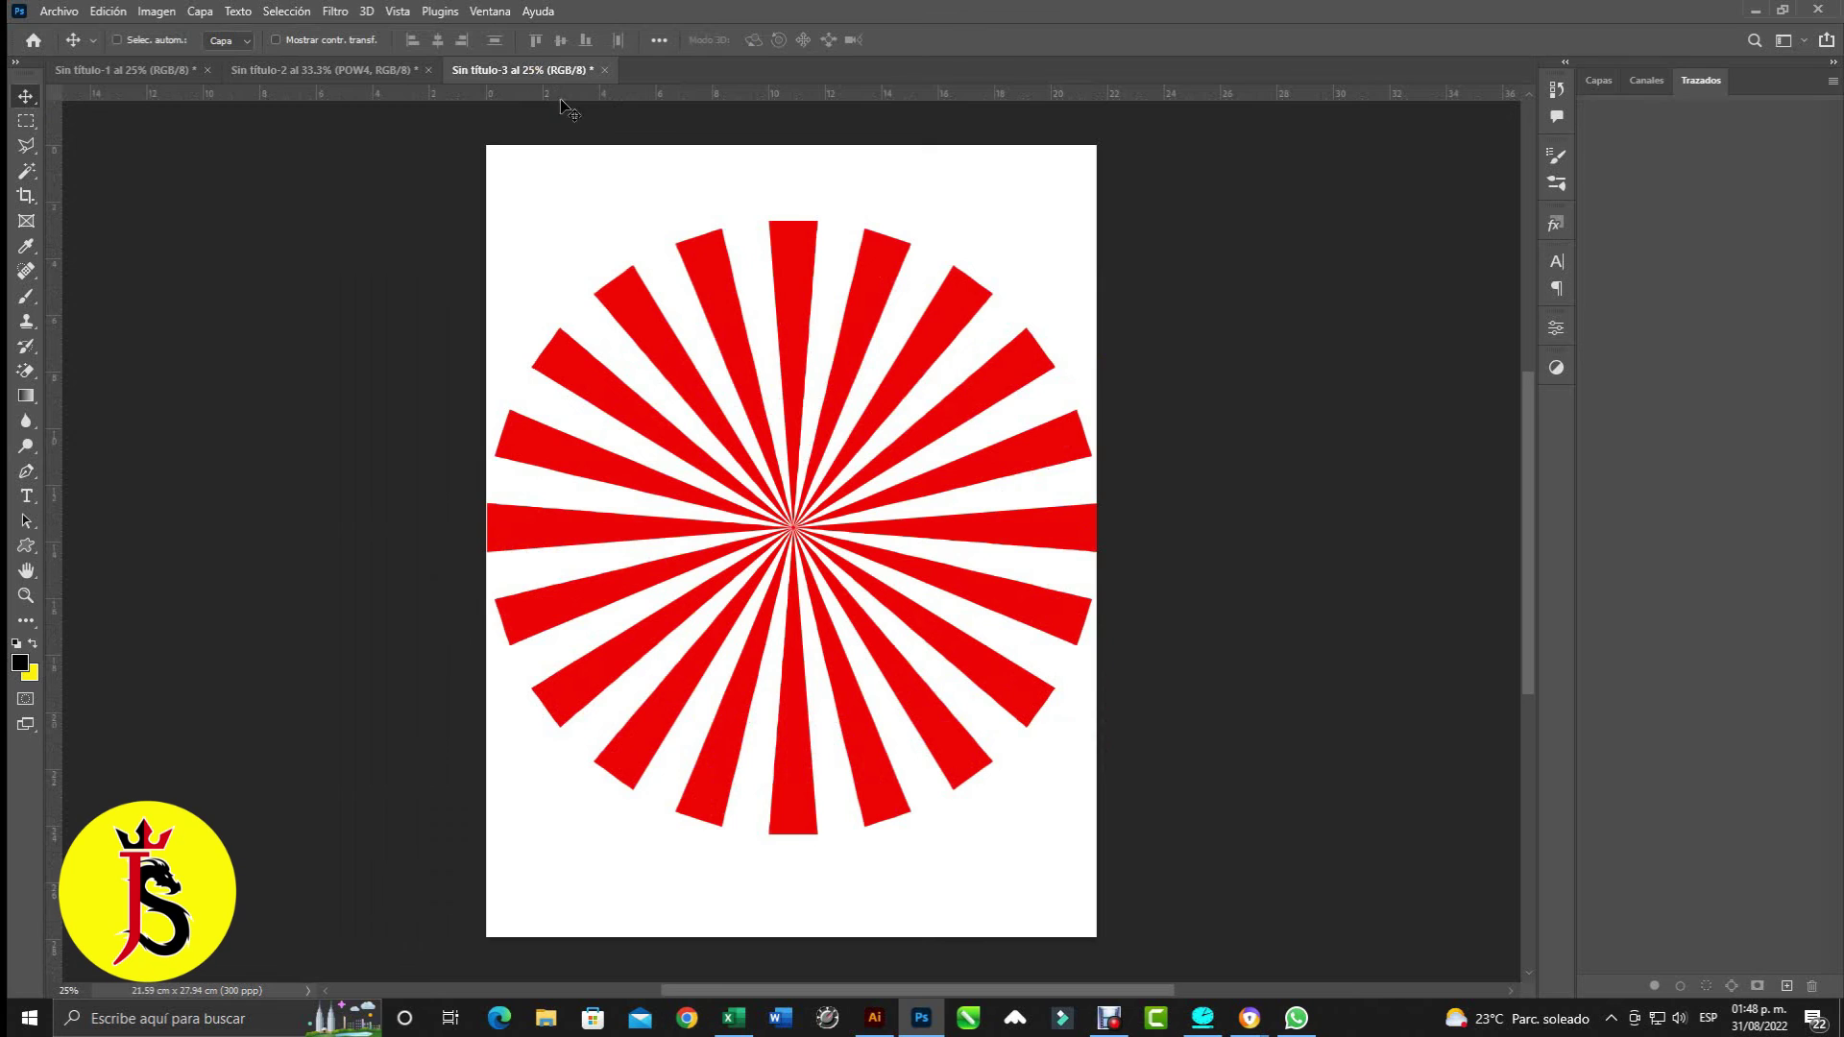
click(1598, 80)
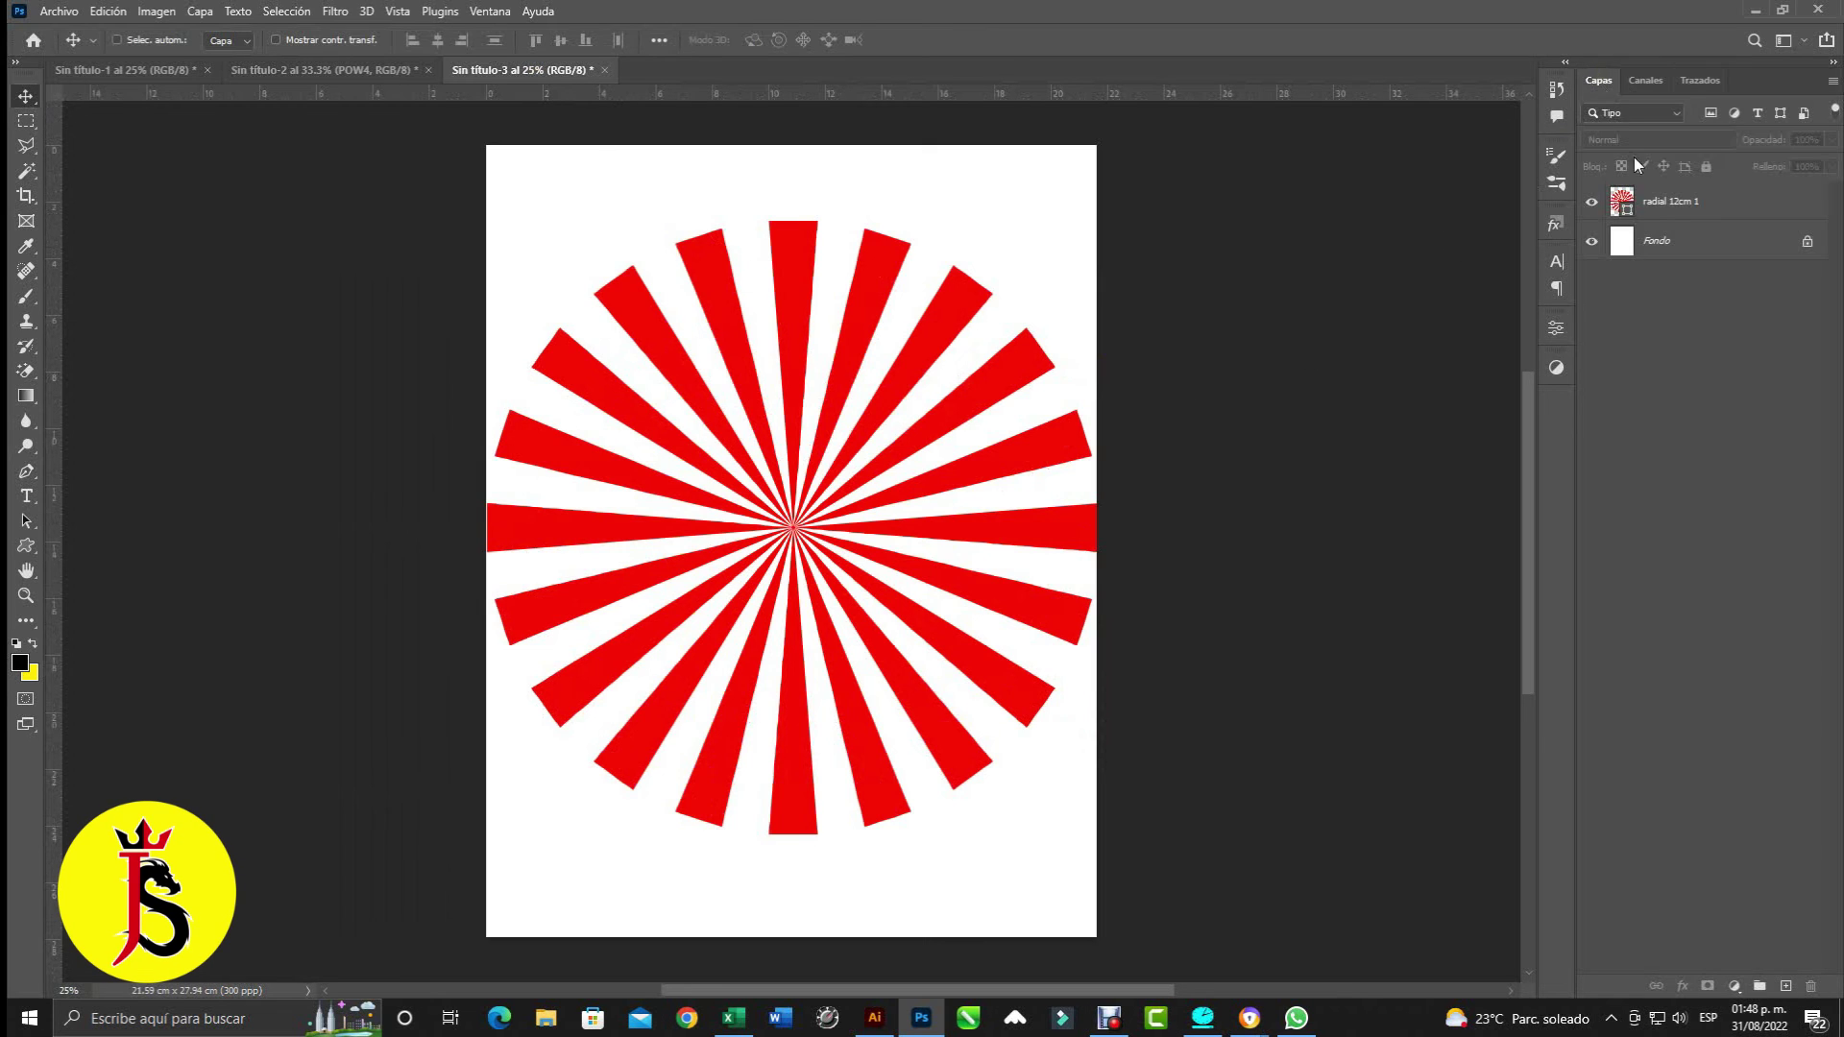
click(1695, 204)
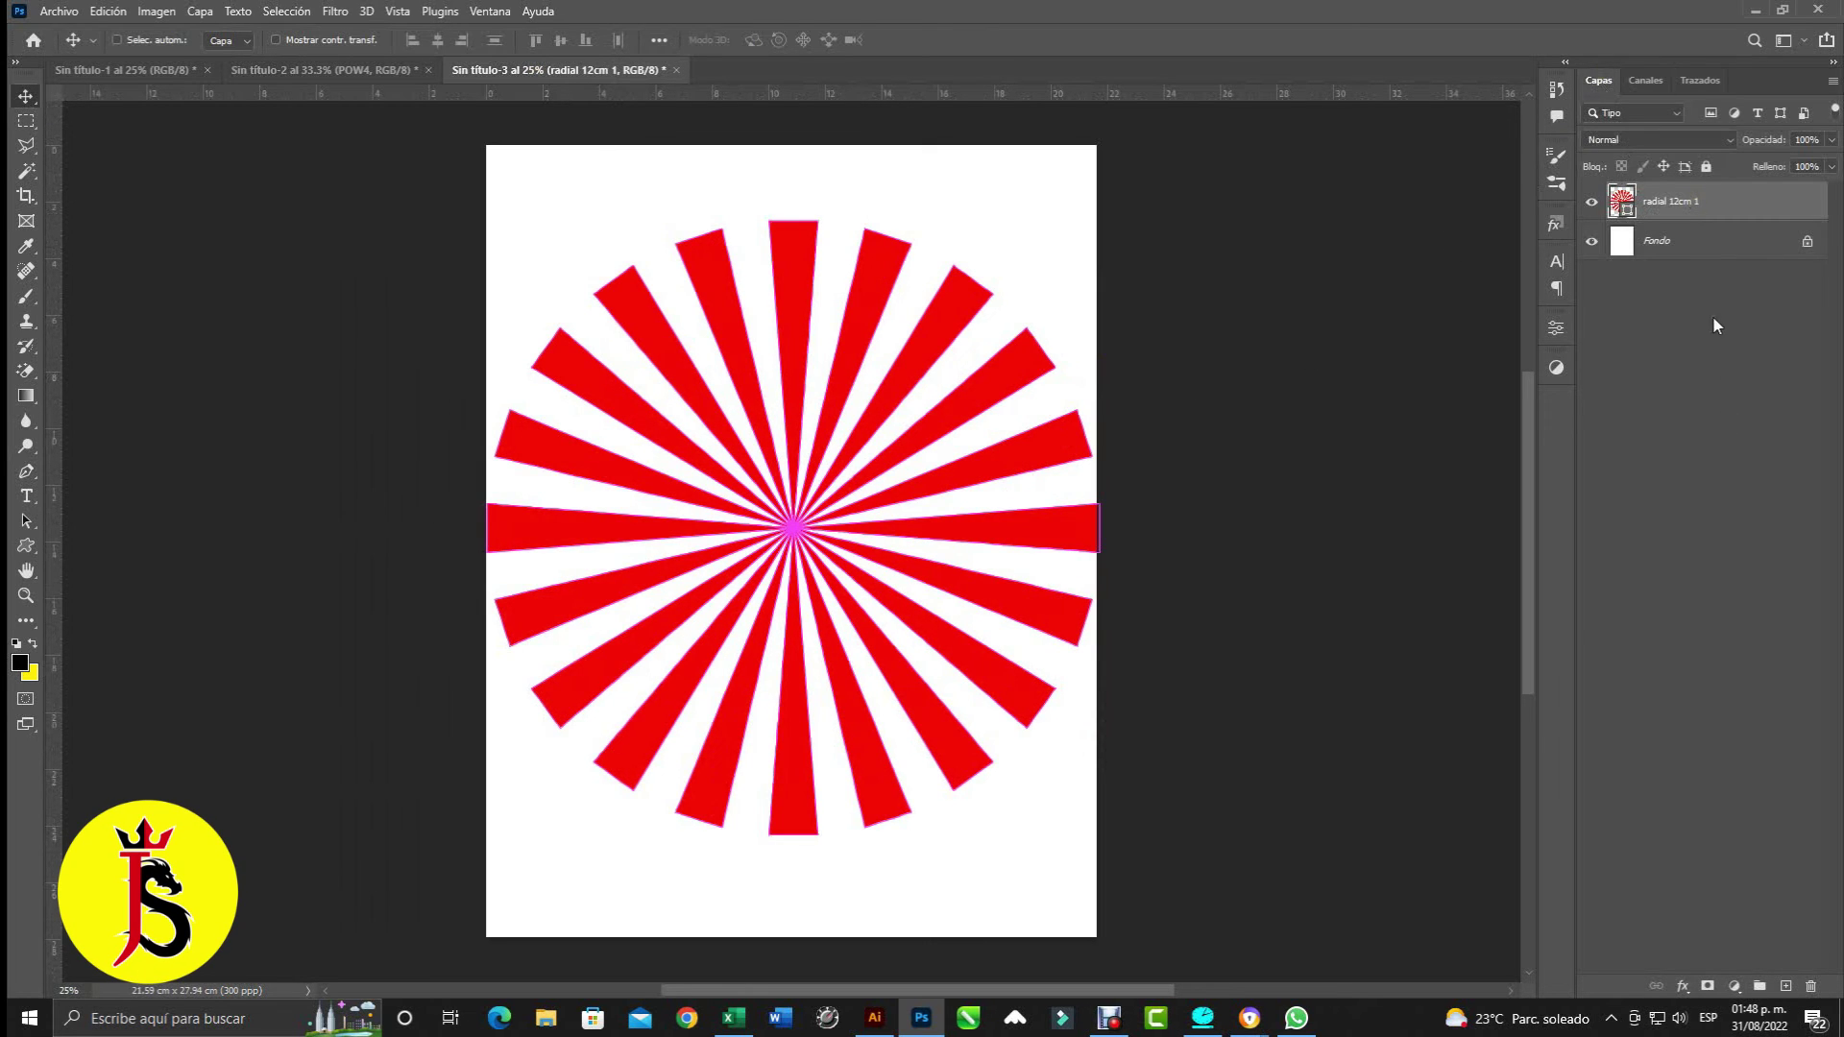
click(1786, 985)
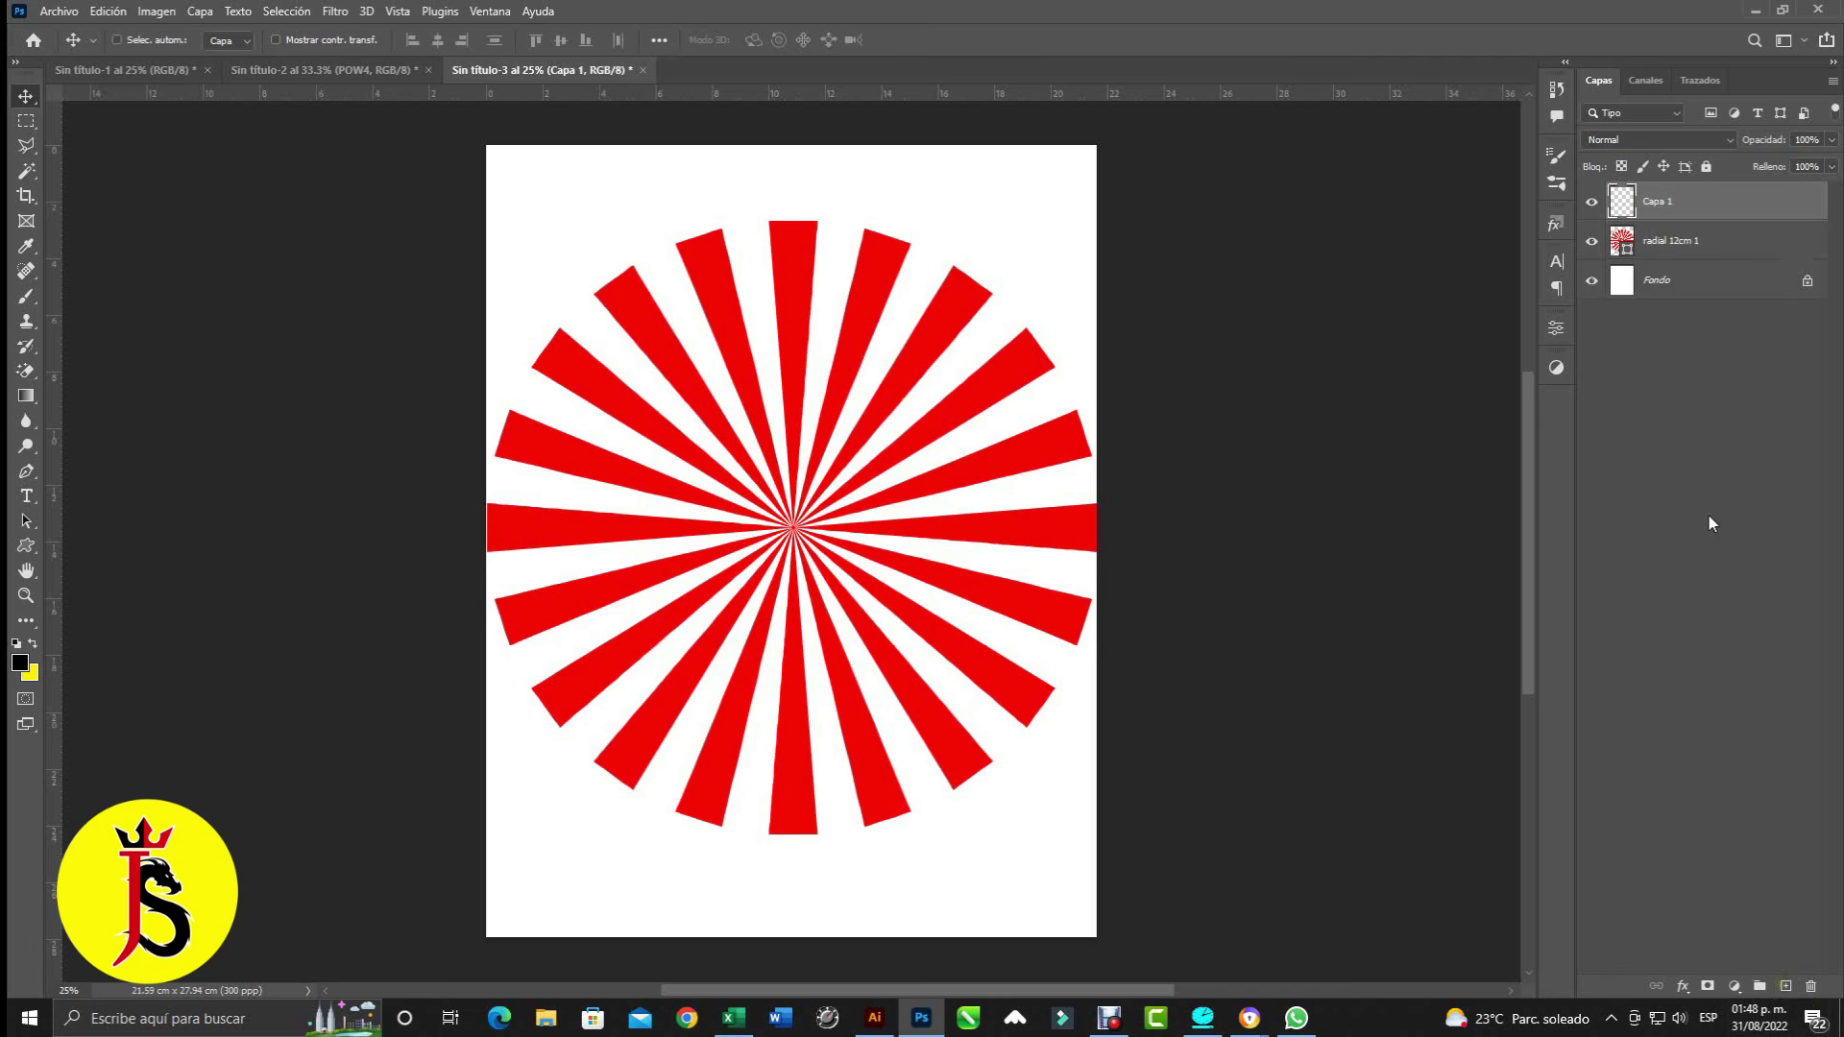
click(1591, 241)
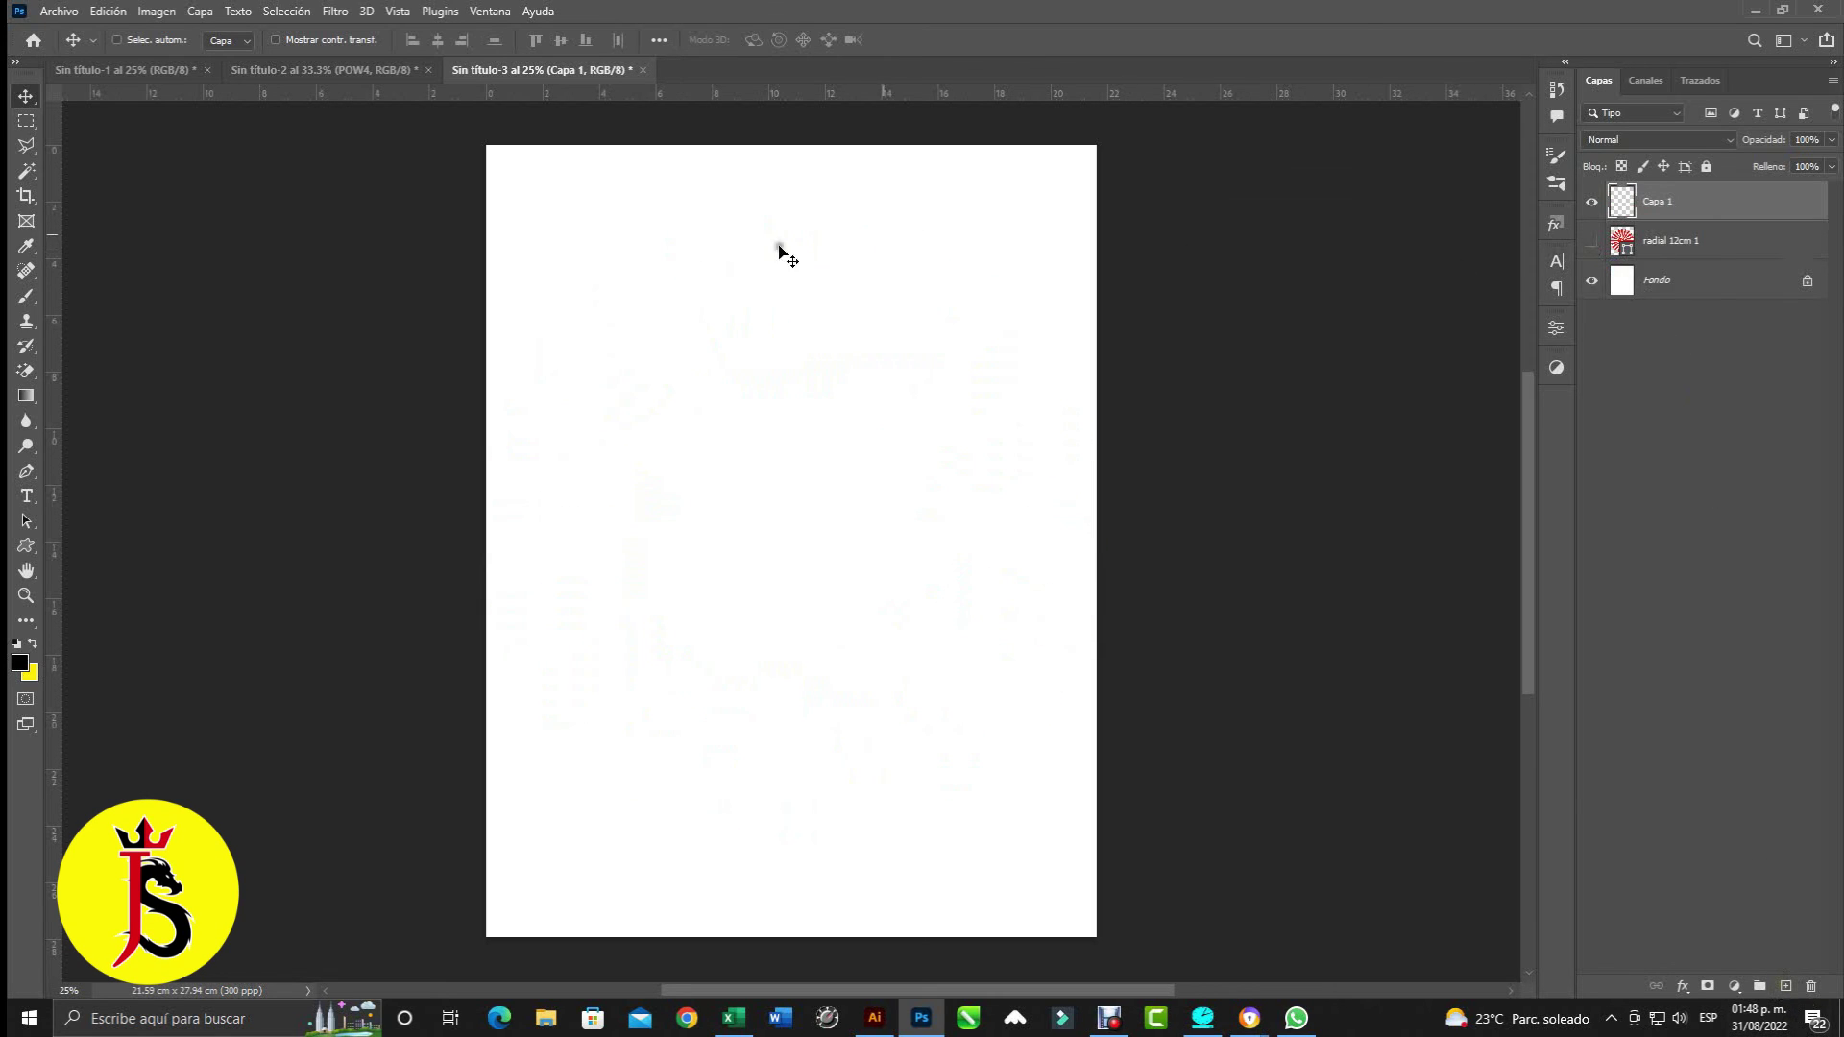
- Pick the saved pow starburst in the Custom Shape tool and start dragging it onto the page
click(26, 546)
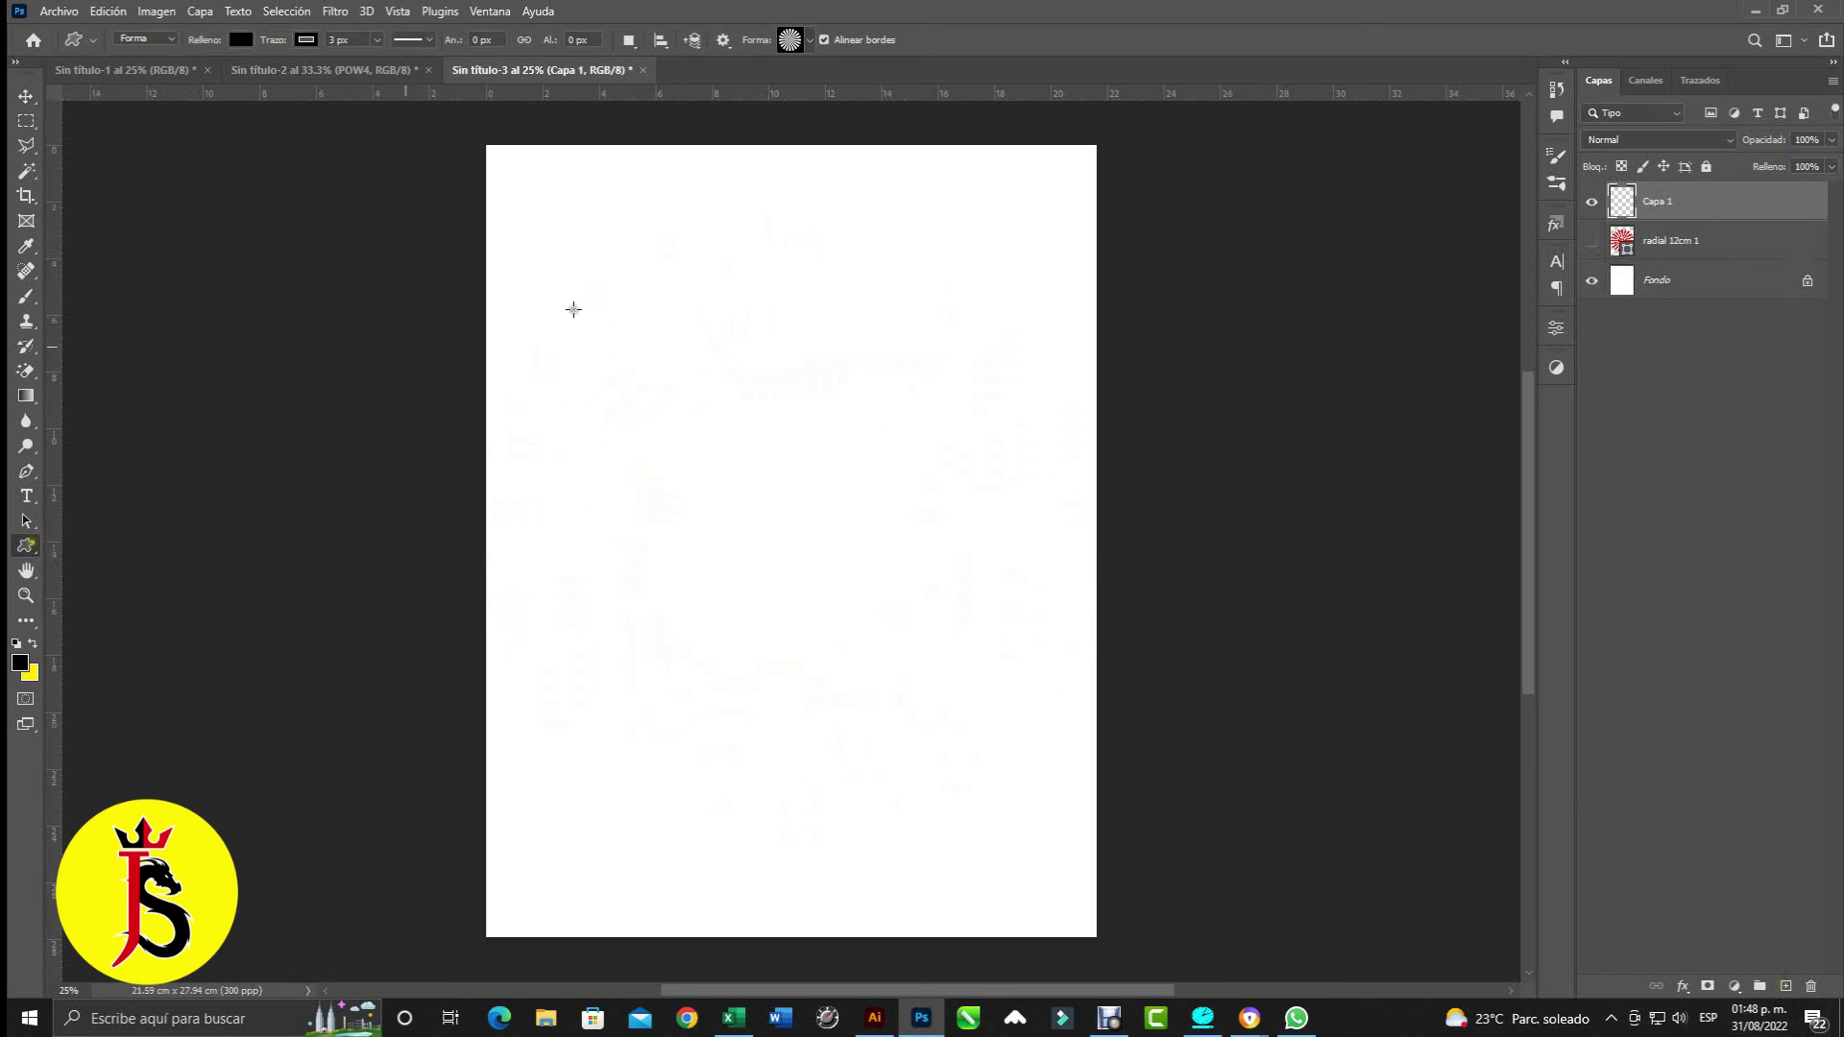
click(811, 39)
click(690, 361)
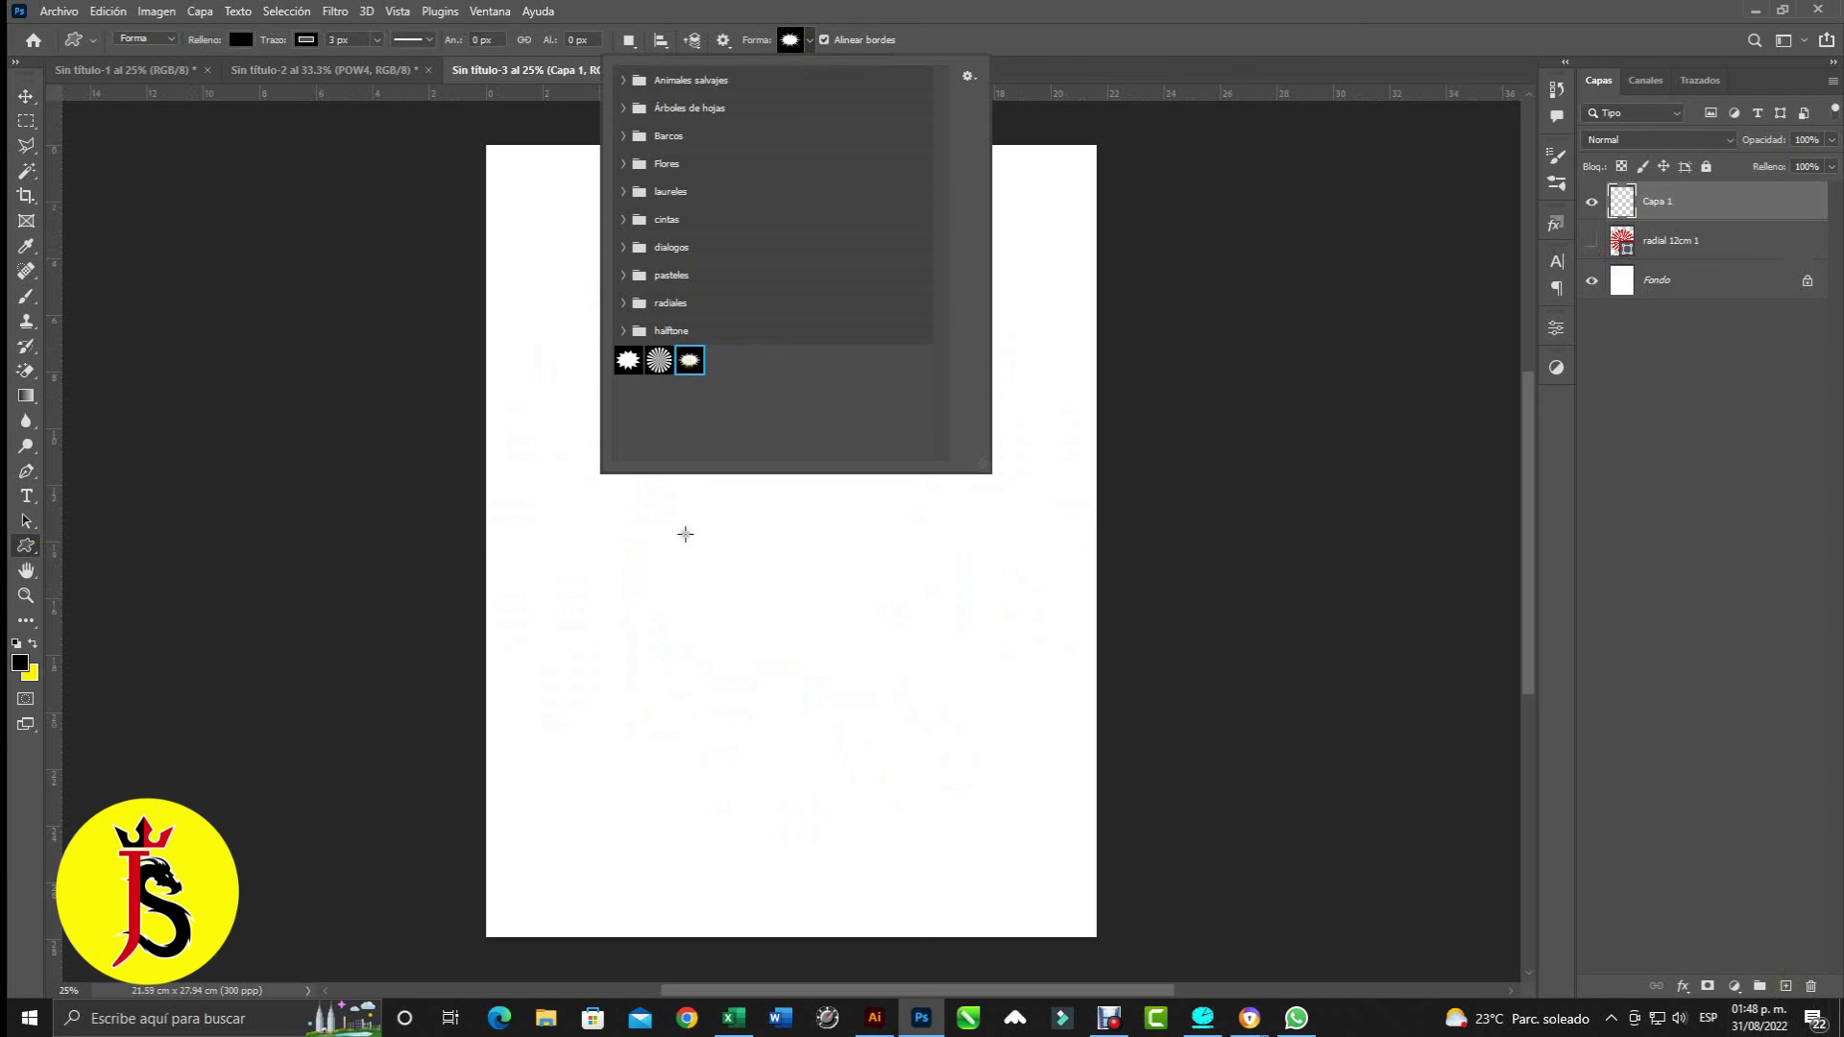
drag(668, 570, 888, 796)
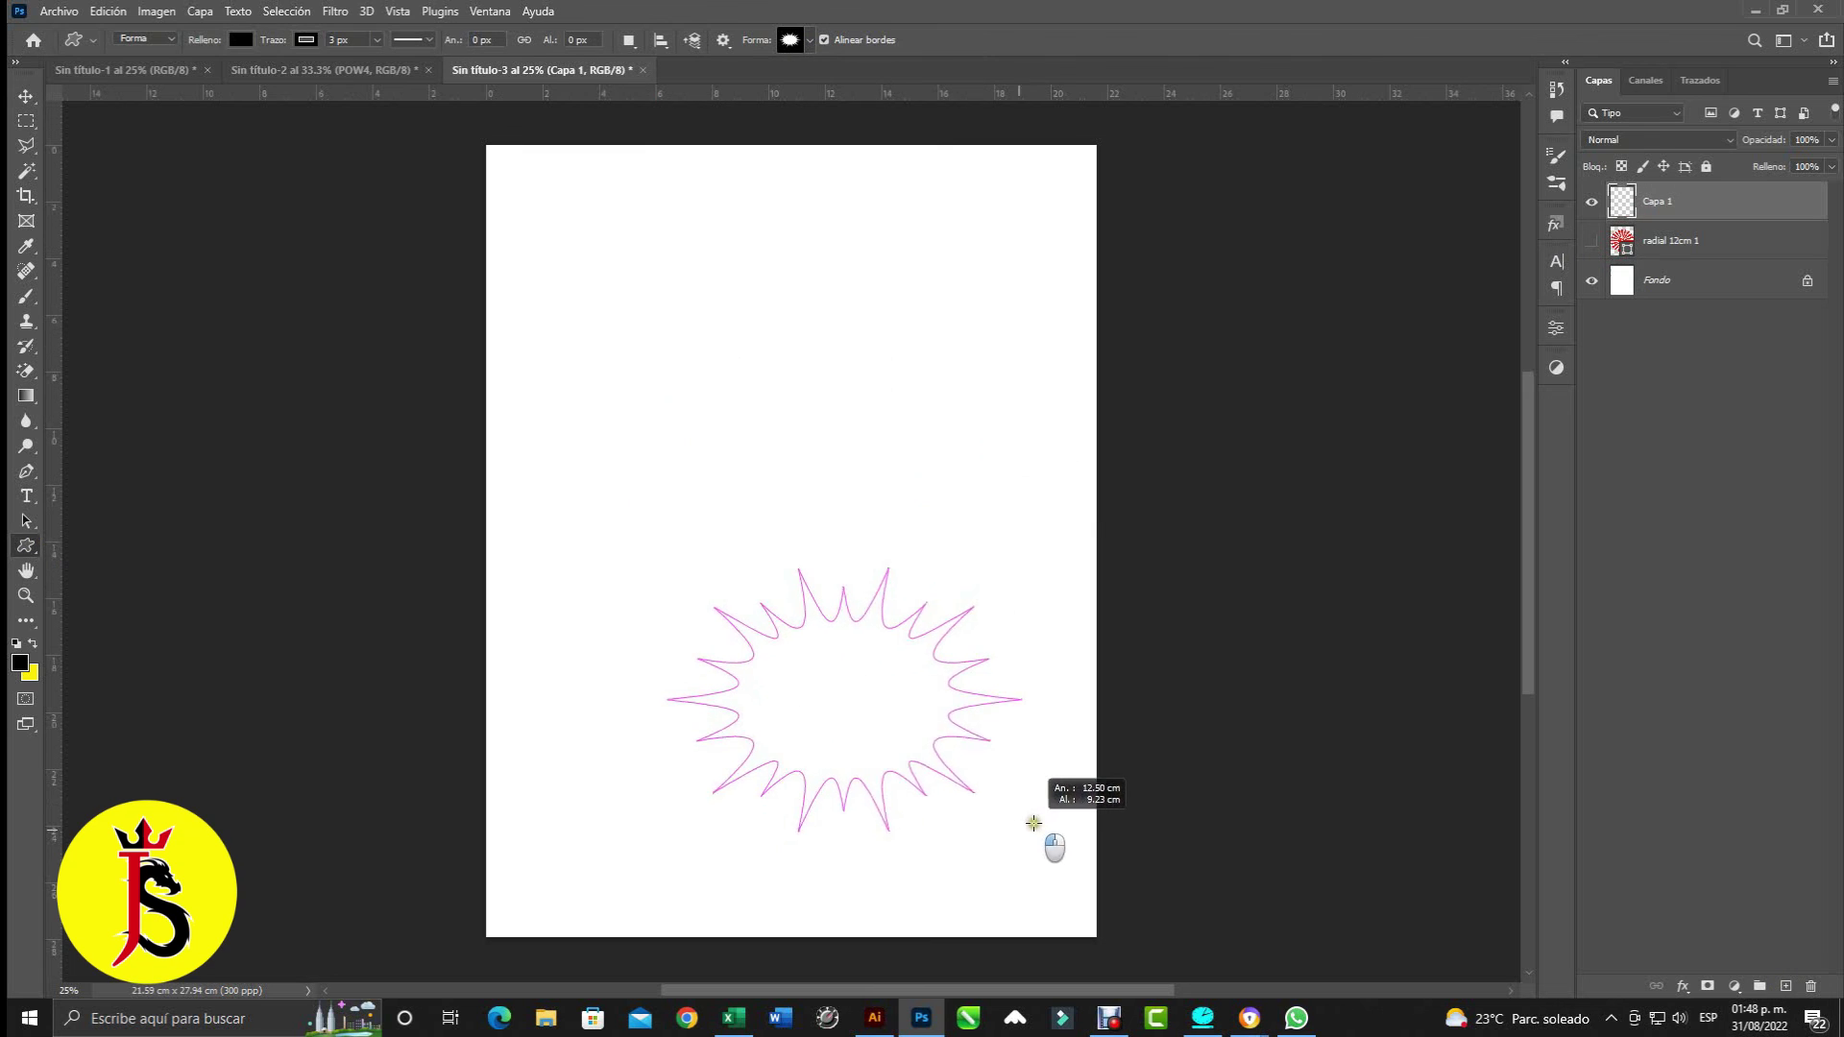
- Stretch the starburst to about 19 cm wide and fill it green
drag(888, 795, 1059, 800)
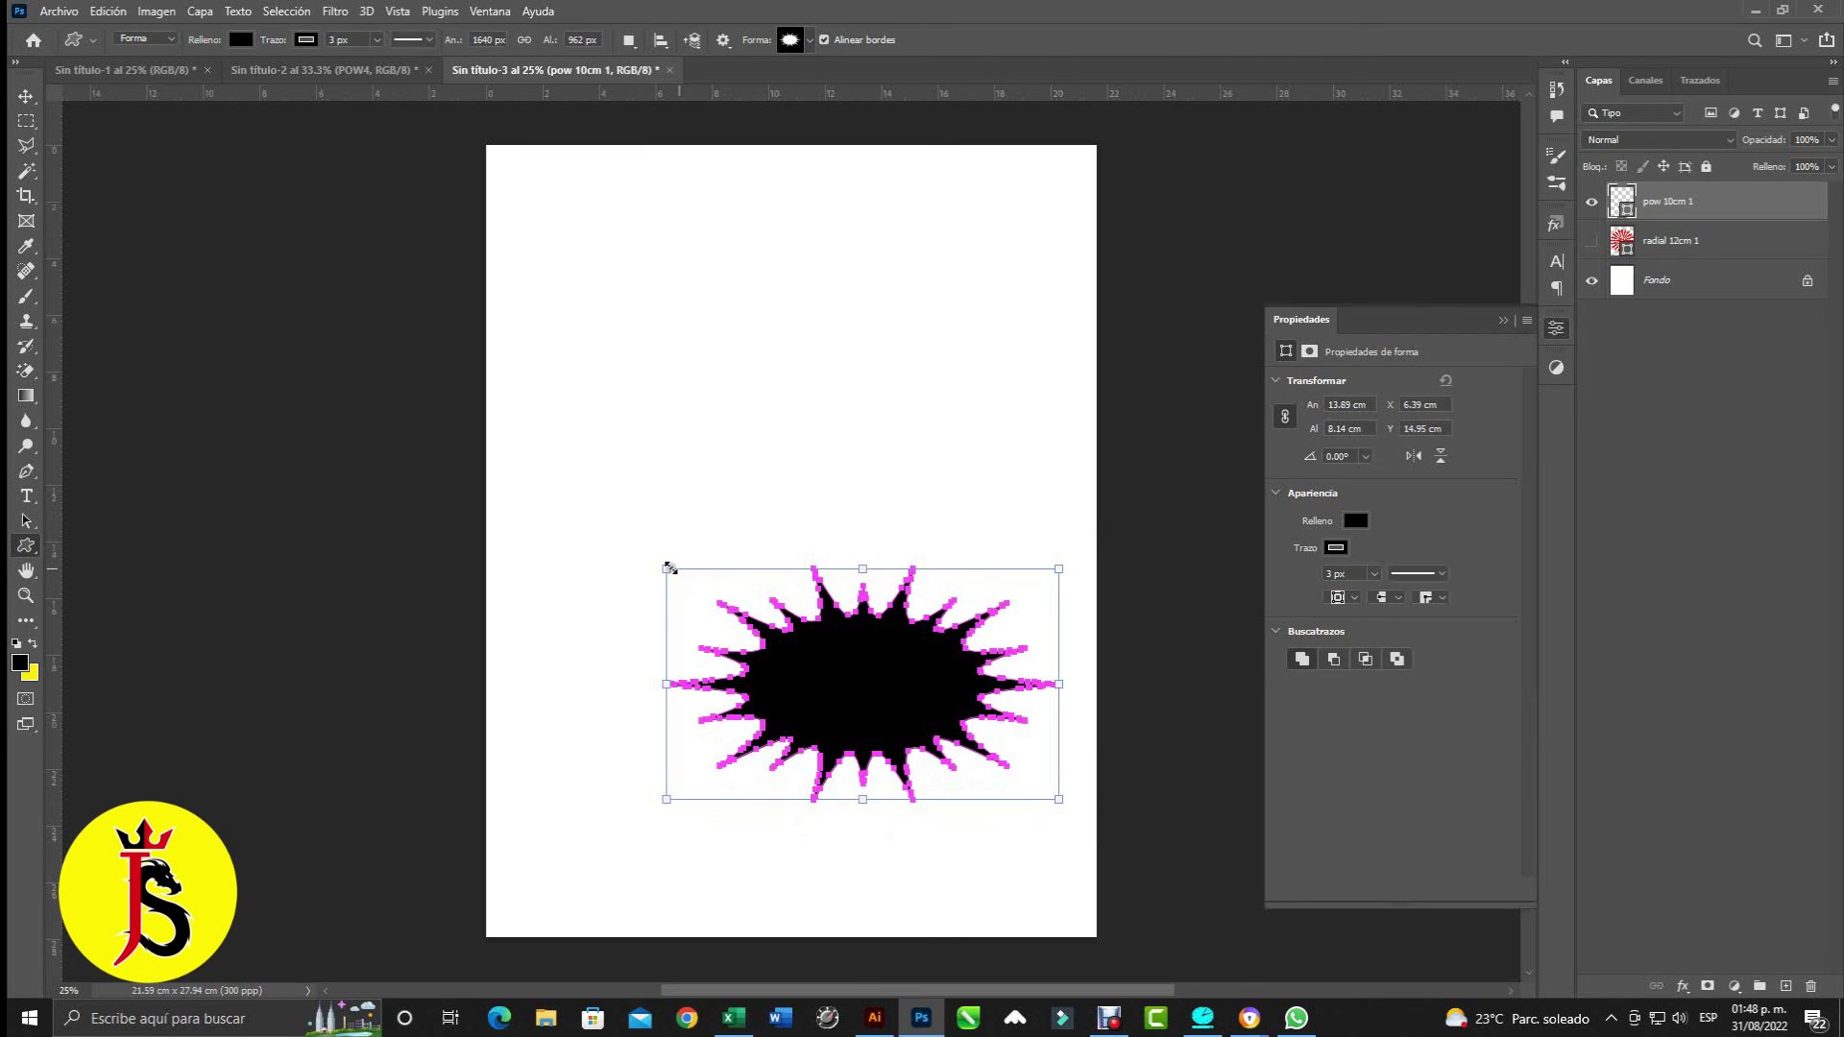
drag(659, 559, 520, 459)
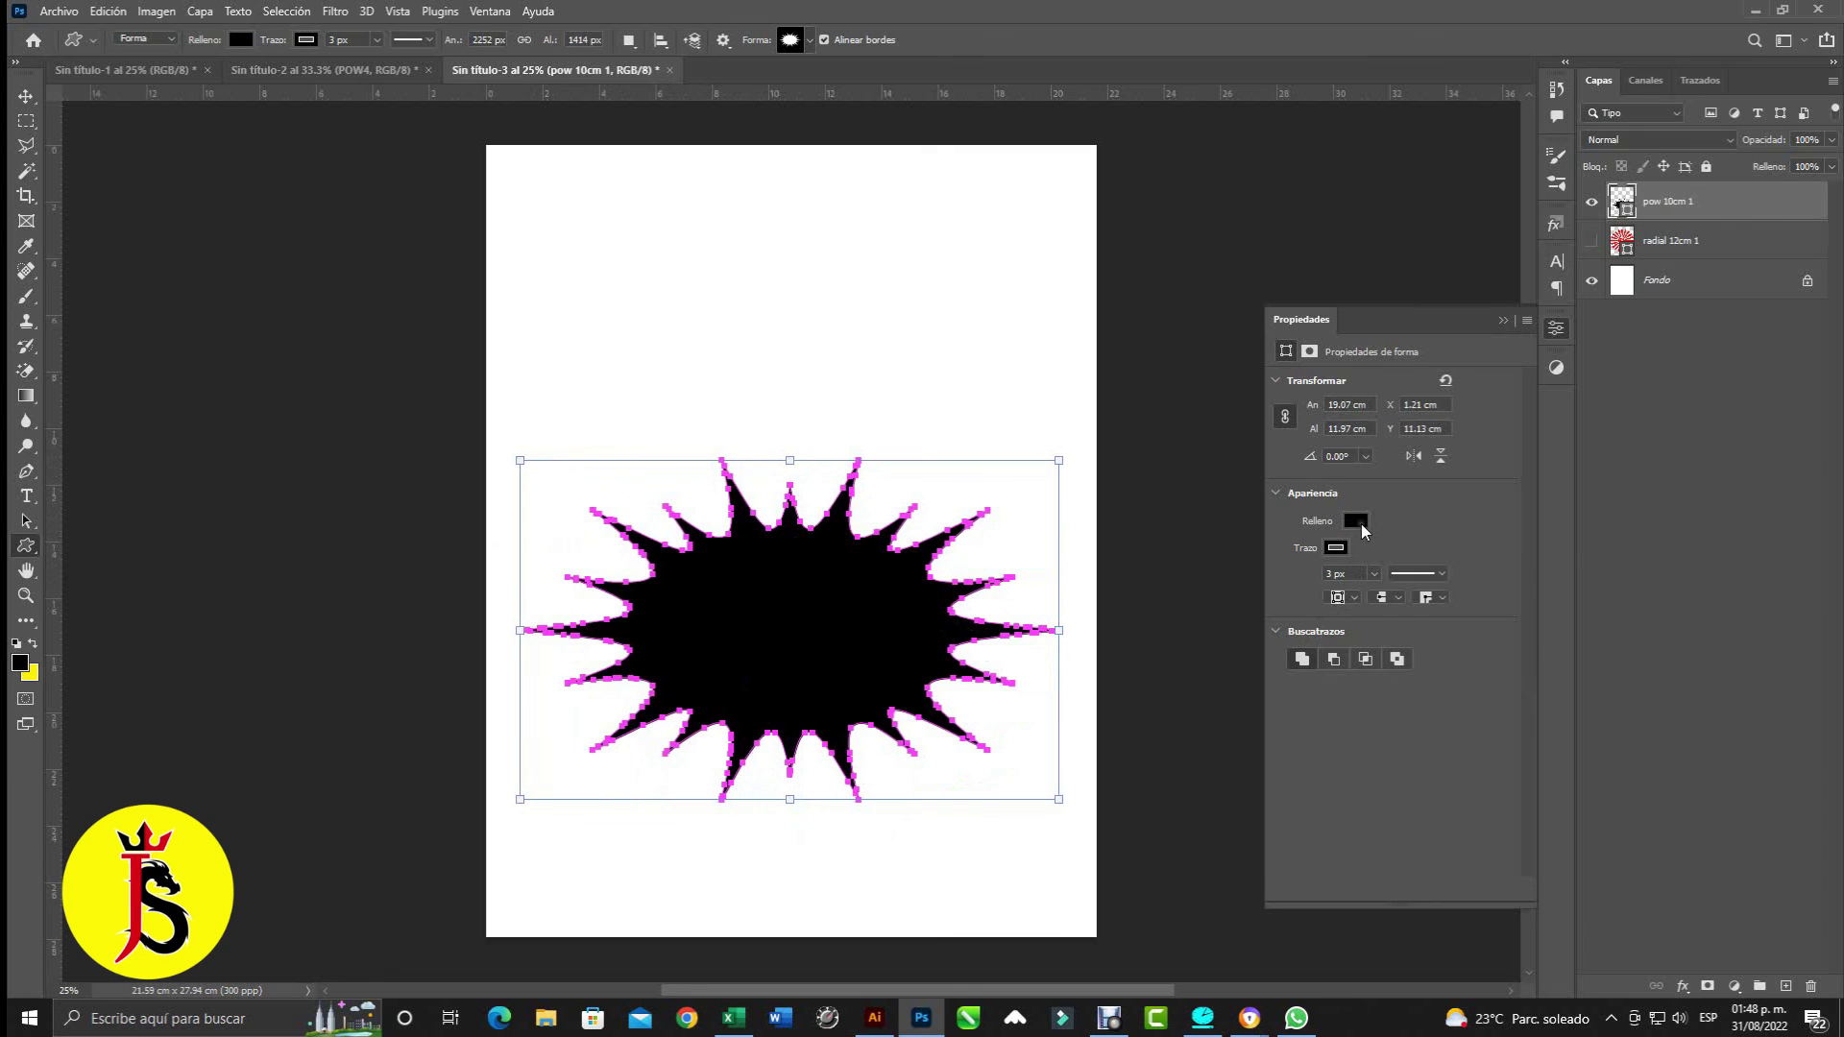
click(1362, 522)
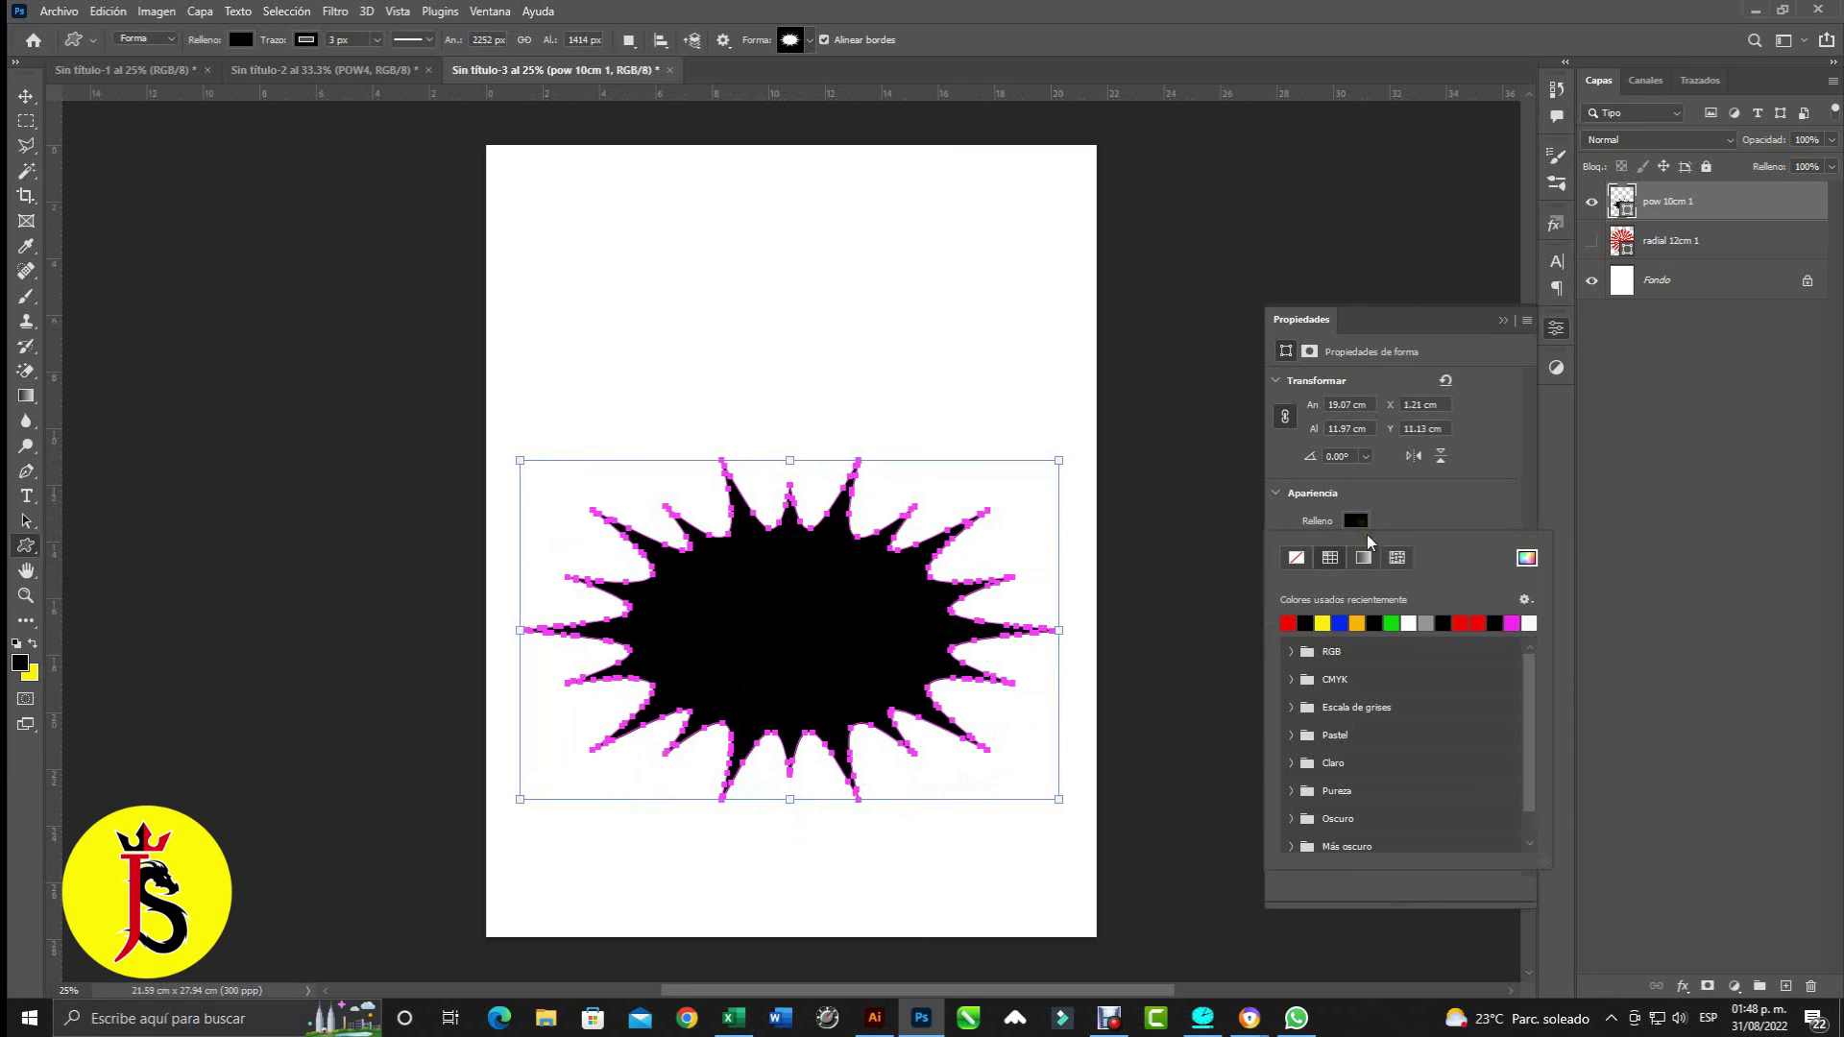
click(1393, 623)
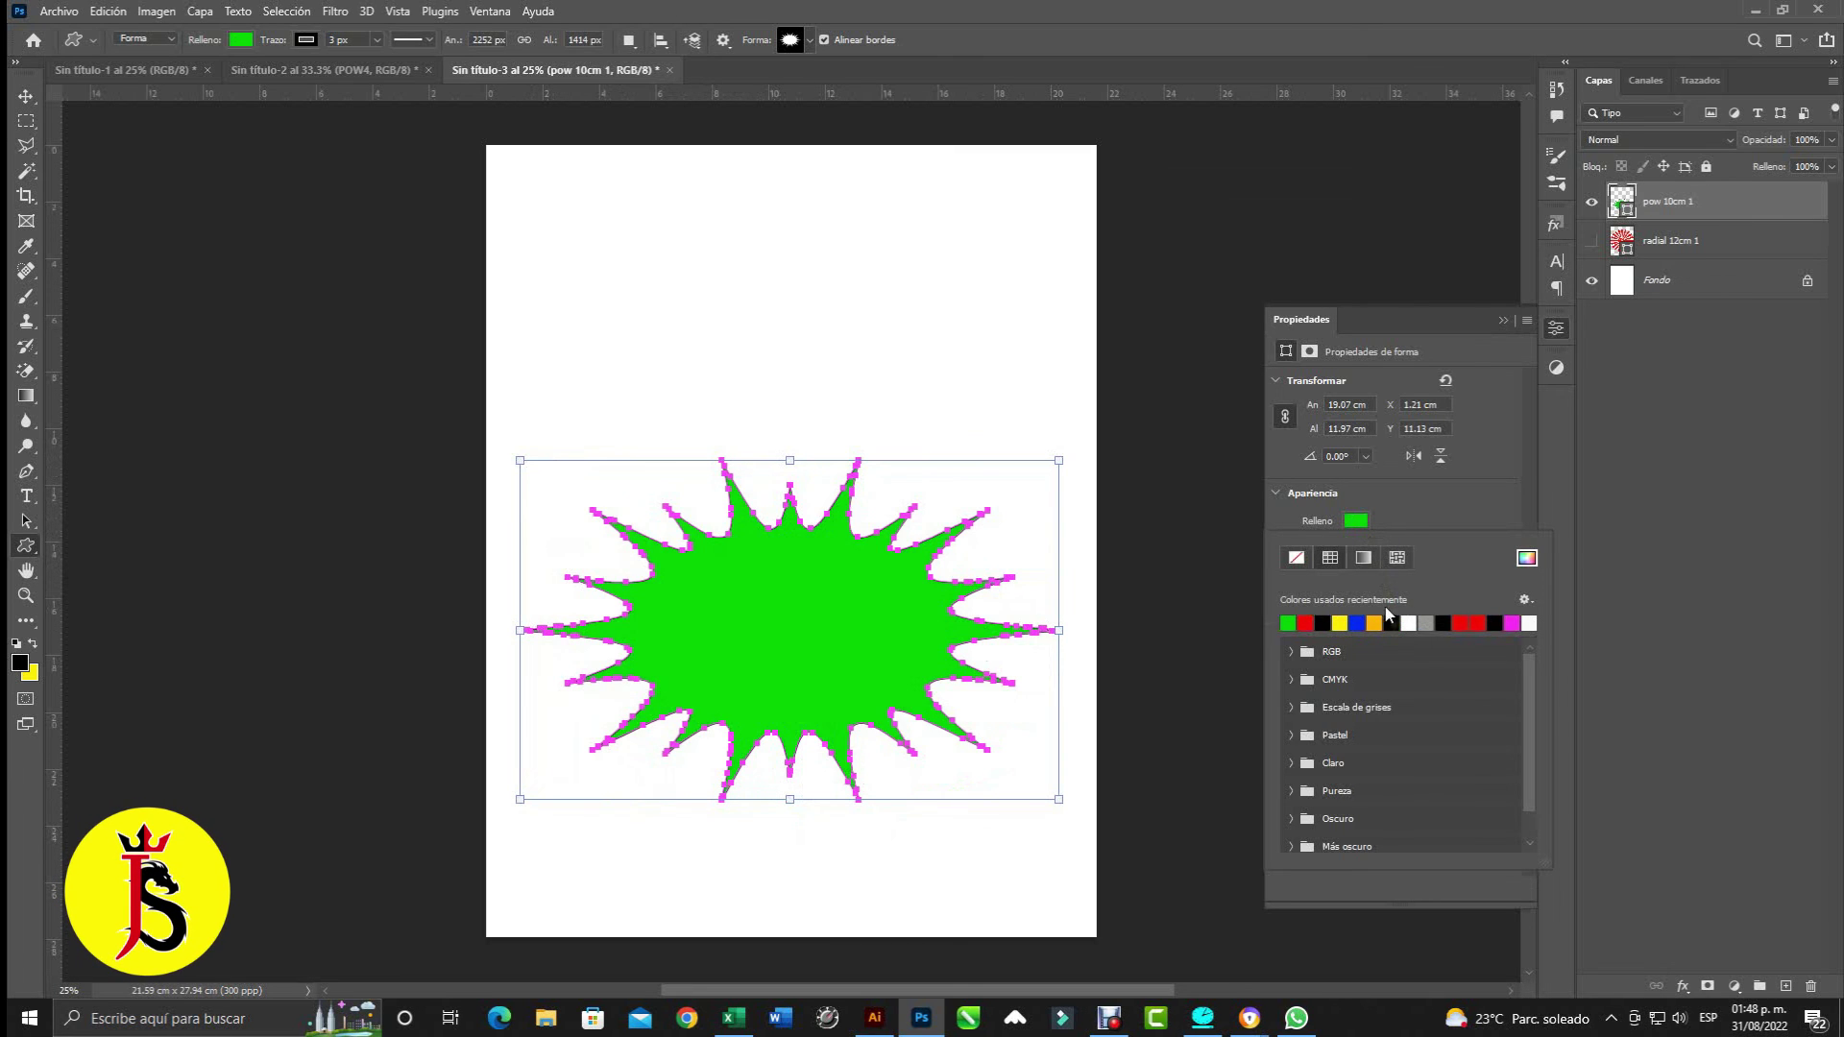
click(1406, 511)
- Give the green starburst a red outline
click(1336, 550)
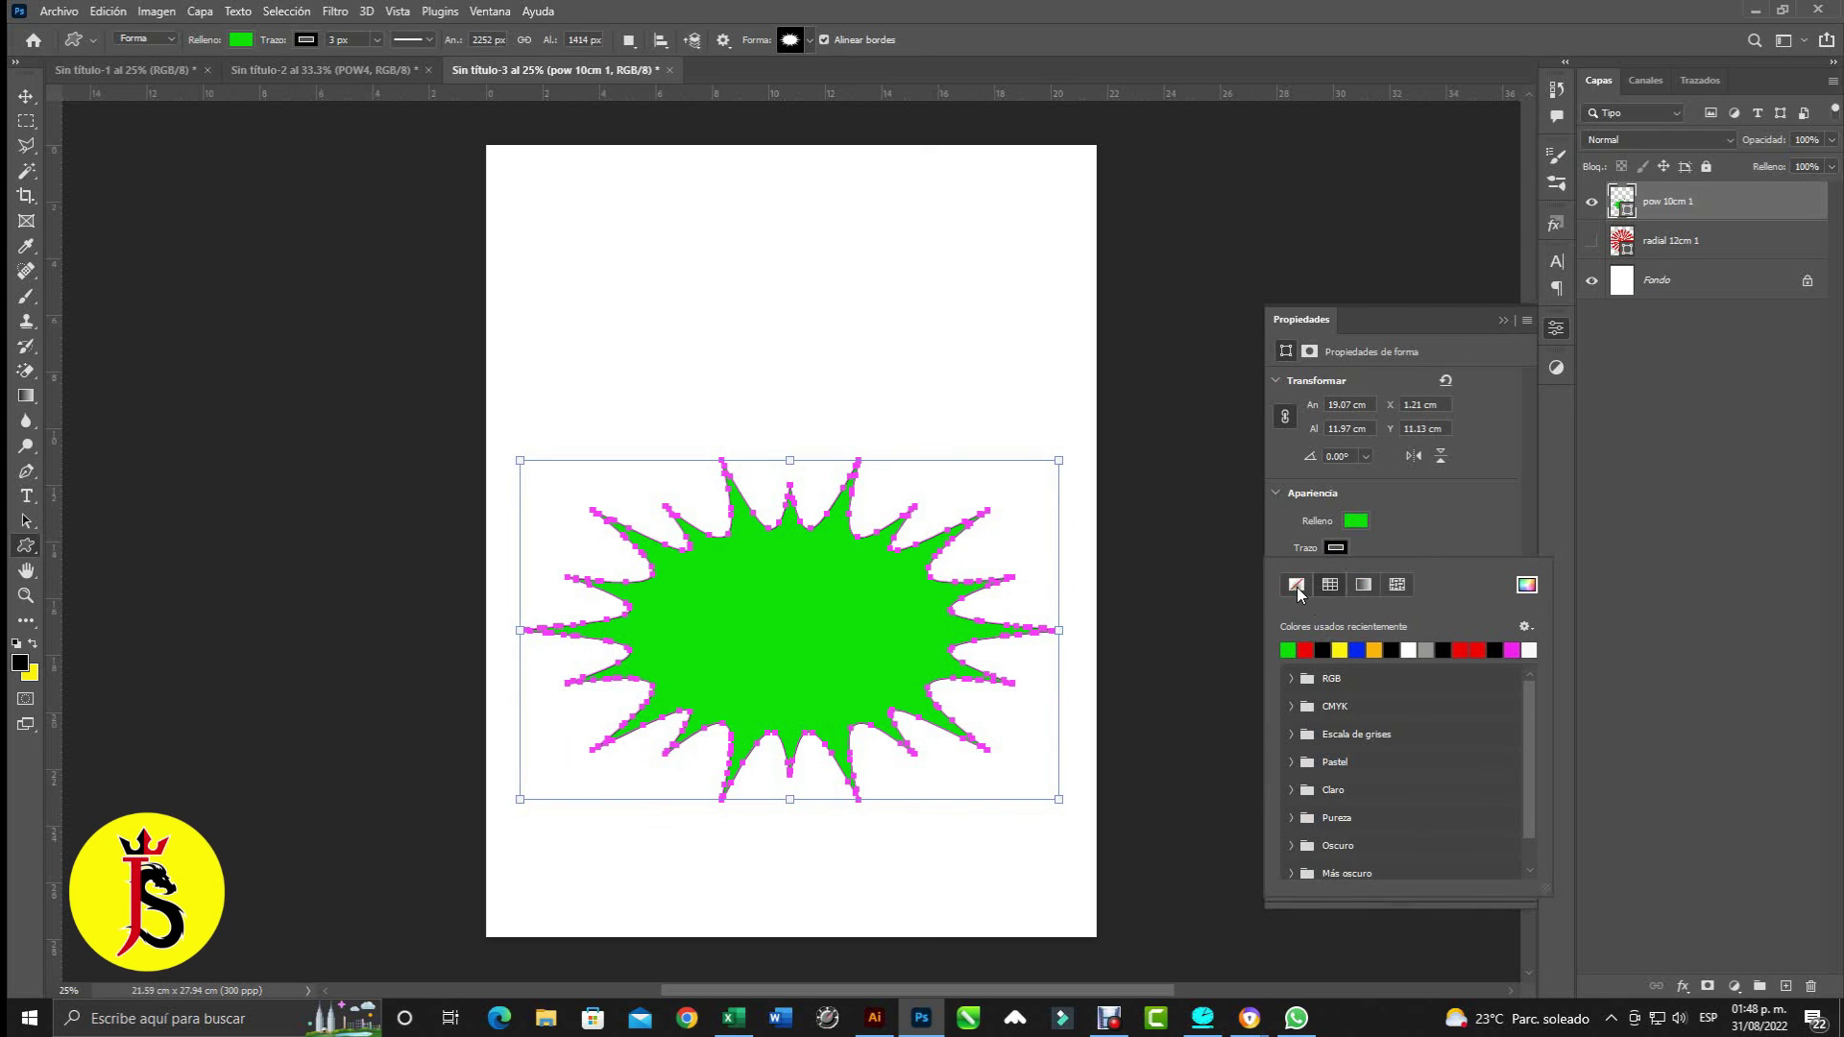
click(1296, 586)
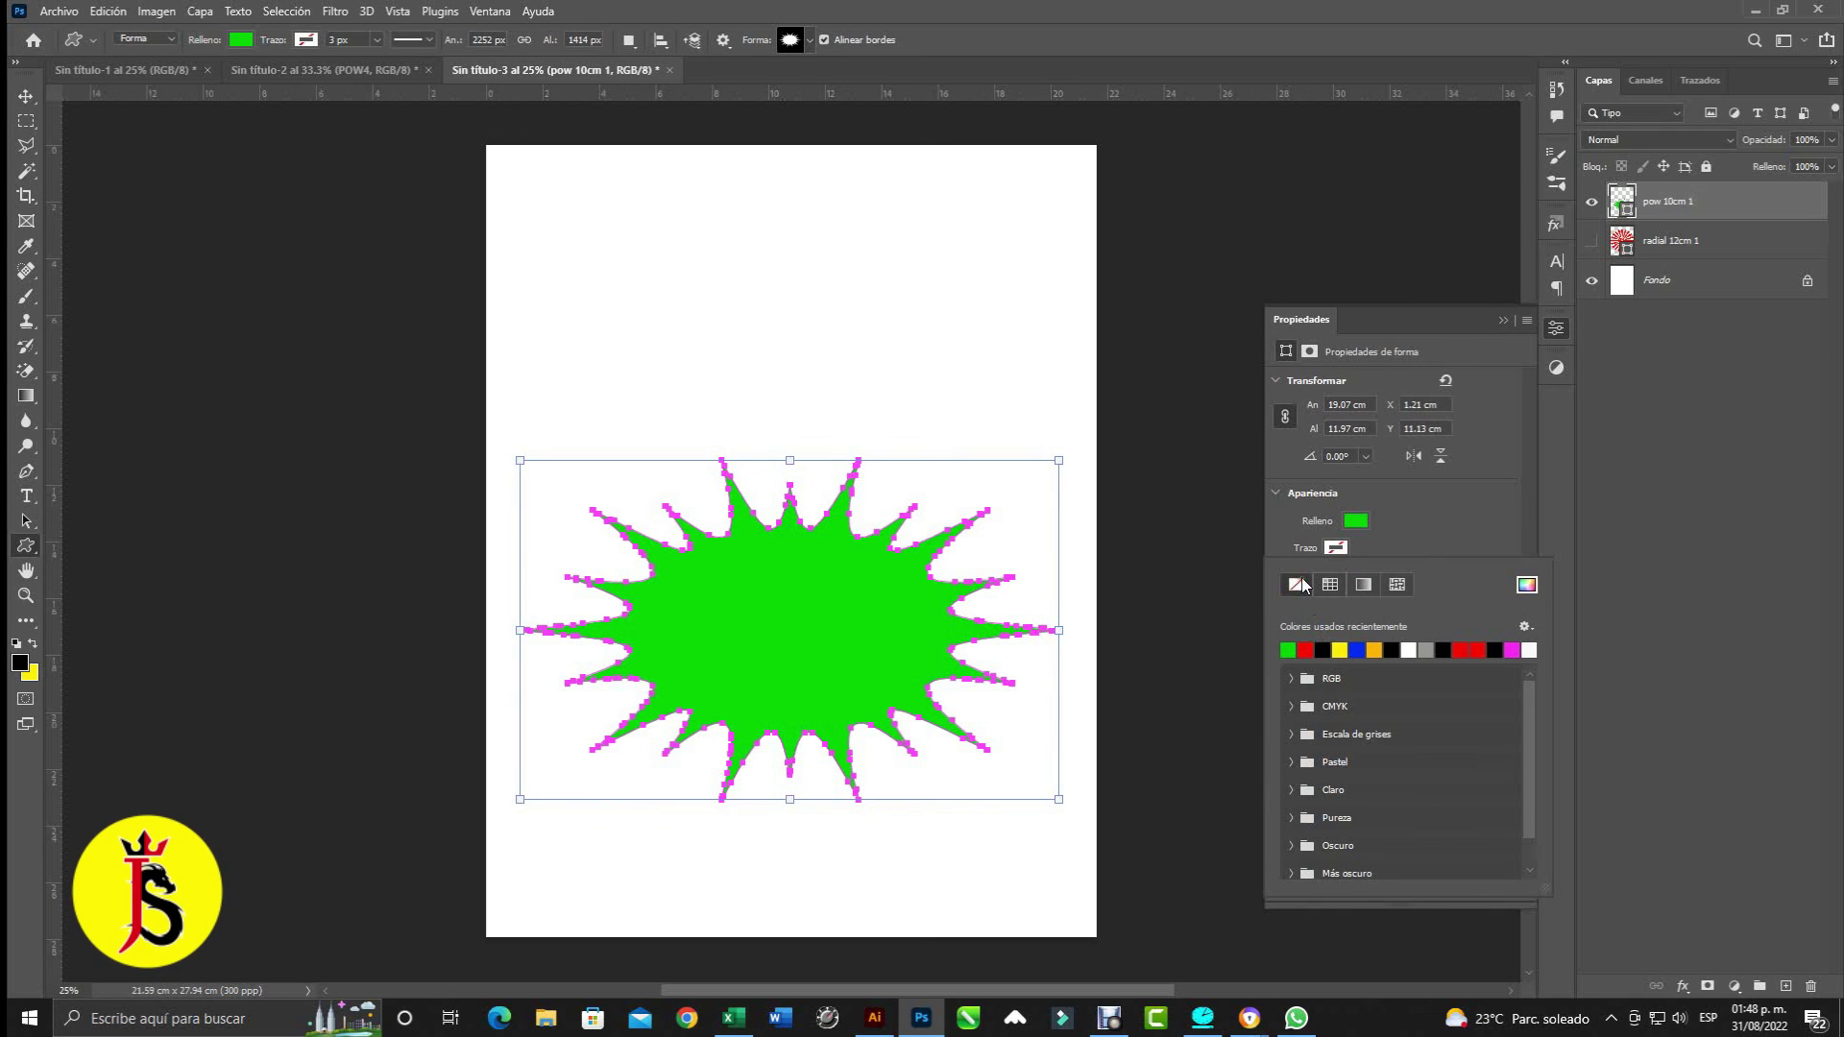
click(1341, 549)
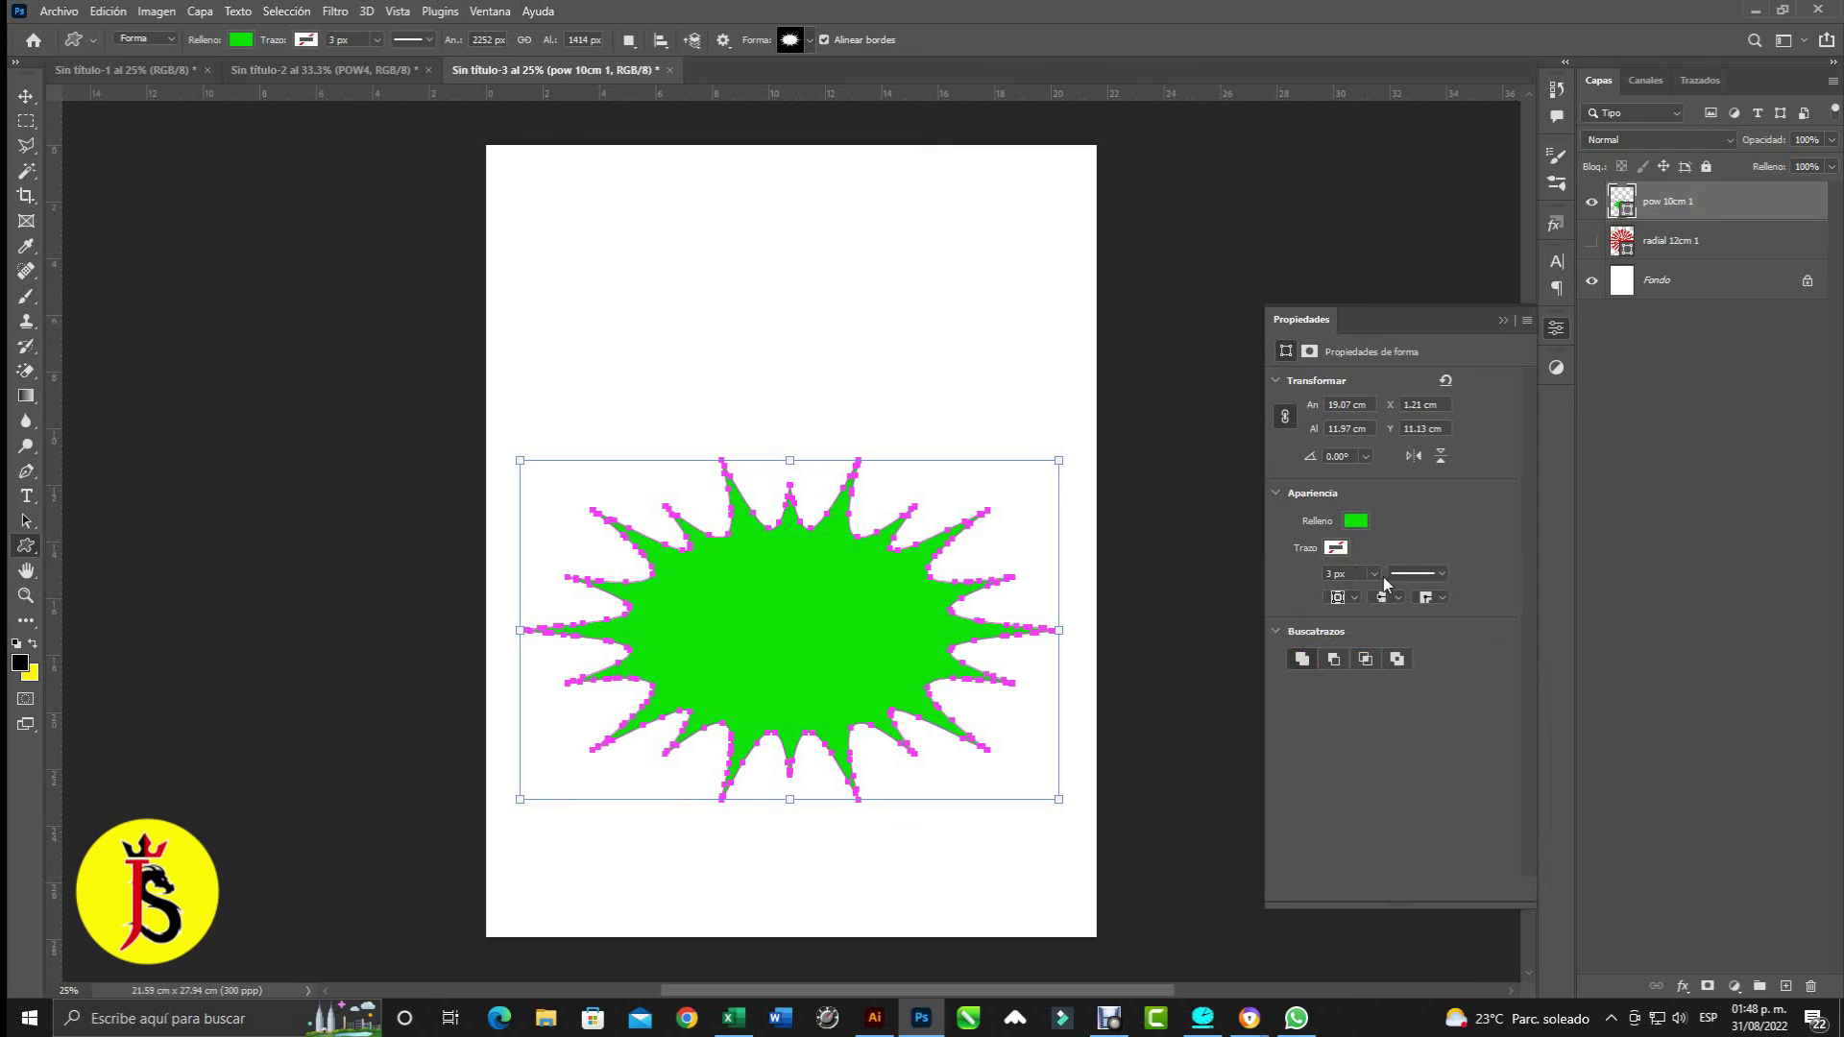
click(1336, 550)
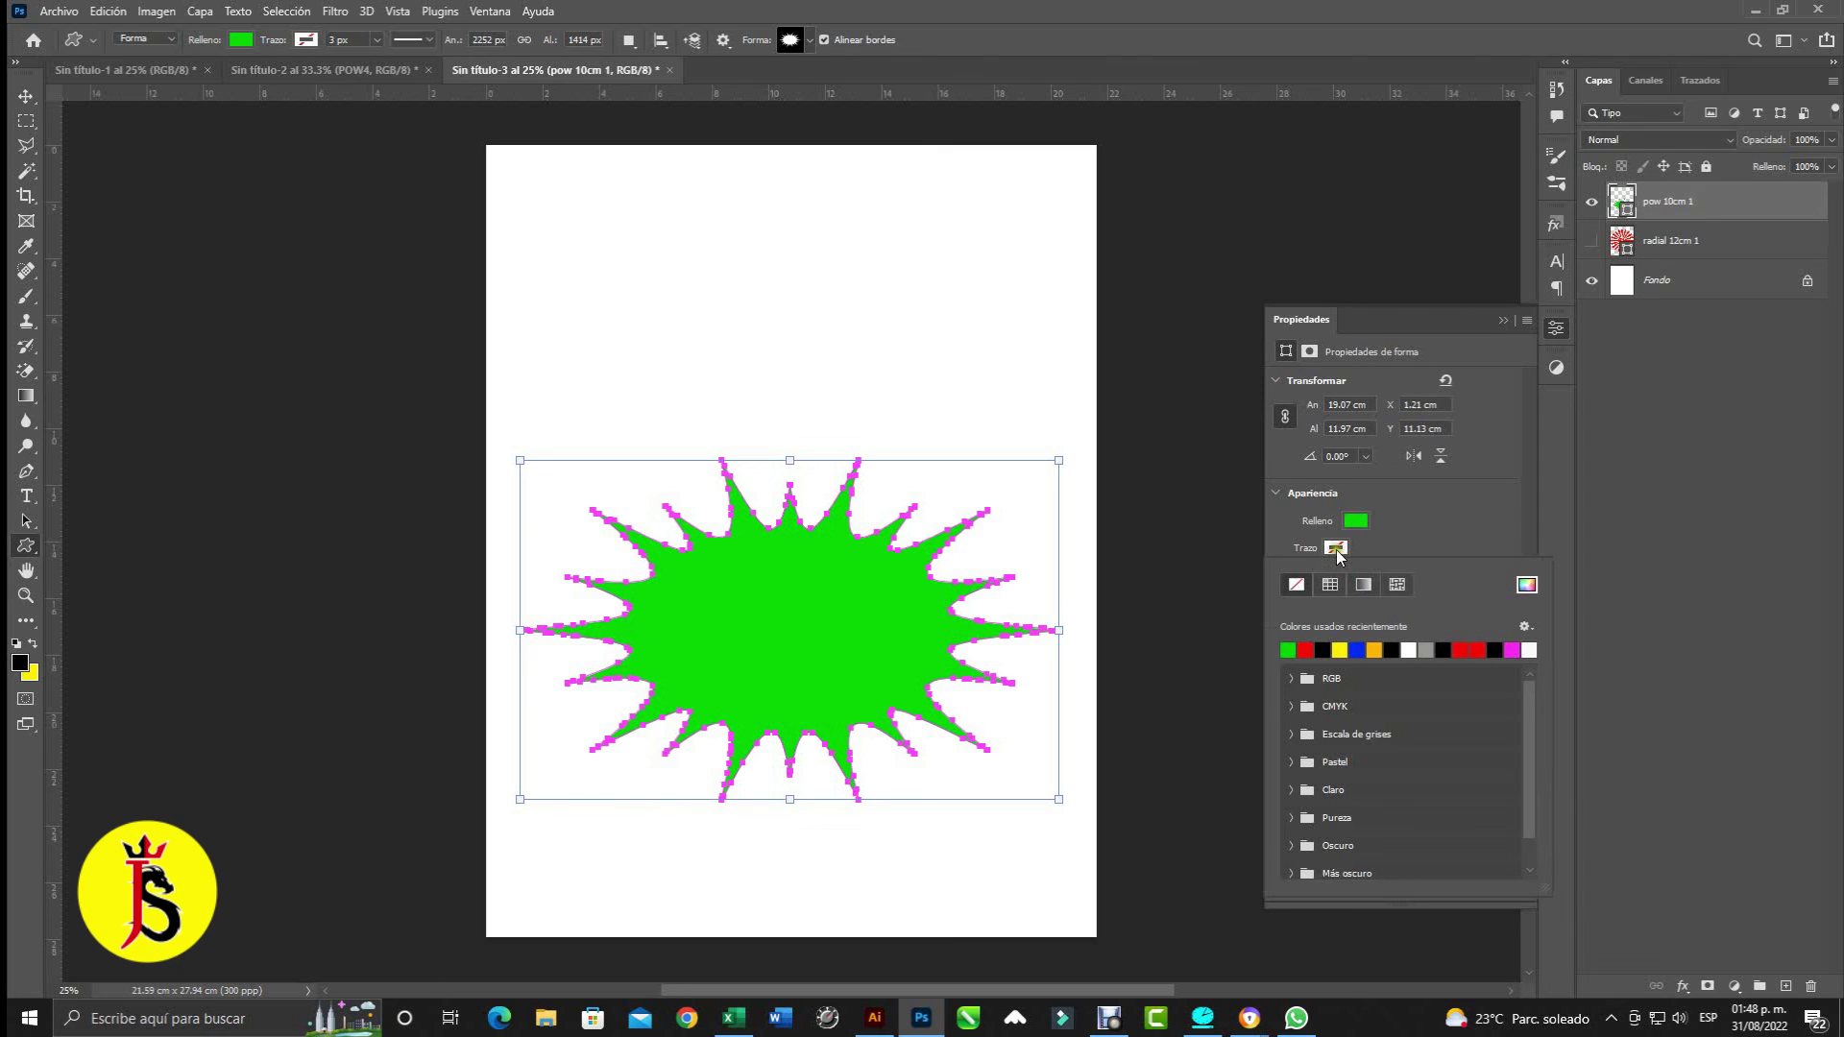
click(1305, 650)
click(1402, 532)
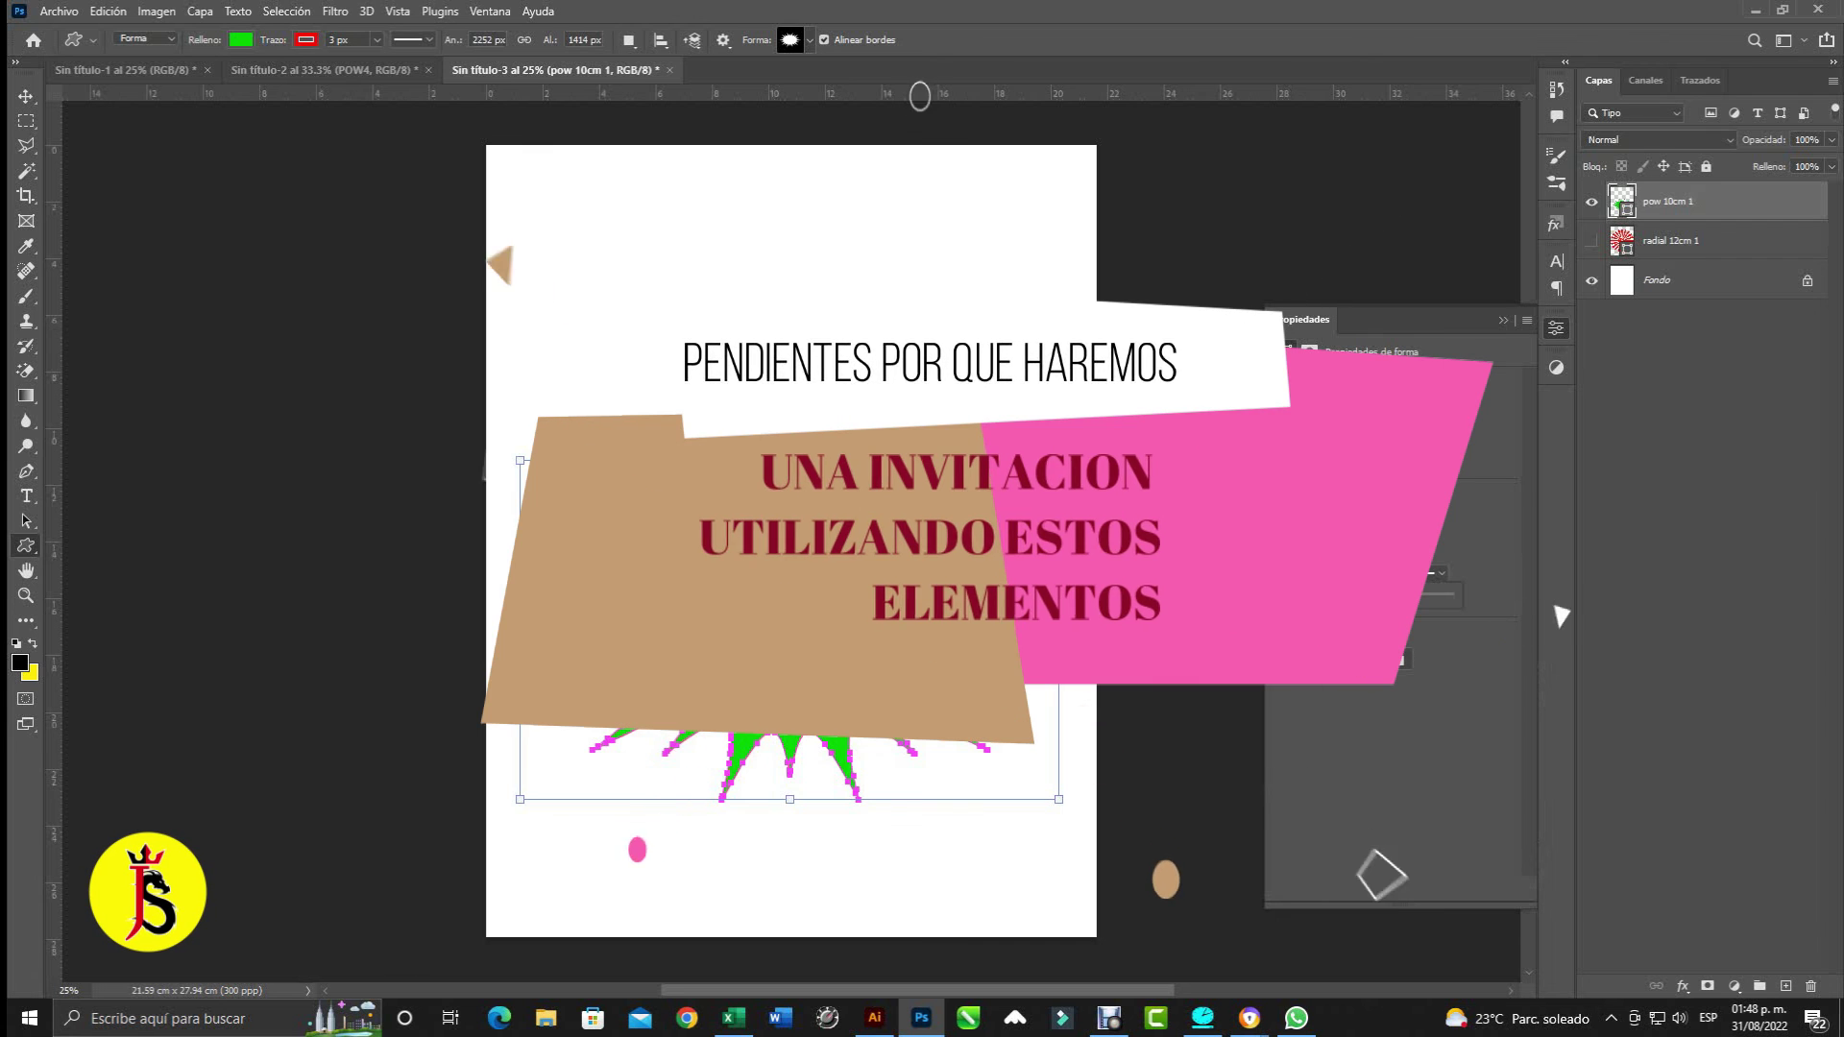
- Thicken the outline to 29.24 px, then set the outline colour to none
drag(1417, 596, 1470, 596)
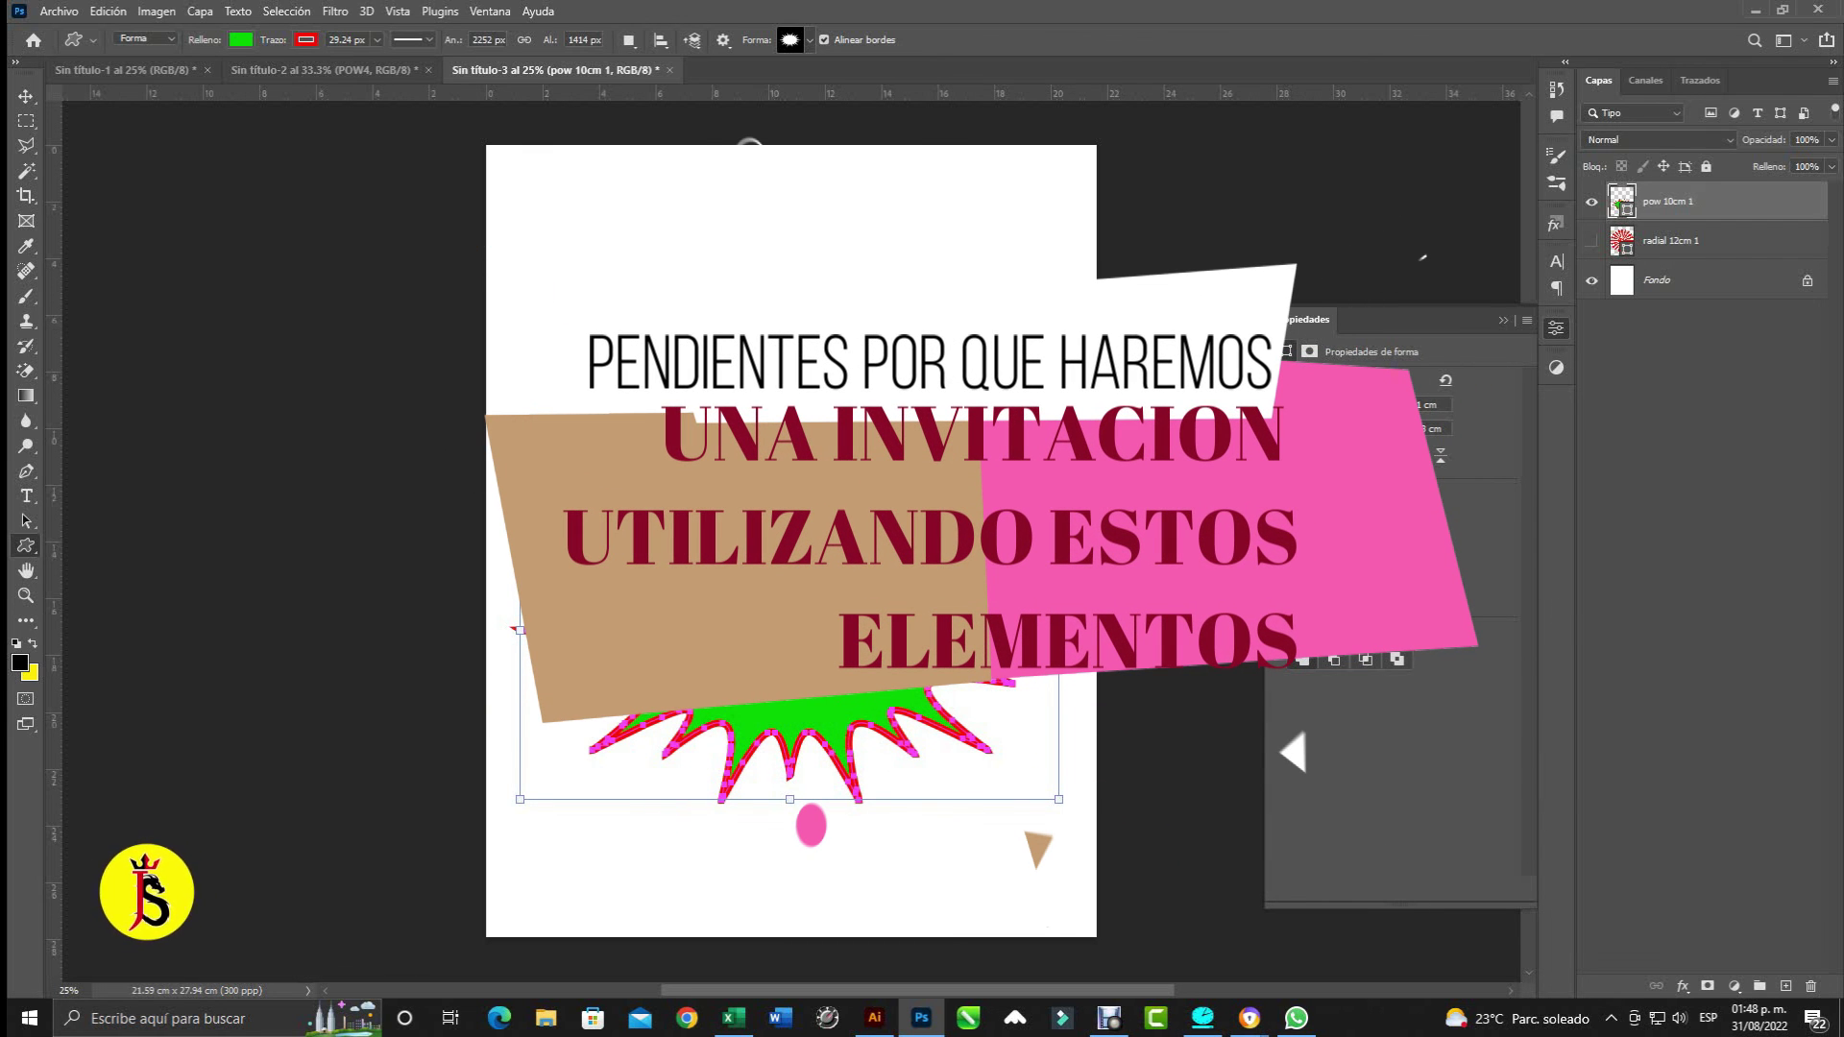
click(1403, 532)
click(1291, 585)
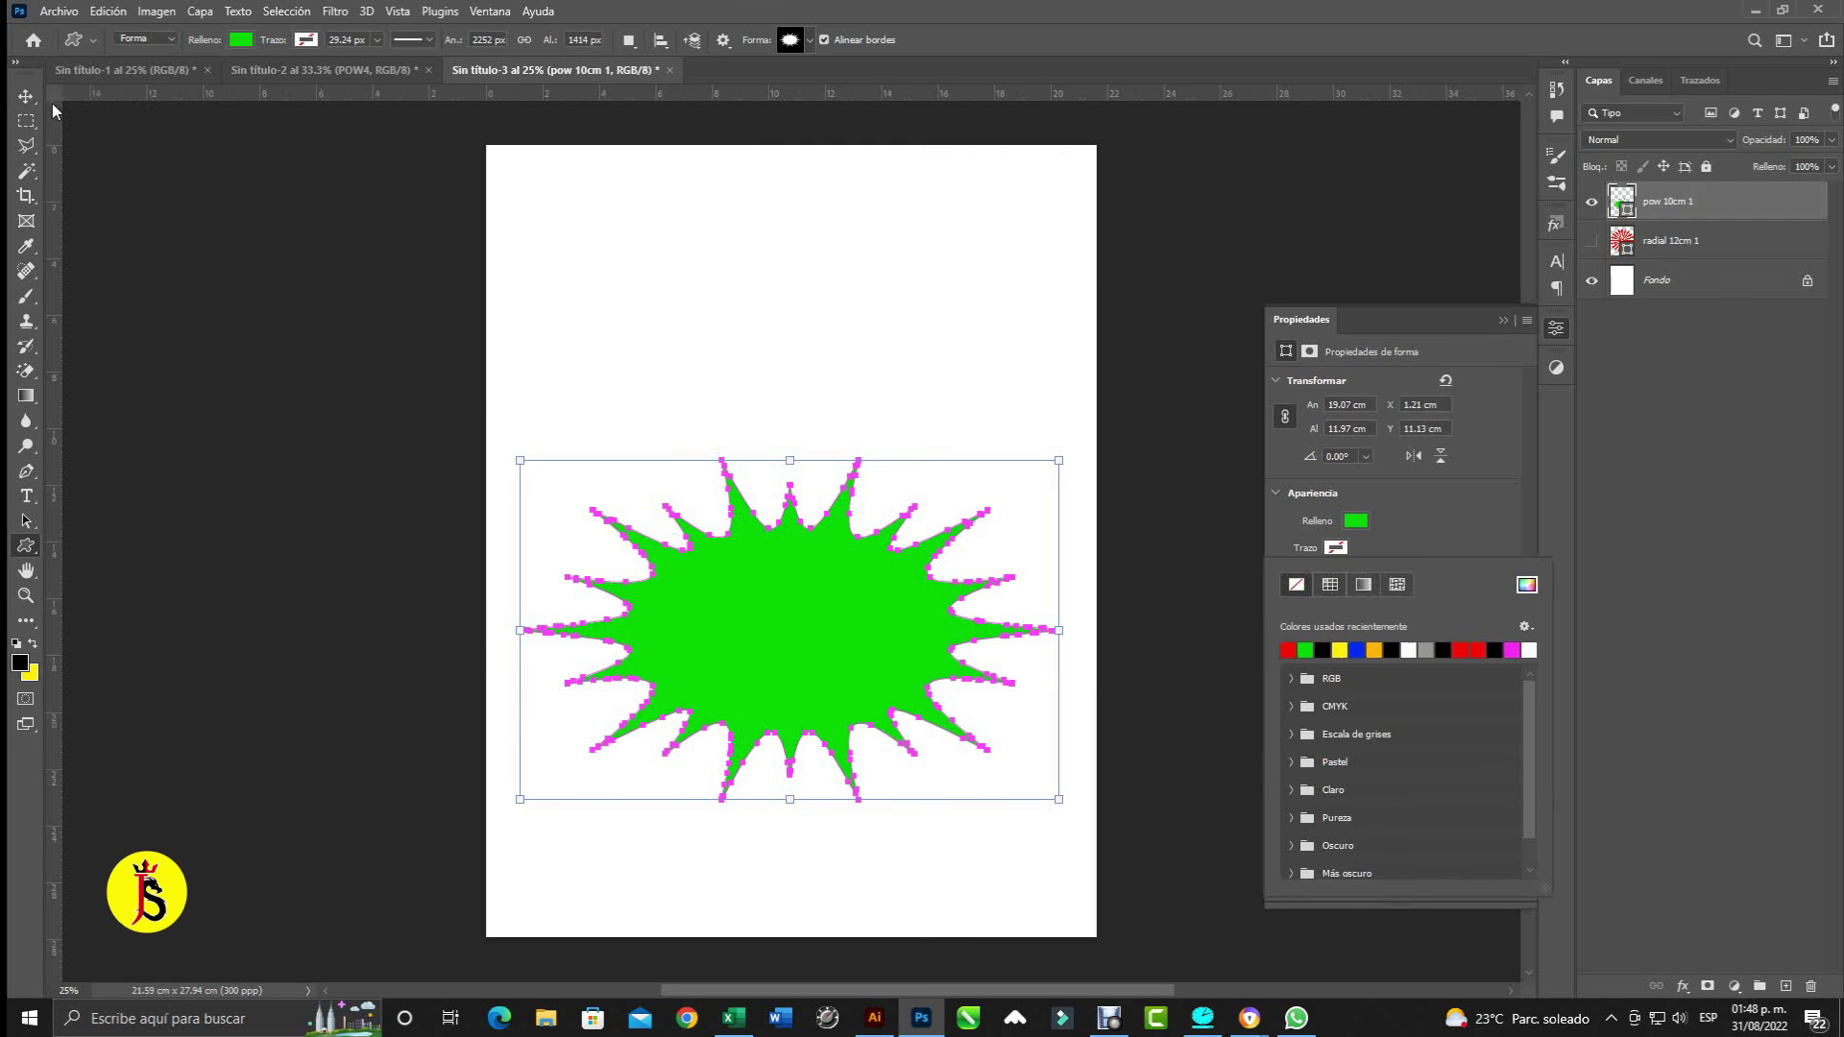
- With the Move tool, deselect the pow 10cm 1 shape layer in the Layers panel
click(26, 96)
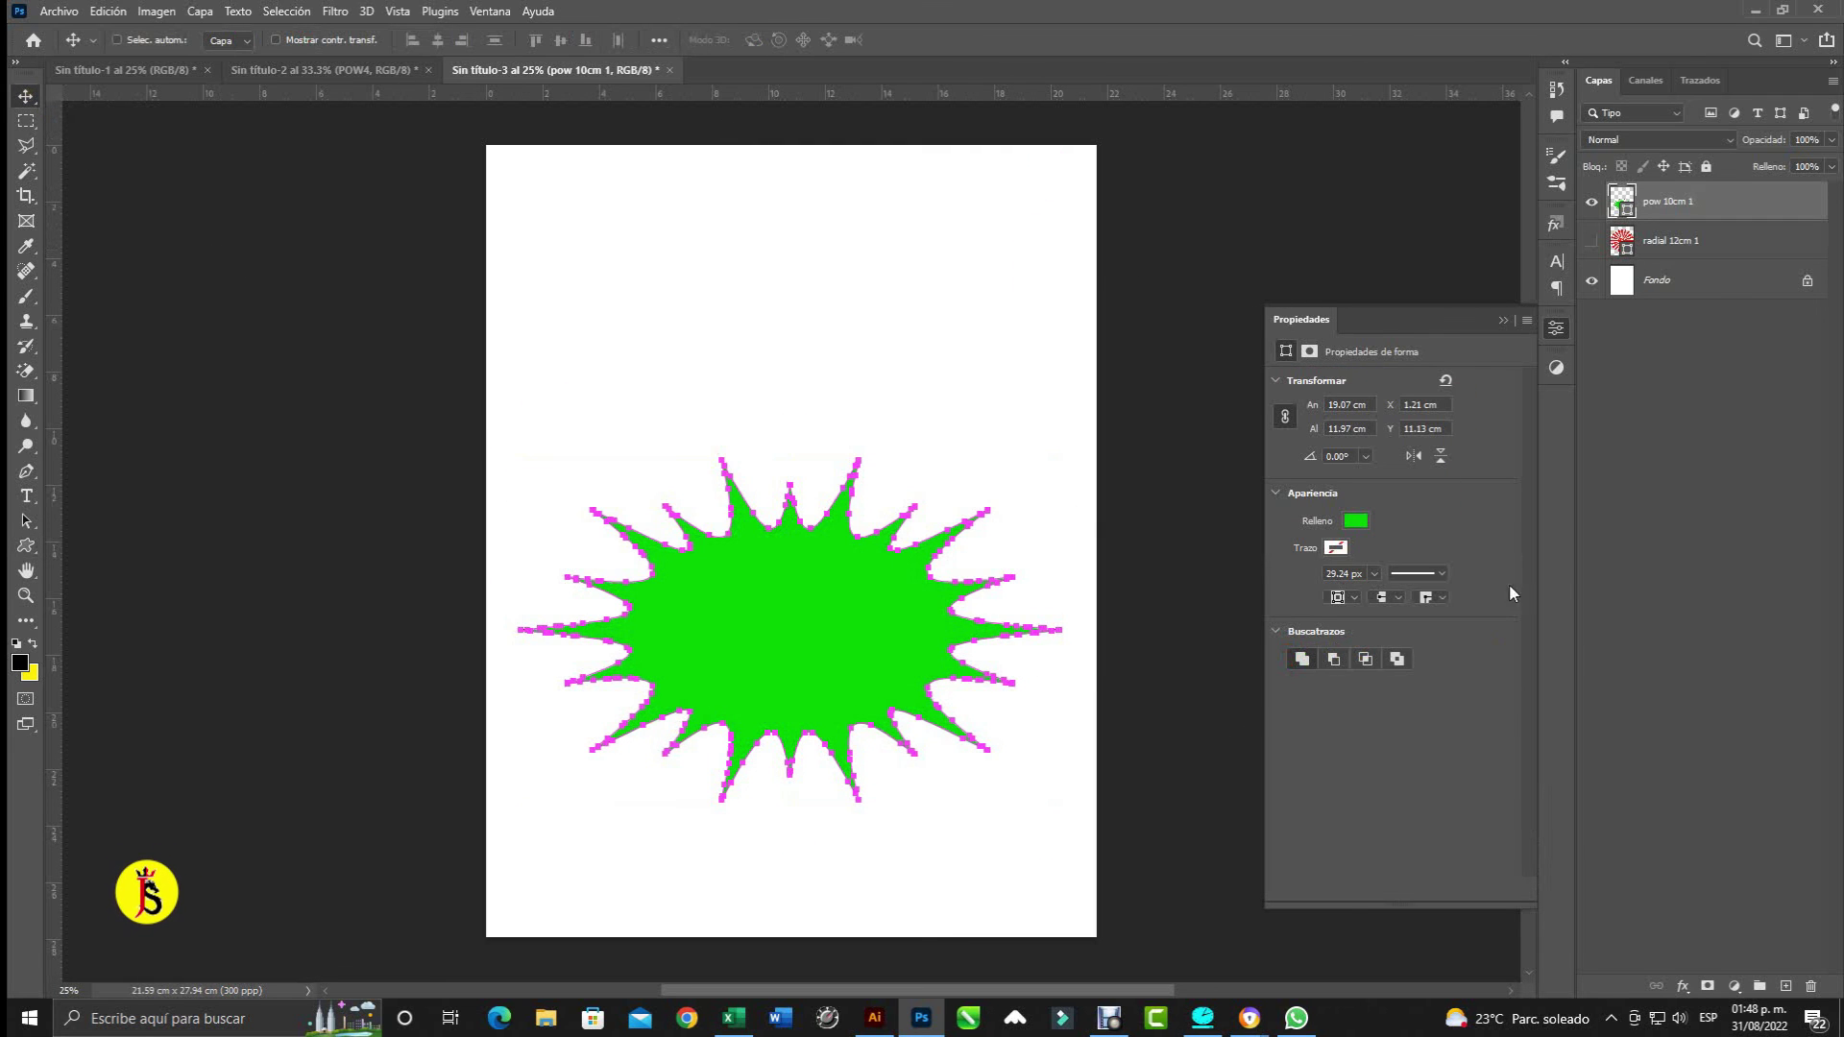
click(1653, 567)
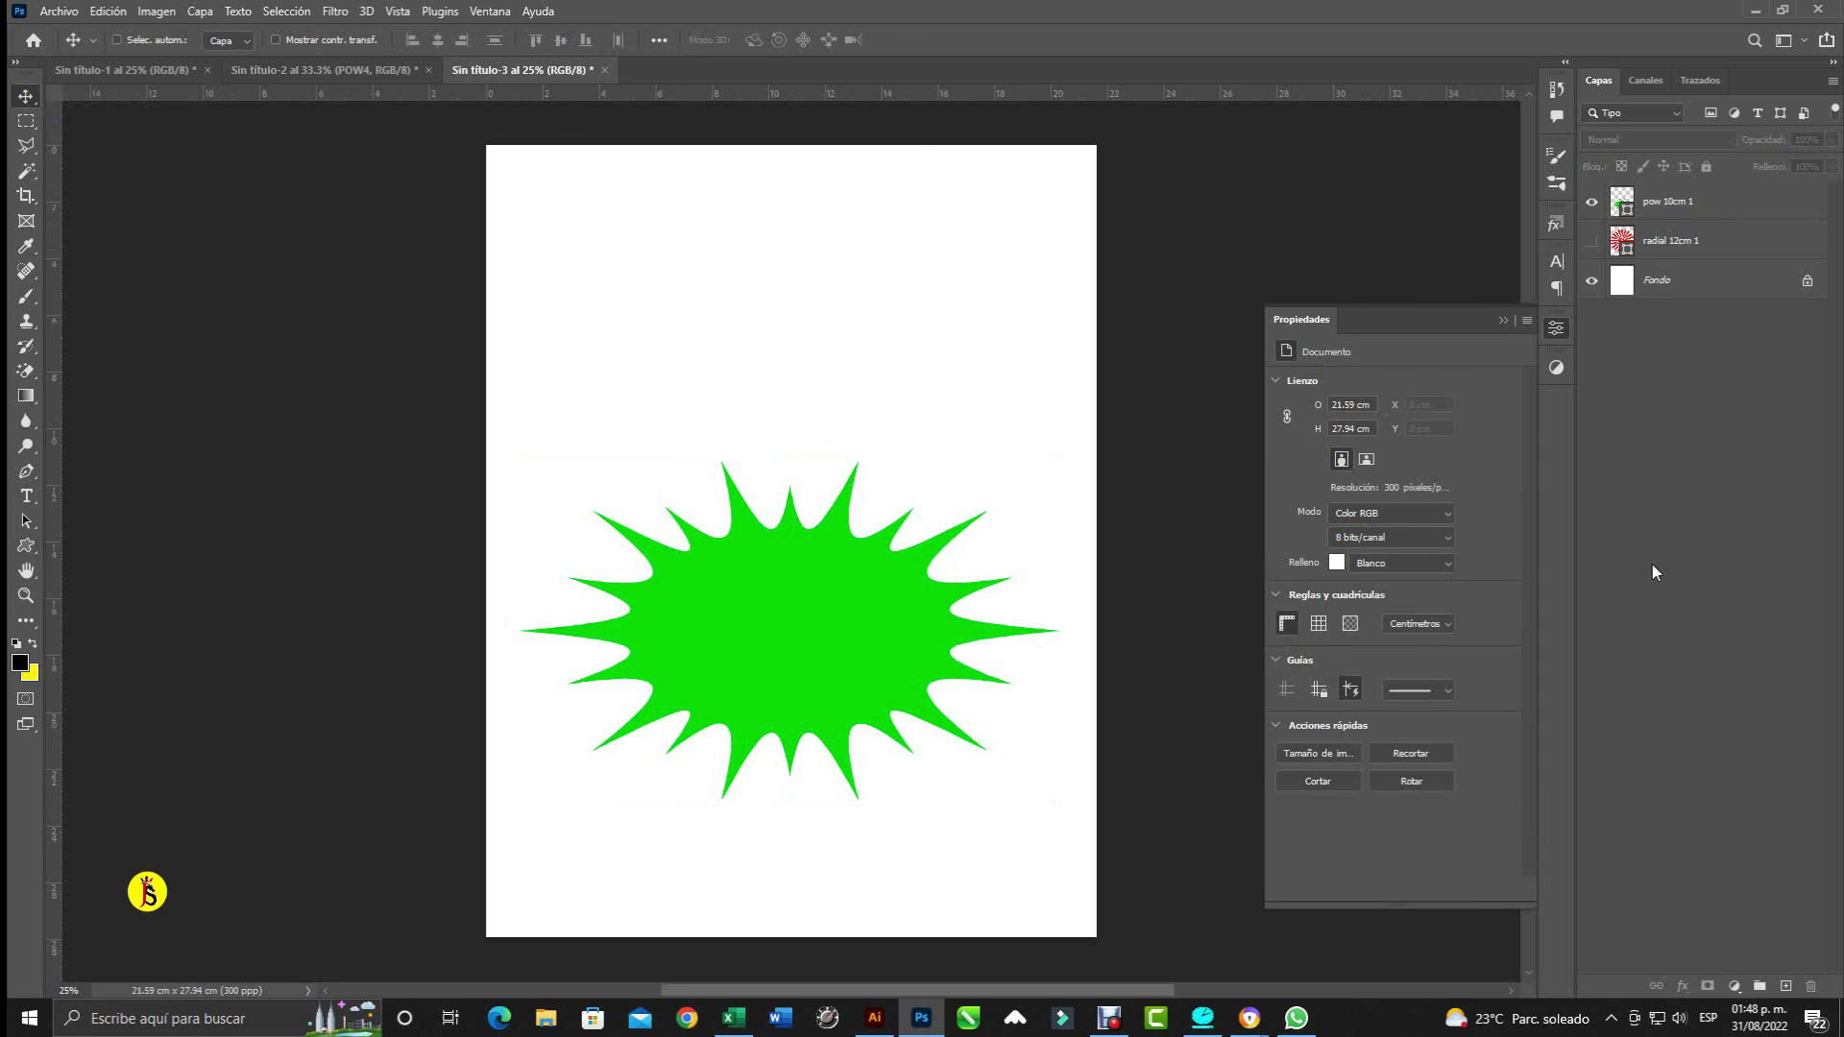